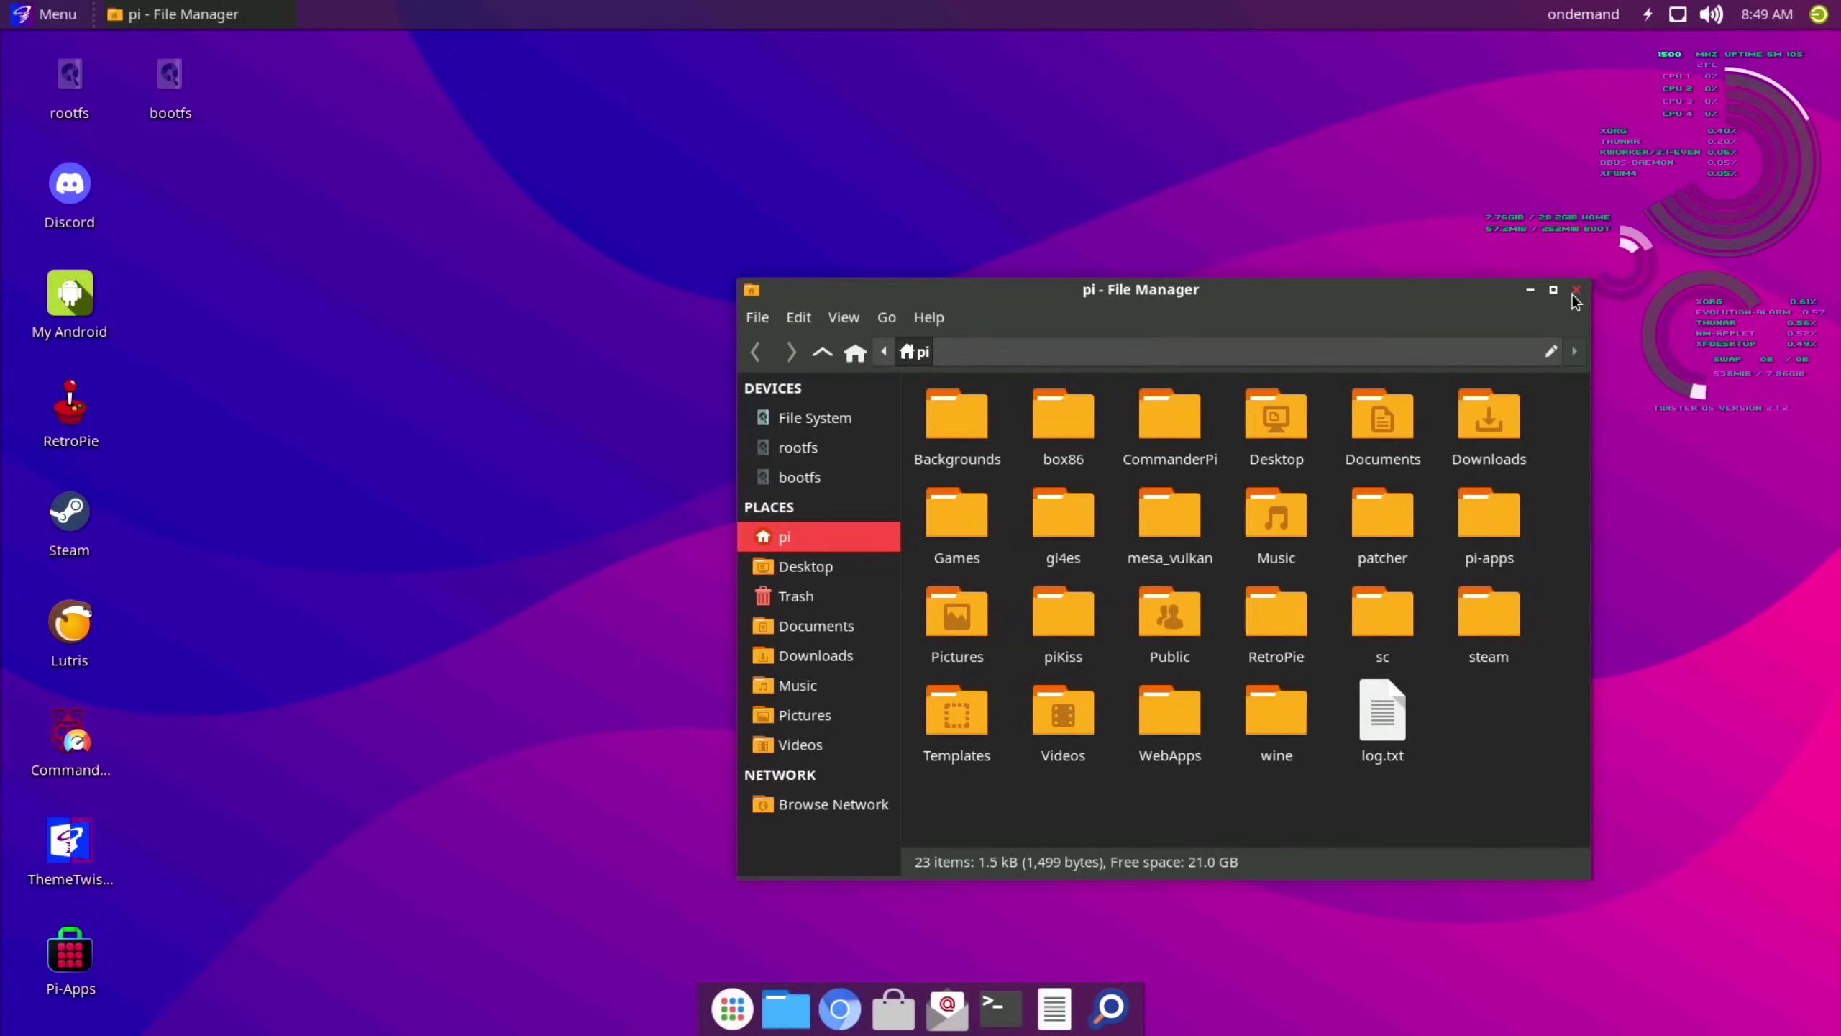
Close the Thunar window showing the pi home folder.
left_click(1575, 296)
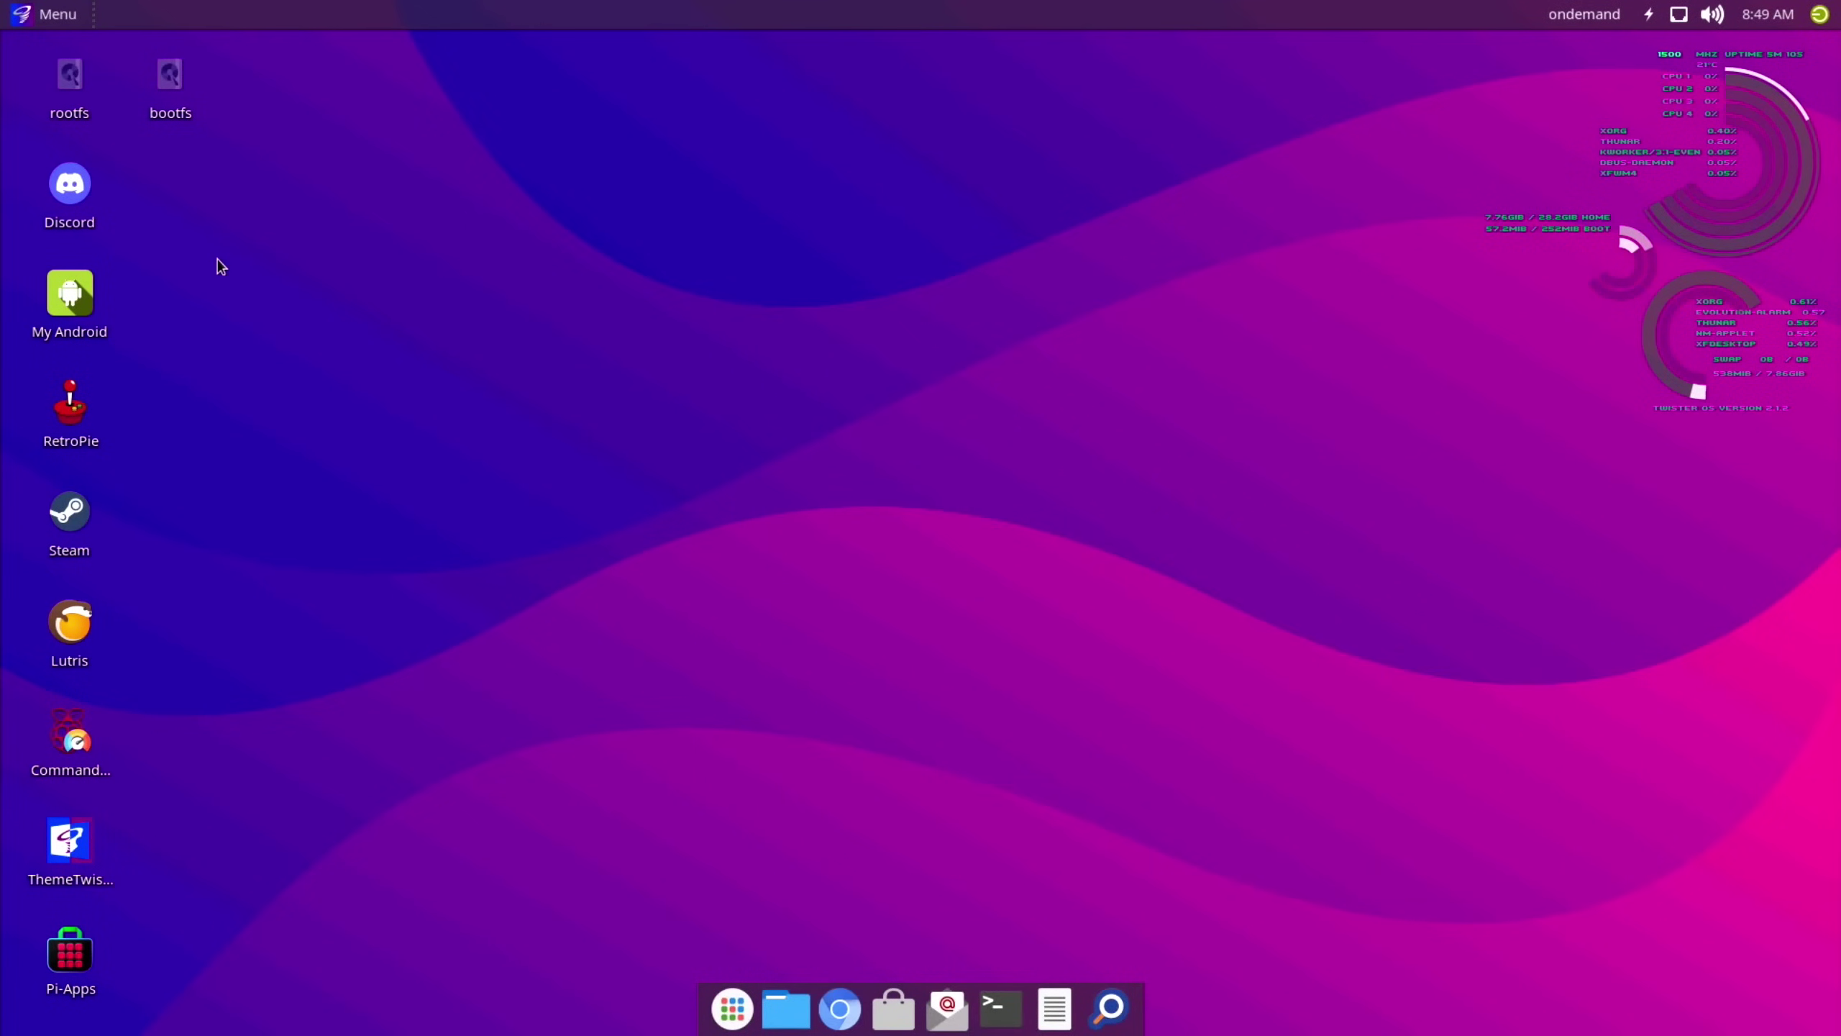
Apply the Twister 95 theme in ThemeTwister, then log back in as pi.
double_click(70, 840)
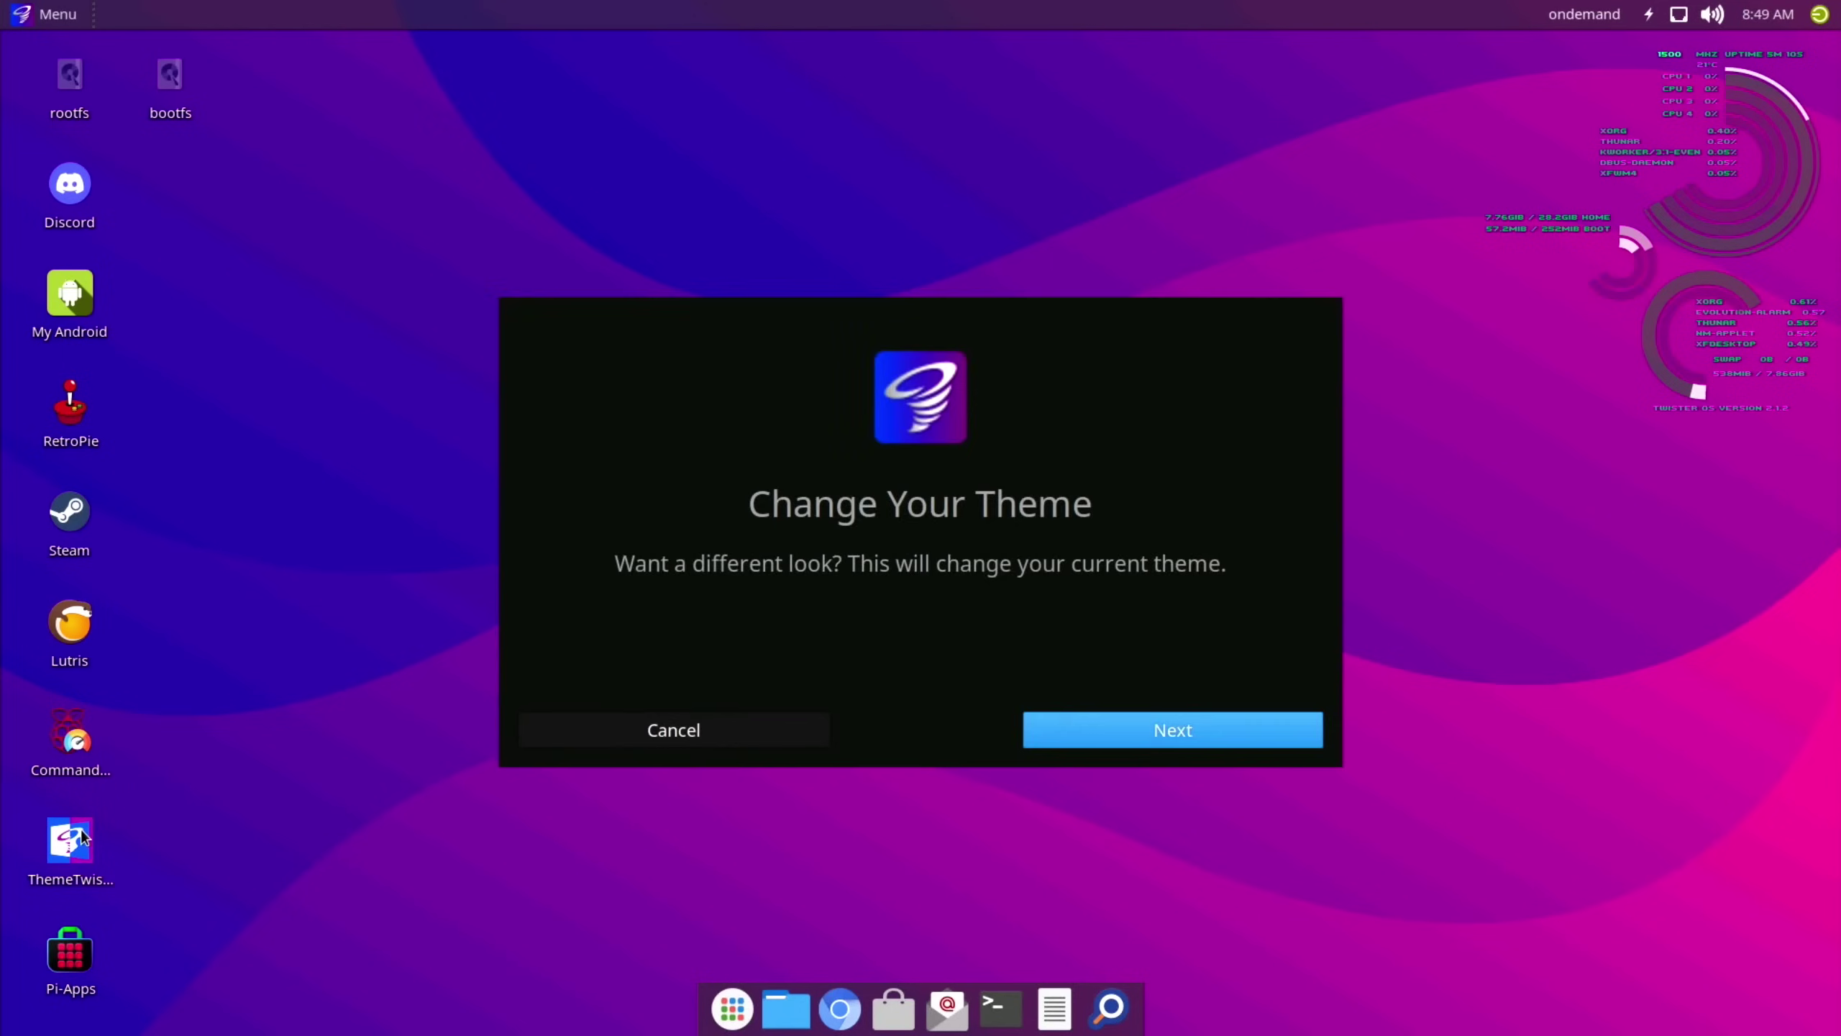
left_click(1128, 734)
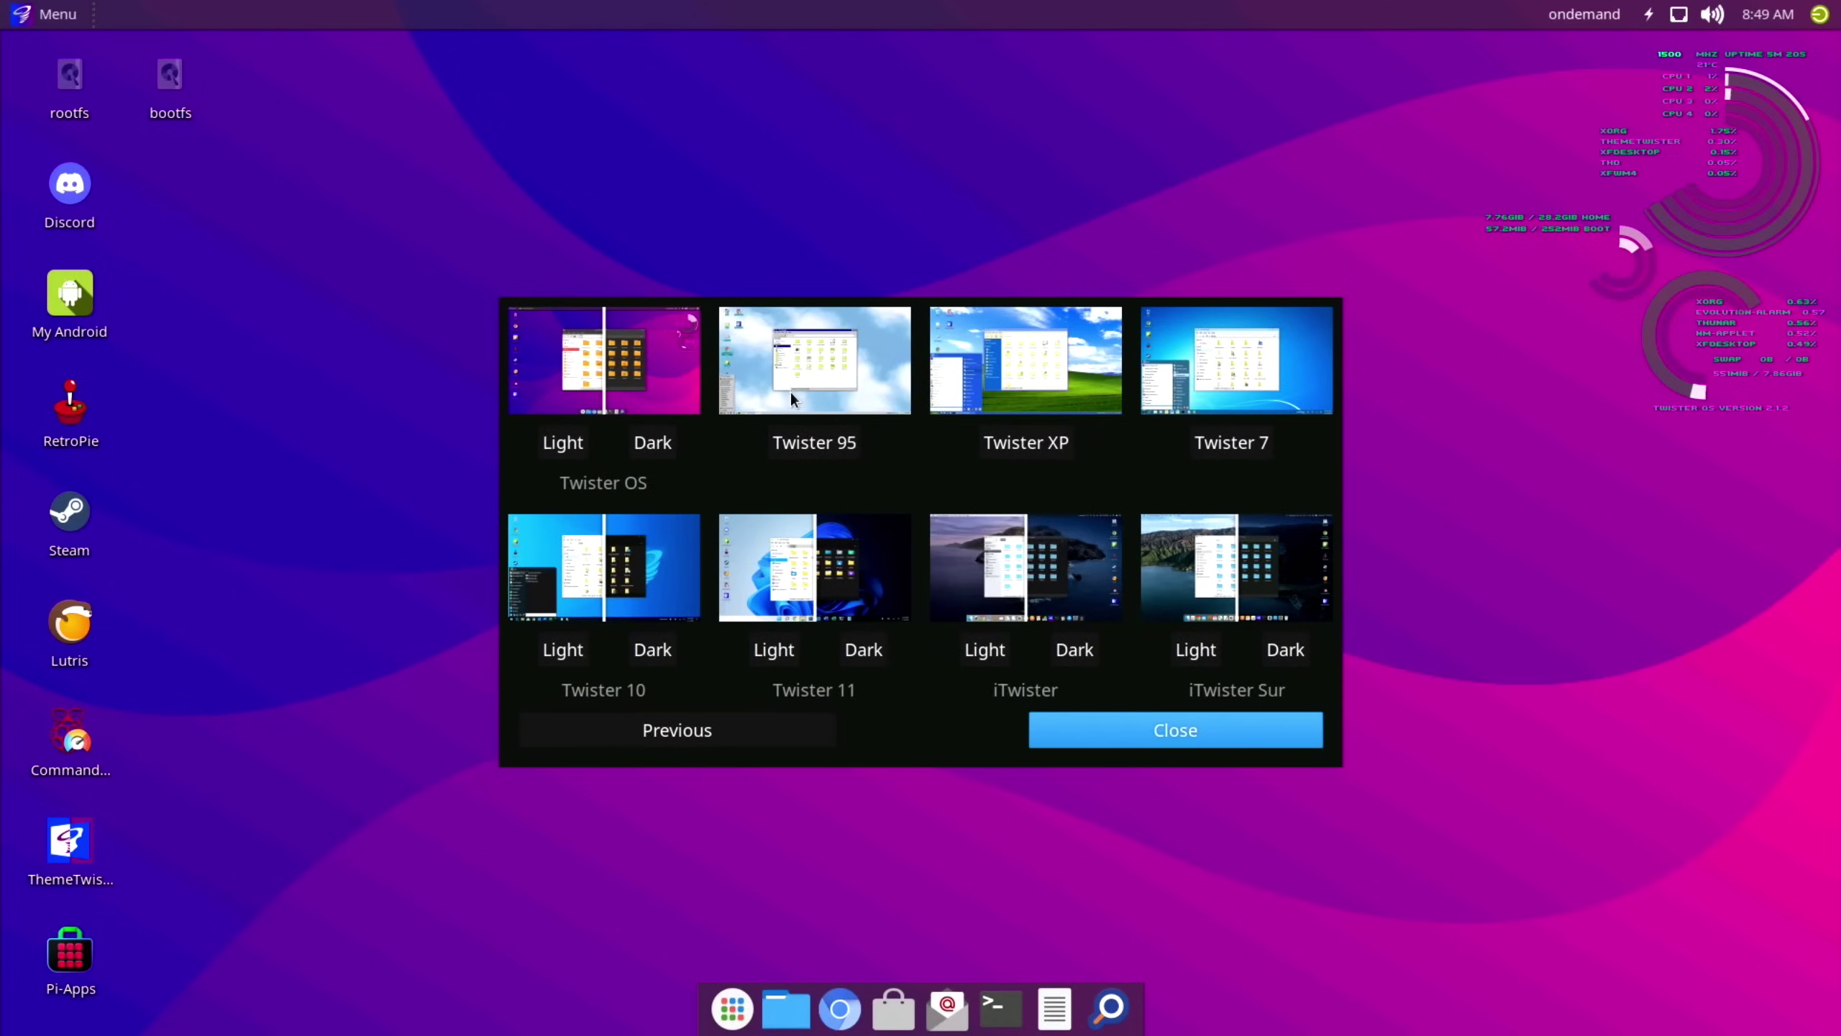
left_click(806, 449)
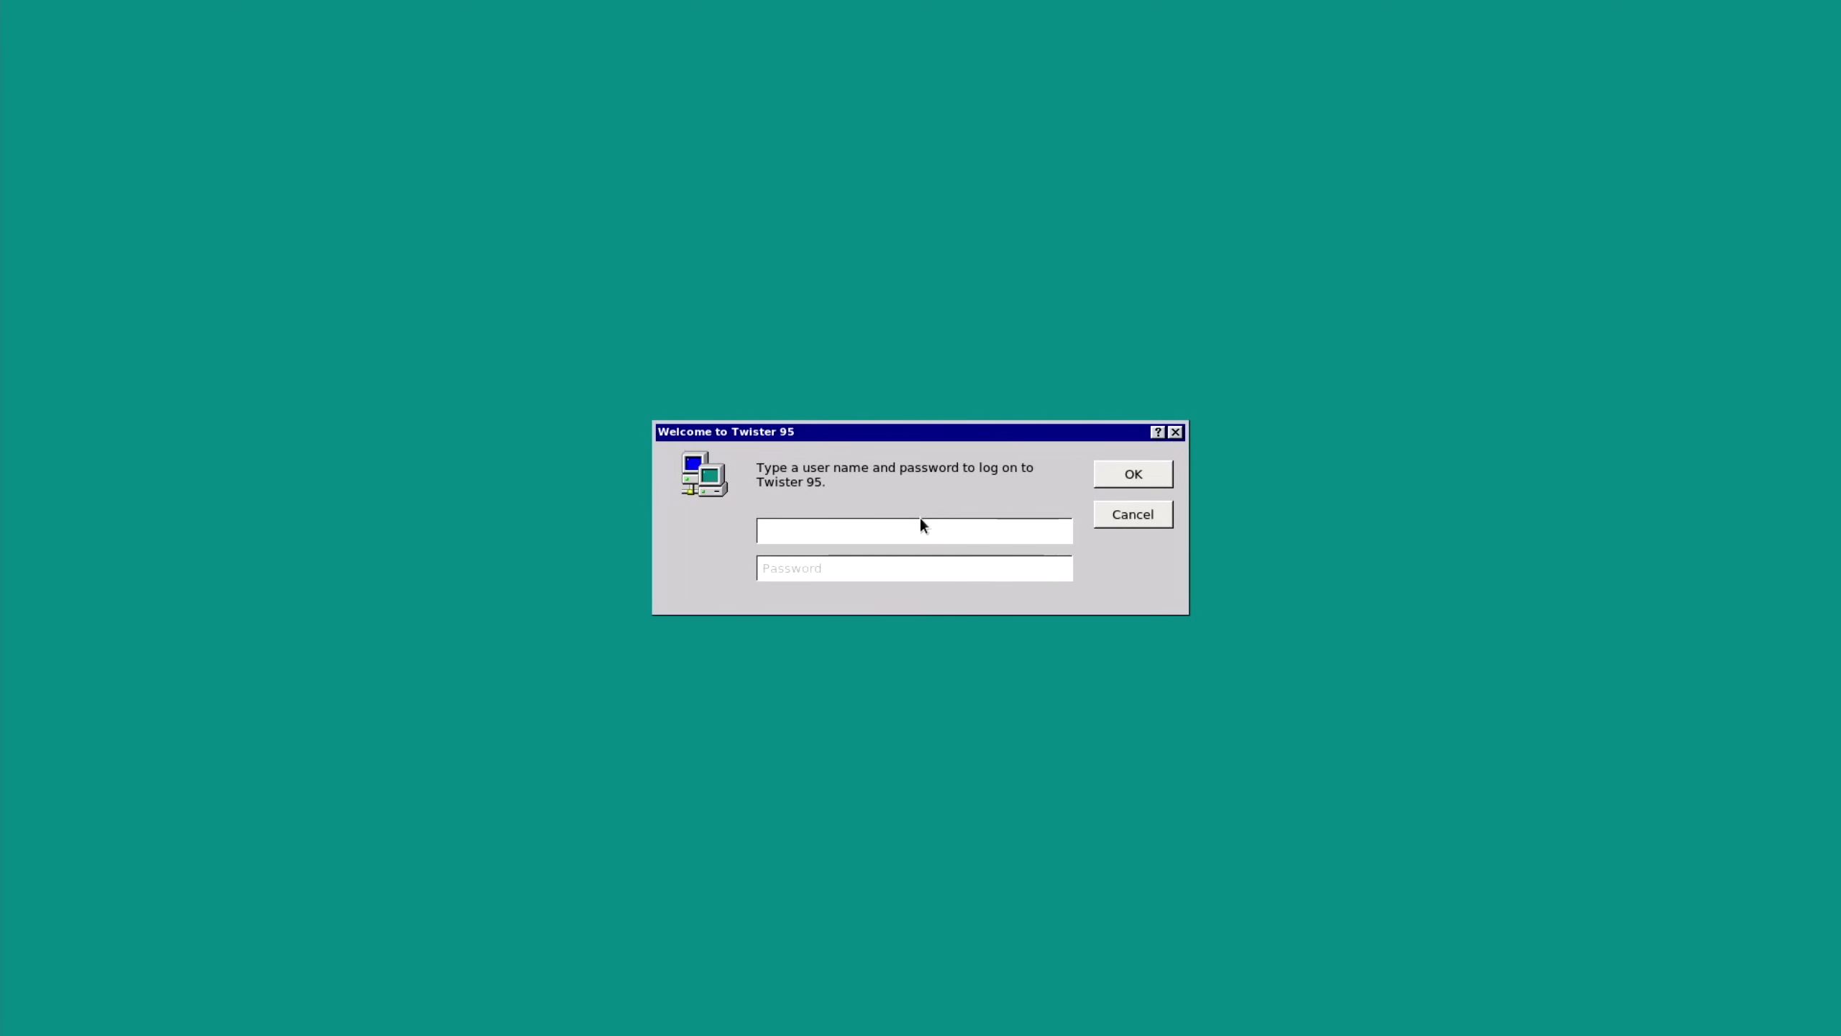
key("Tab")
key("Return")
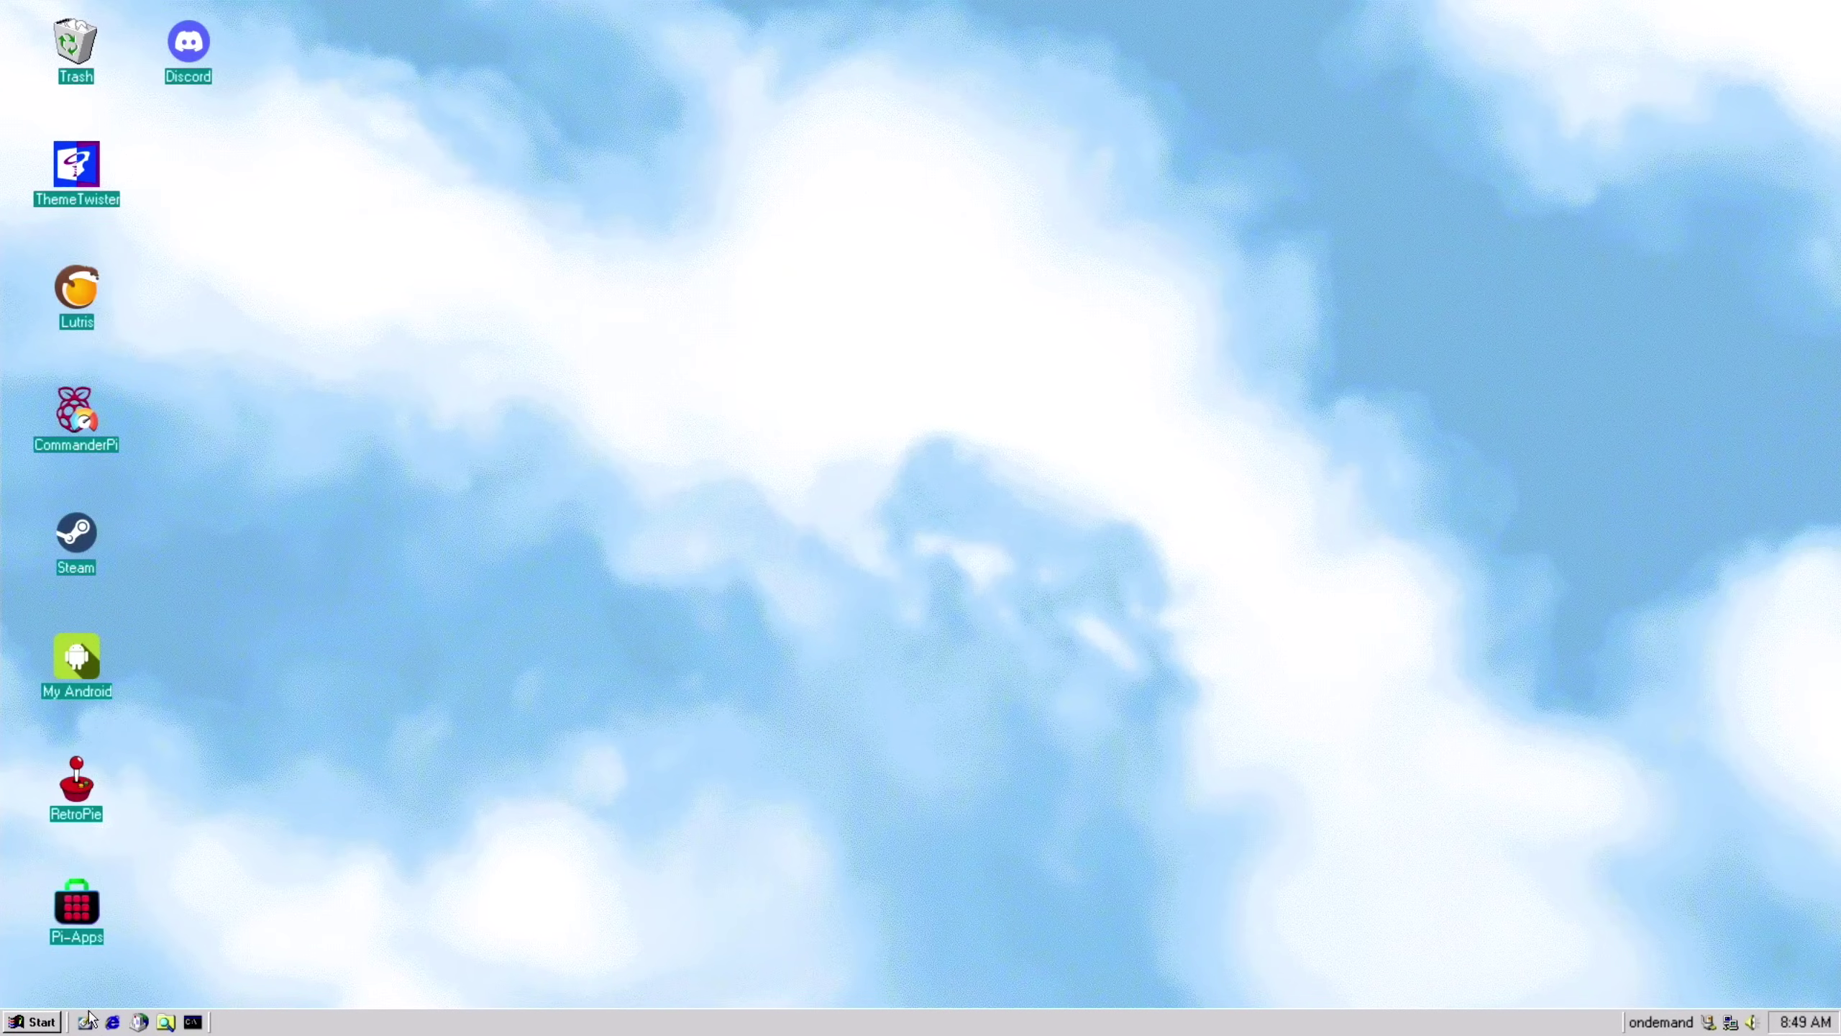
Open the pi home folder from the Start menu and centre its window.
left_click(32, 1021)
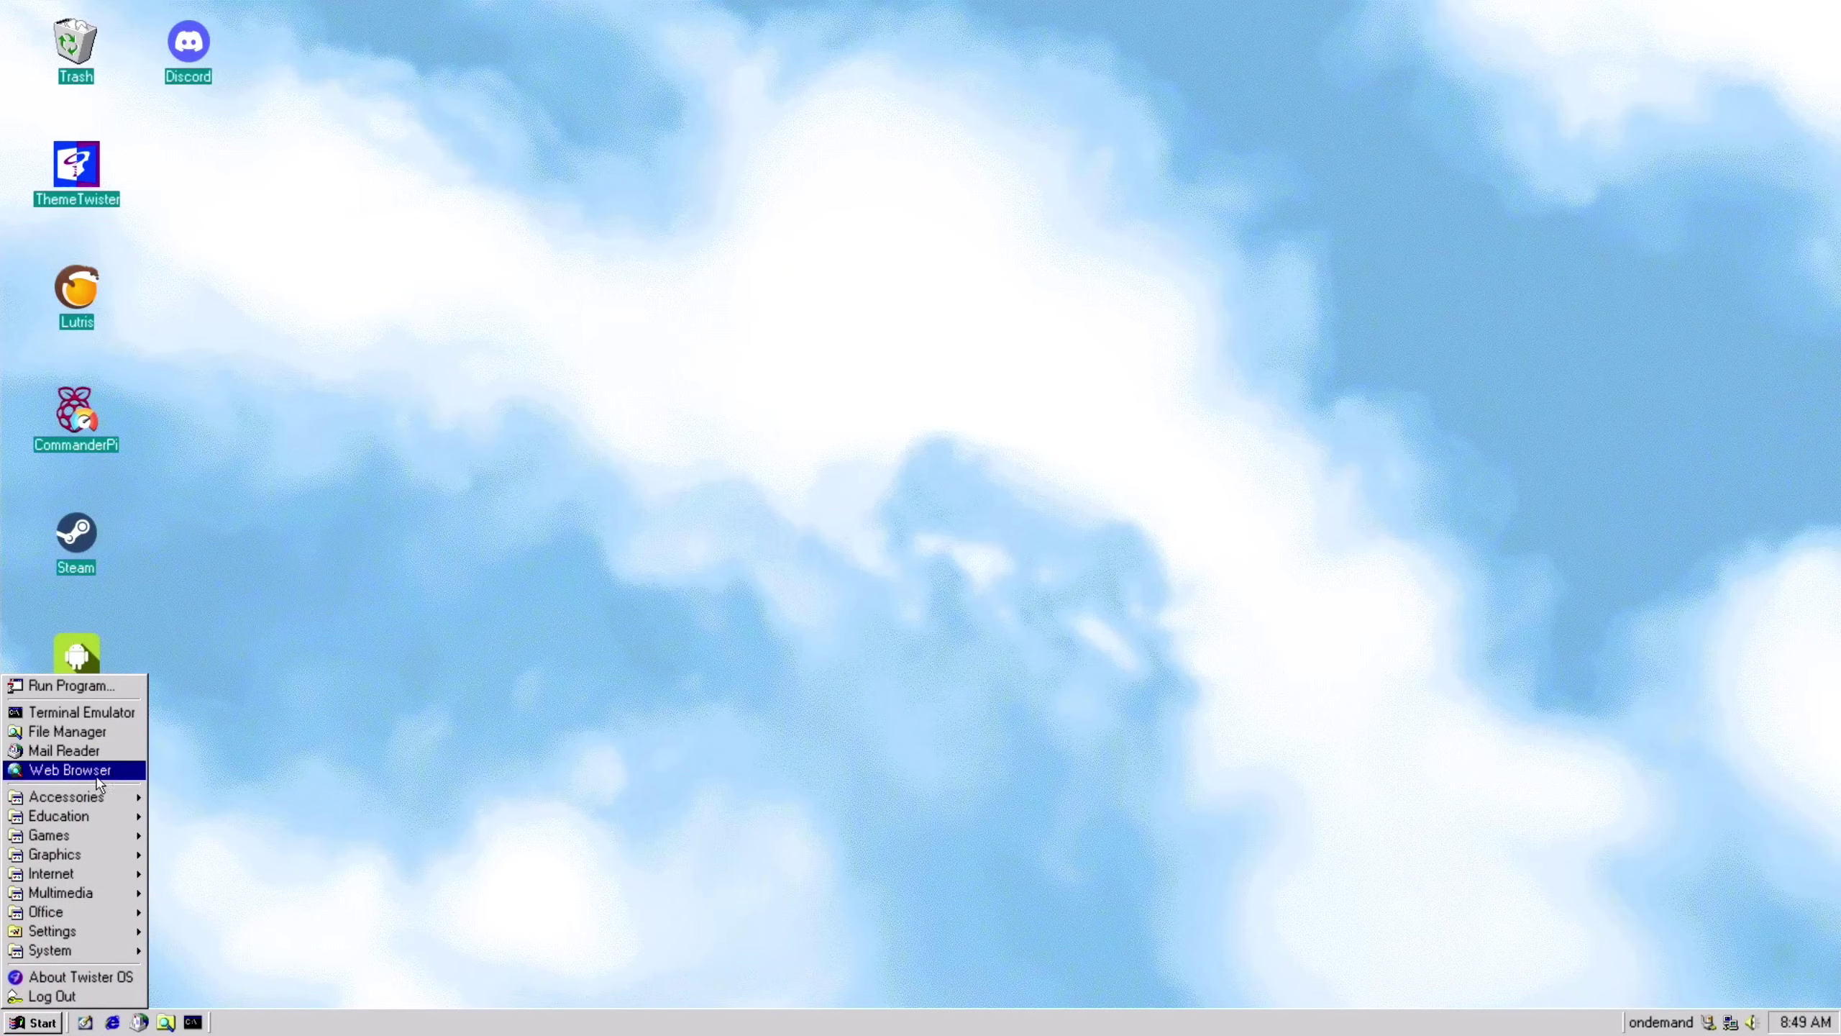
left_click(66, 731)
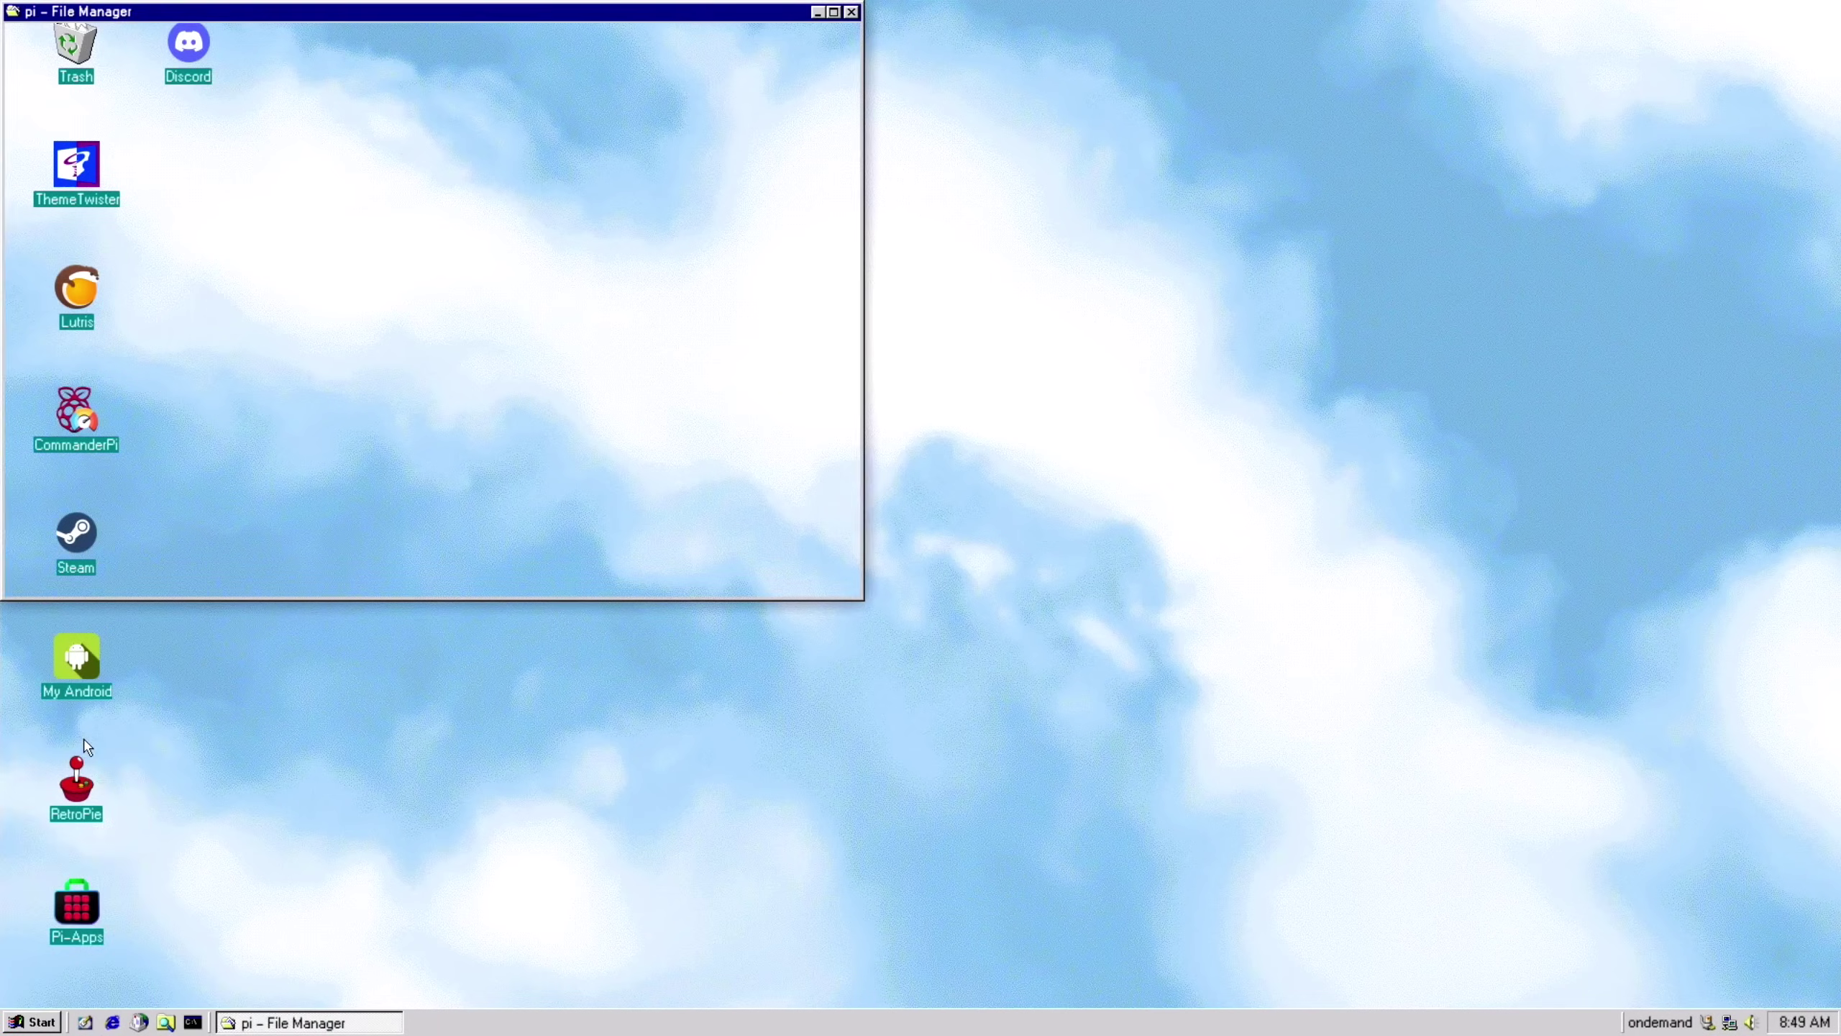
left_click_drag(390, 11, 915, 200)
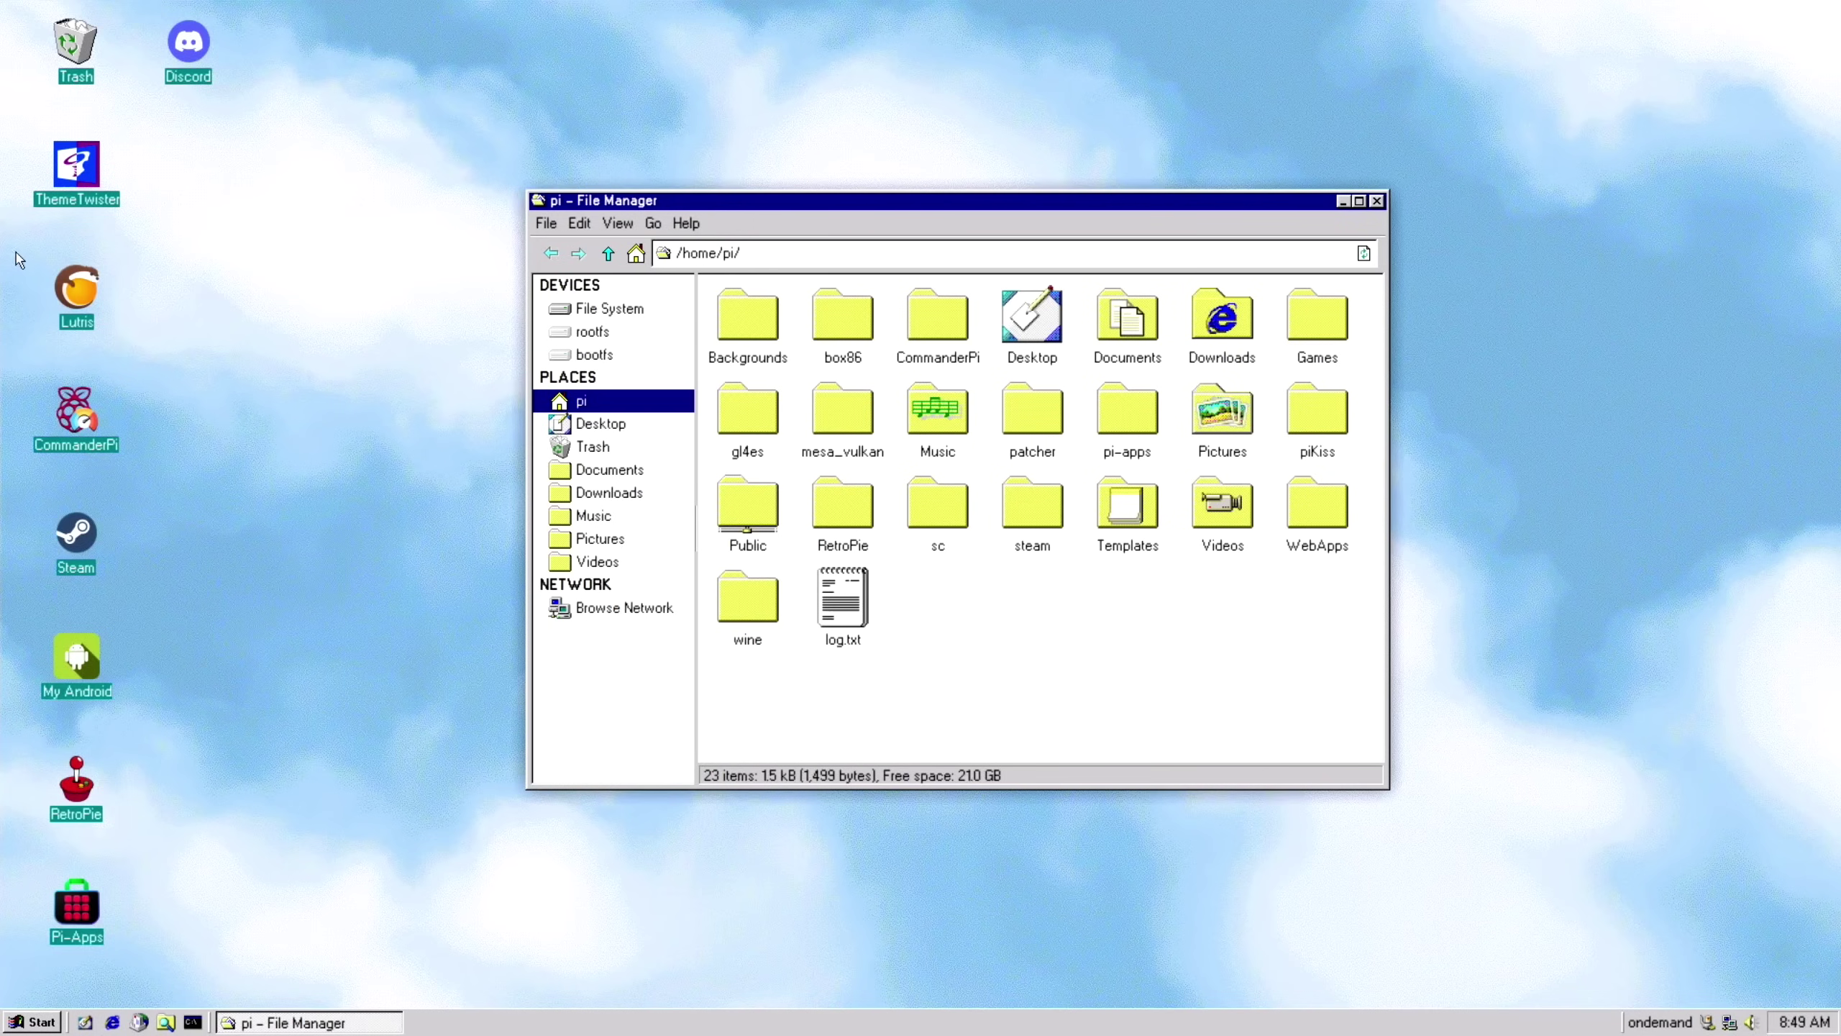
Apply the Twister XP theme in ThemeTwister and confirm the session restart.
left_click(76, 169)
double_click(70, 180)
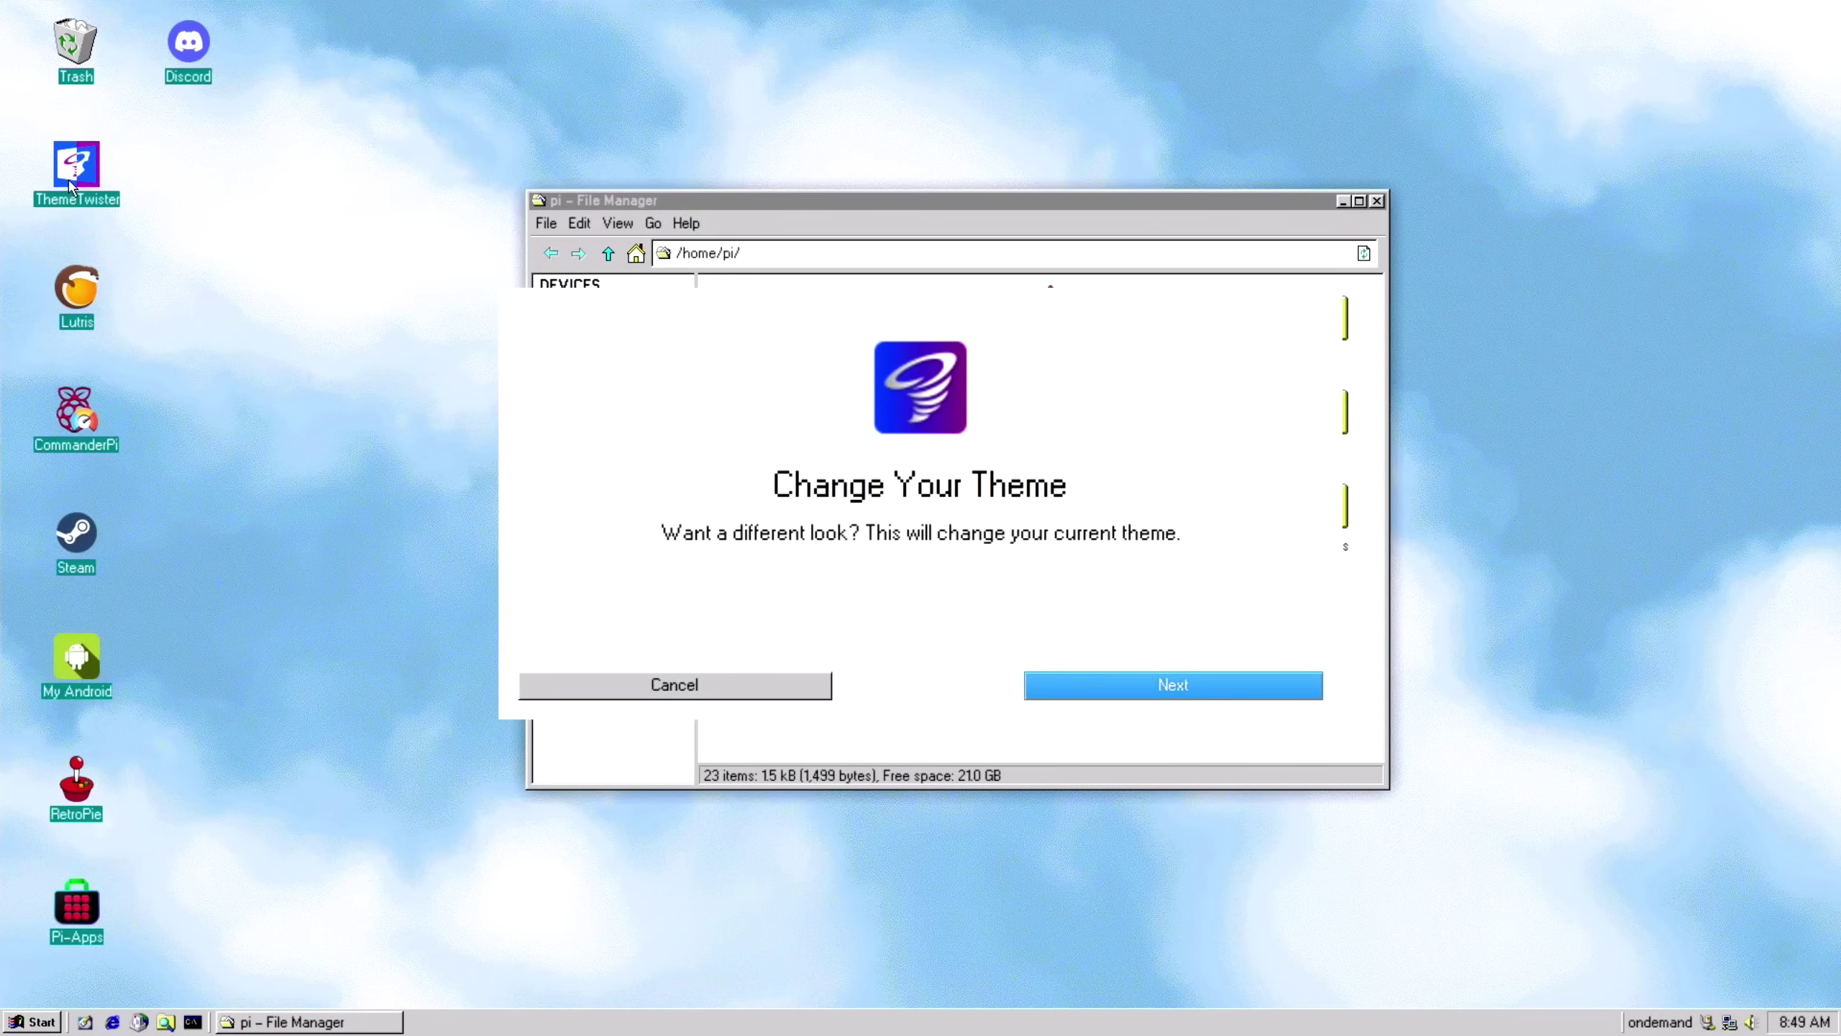
left_click(1128, 687)
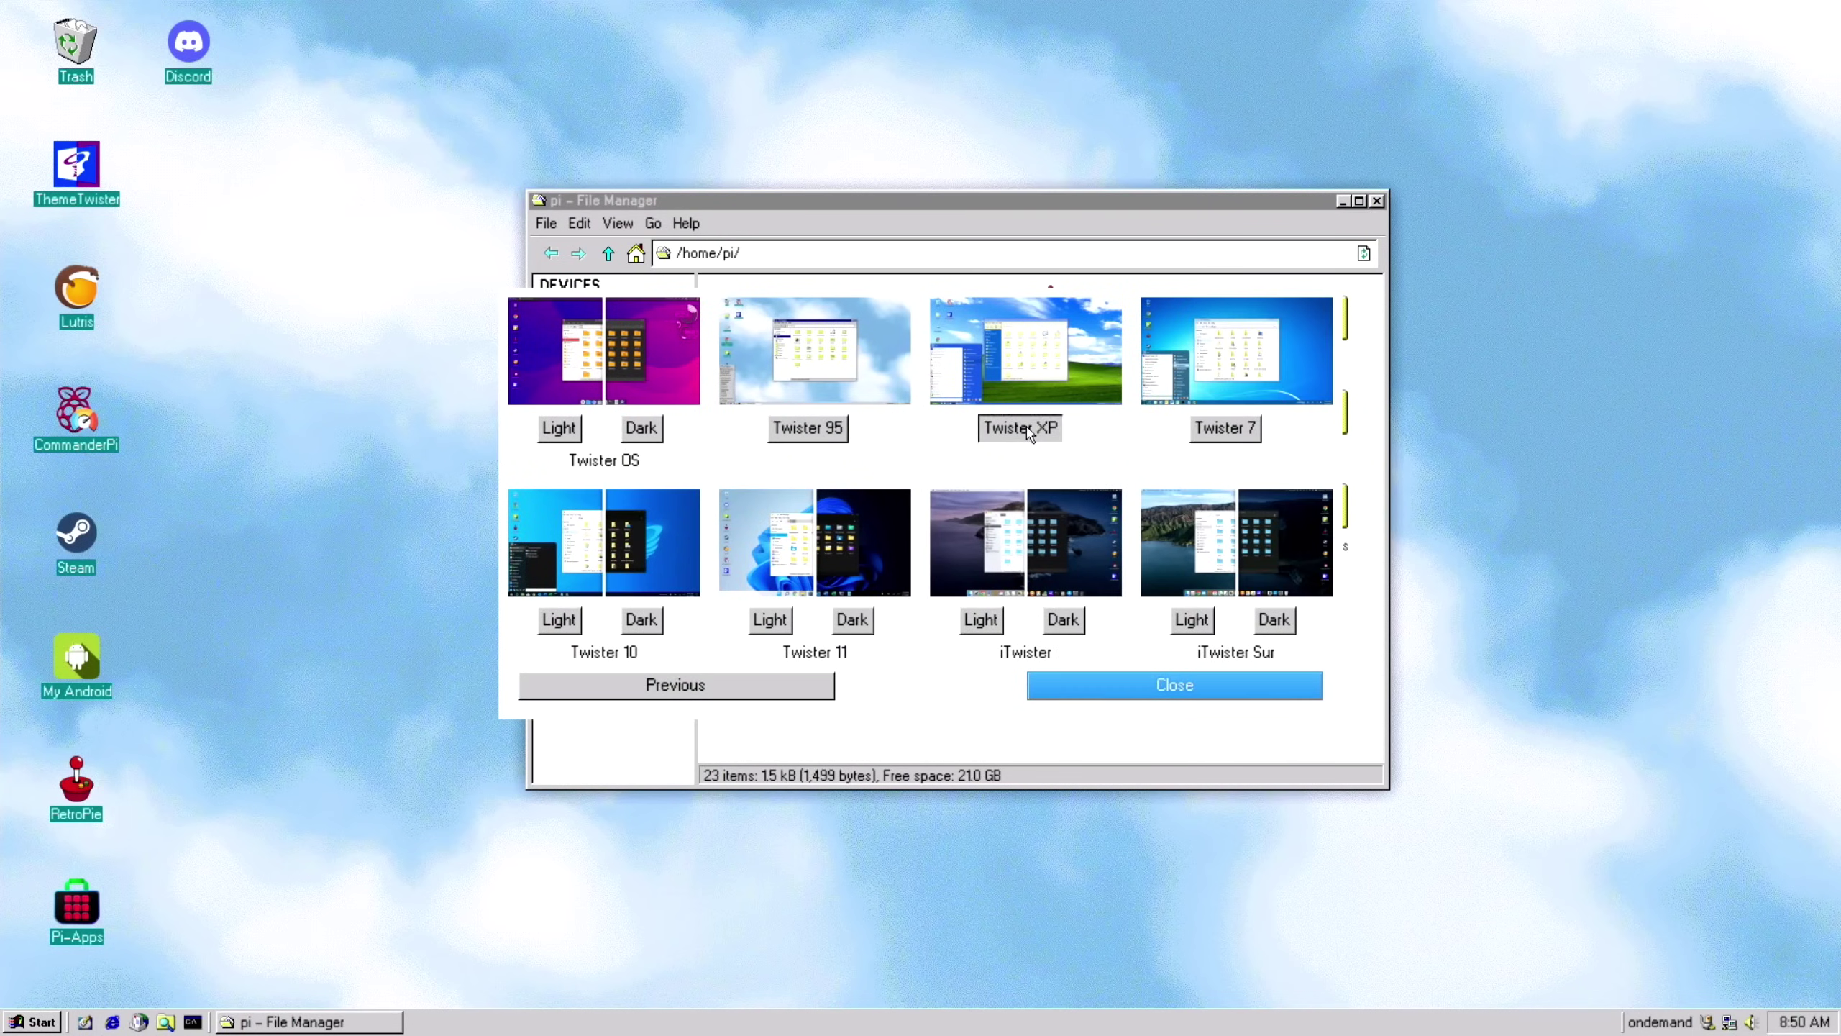
left_click(1031, 431)
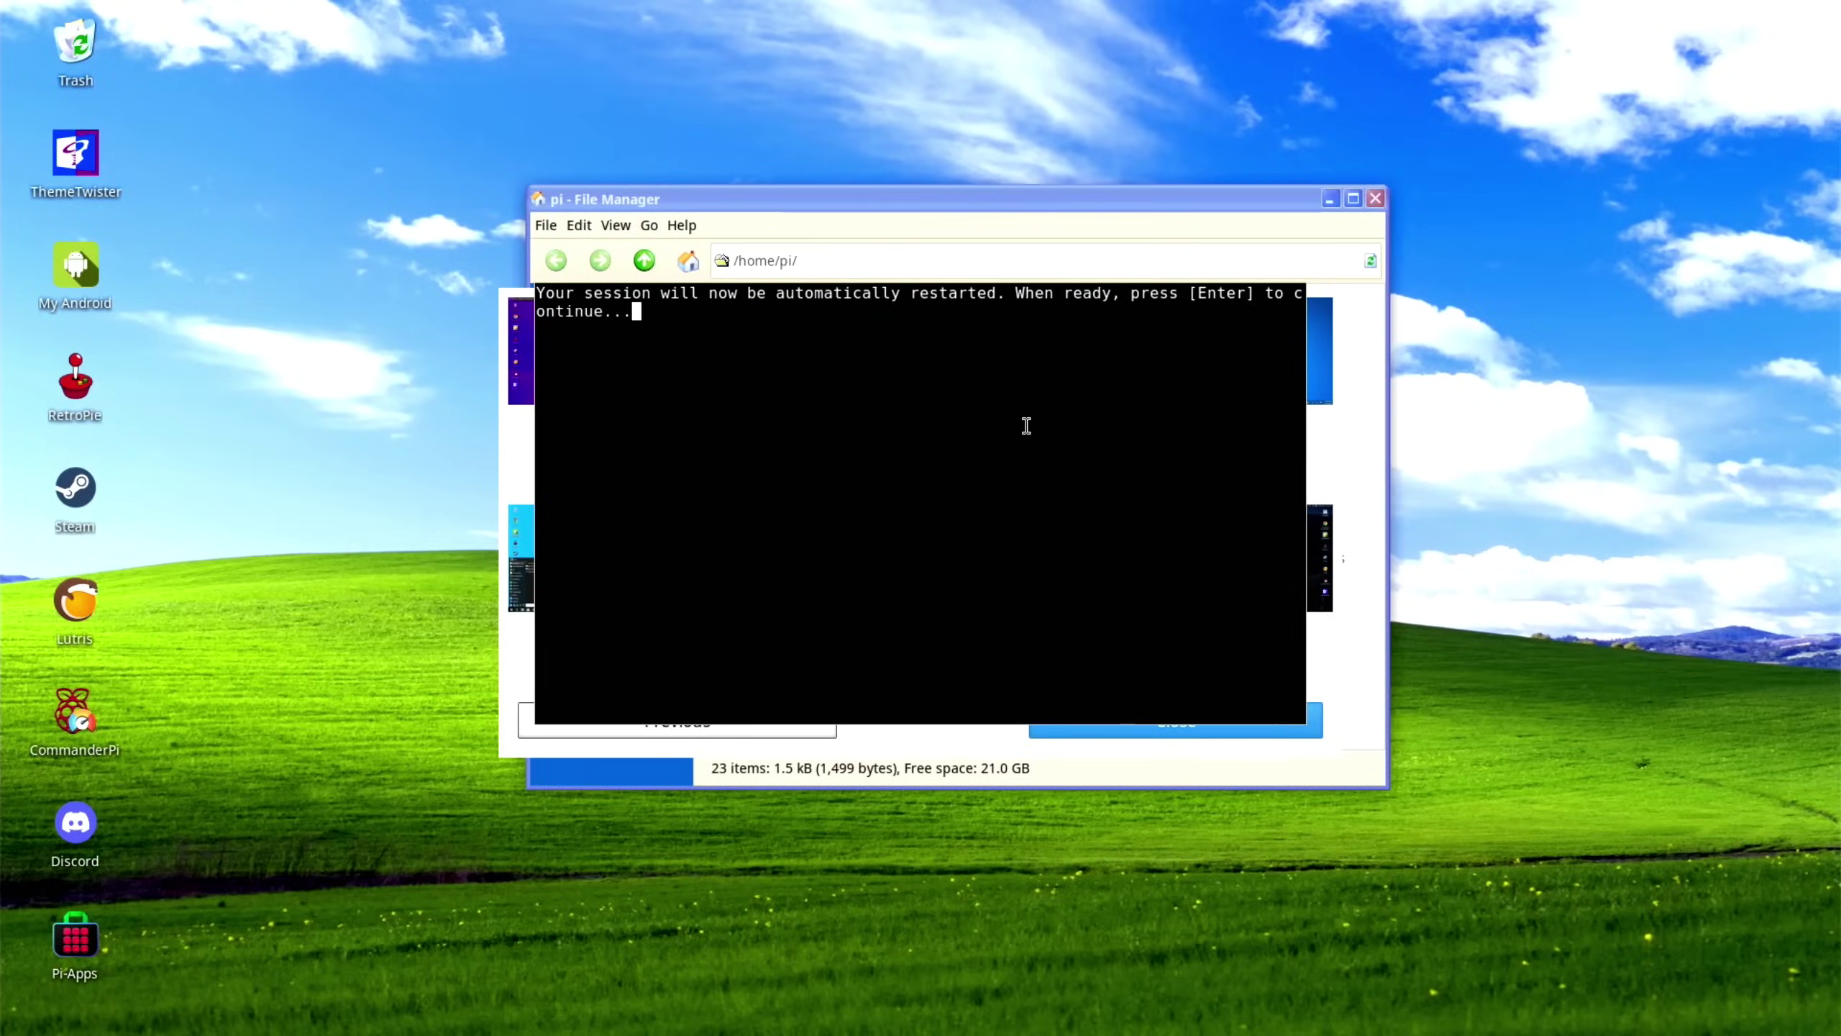
key("Return")
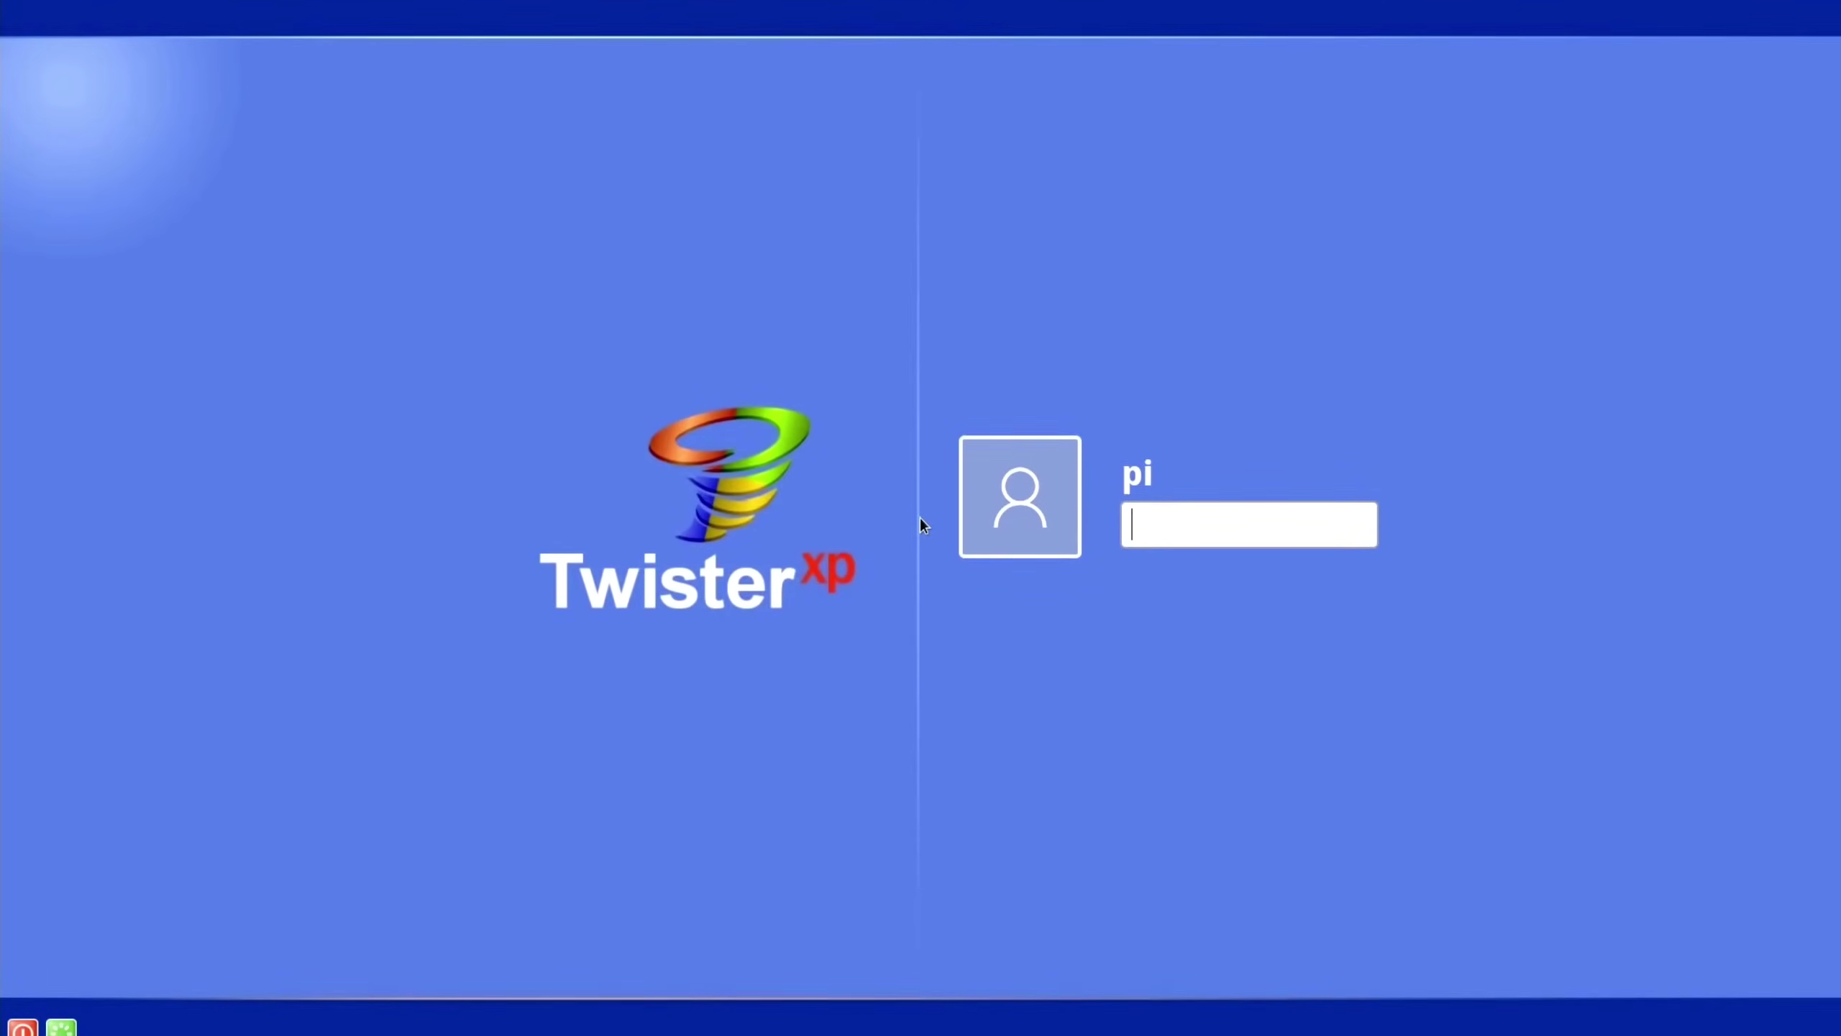
type("raspbe")
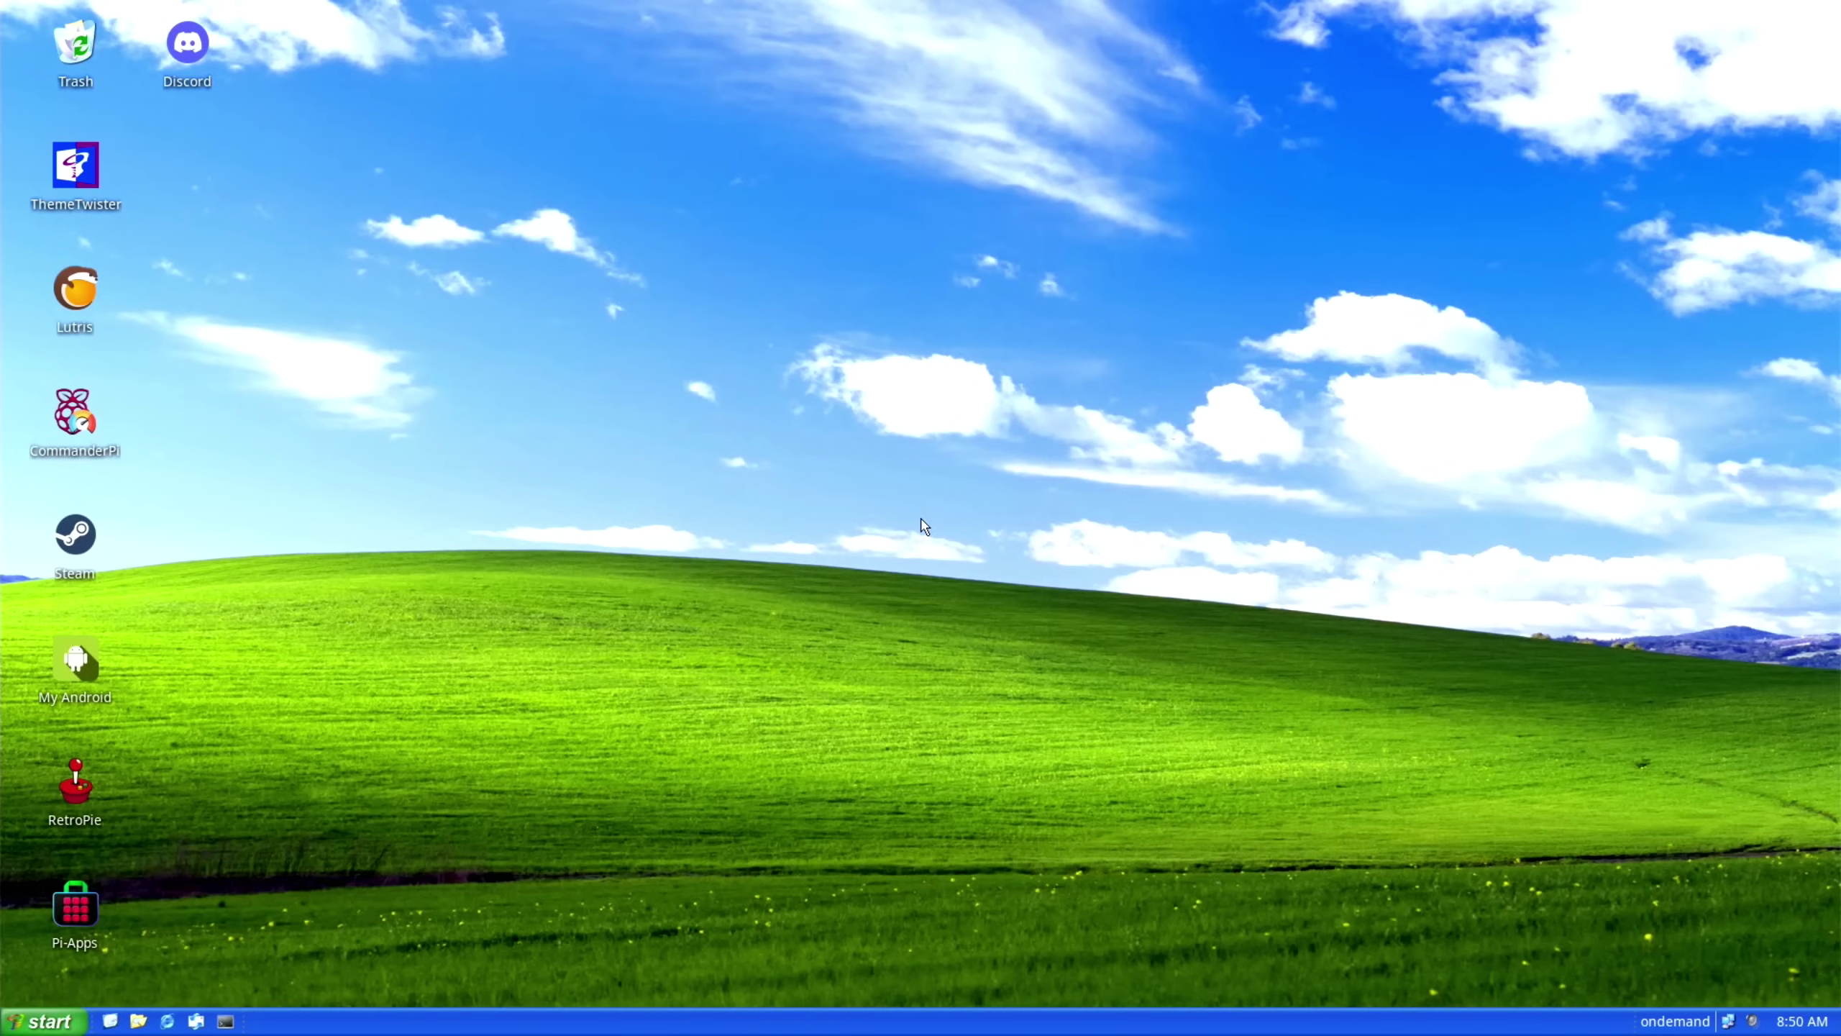
Open a file manager window on the XP desktop, then apply the Twister 7 theme.
left_click(48, 1020)
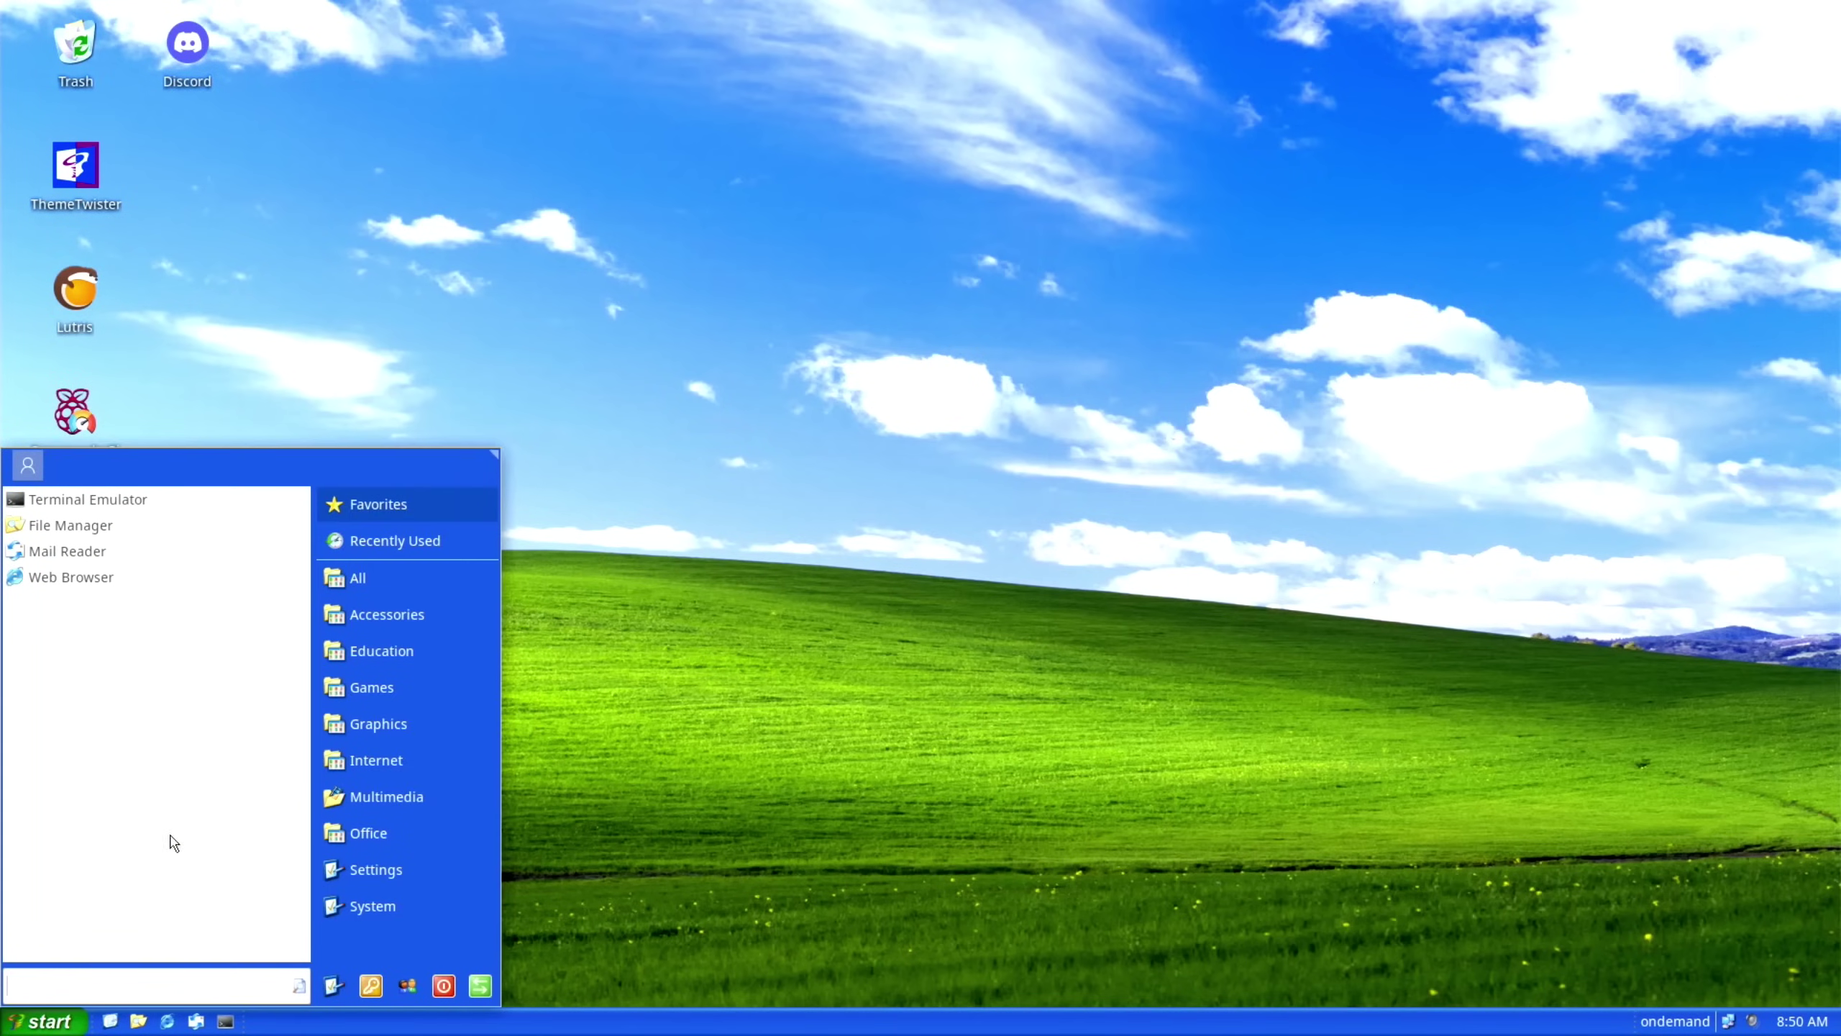
left_click(946, 497)
left_click(138, 1021)
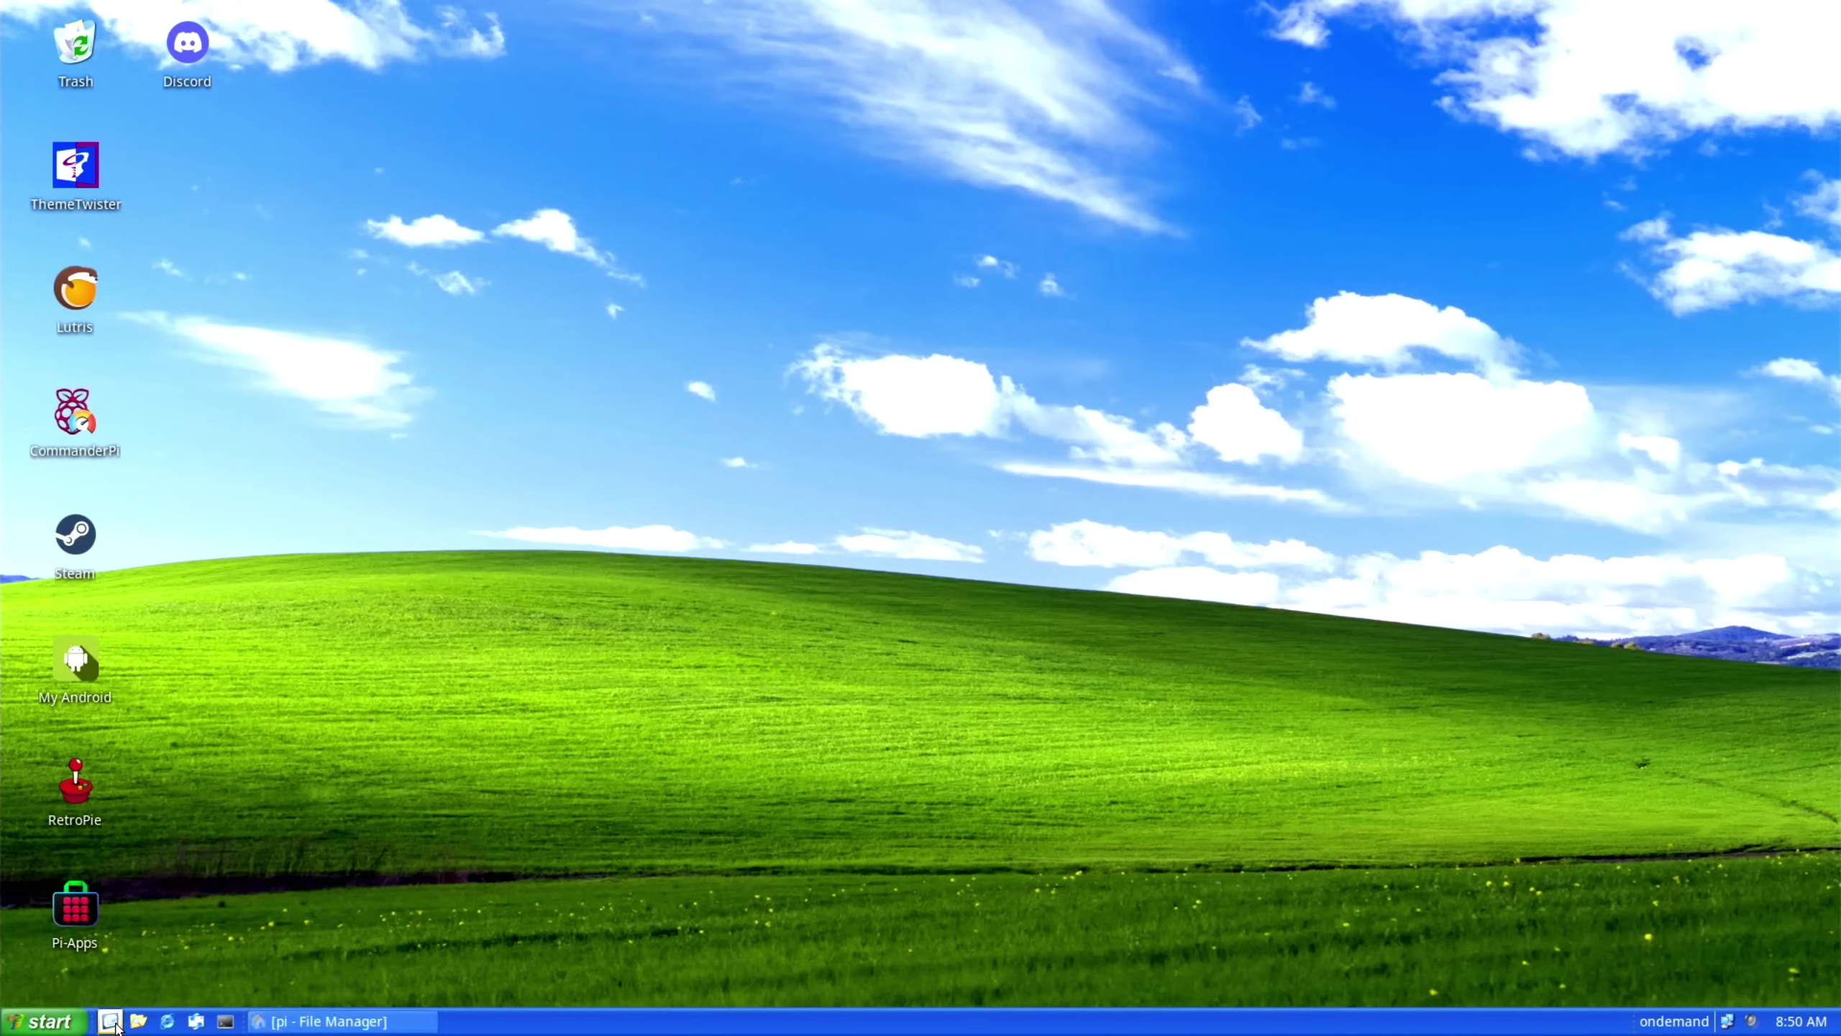
left_click(109, 1020)
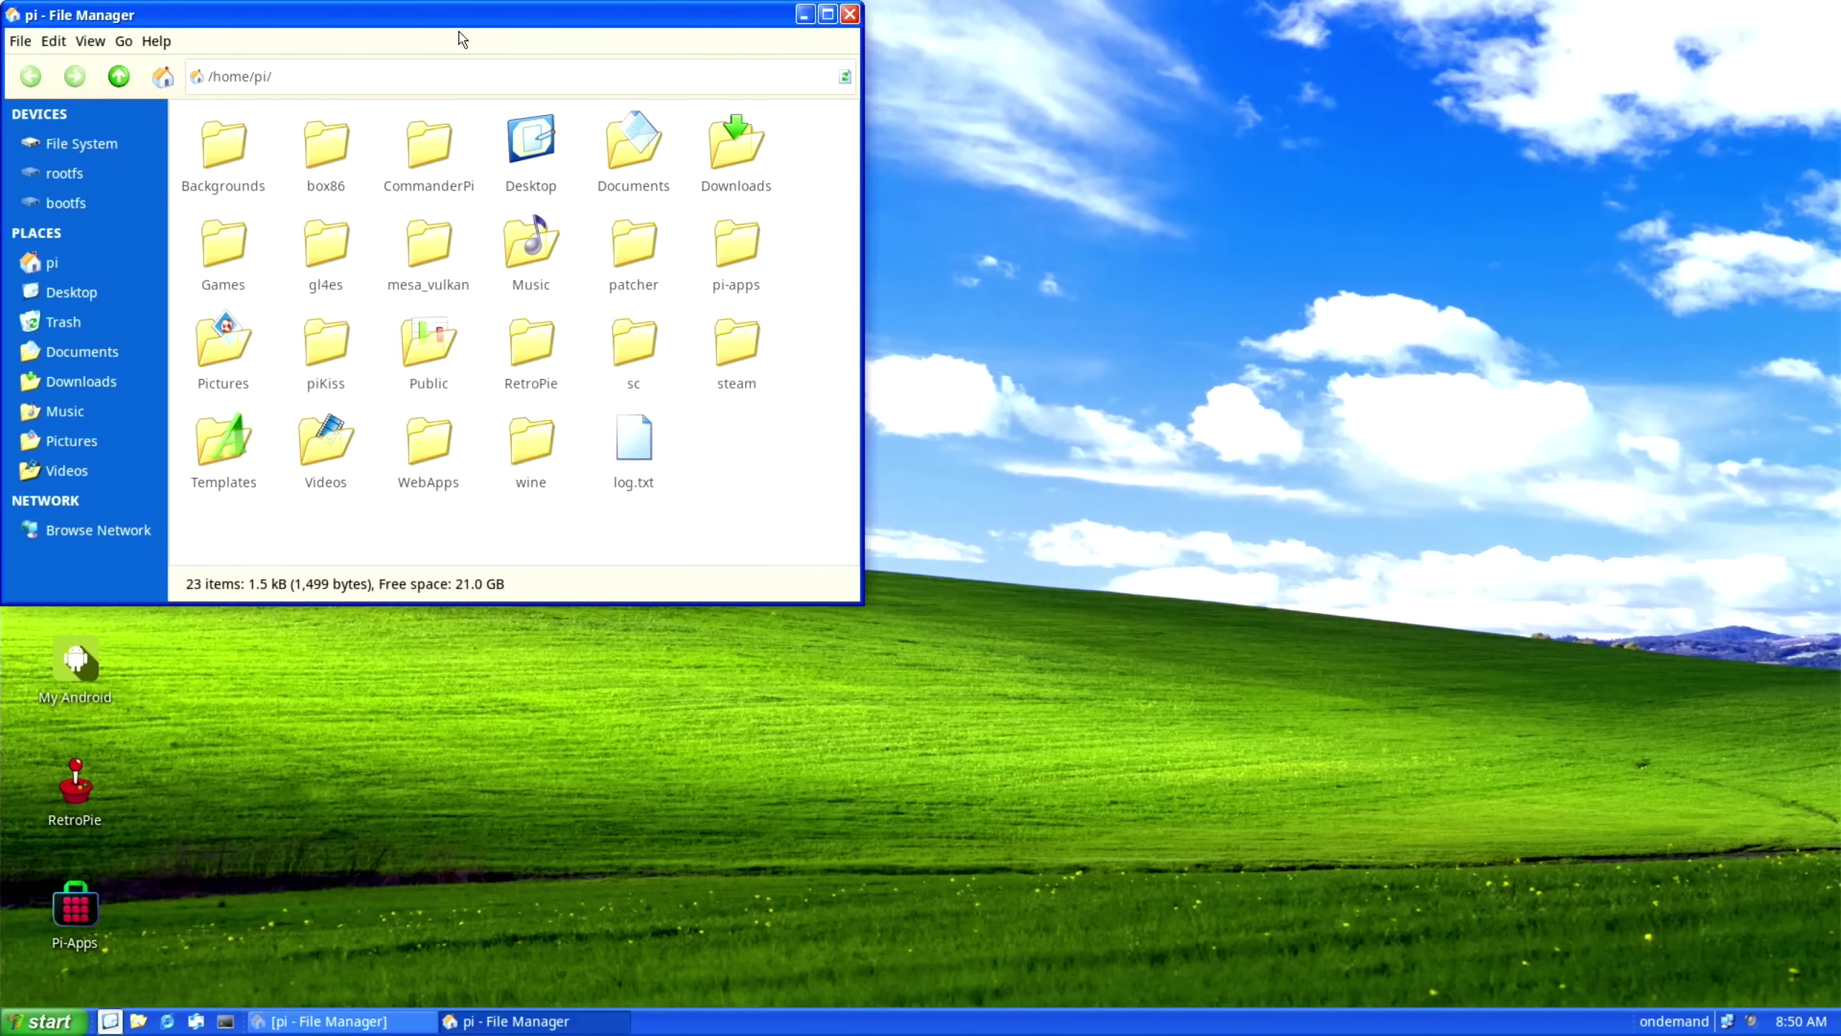
right_click(461, 40)
left_click(666, 48)
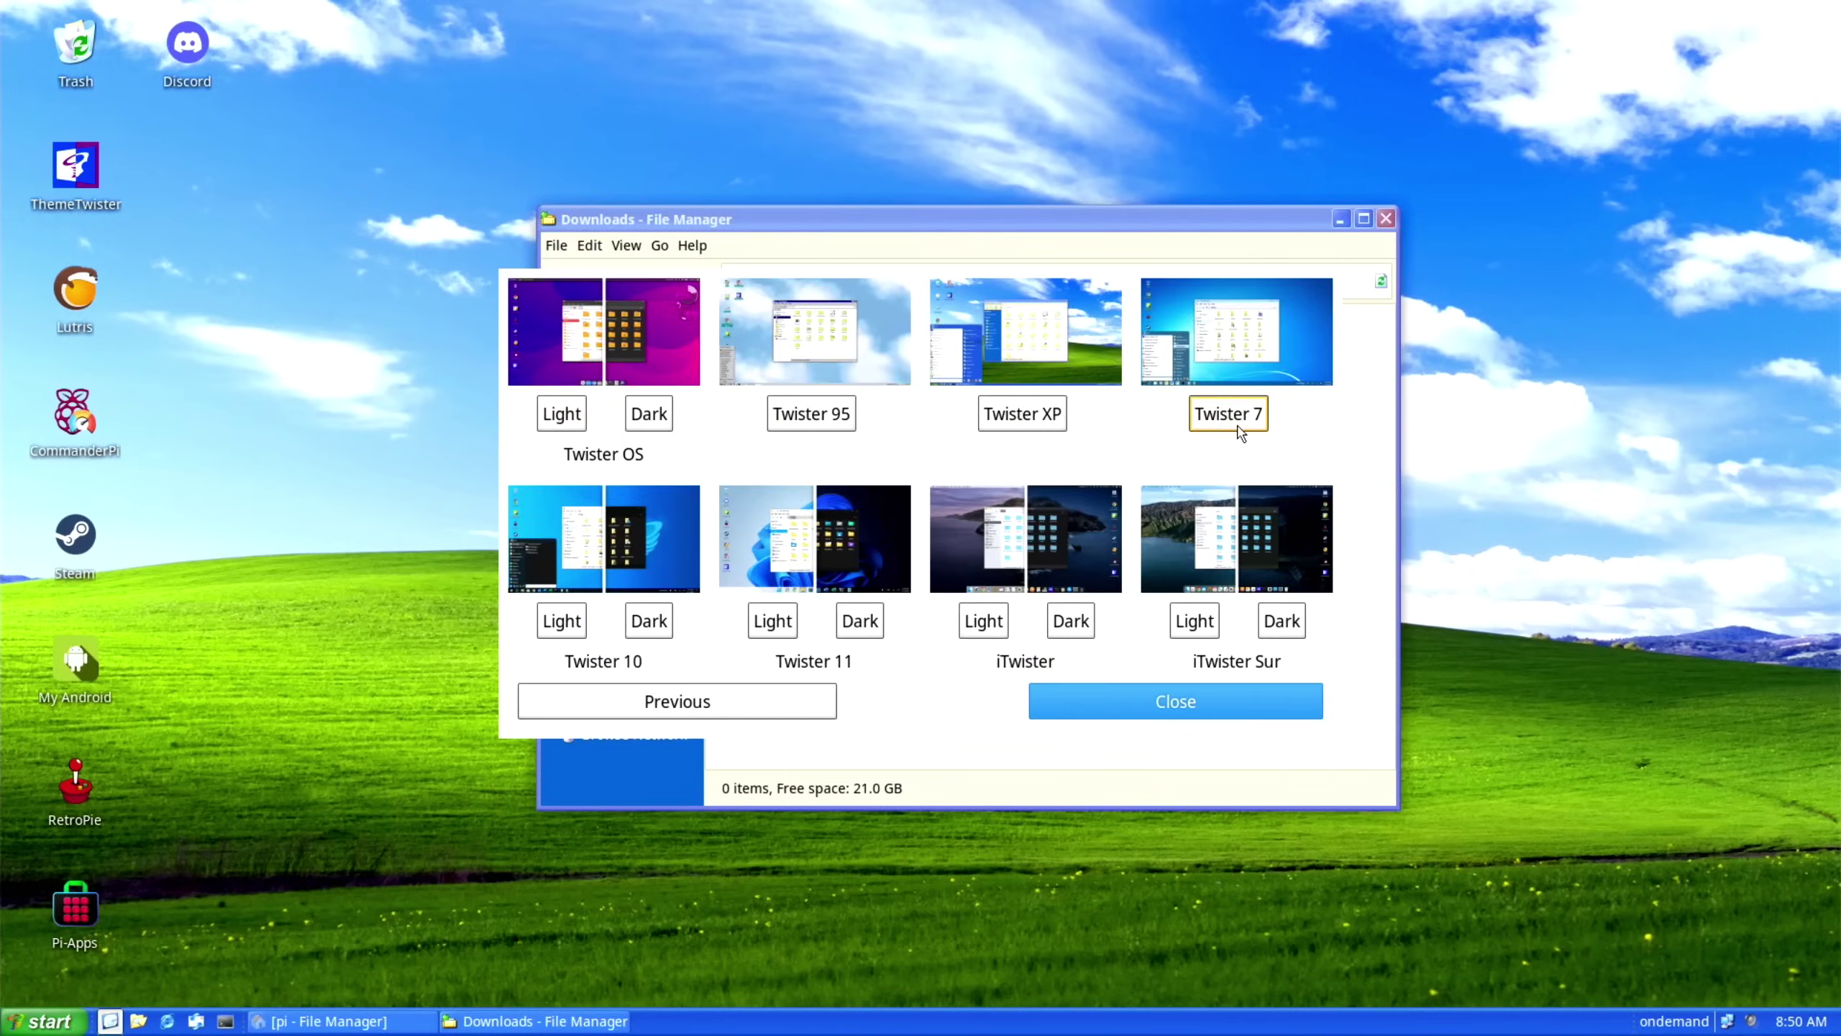
left_click(1229, 415)
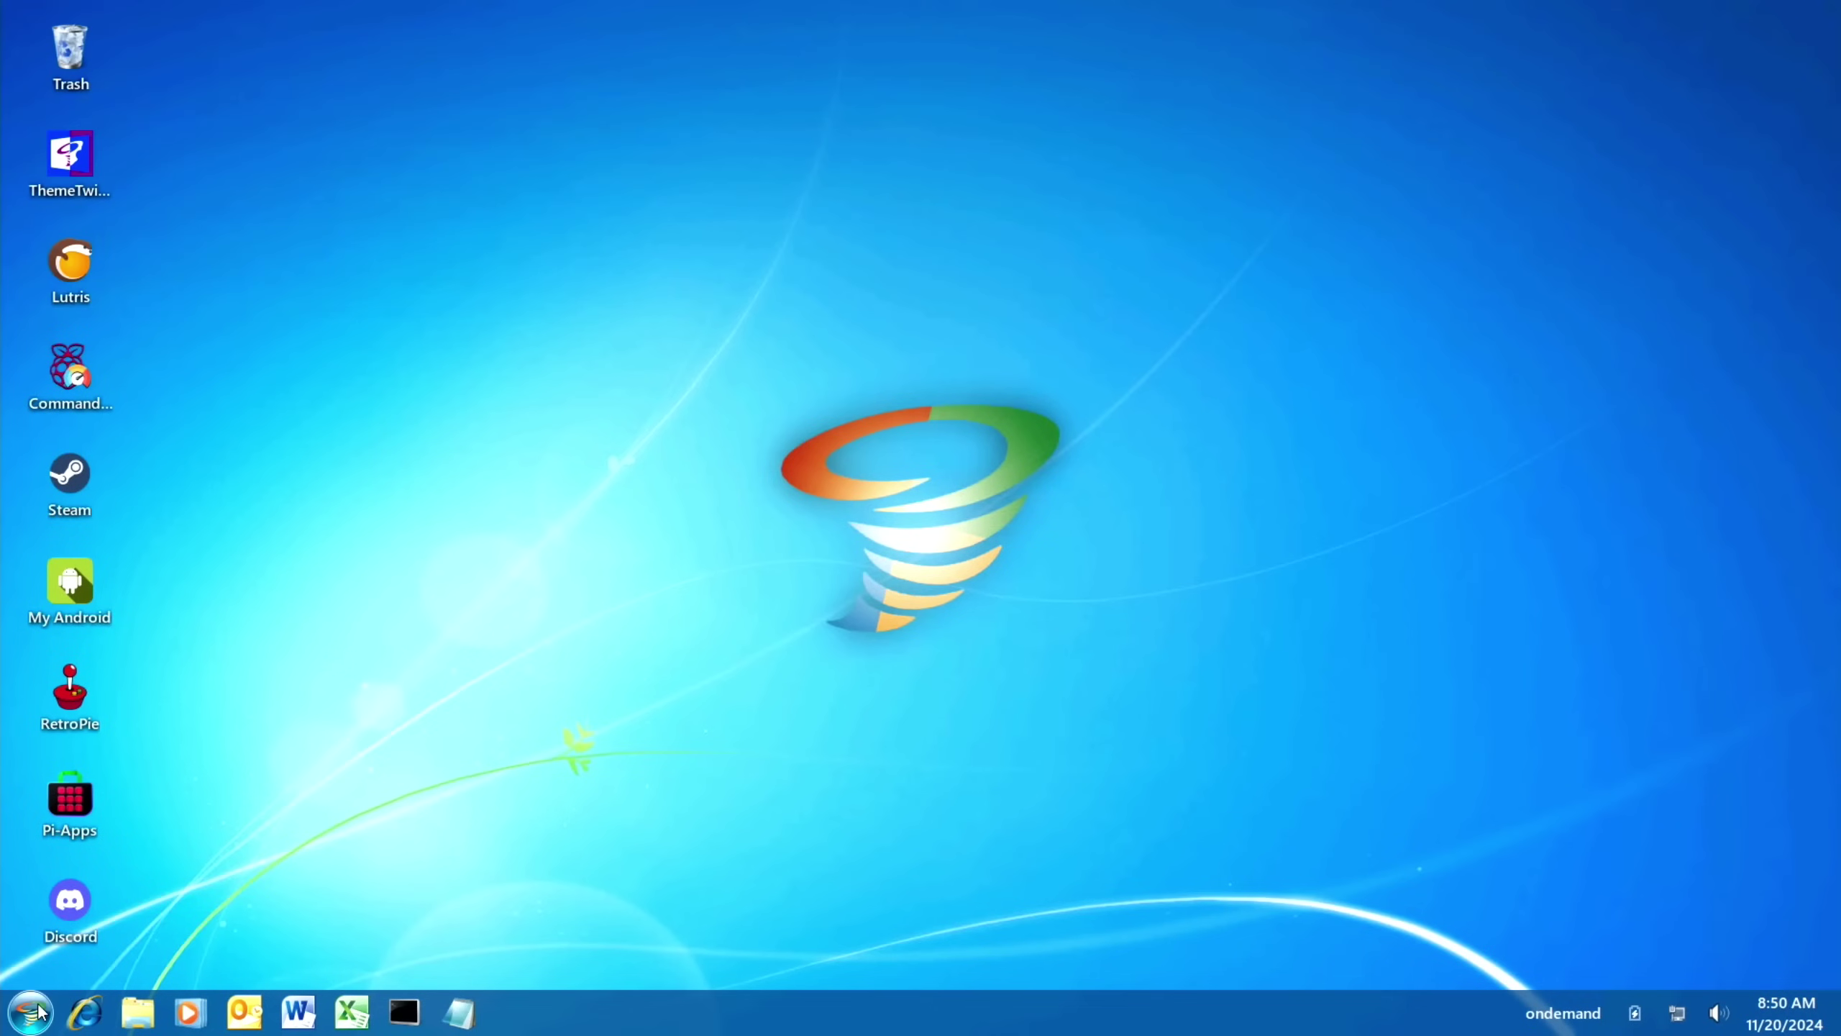
Apply Light under Twister 10 in ThemeTwister from the application menu.
left_click(29, 1014)
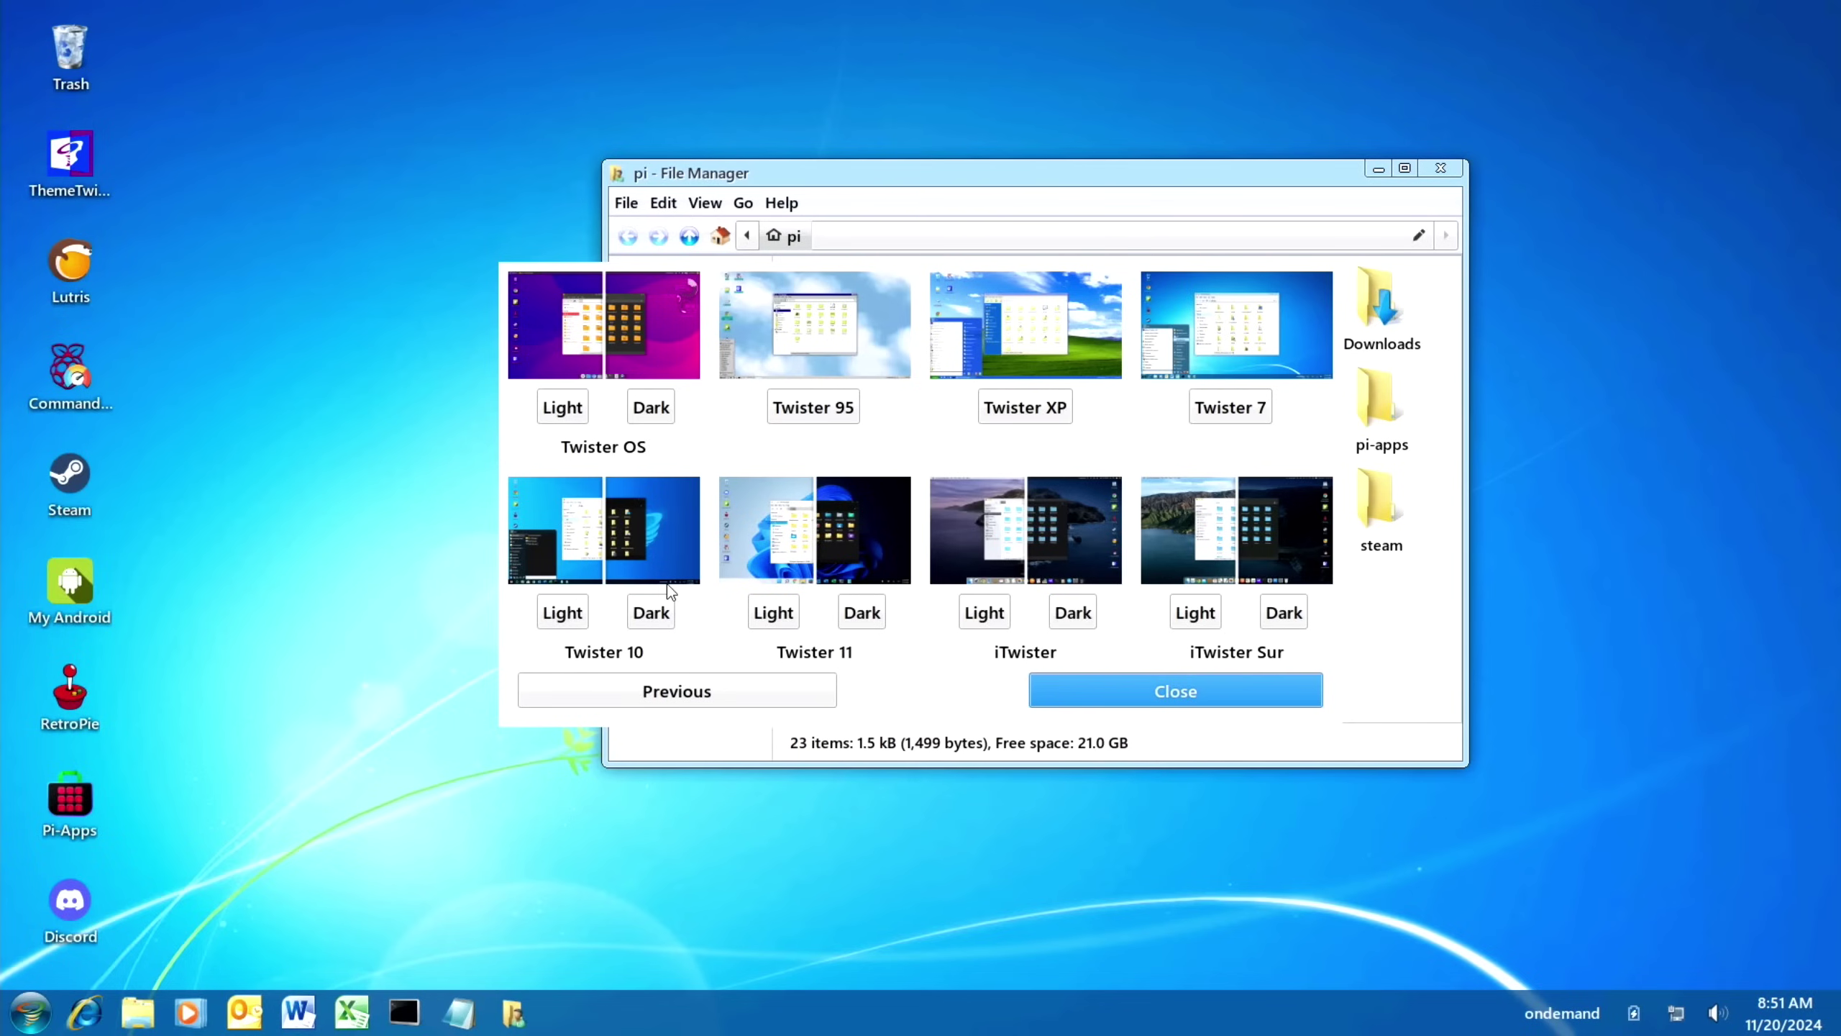
left_click(562, 611)
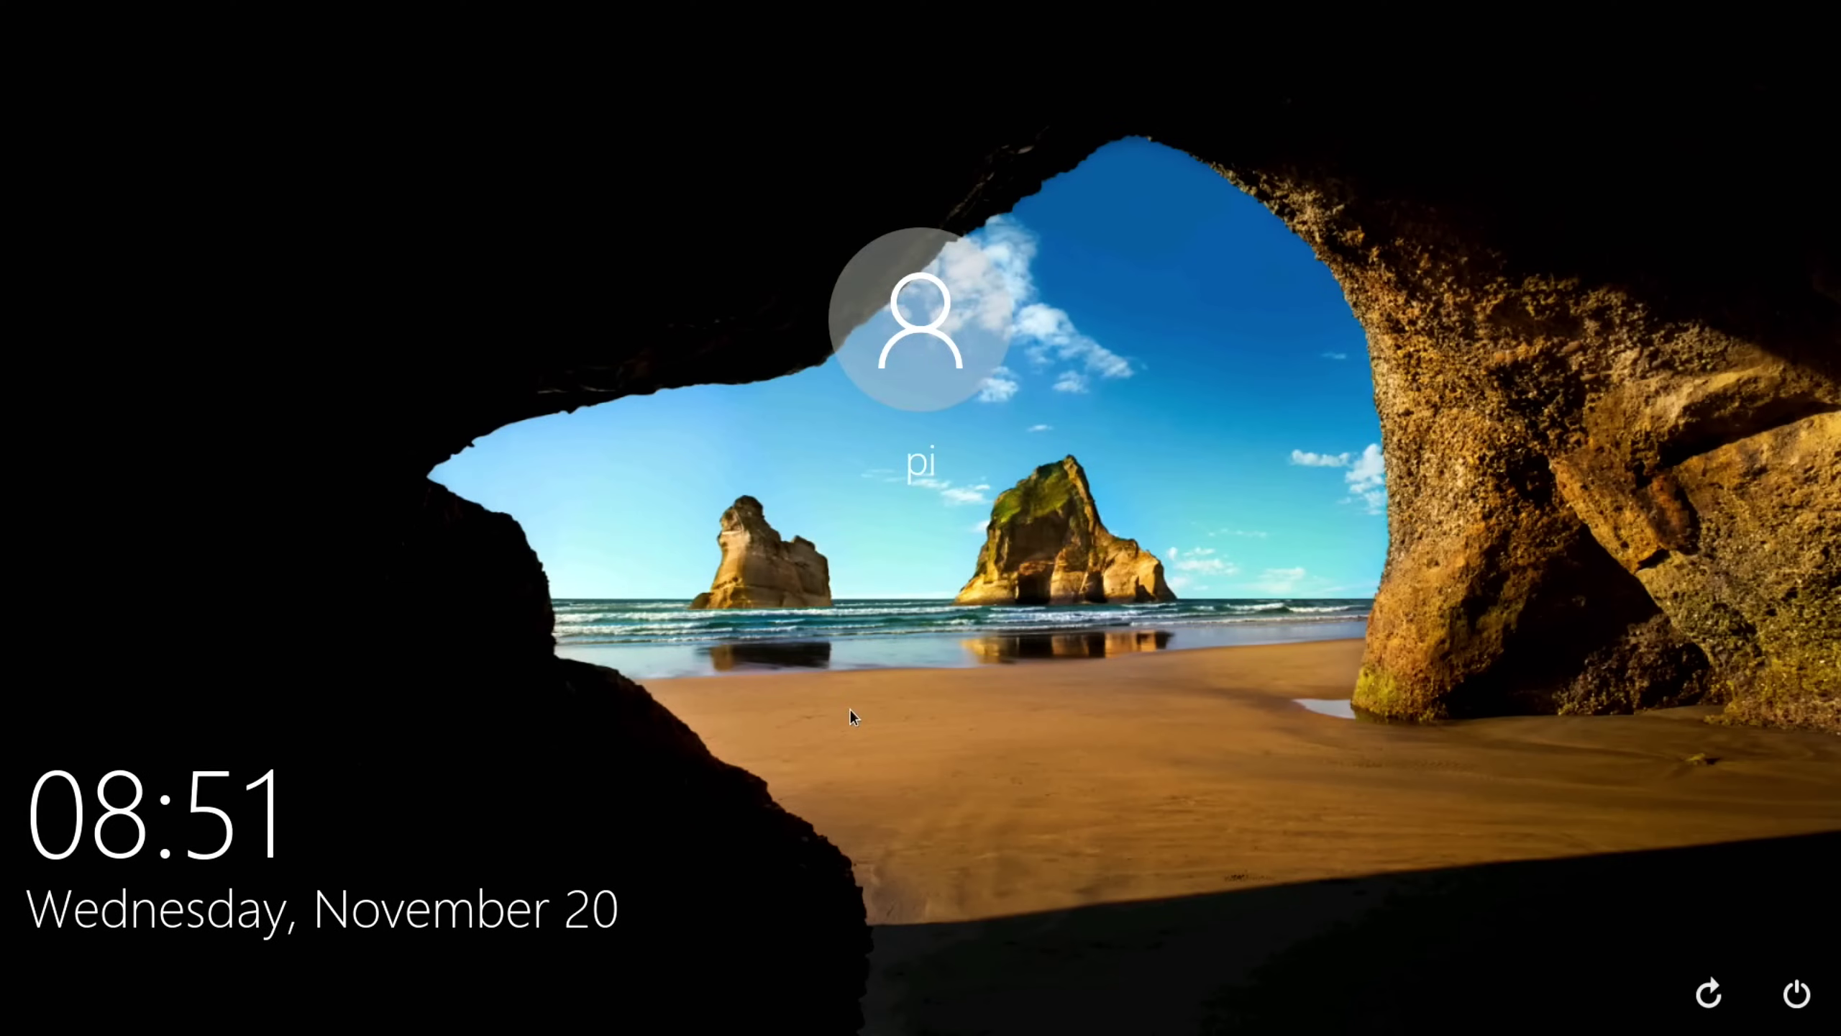
Log in as pi, open and move the file manager, then apply dark Twister 11.
left_click(915, 489)
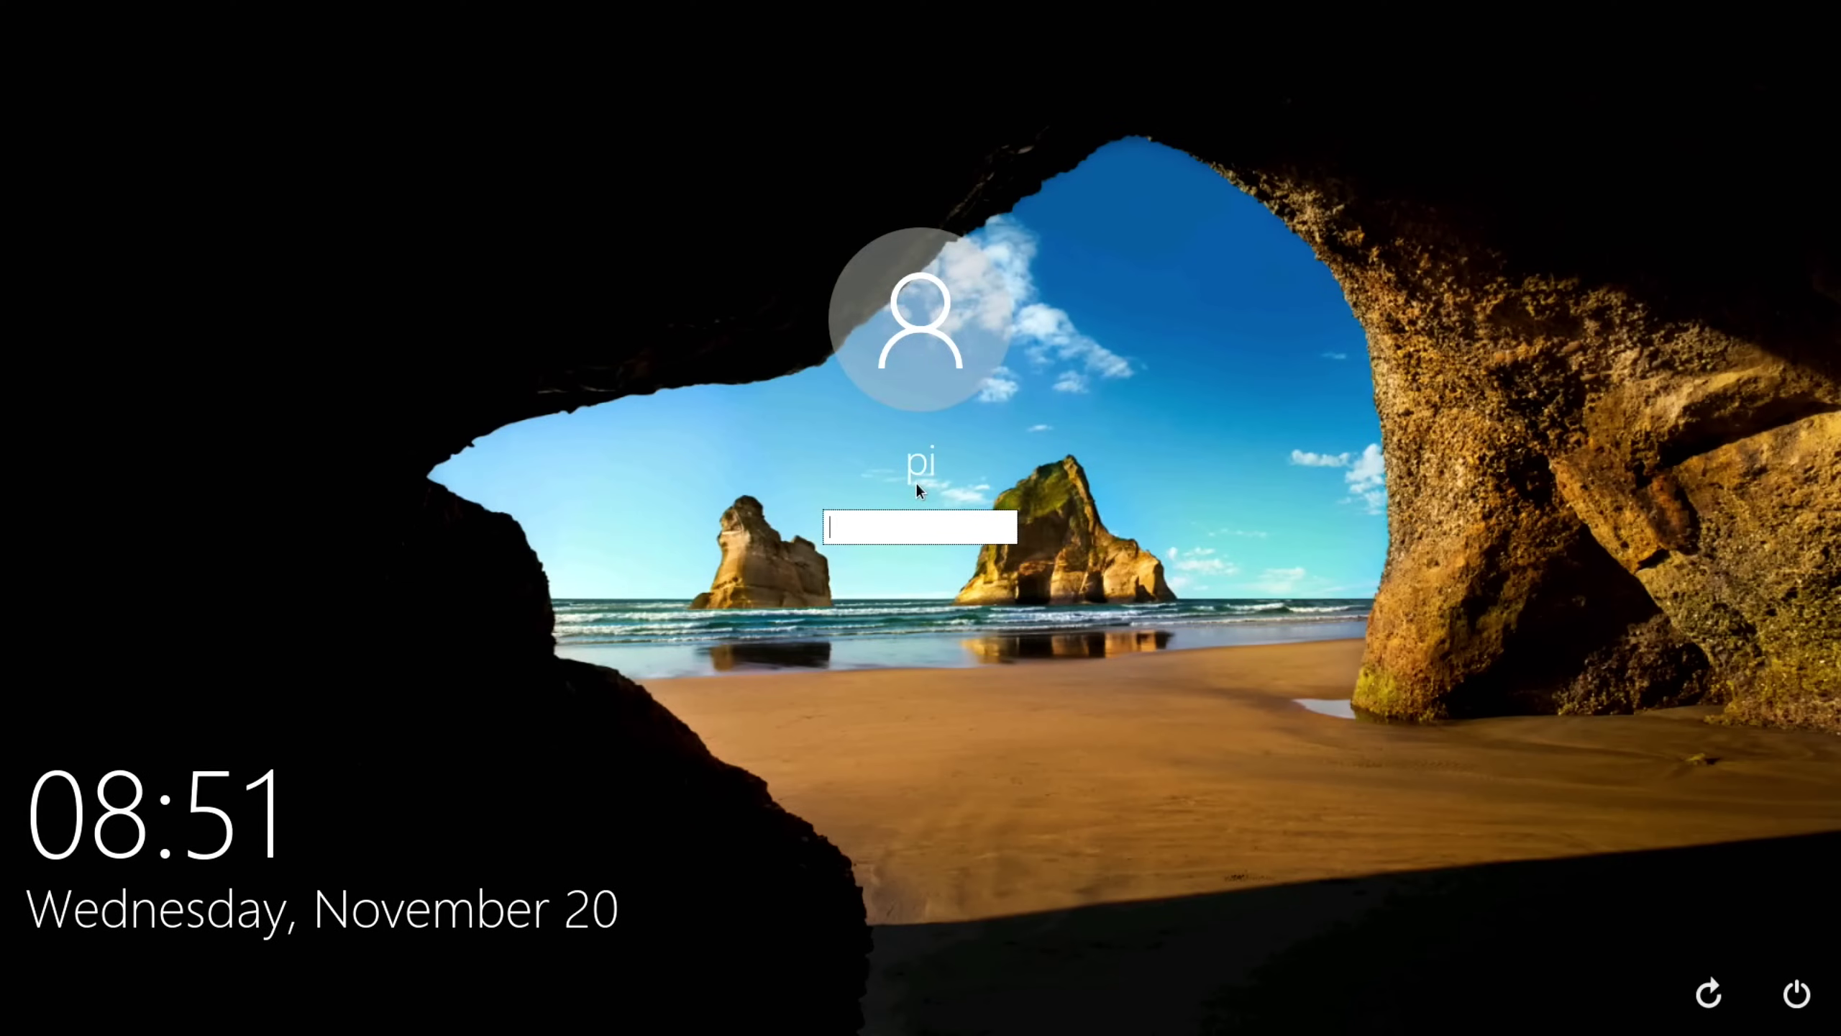
type("pi")
key("Return")
left_click(30, 1013)
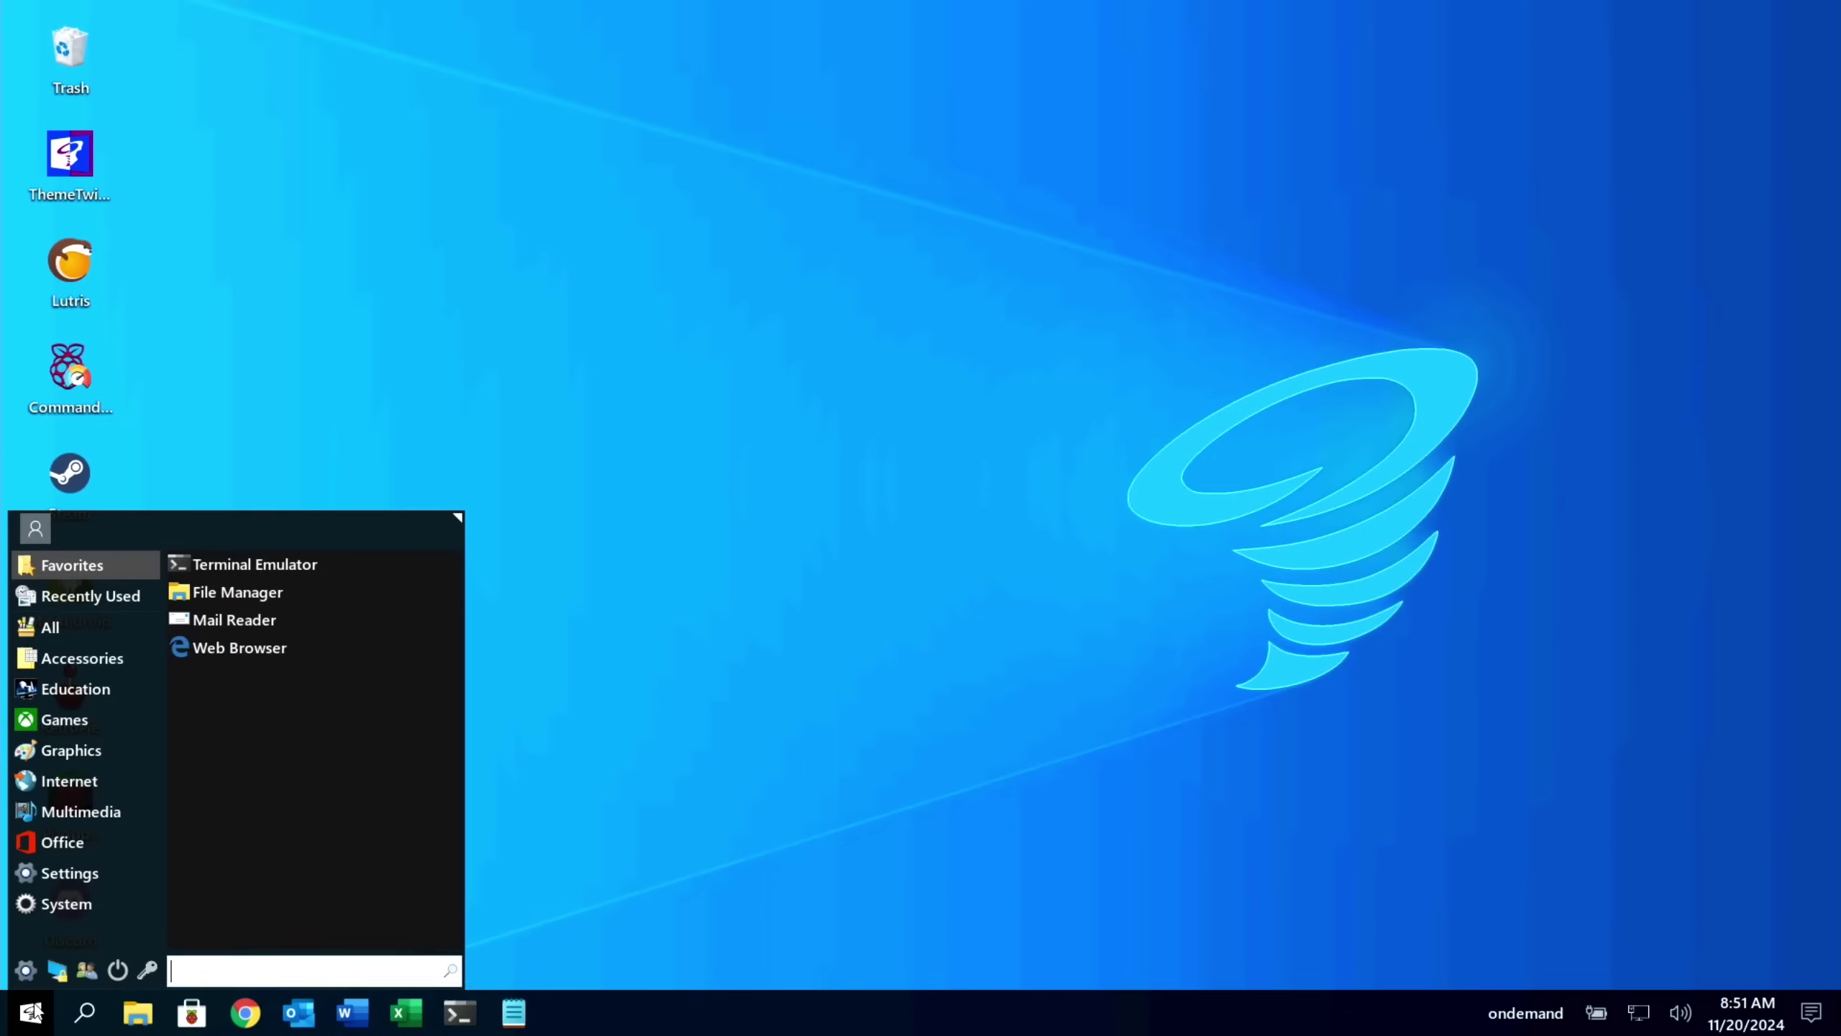
left_click(239, 592)
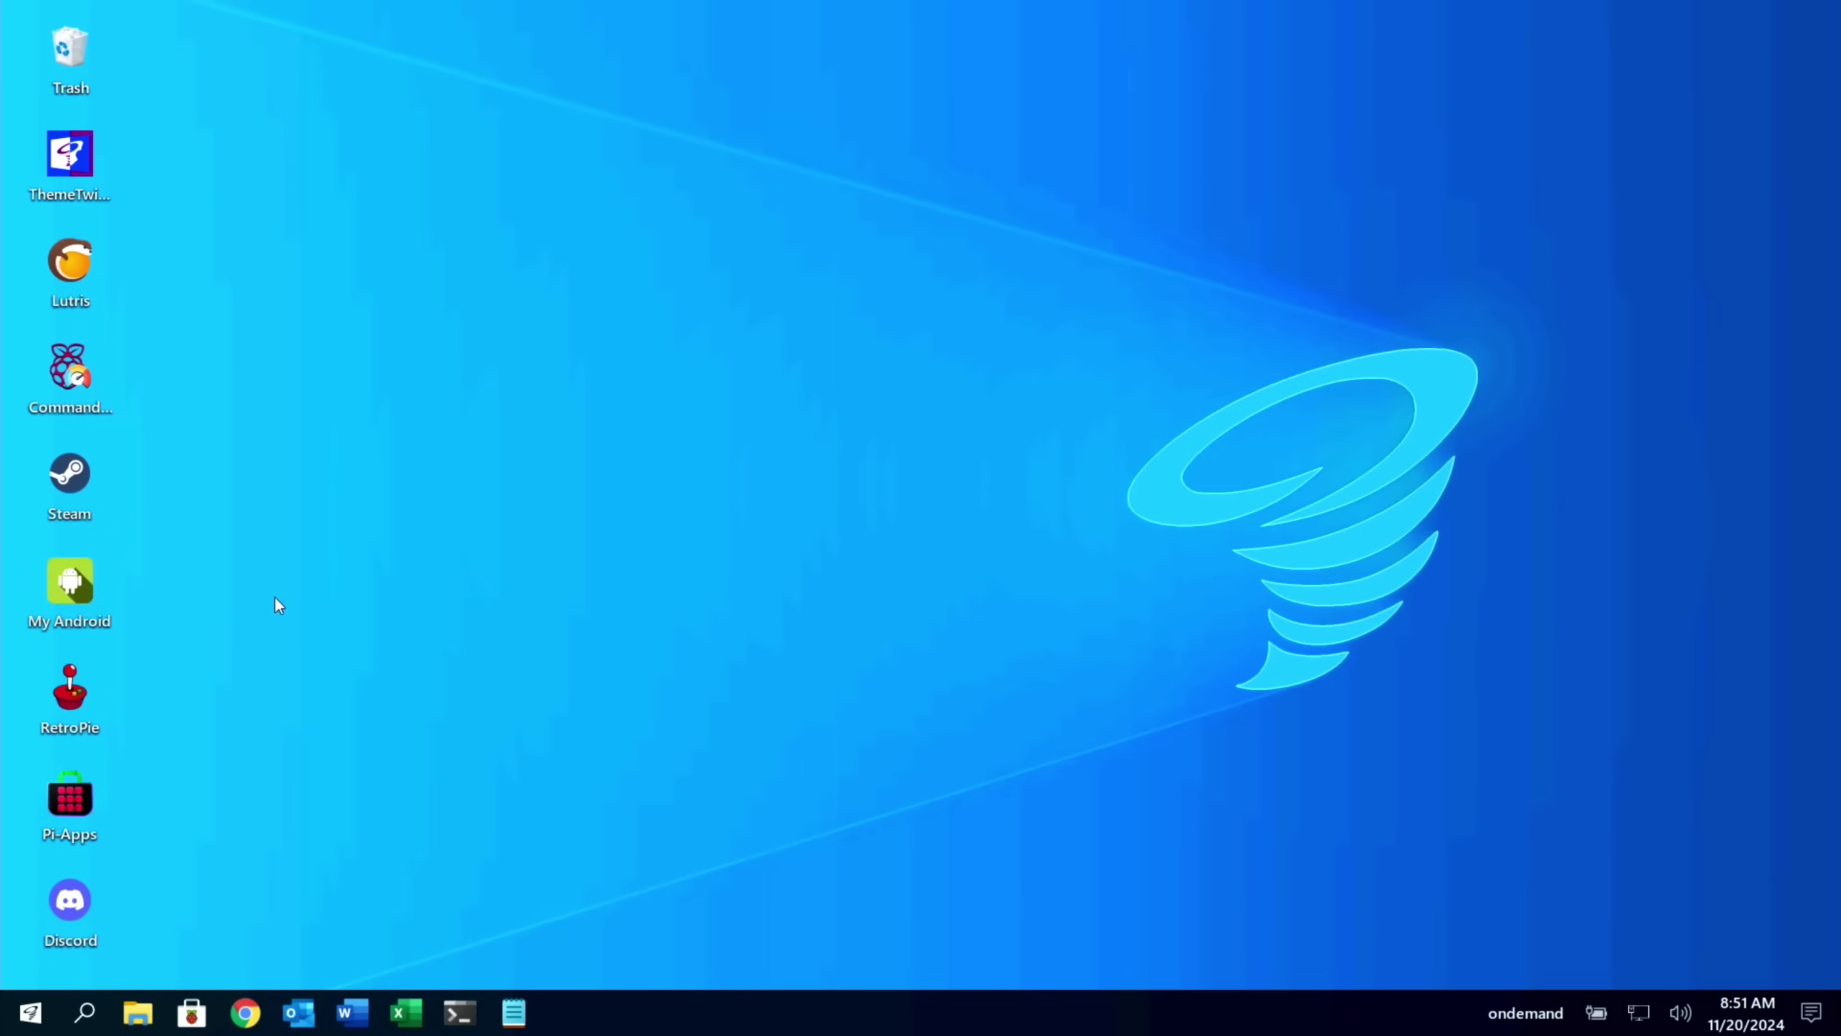
left_click_drag(382, 49, 1002, 198)
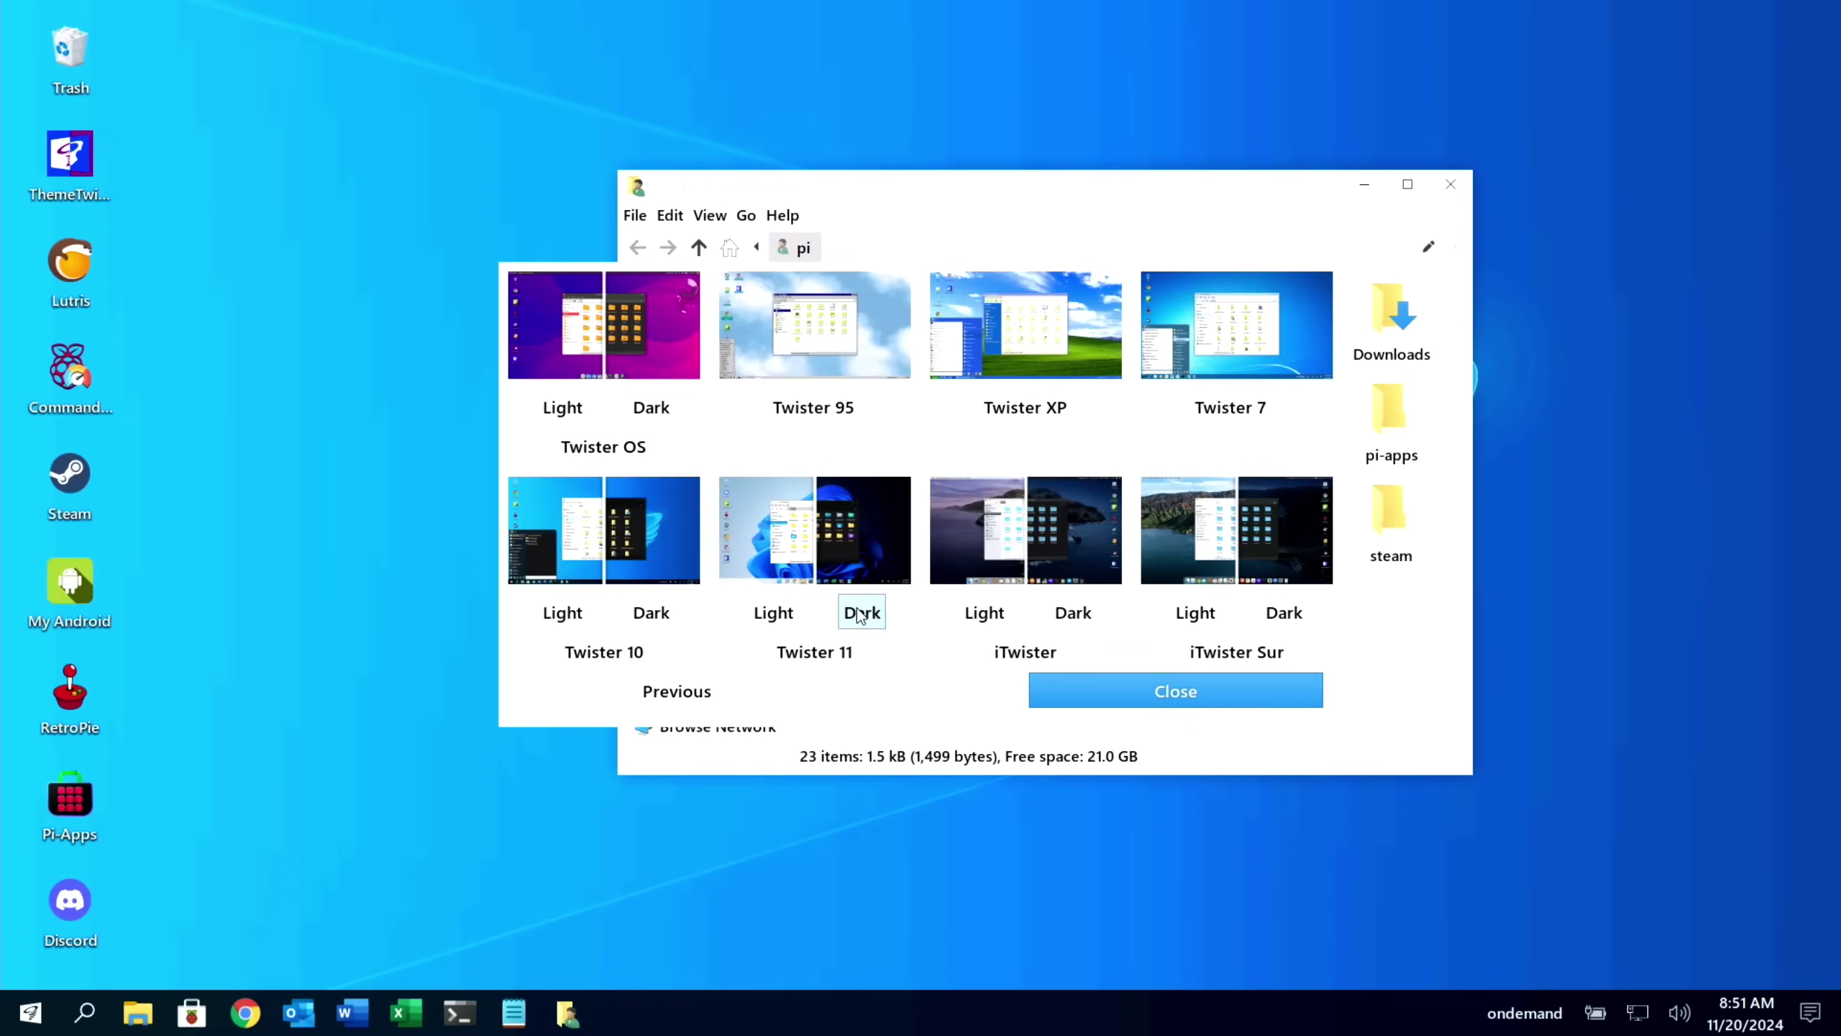
left_click(864, 615)
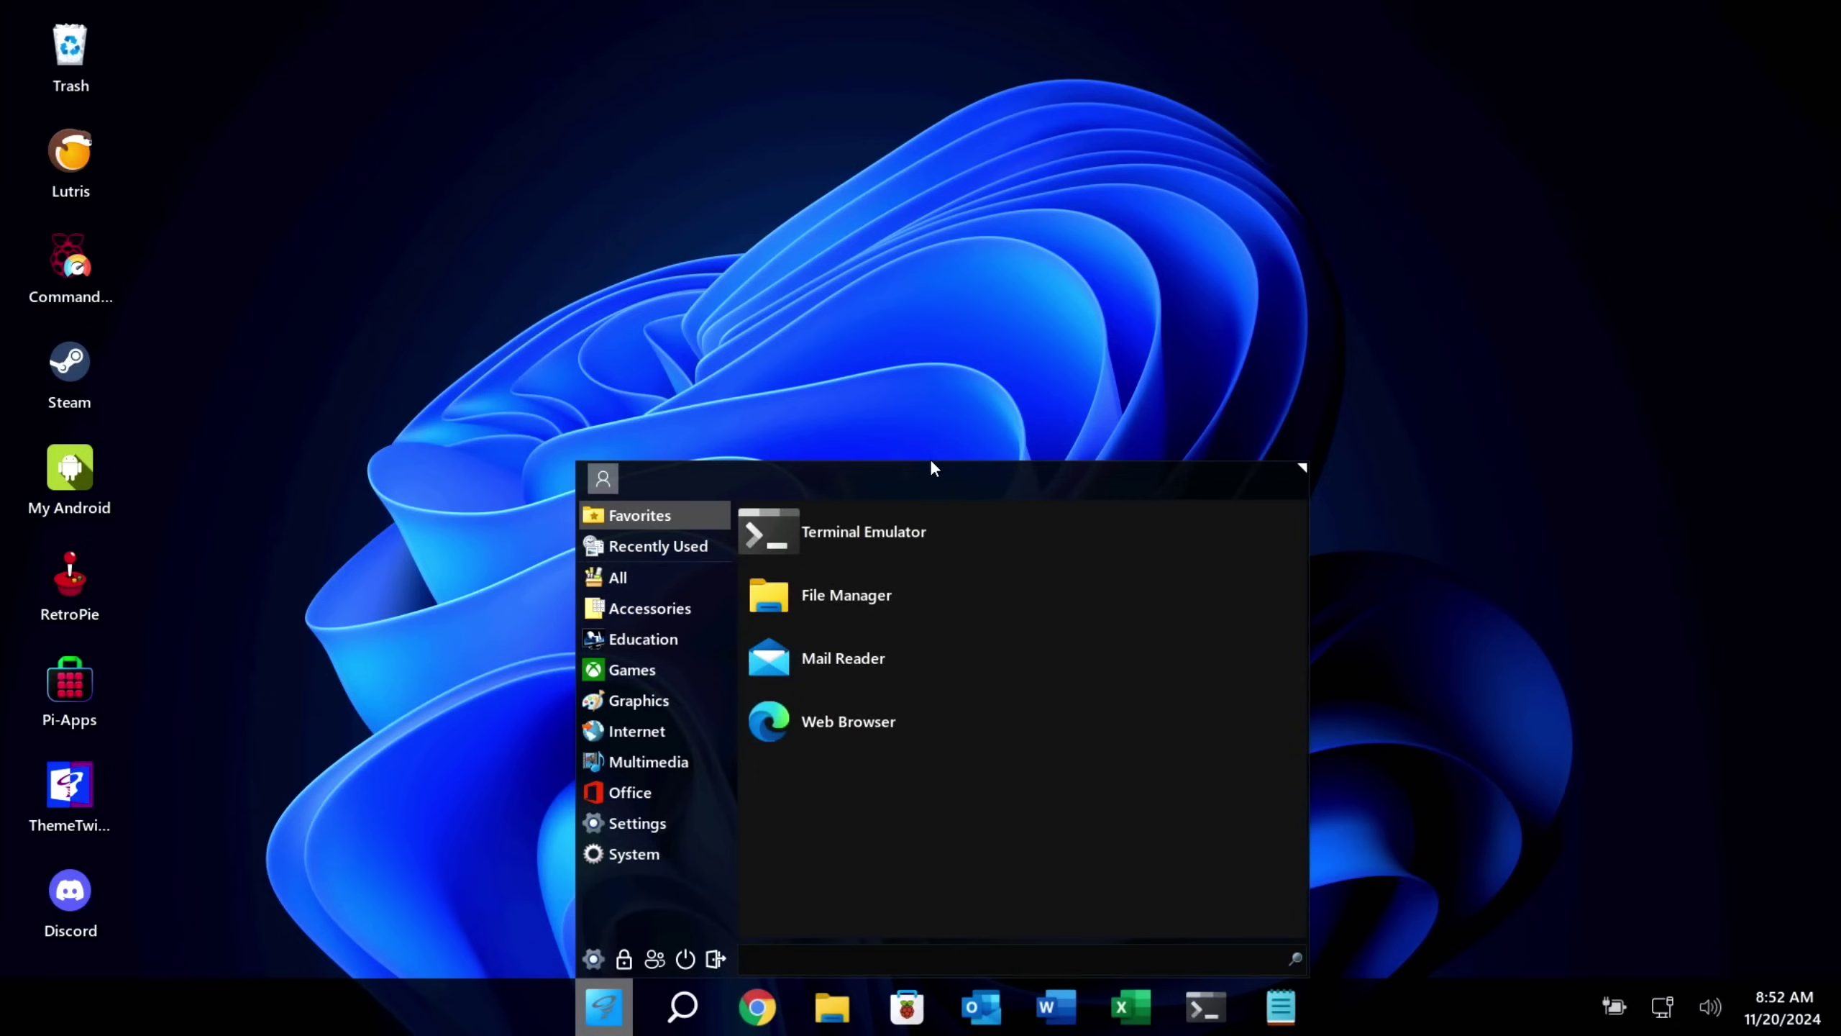
type("ima")
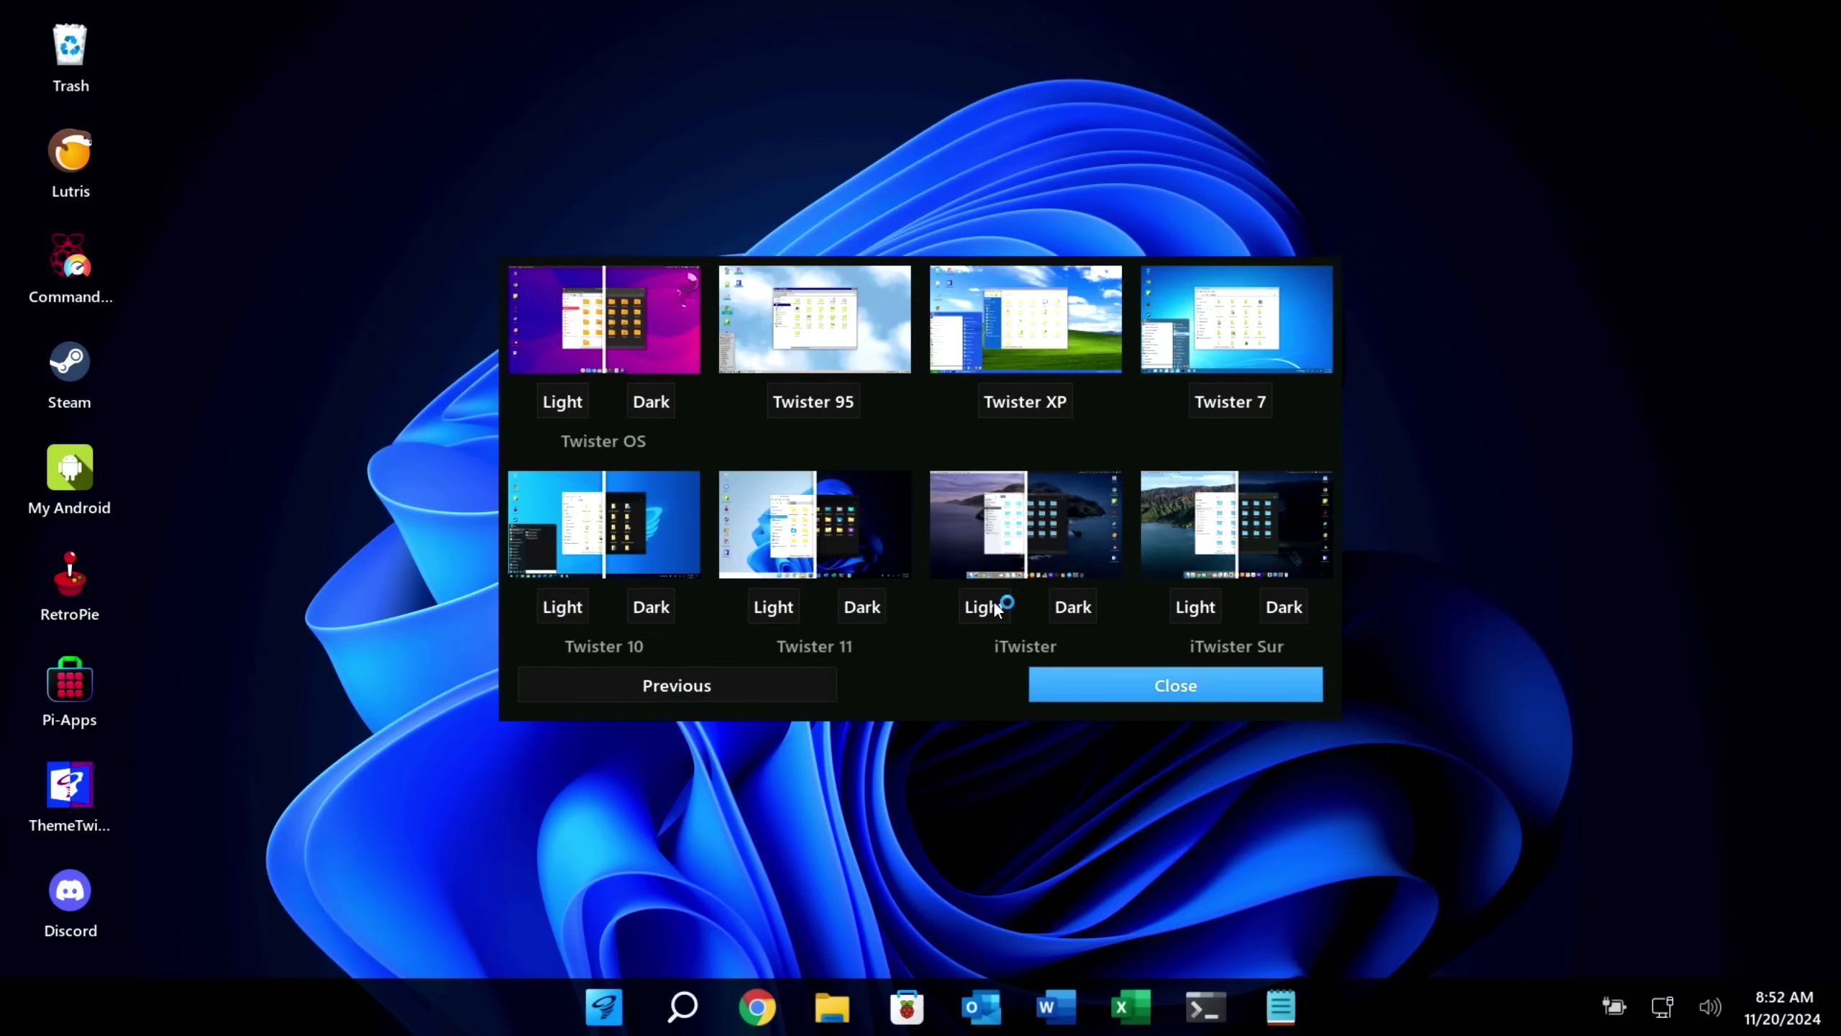
Apply iTwister Light and confirm the session restart at the terminal prompt.
left_click(986, 606)
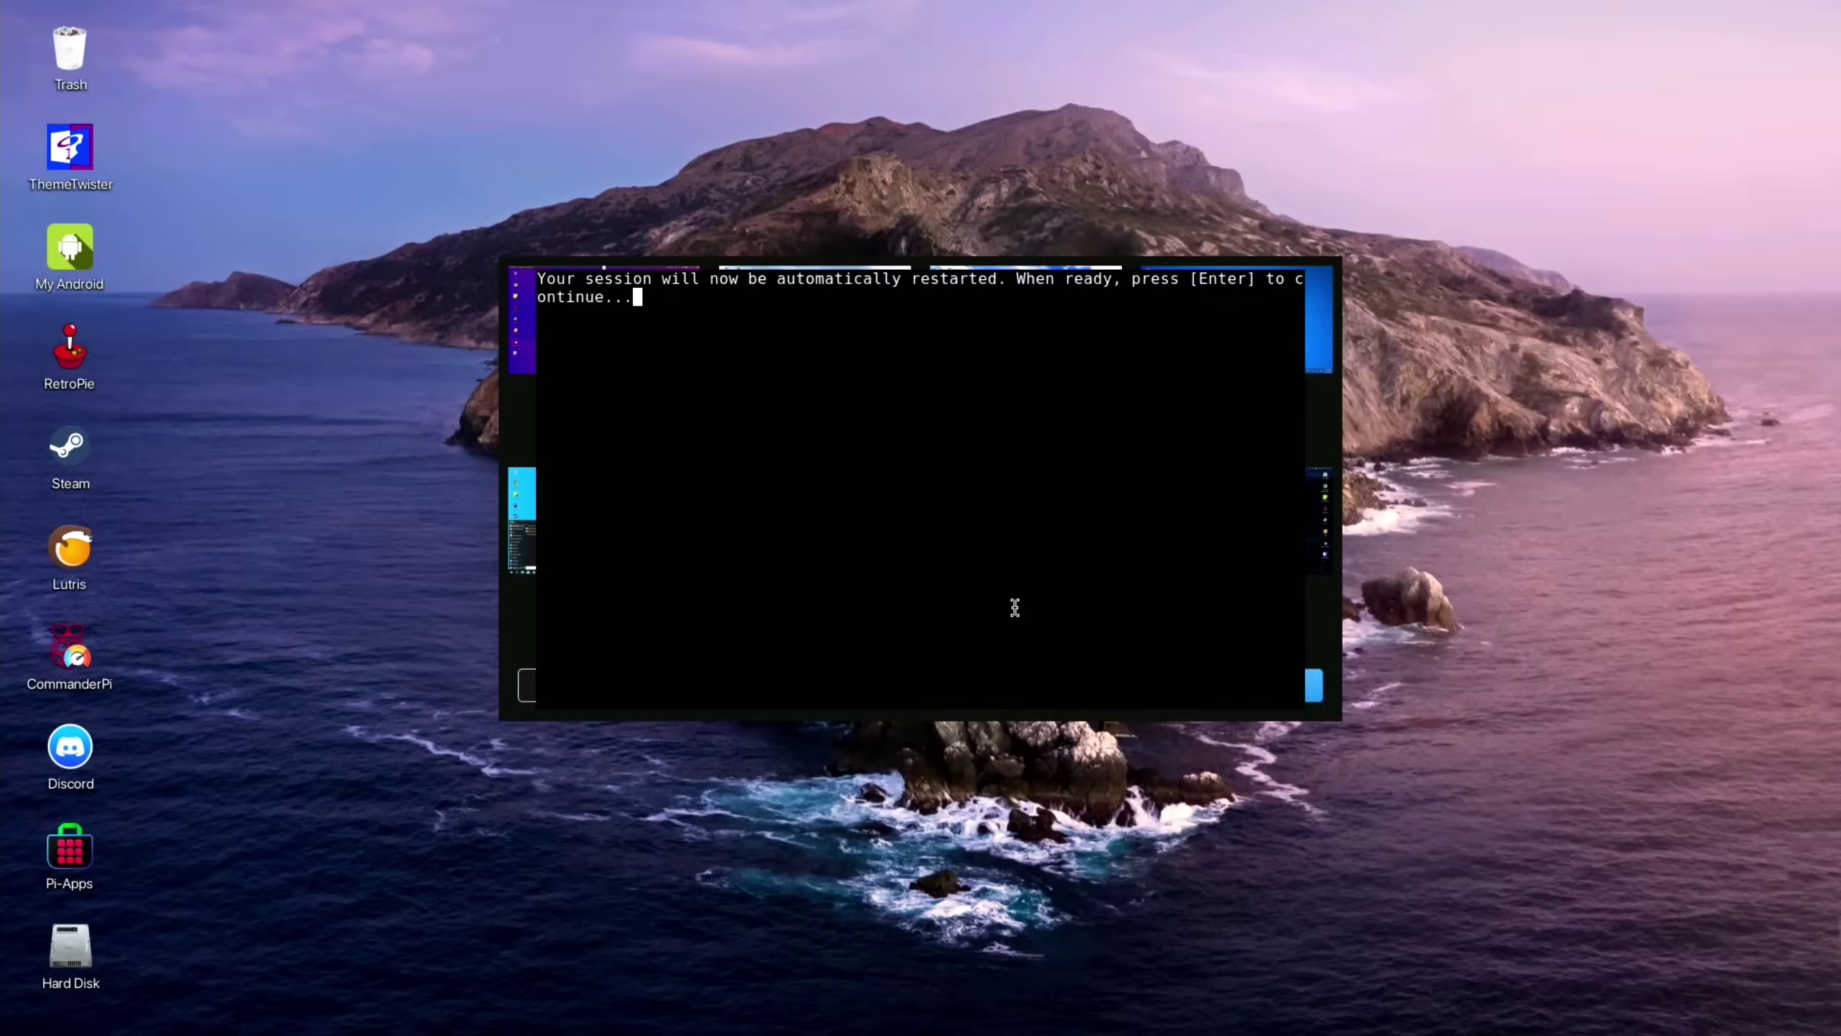
key("Return")
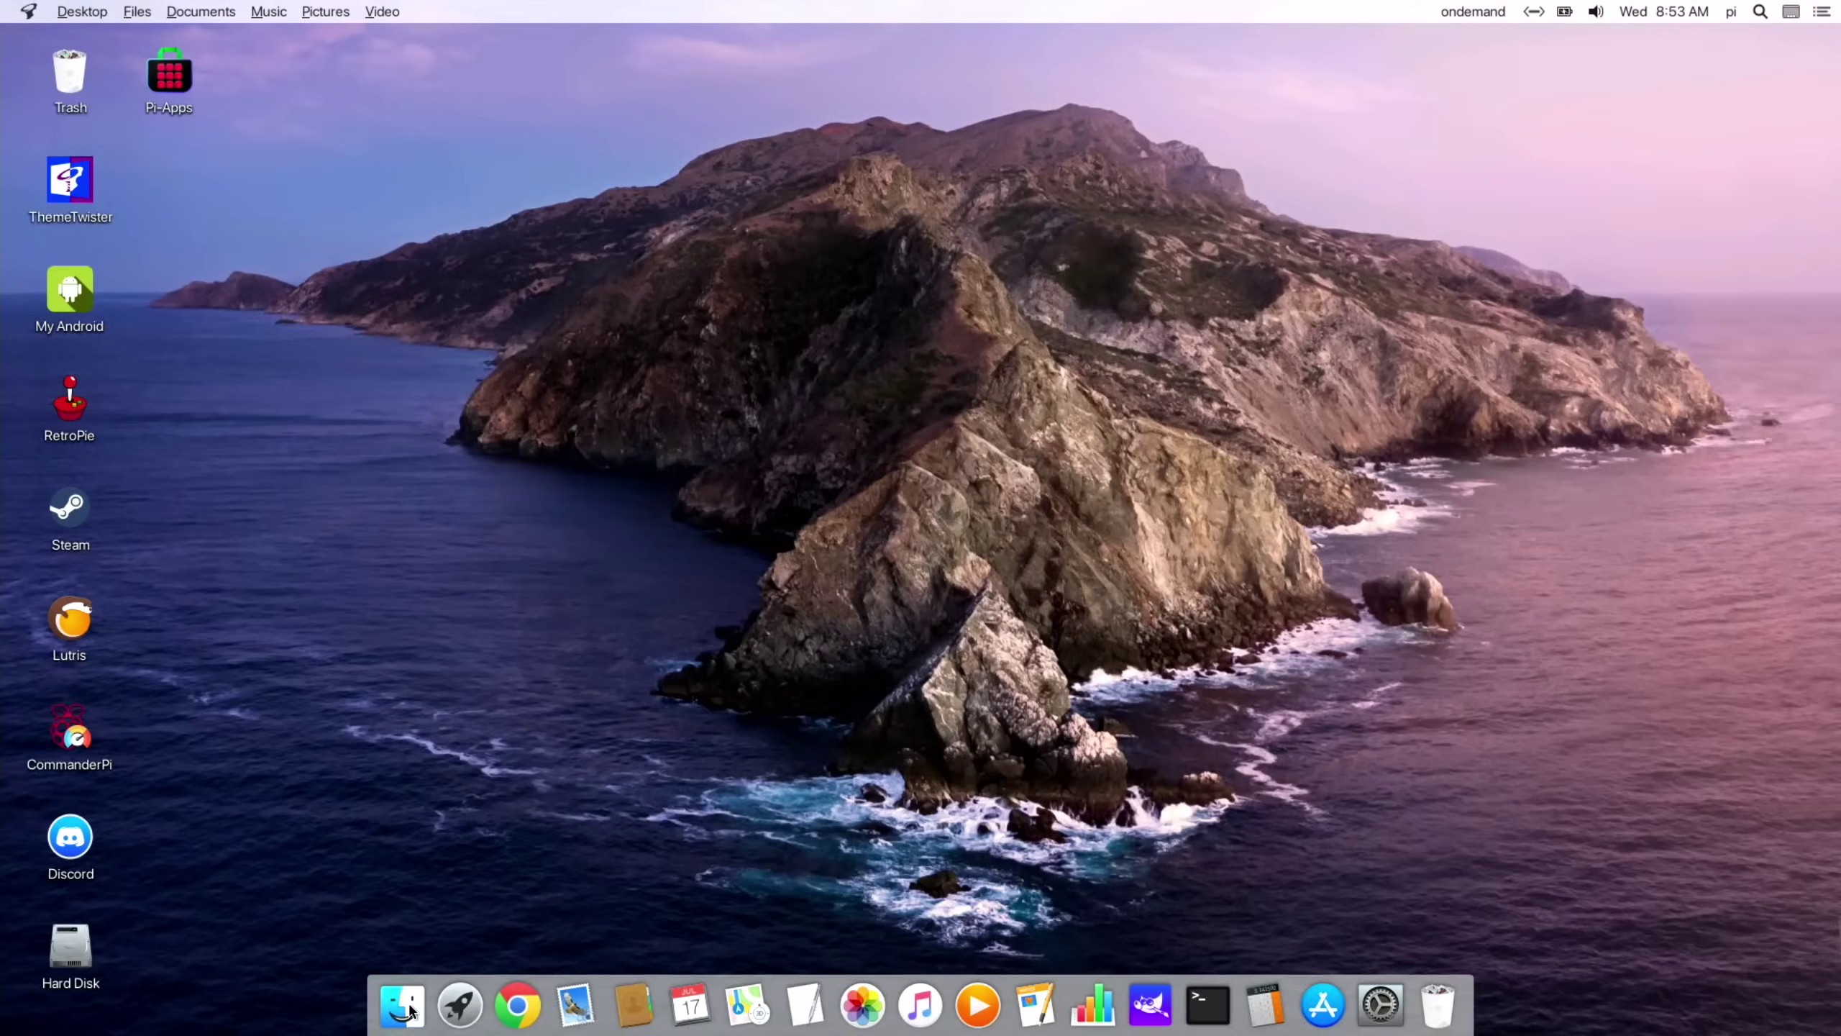
Check the launcher and top-bar menus, then open Thunar on pi home and centre it.
left_click(462, 1005)
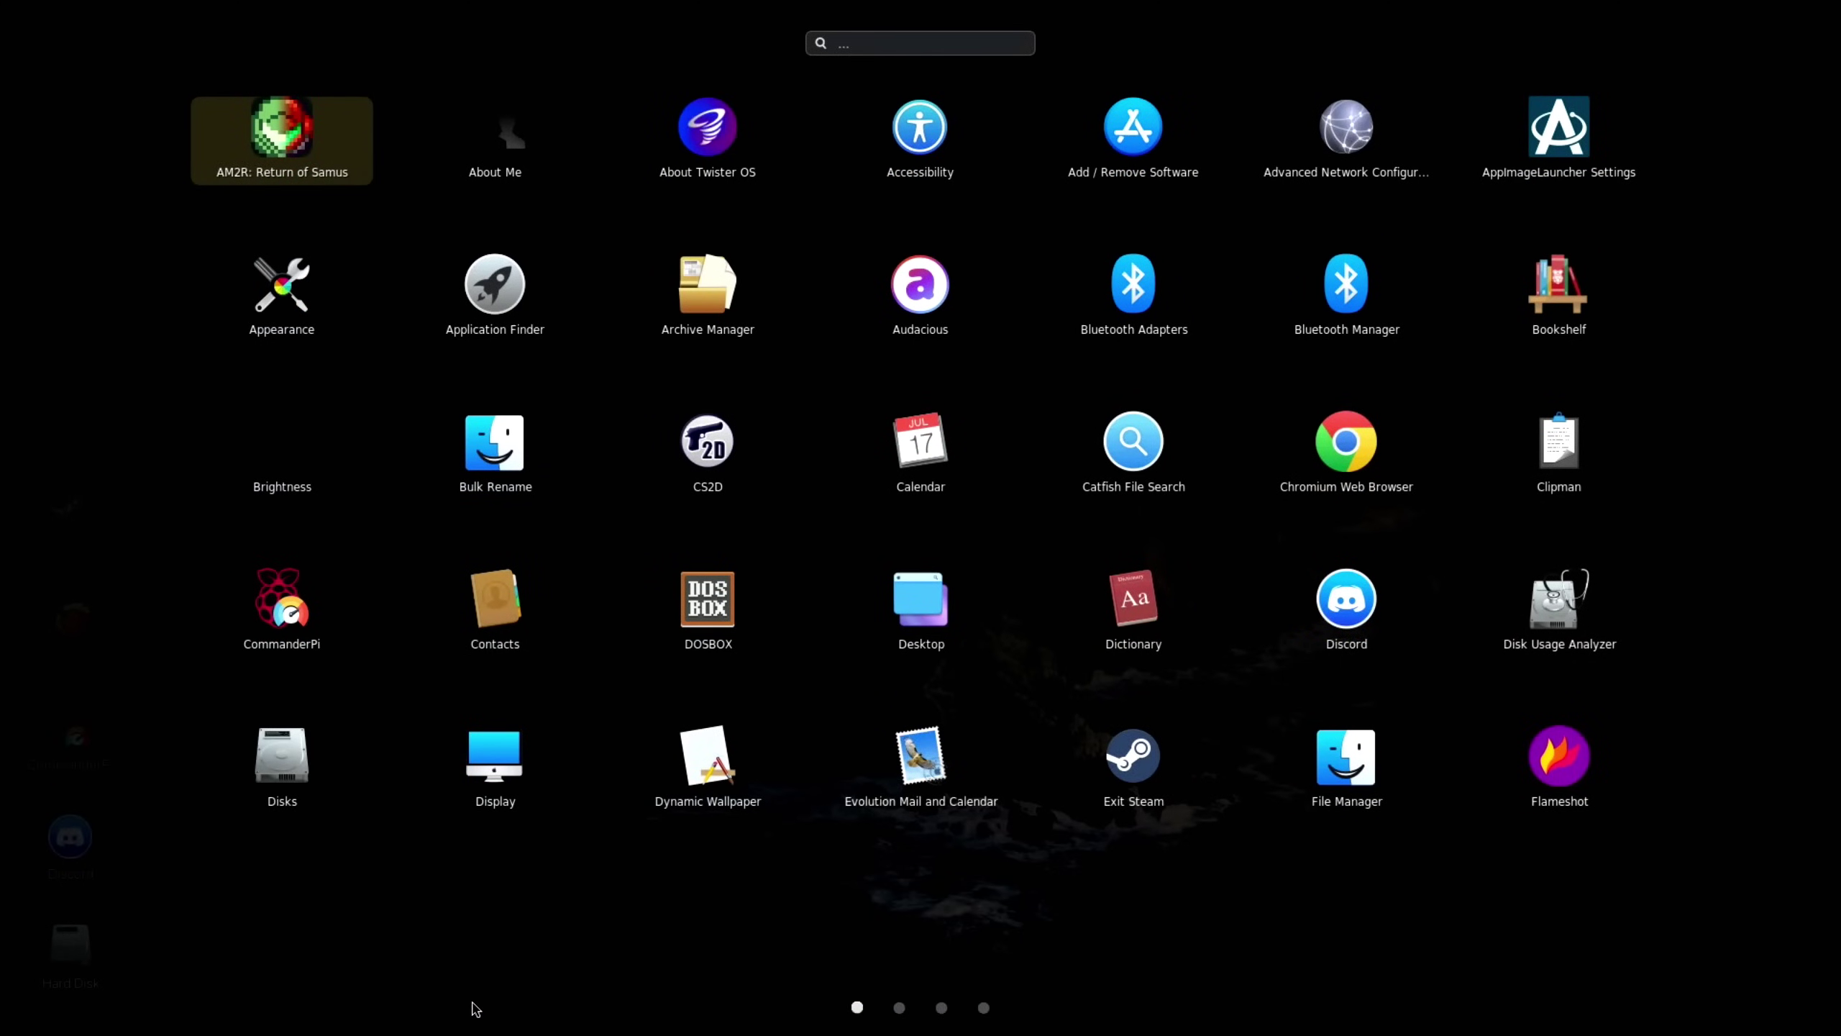
key("Escape")
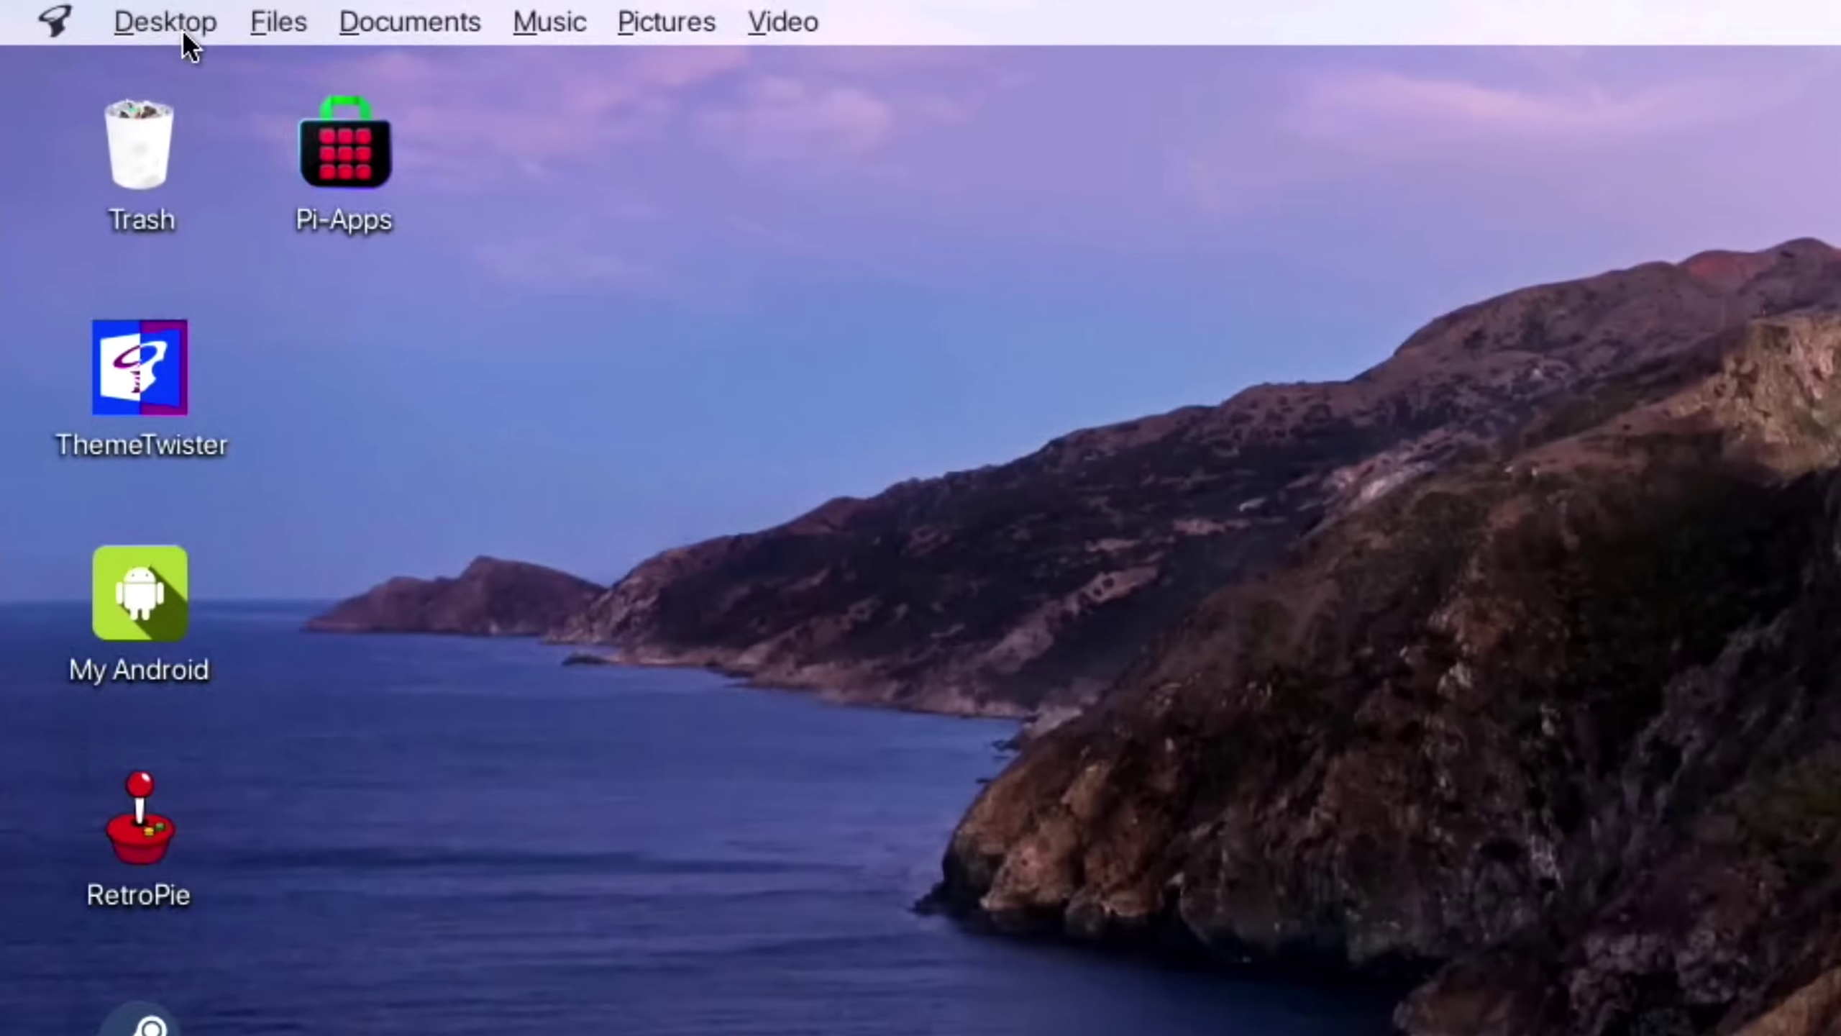
left_click(165, 22)
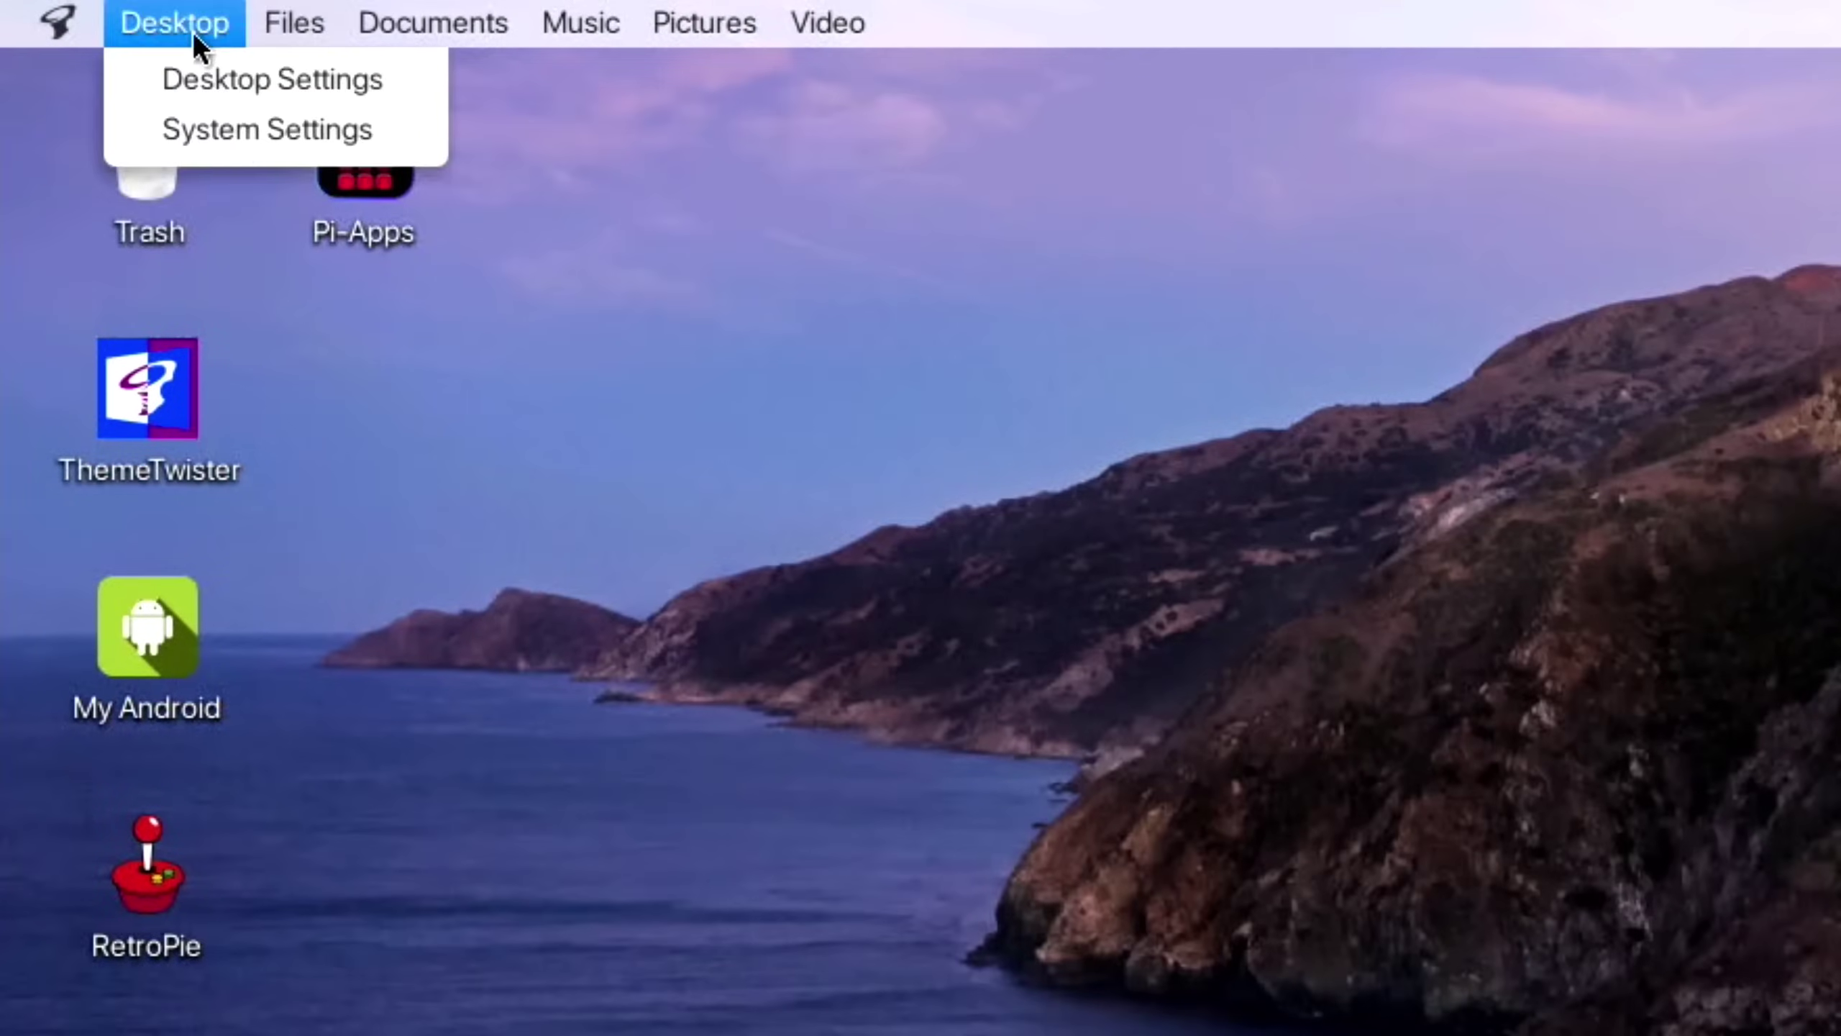
right_click(763, 44)
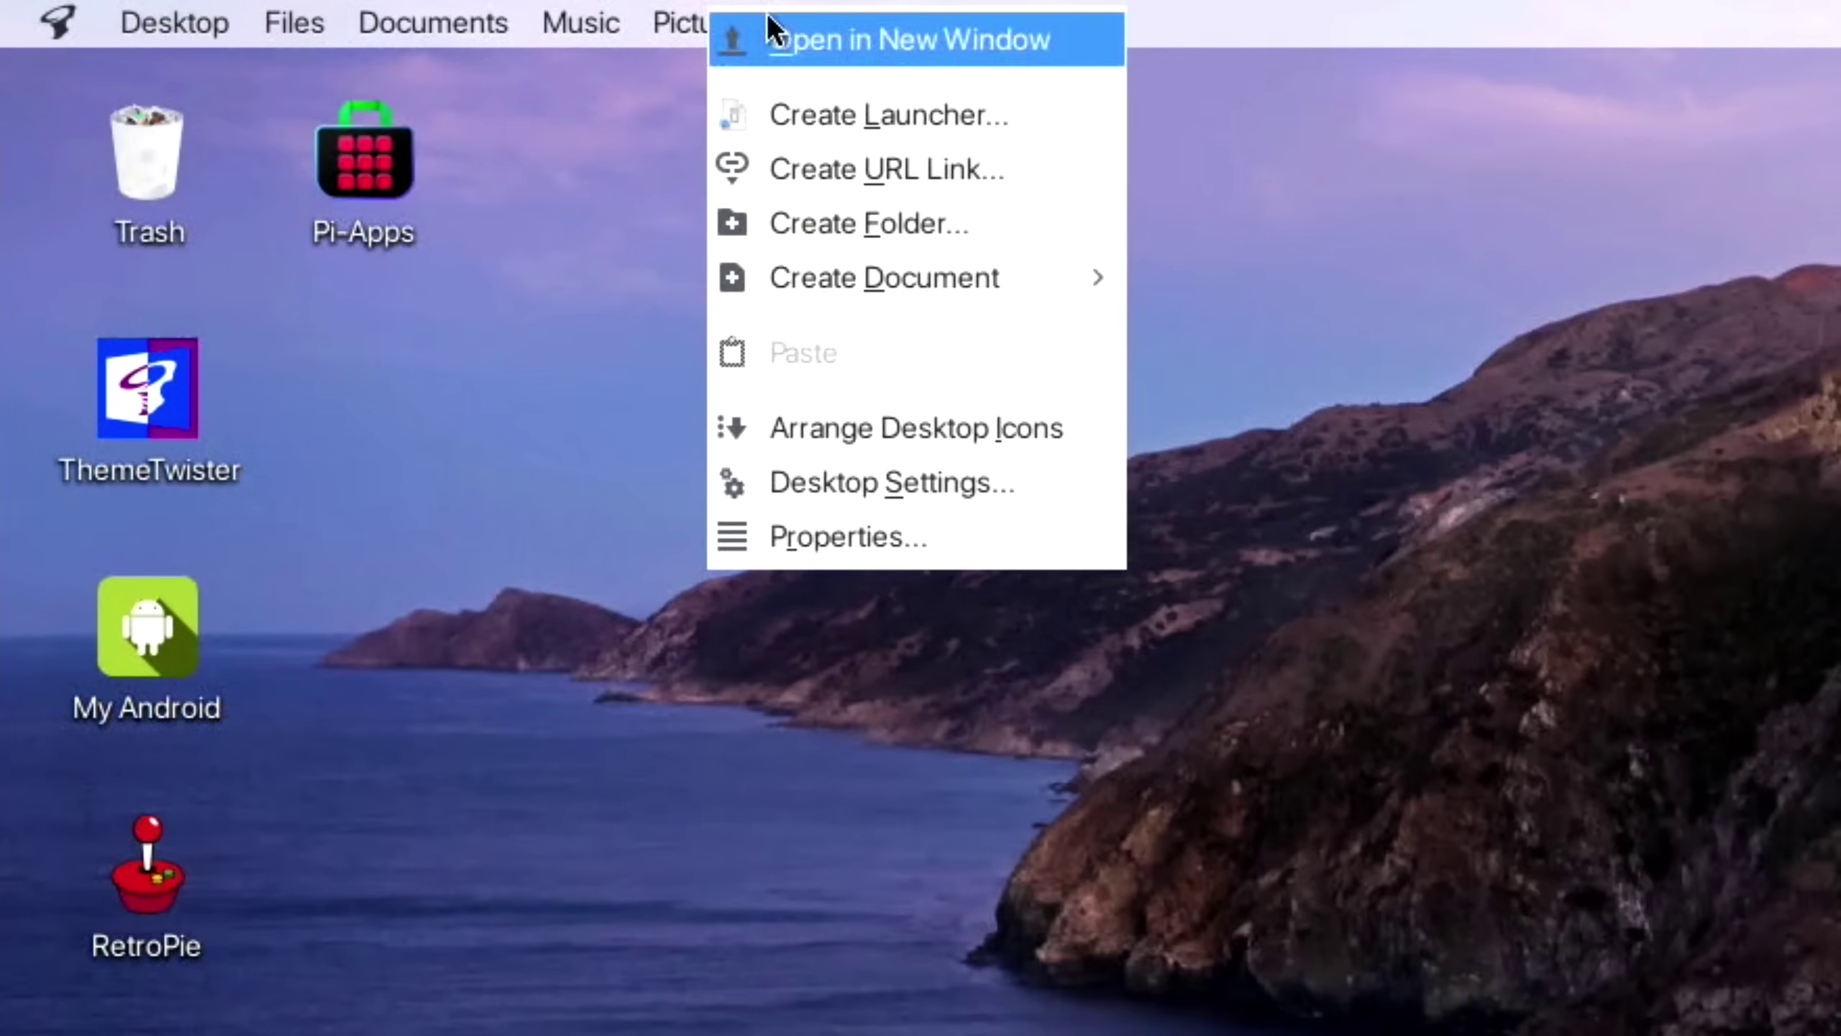
left_click(49, 33)
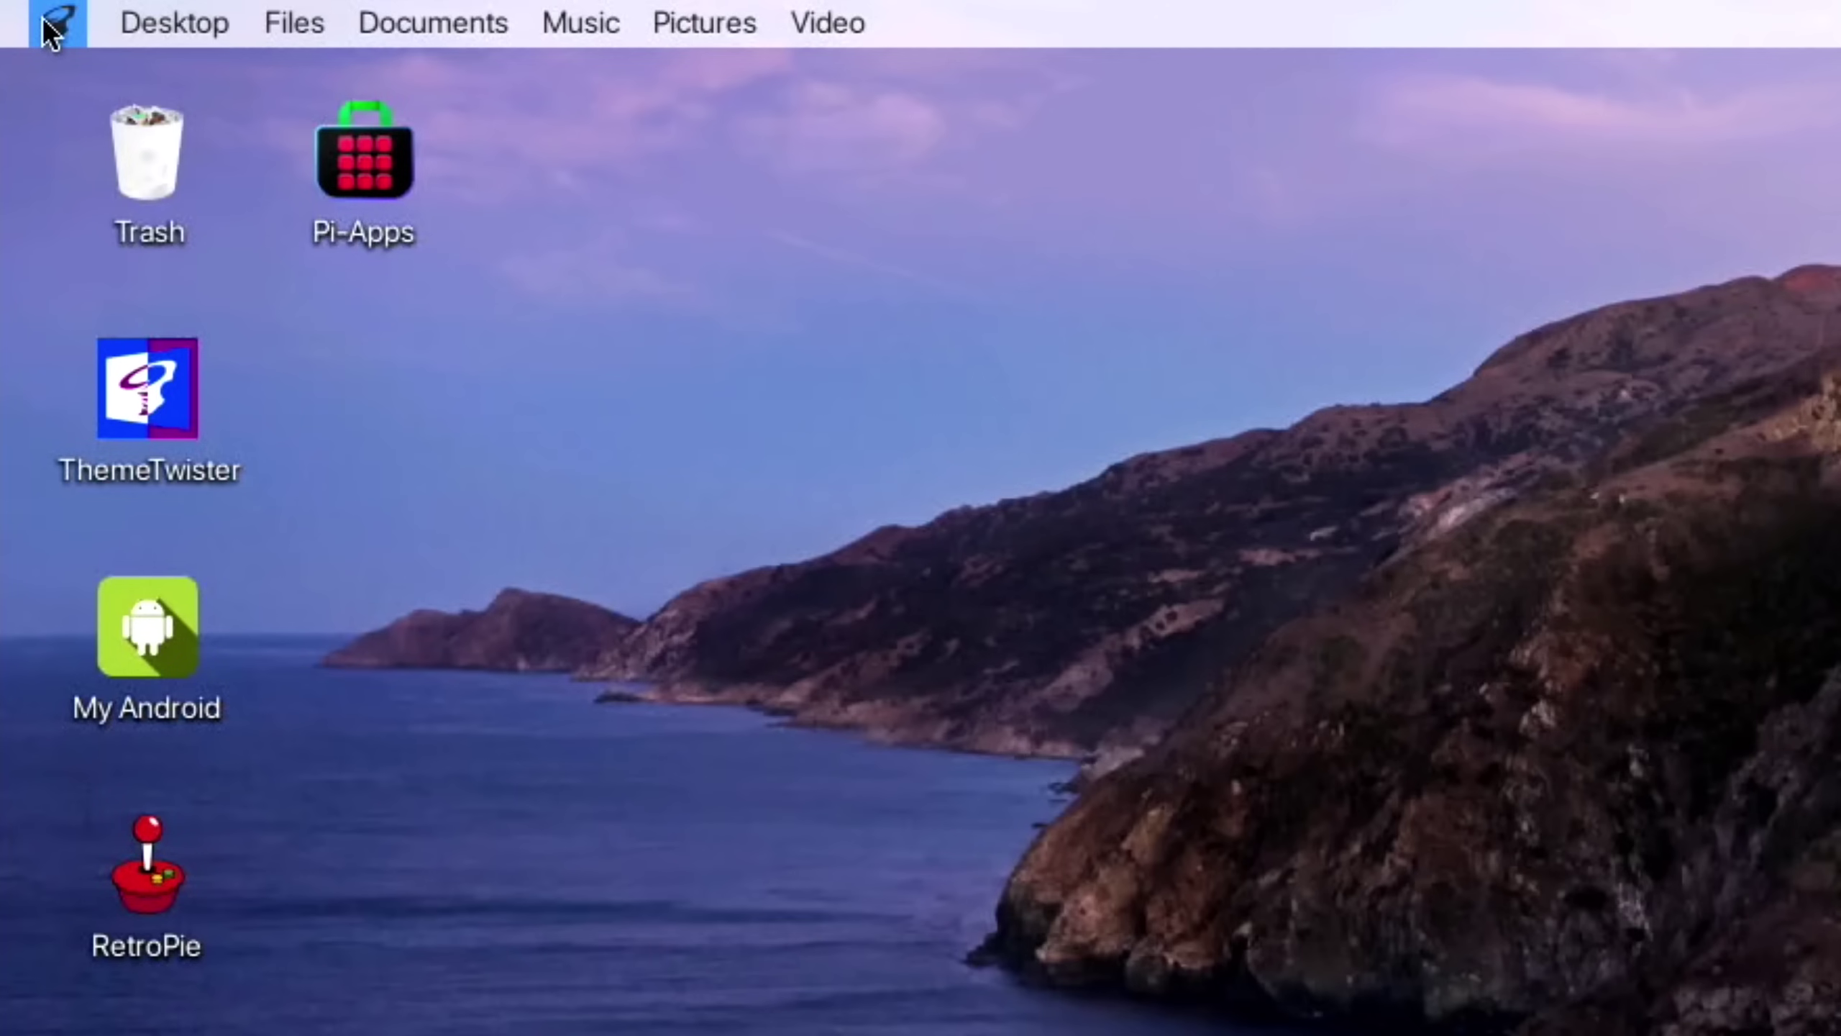
left_click(52, 27)
mouse_move(63, 218)
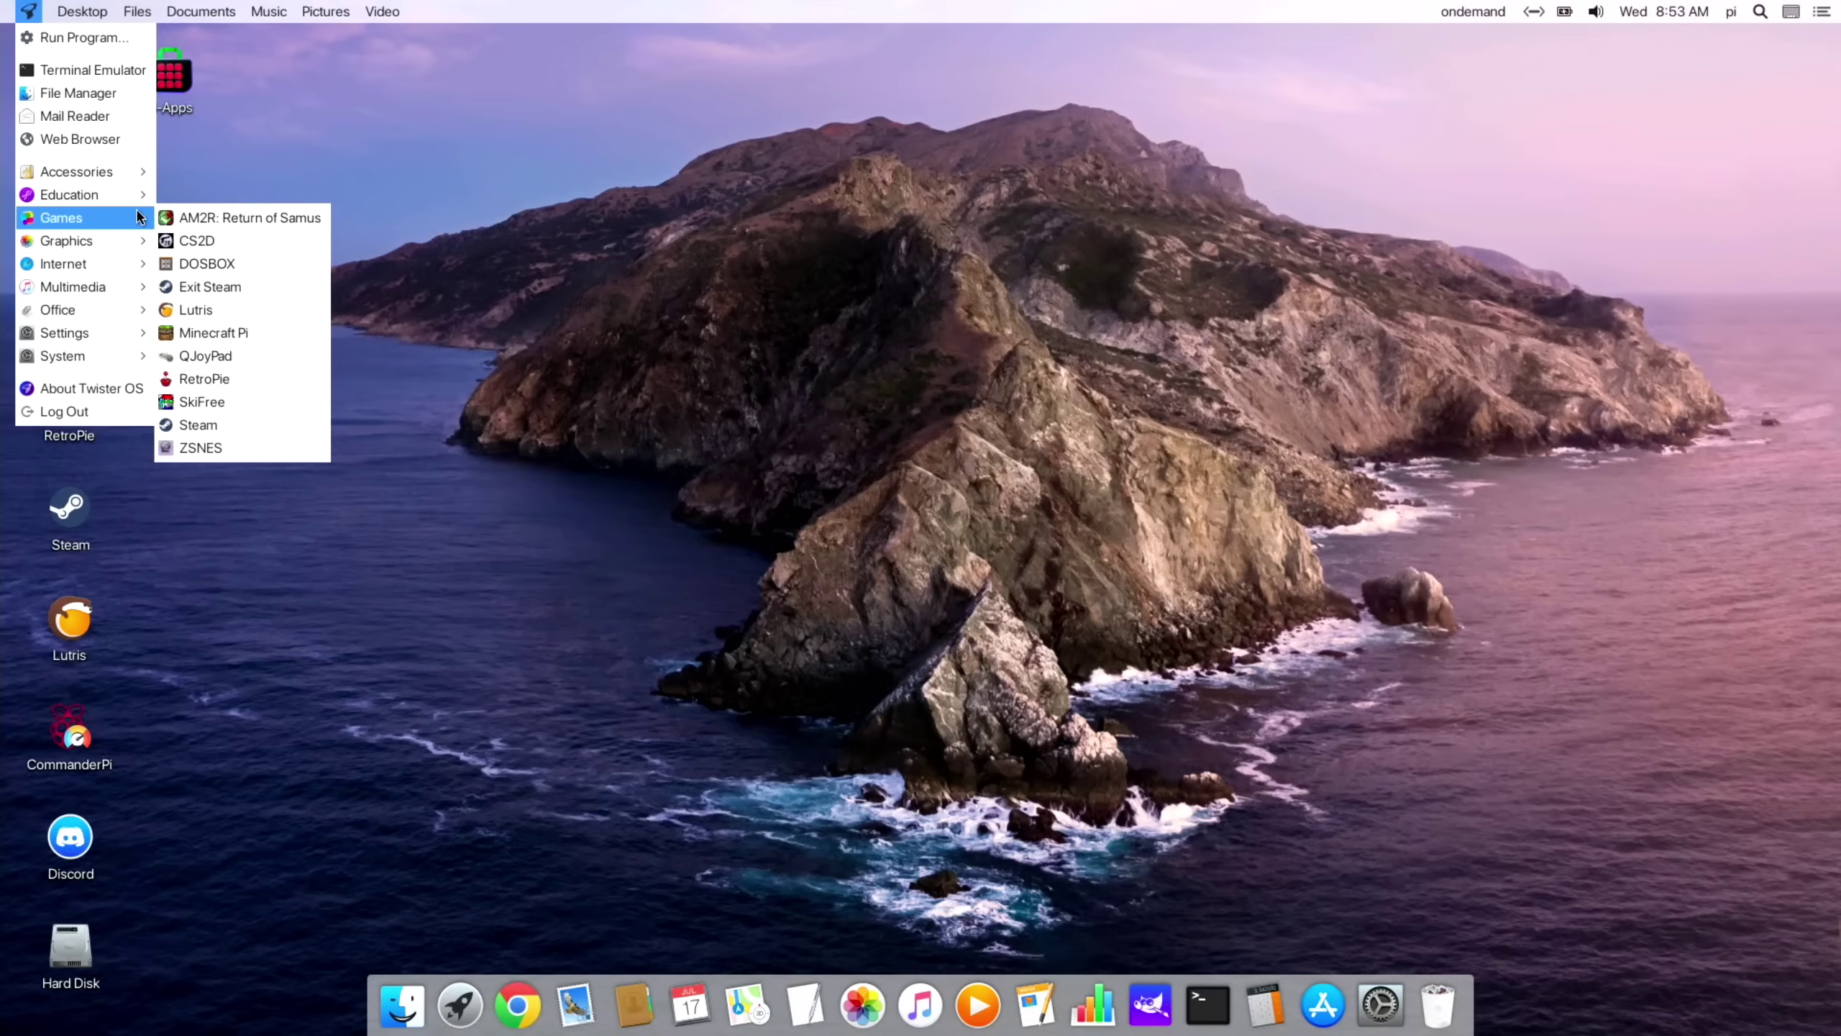
left_click(662, 509)
left_click(400, 1004)
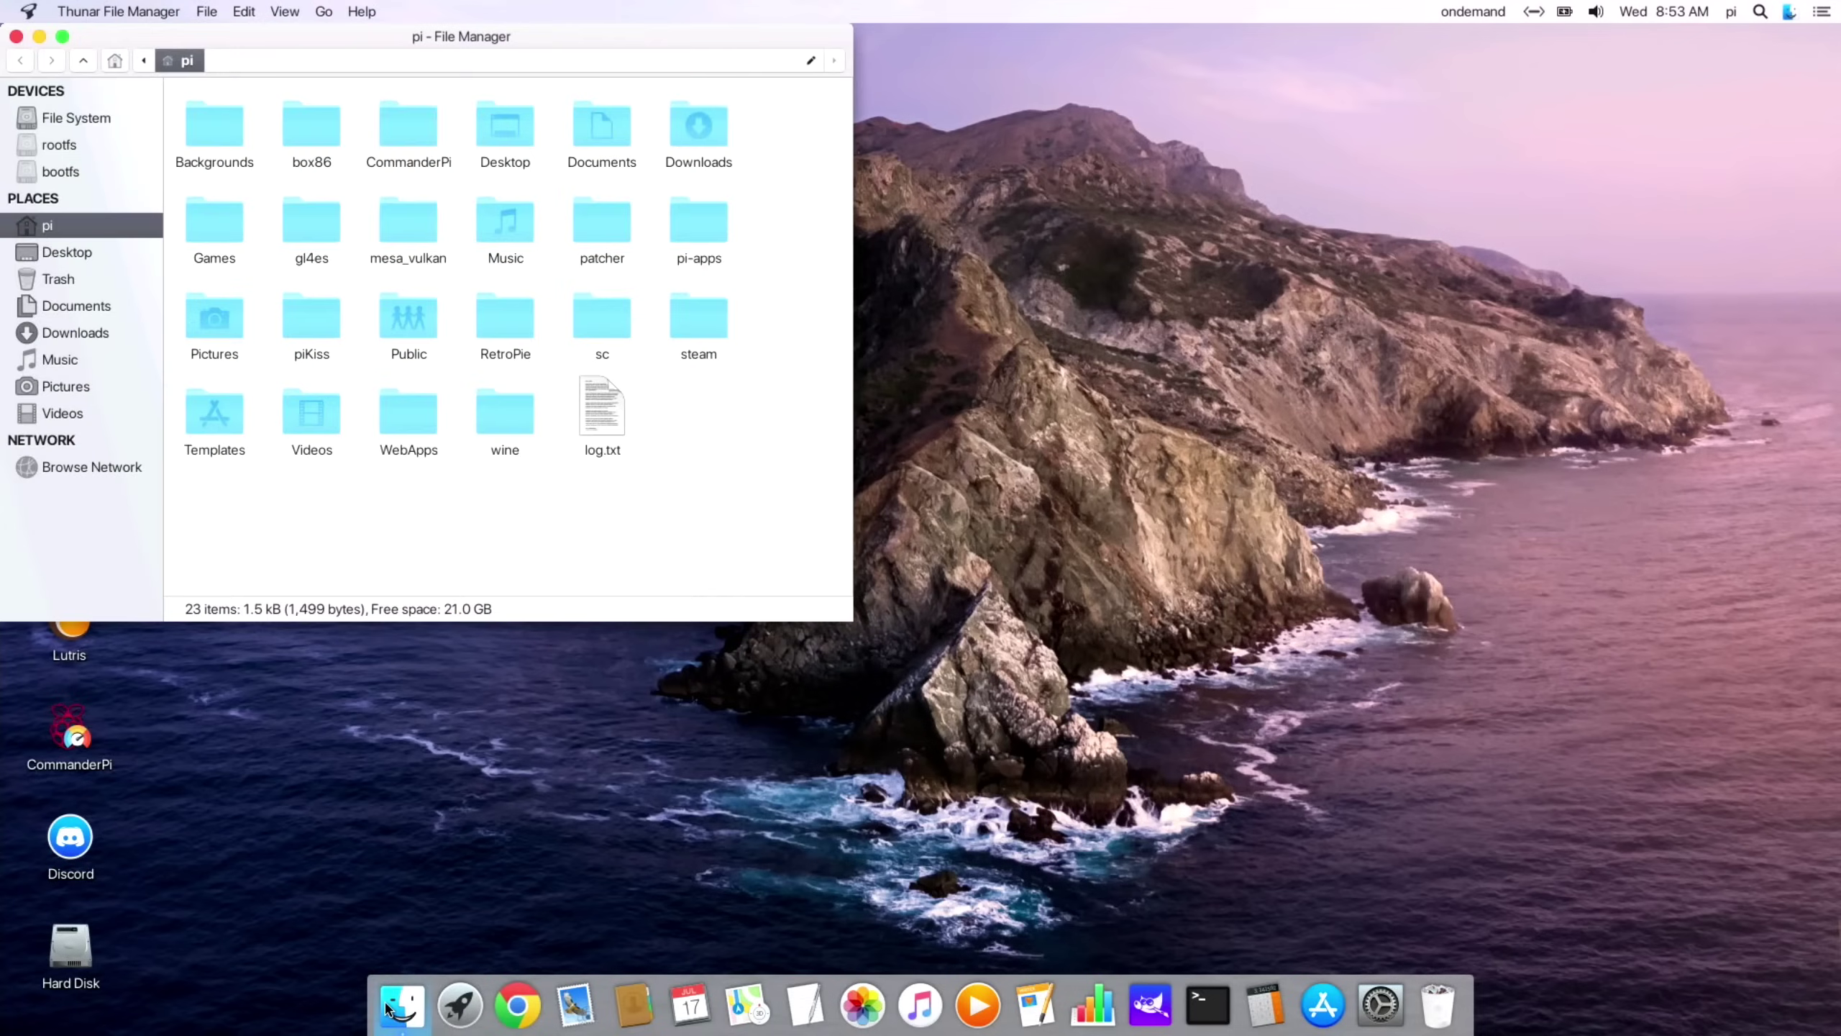
left_click_drag(365, 40, 1126, 243)
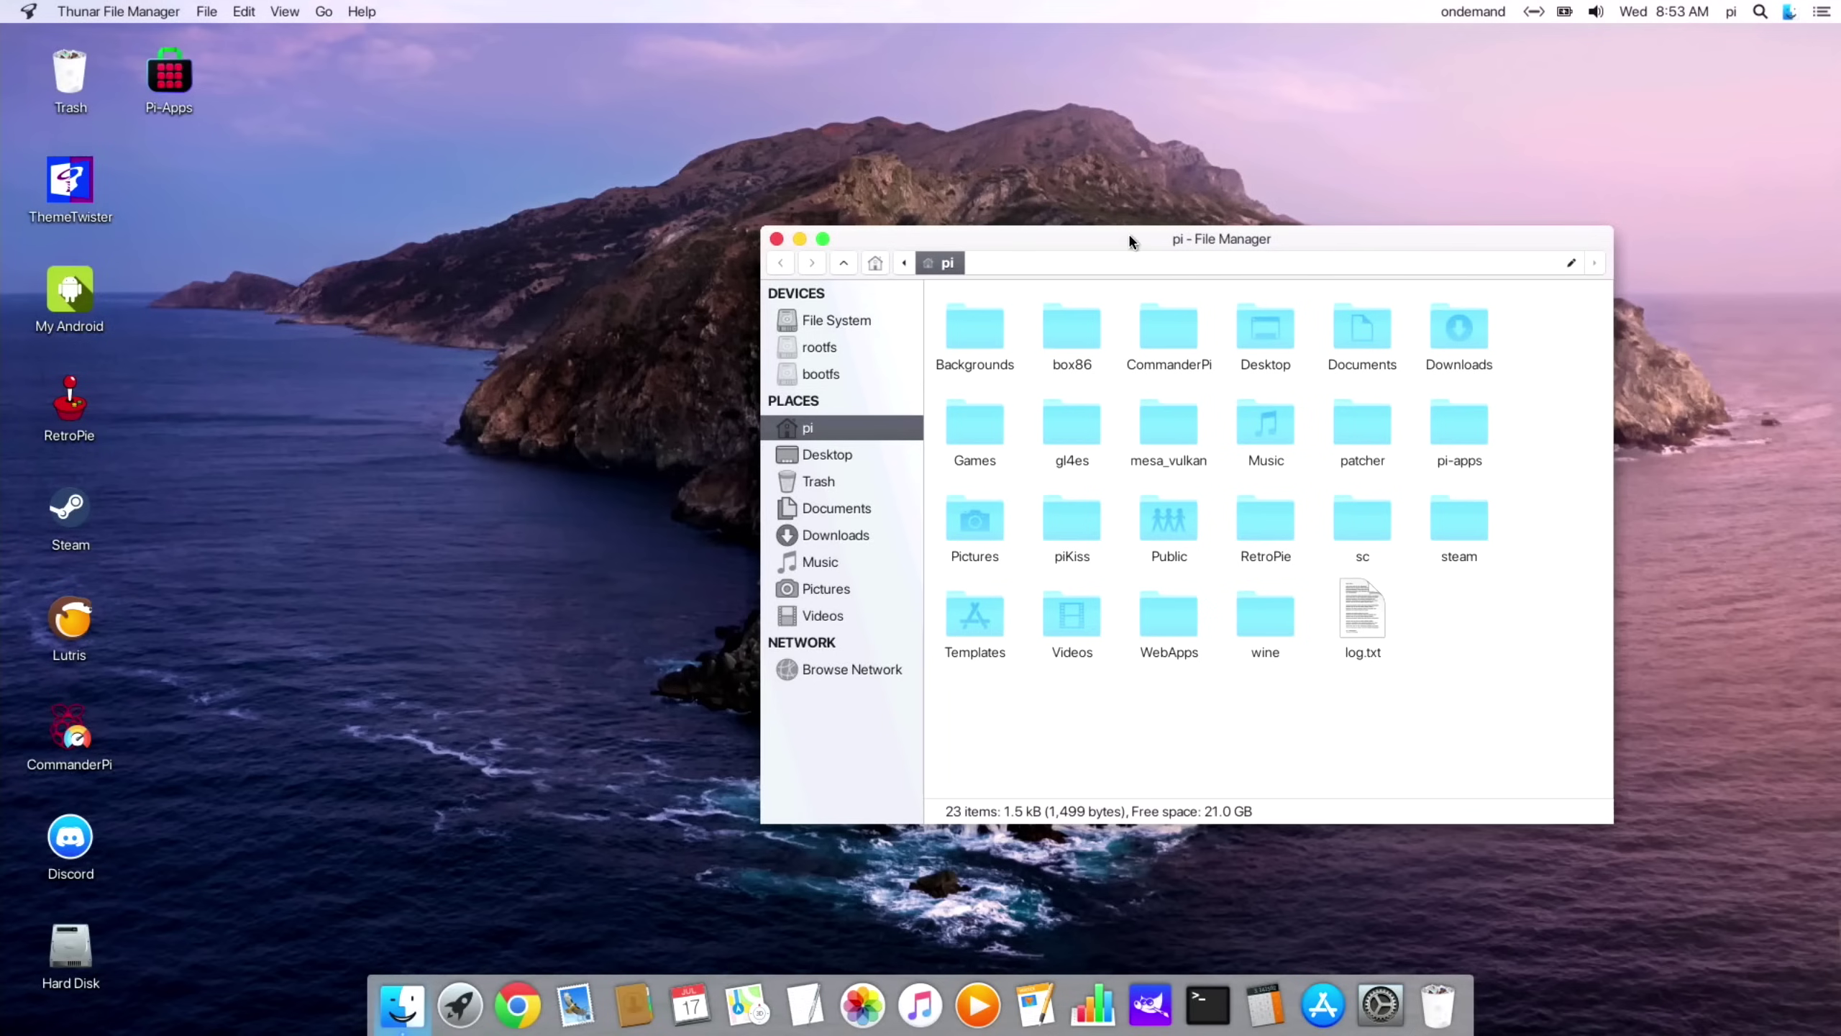
Drag the Thunar window up and to the left.
left_click_drag(1128, 238, 751, 216)
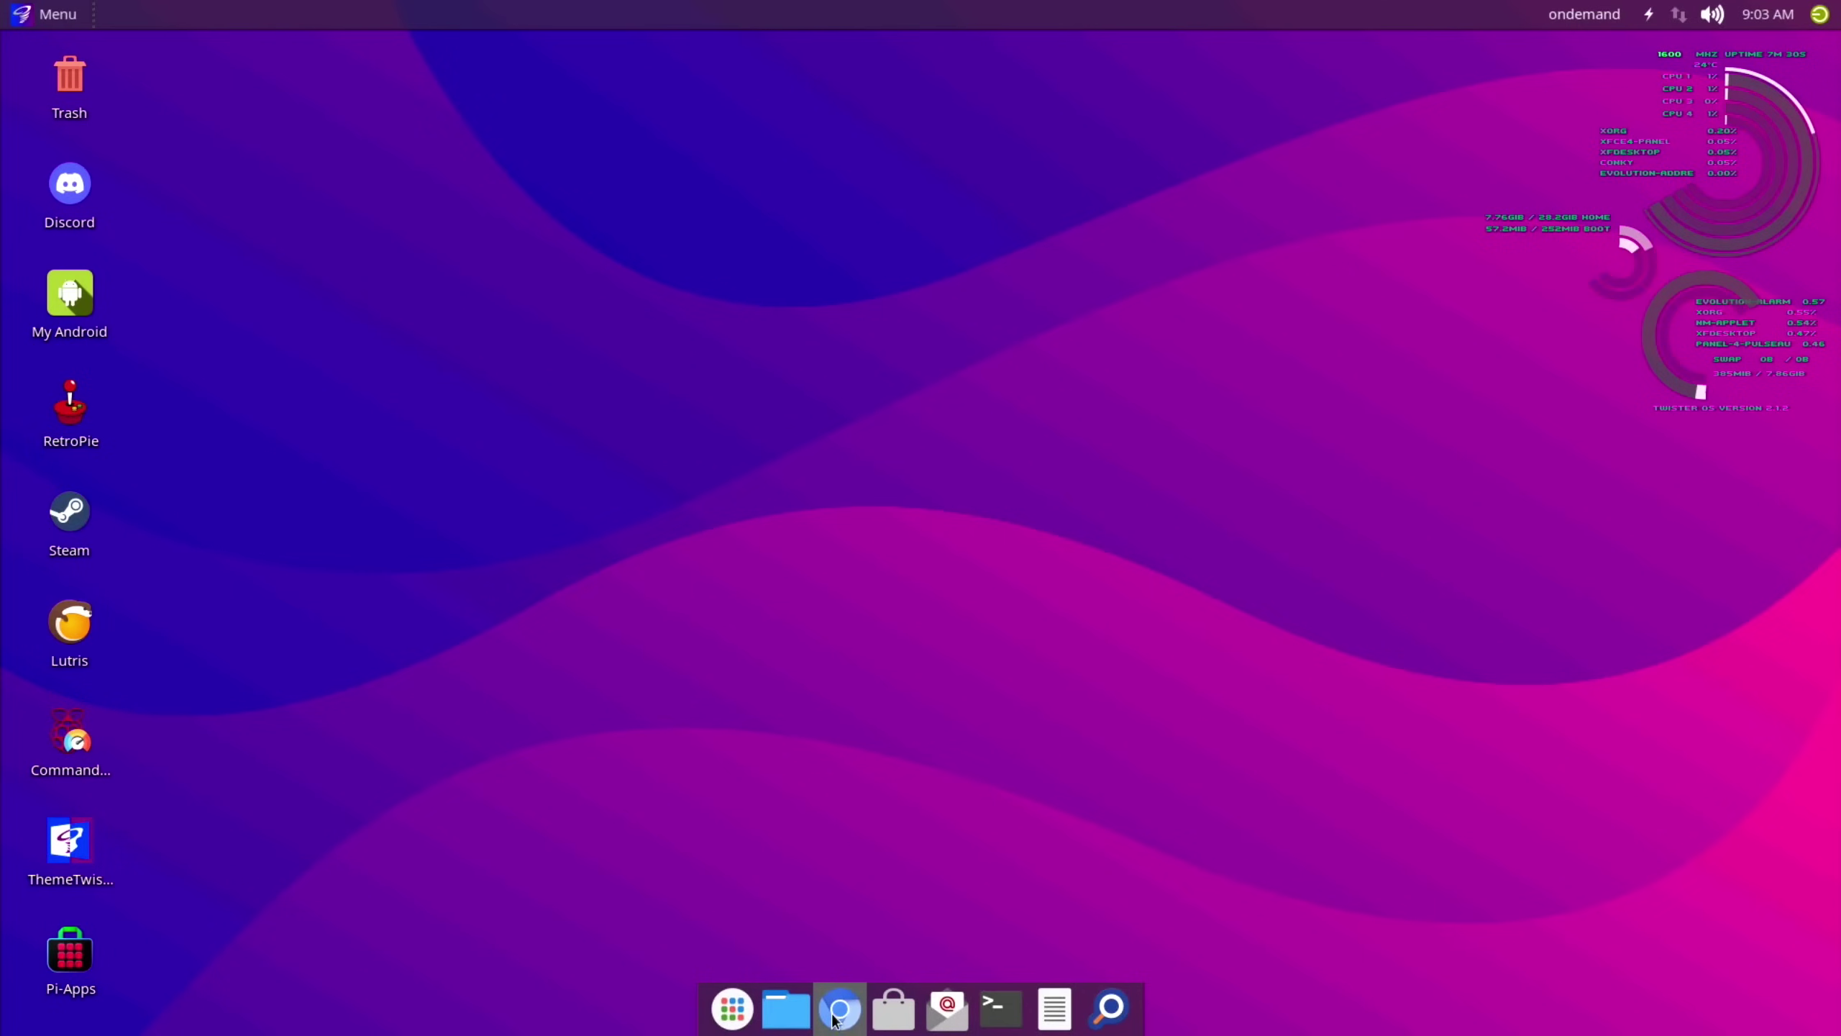
Try launching the default web browser and dismiss its launch error.
left_click(47, 14)
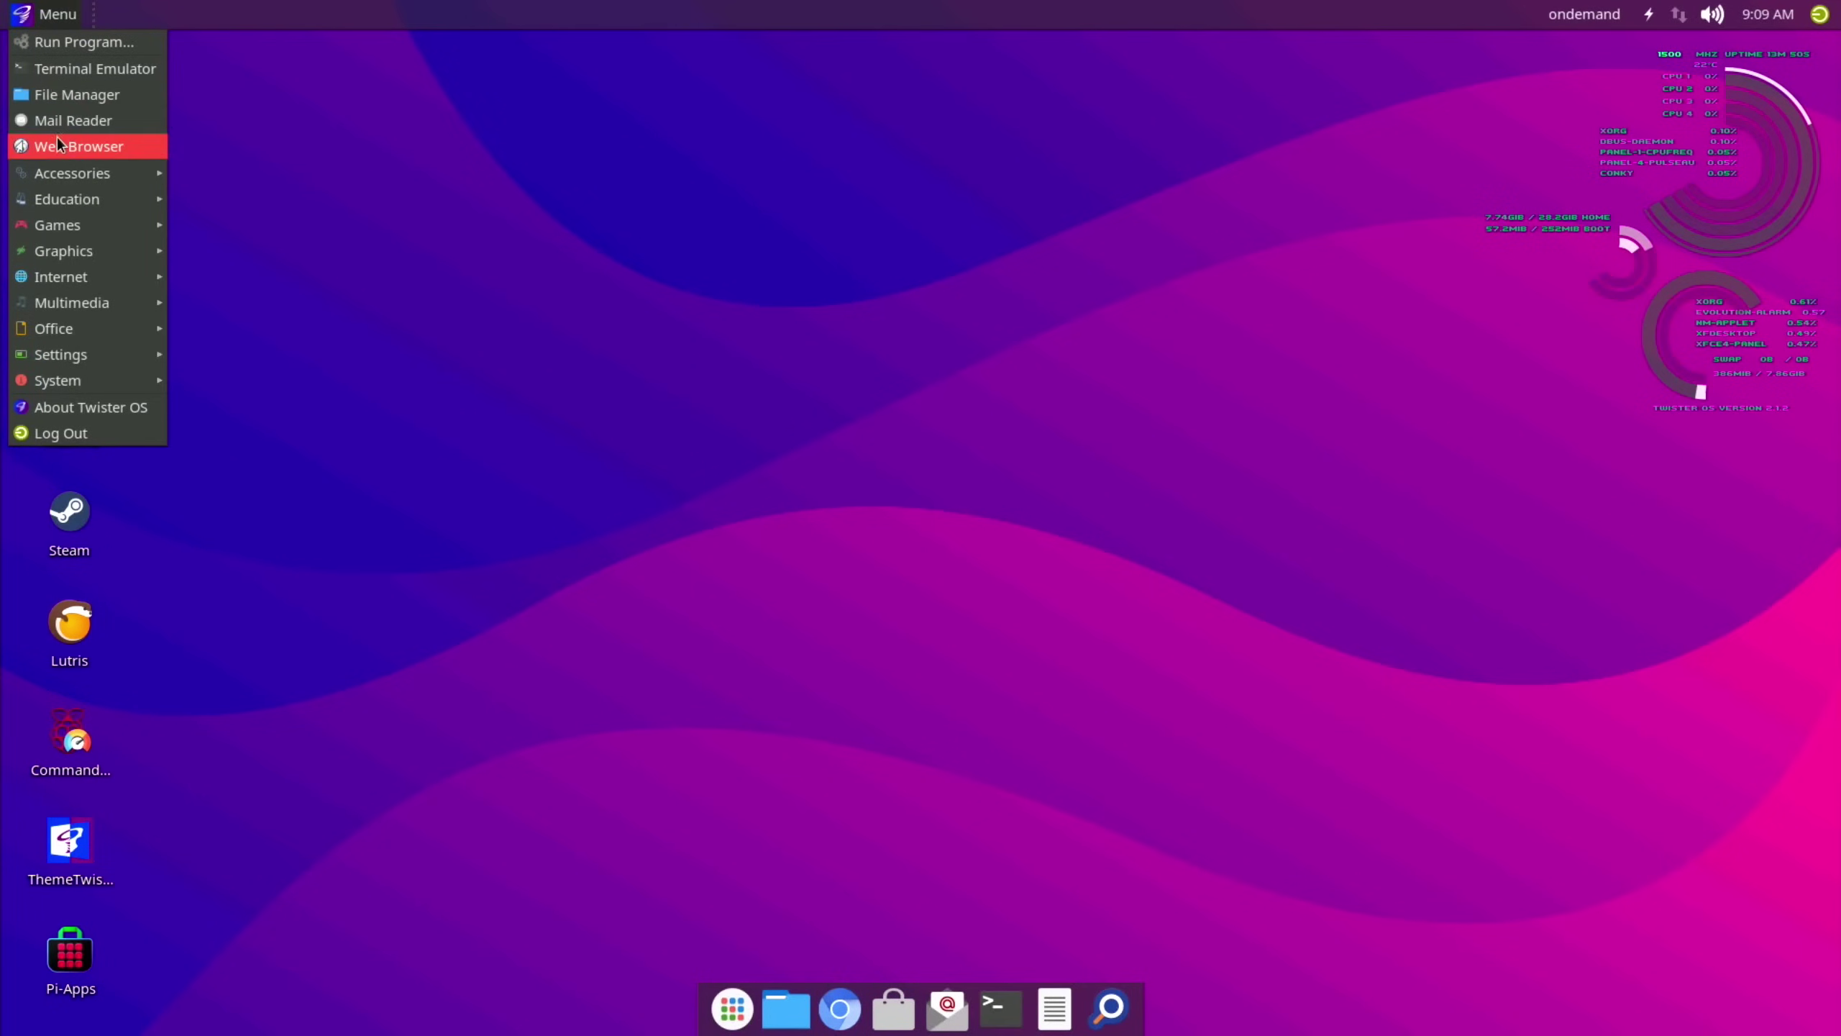
left_click(58, 144)
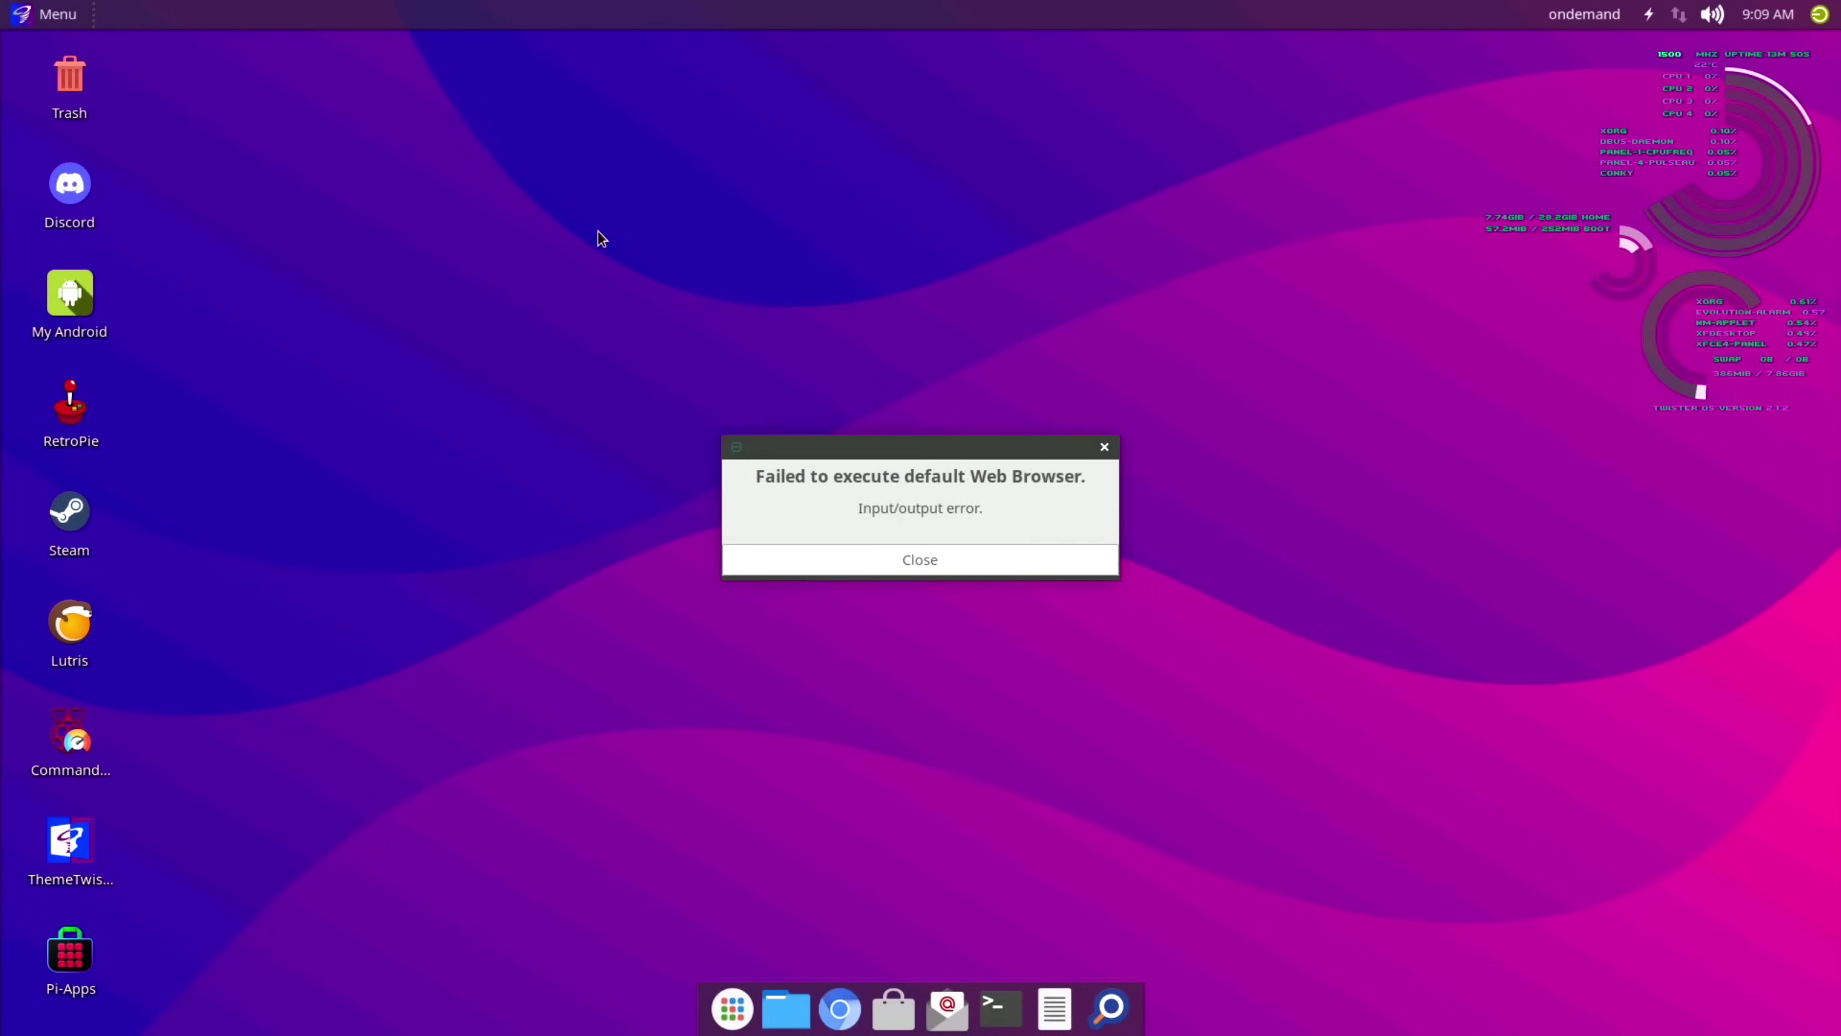
left_click(919, 556)
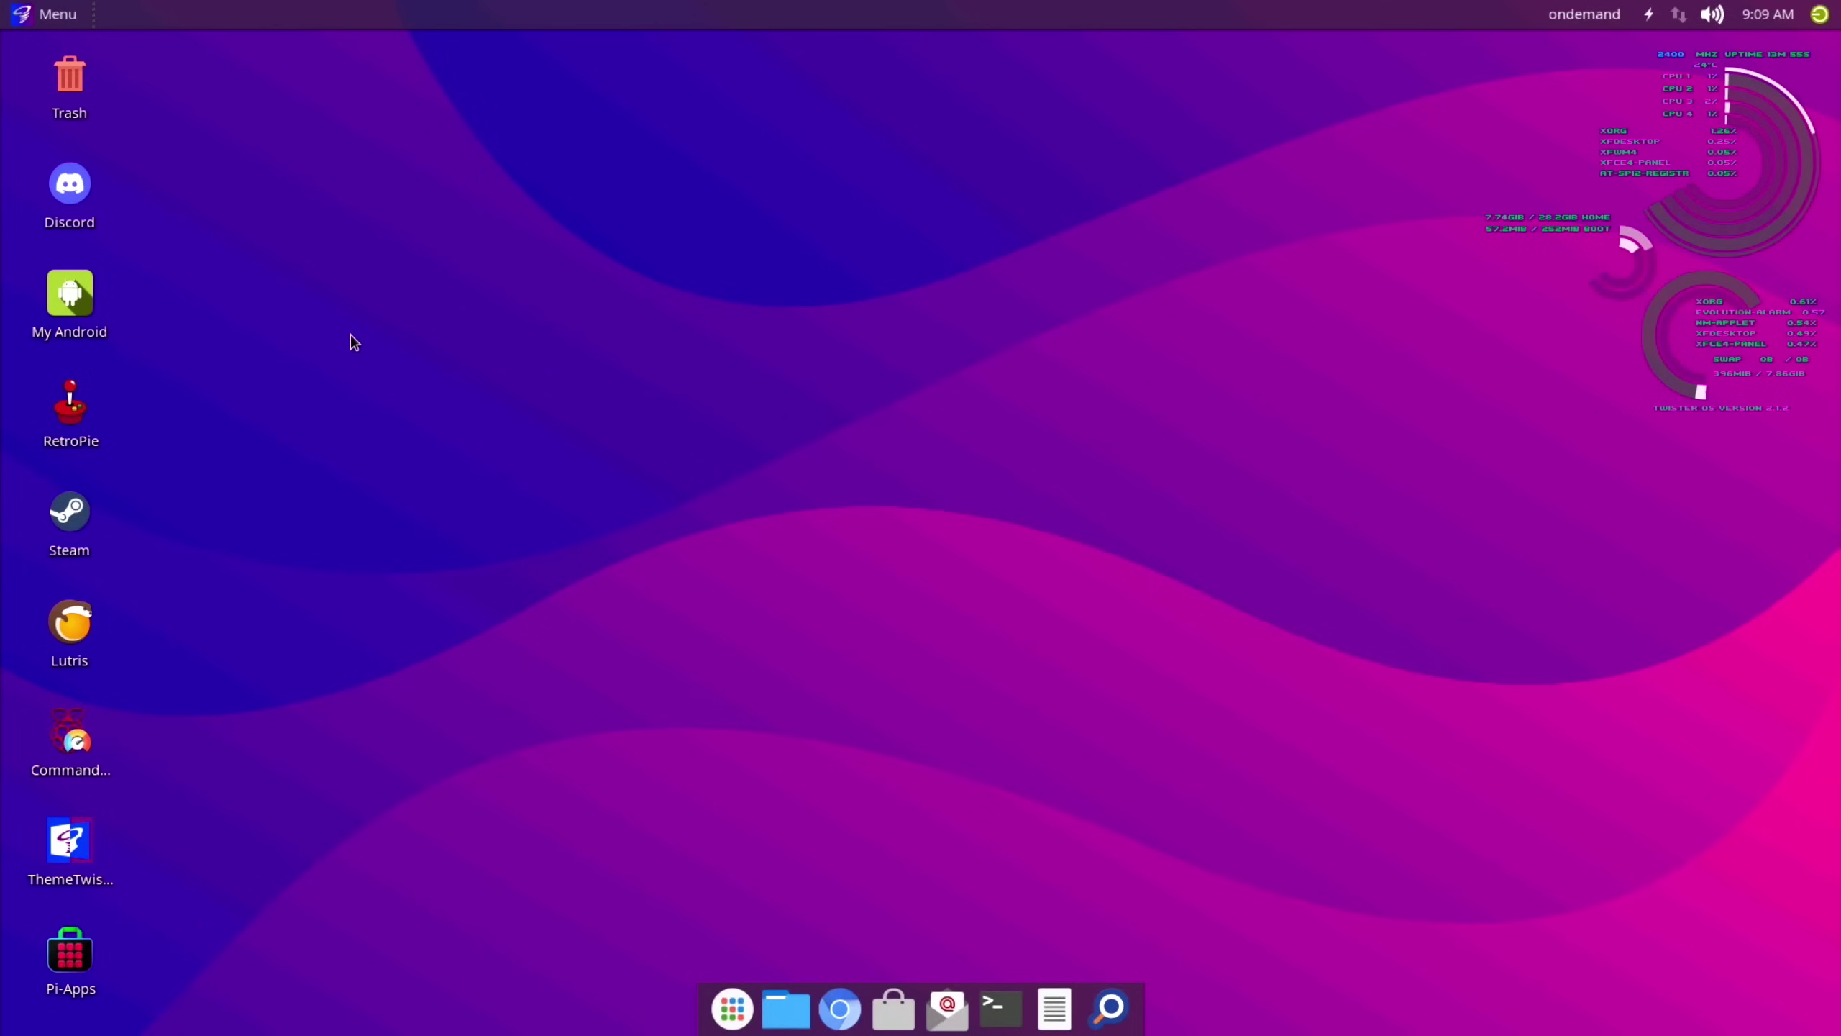
Install Better Chromium from Pi-Apps Internet > Browsers, then close the error report.
double_click(71, 951)
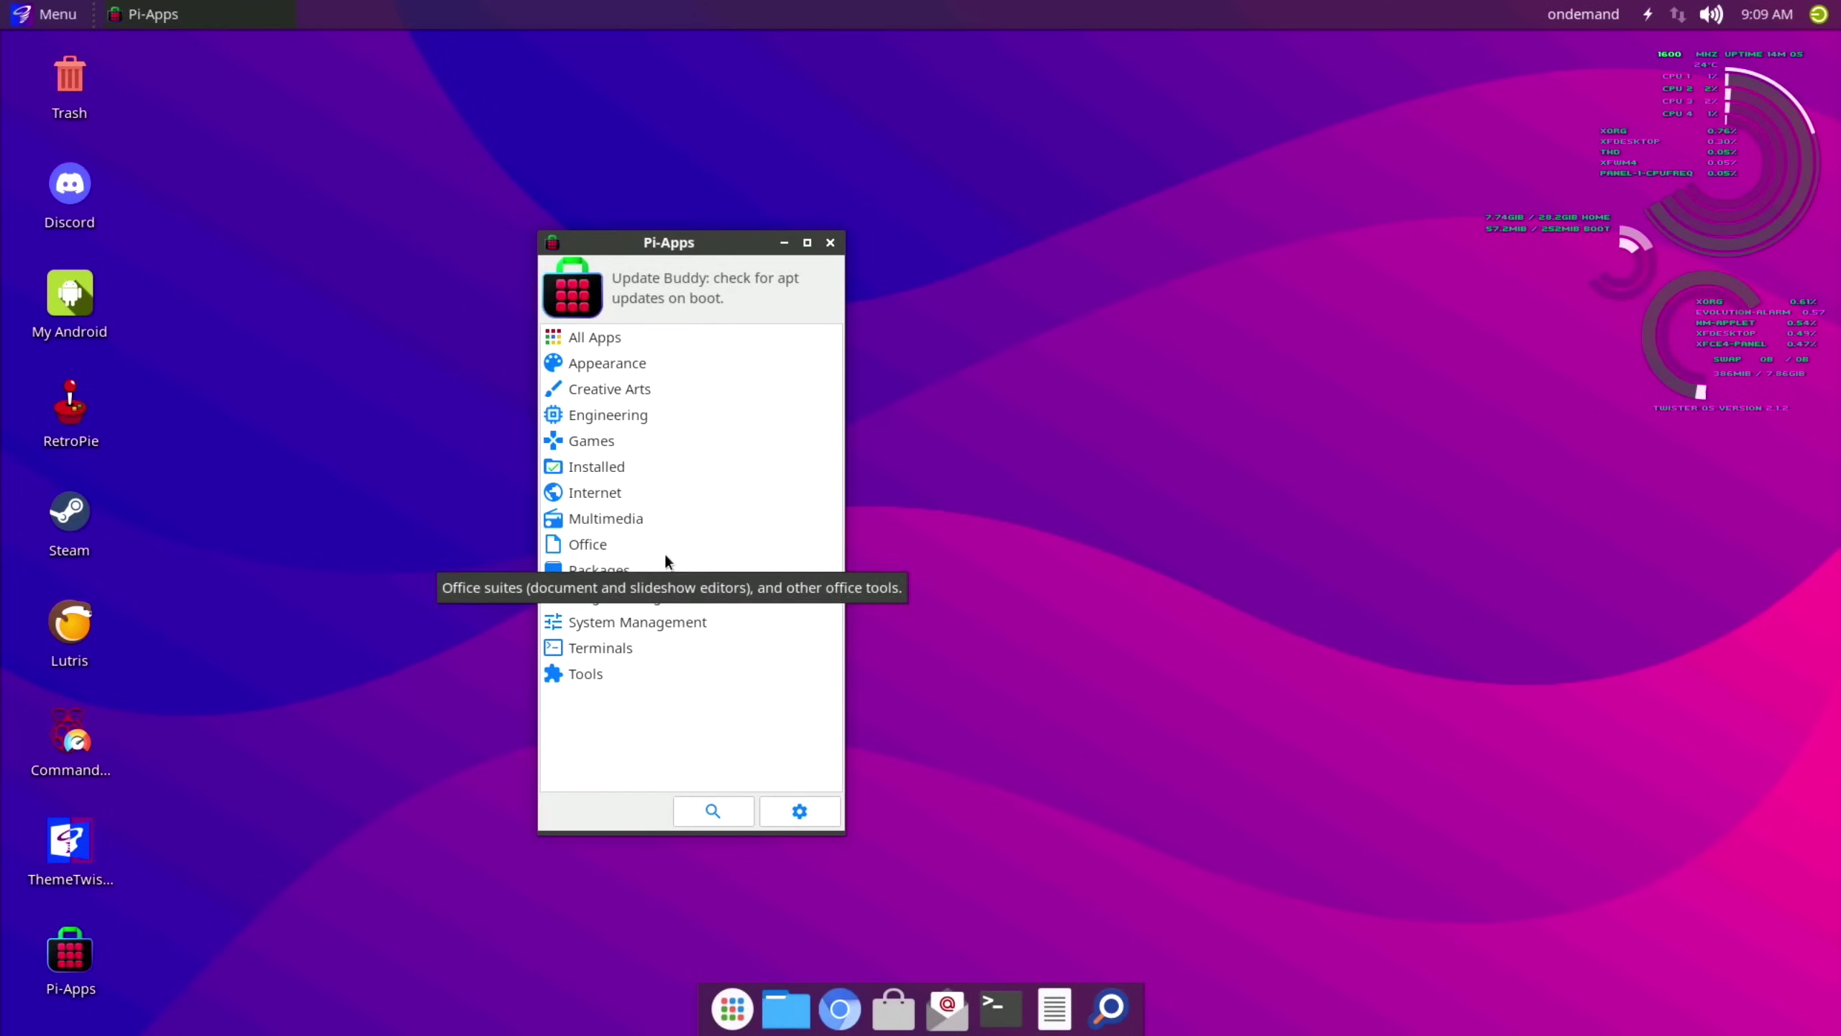
left_click(596, 492)
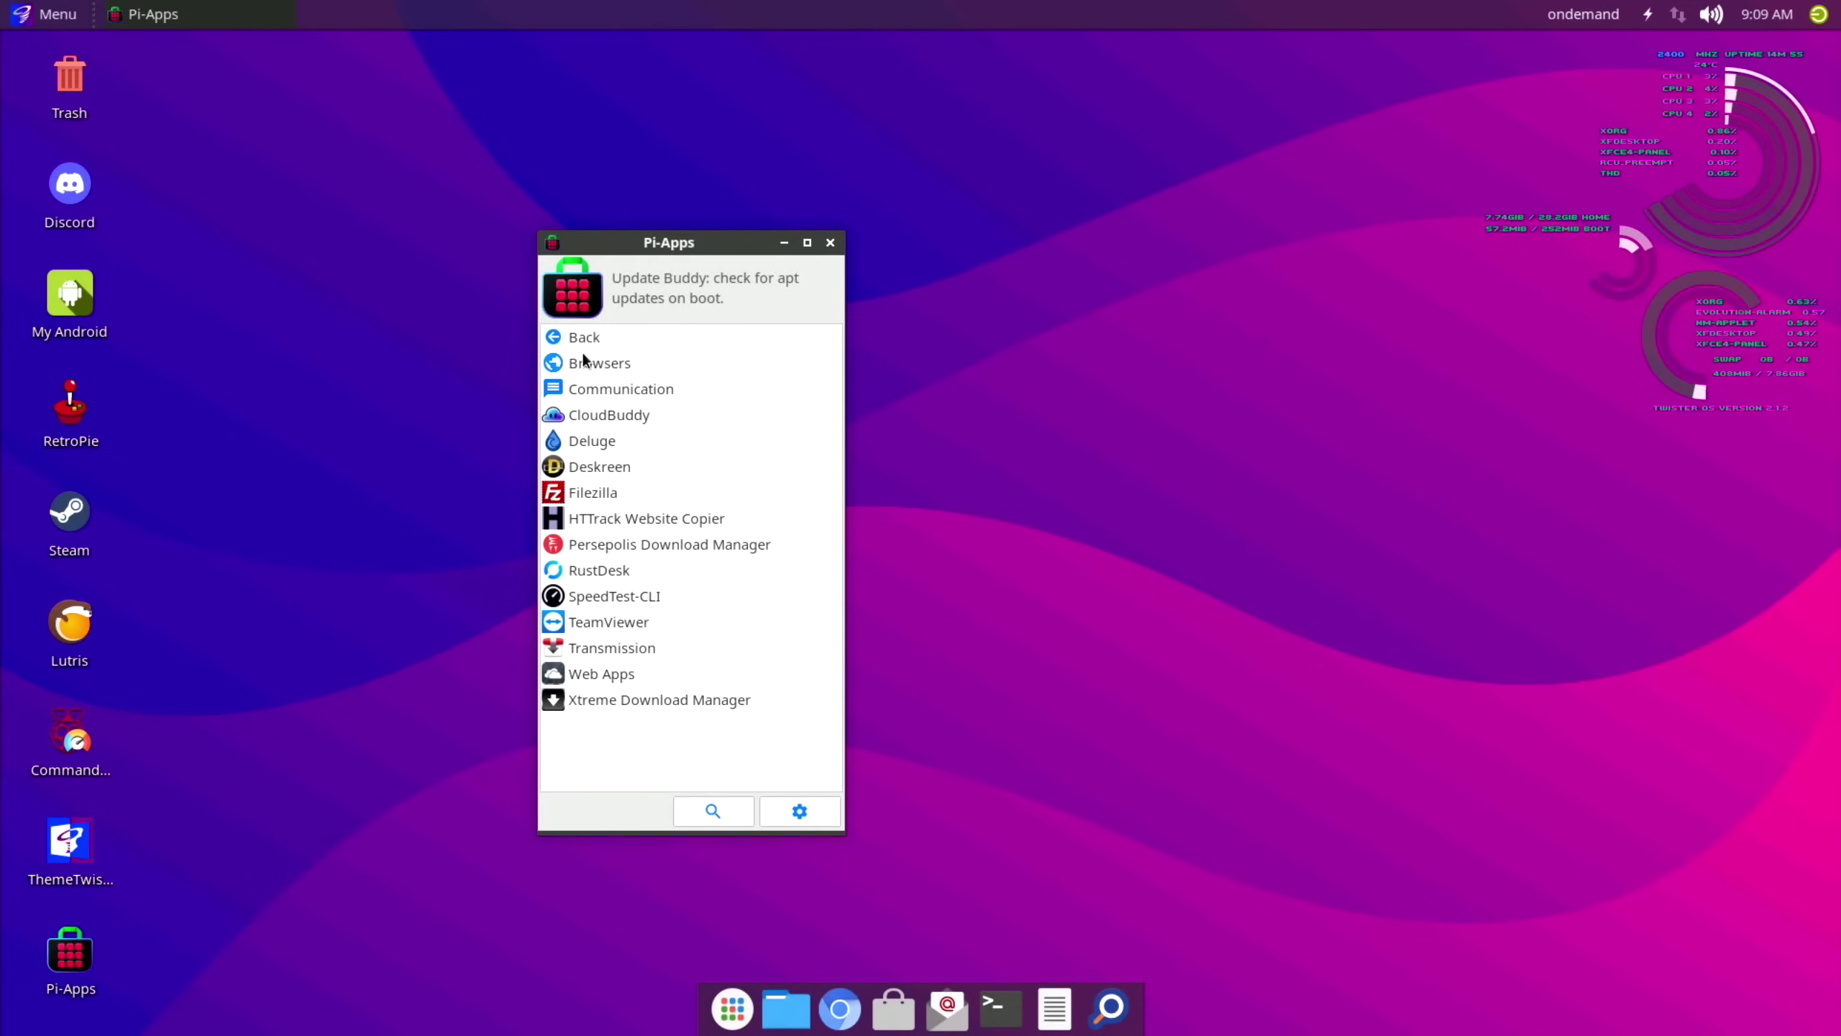
left_click(589, 364)
left_click(589, 362)
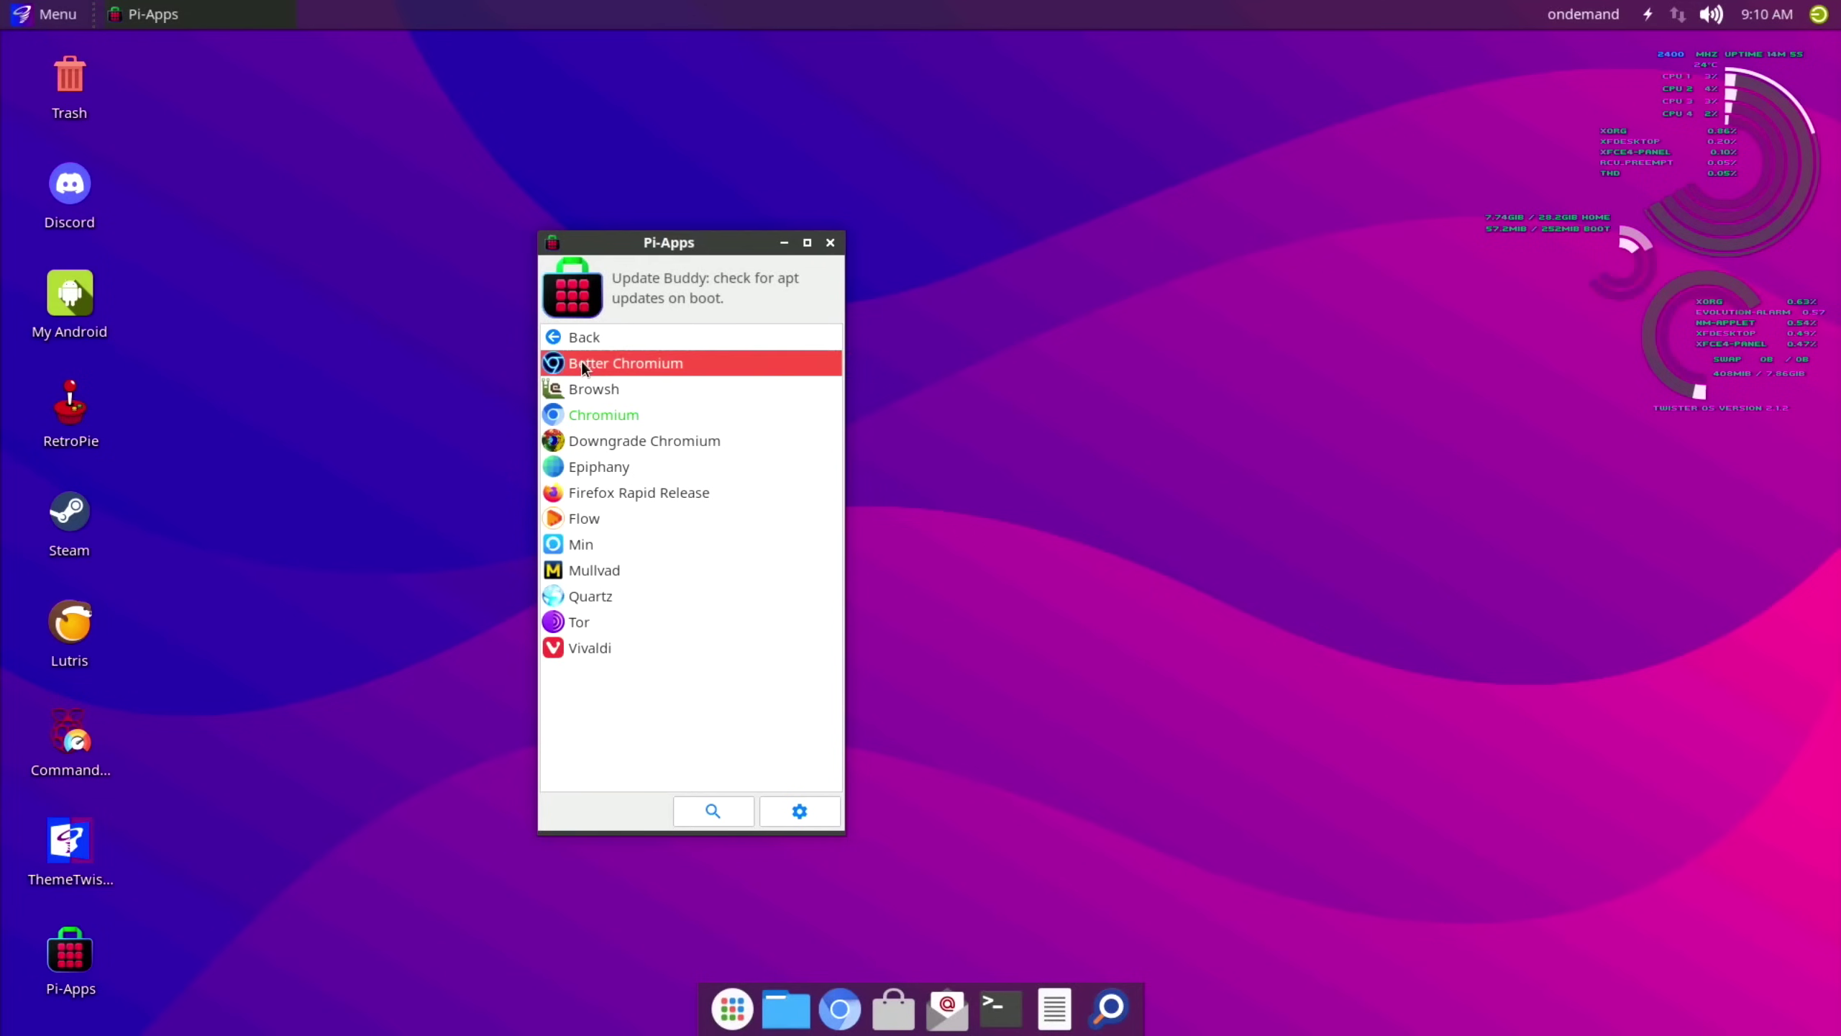
left_click(1254, 807)
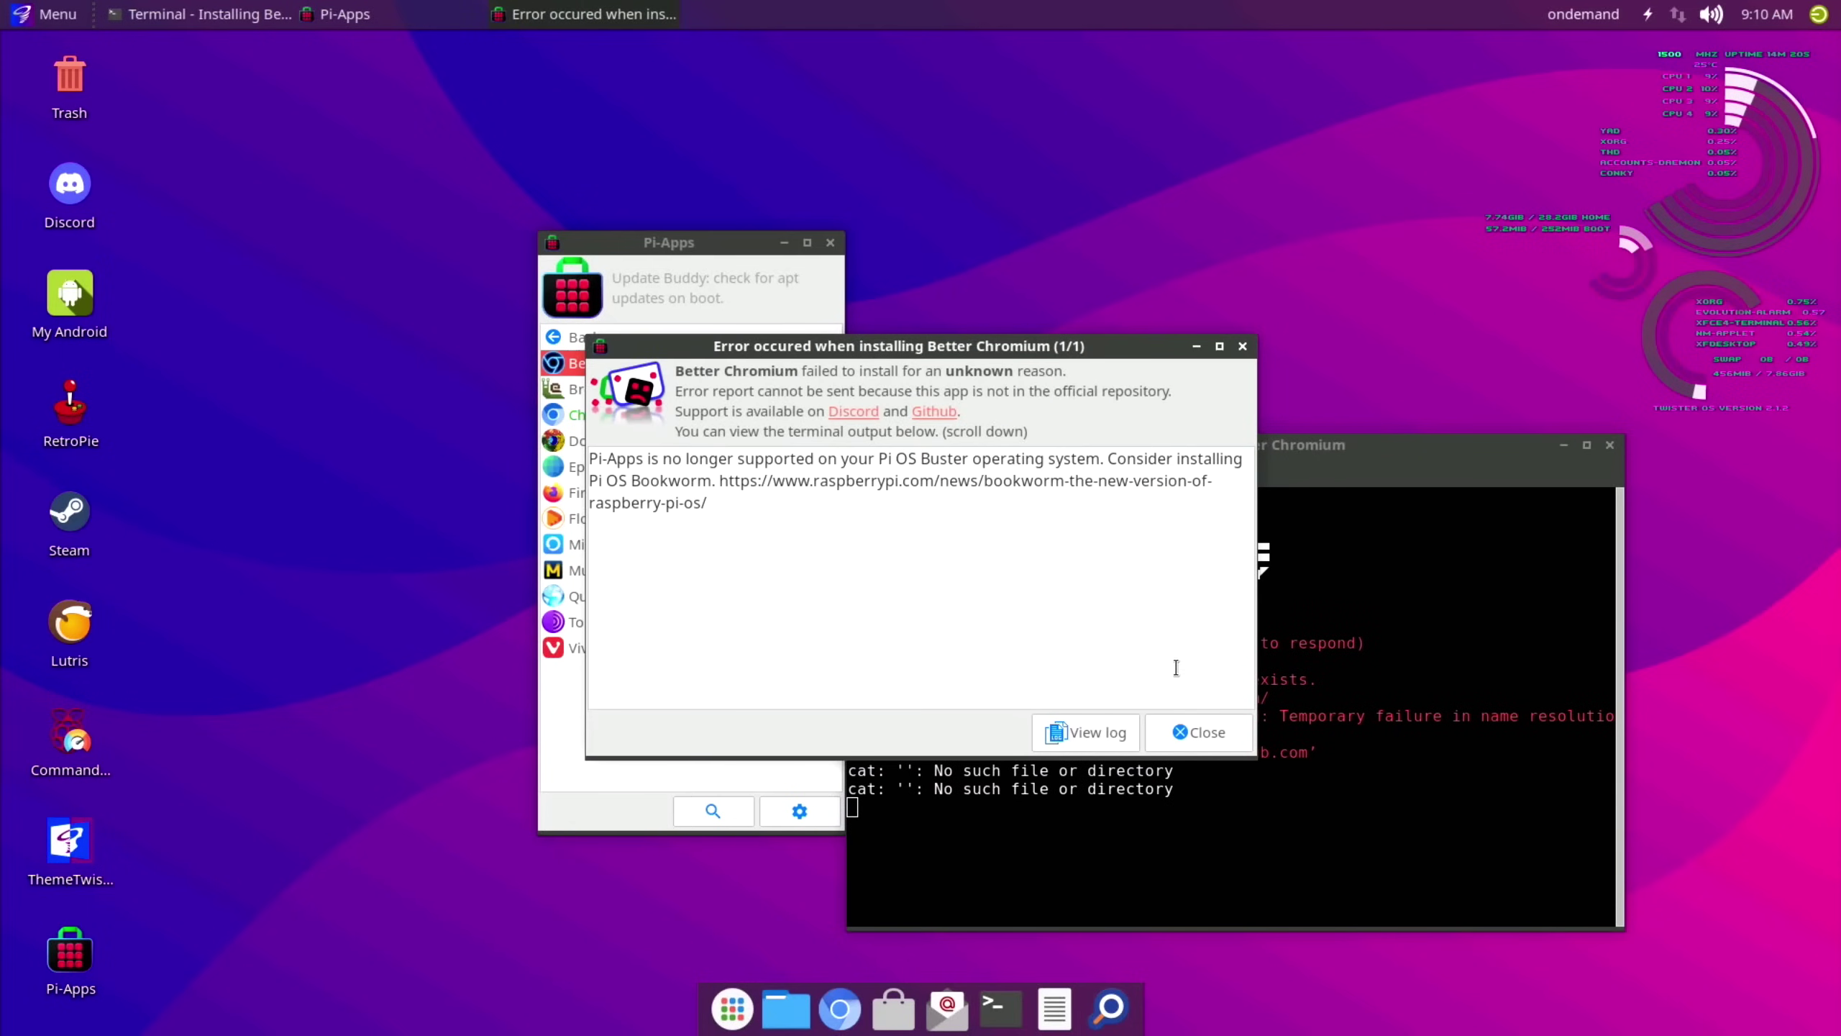
left_click(1207, 731)
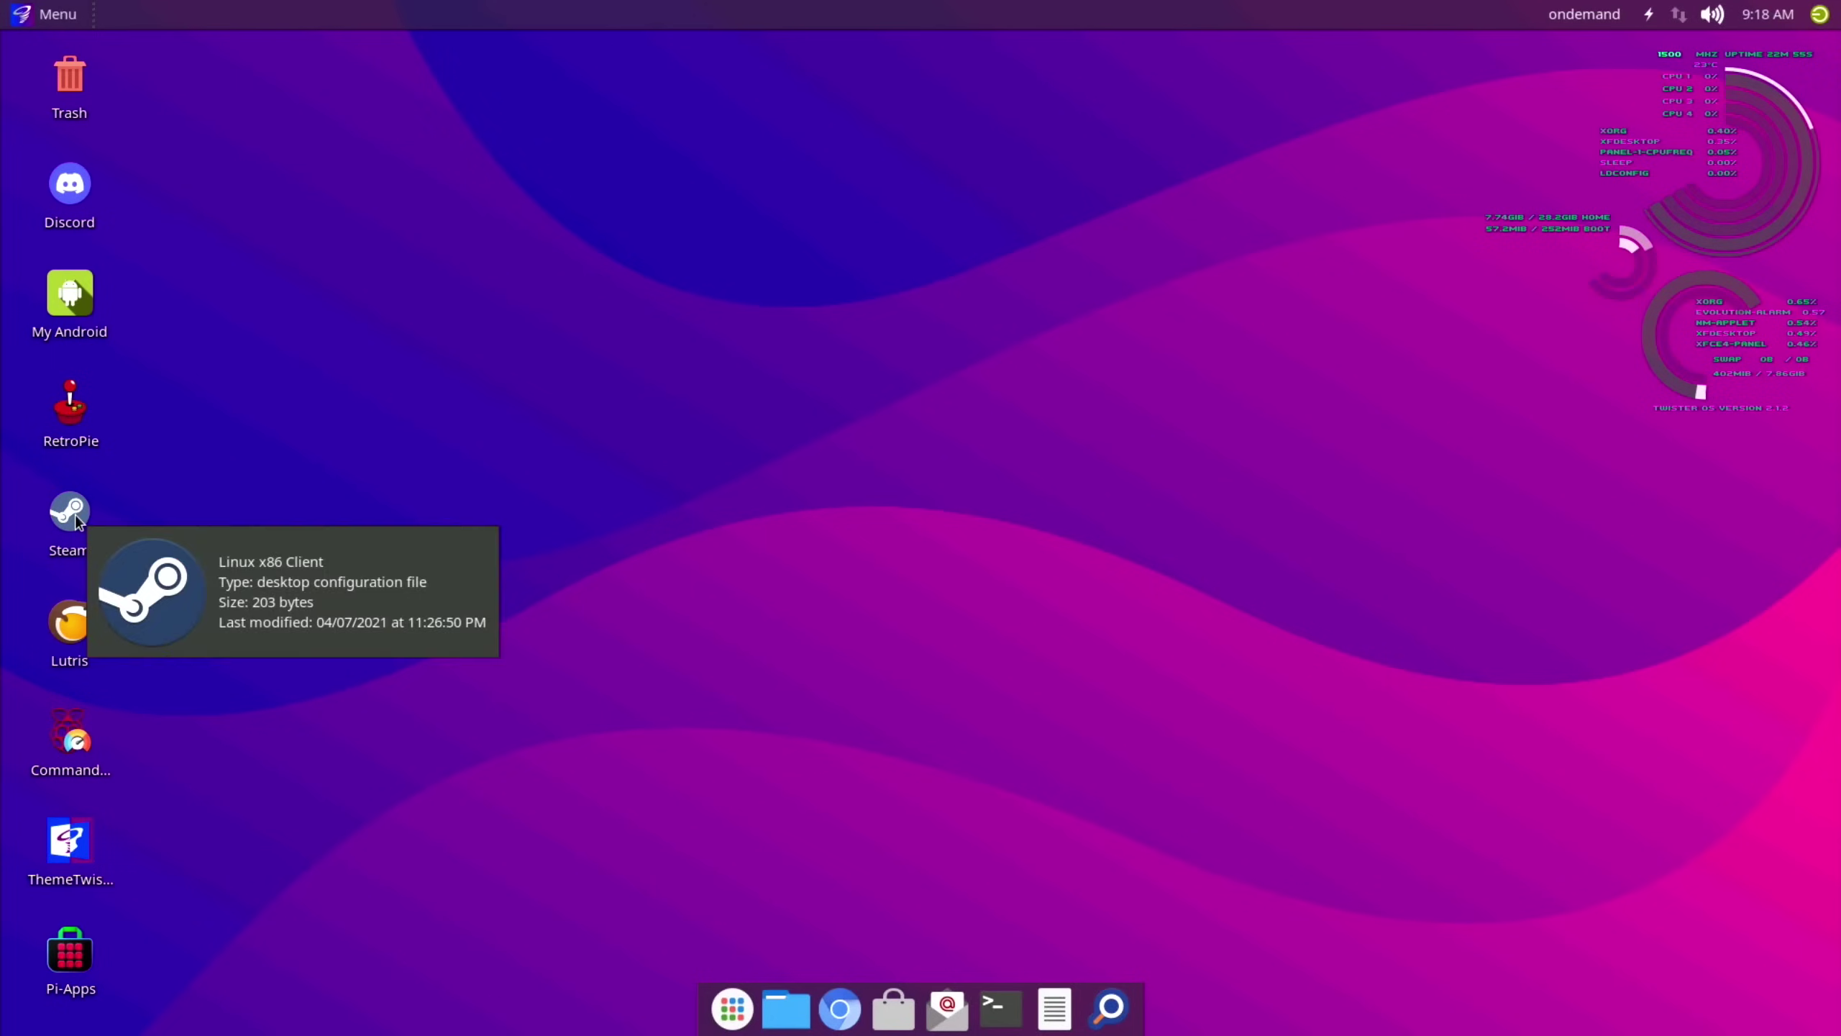
Launch Lutris, dismiss the missing Vulkan warning, and centre its four-game library window.
double_click(72, 623)
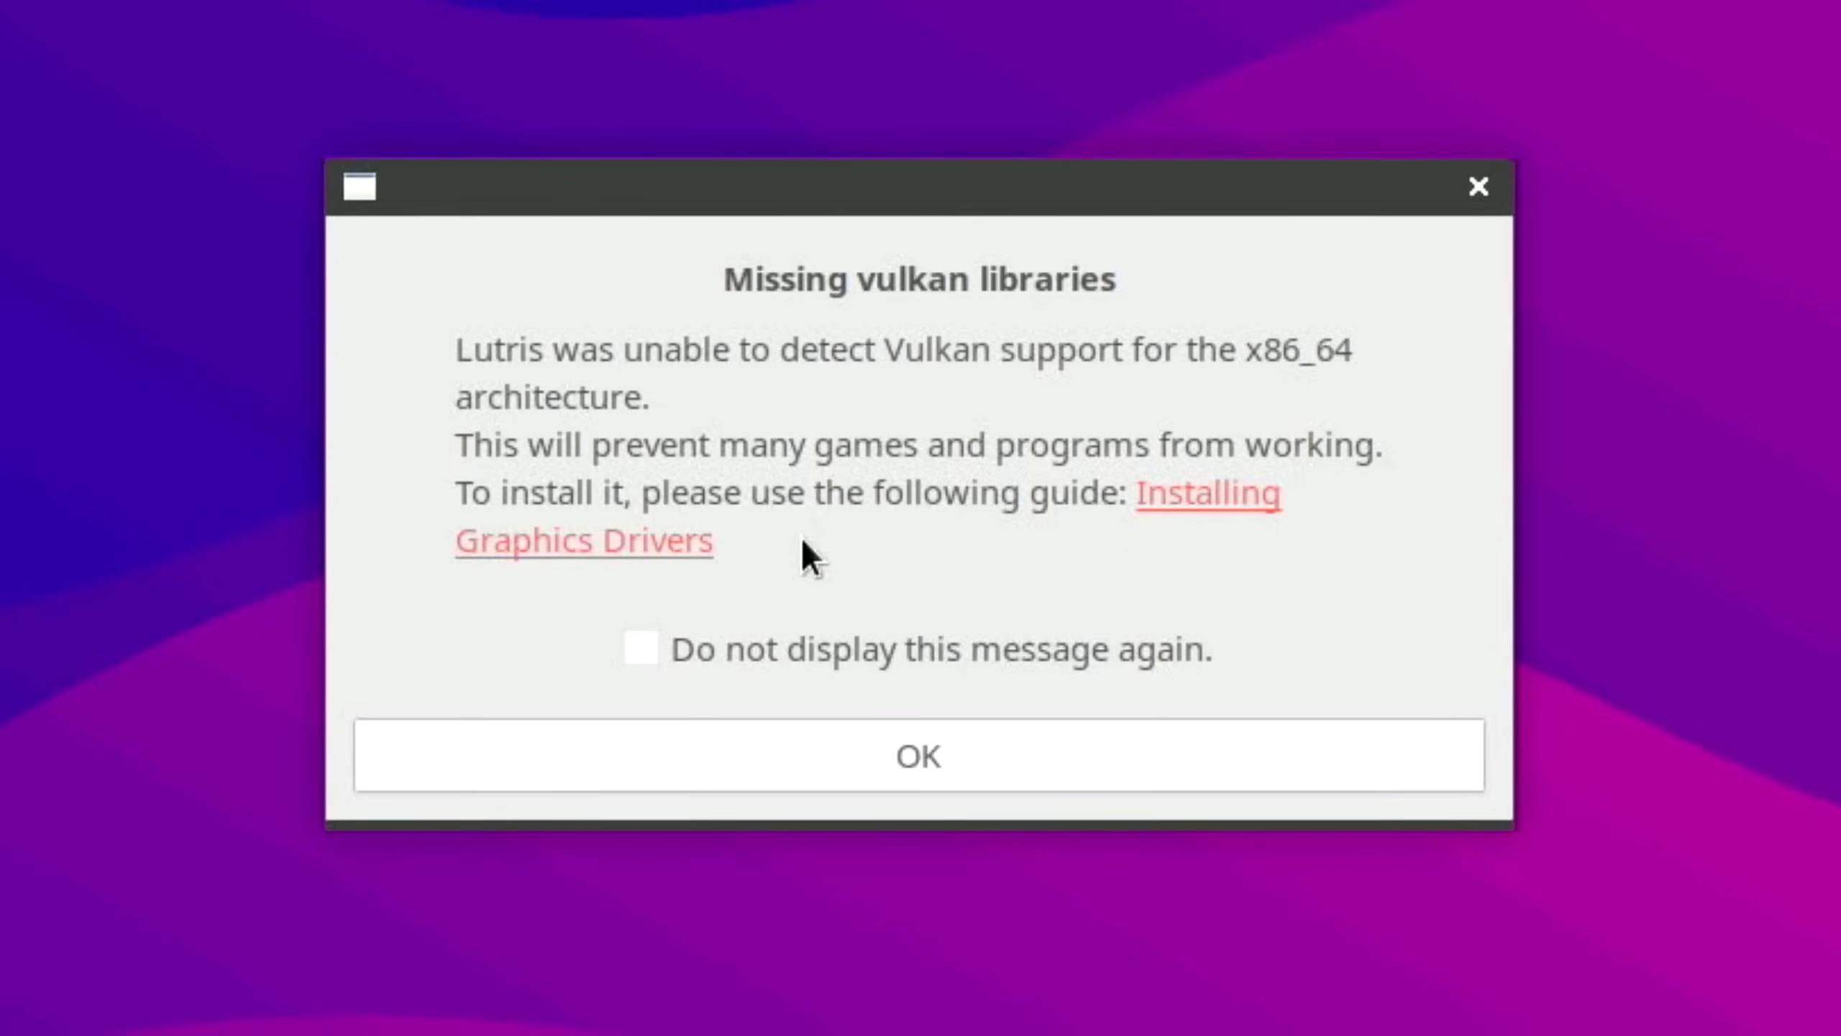
left_click(844, 760)
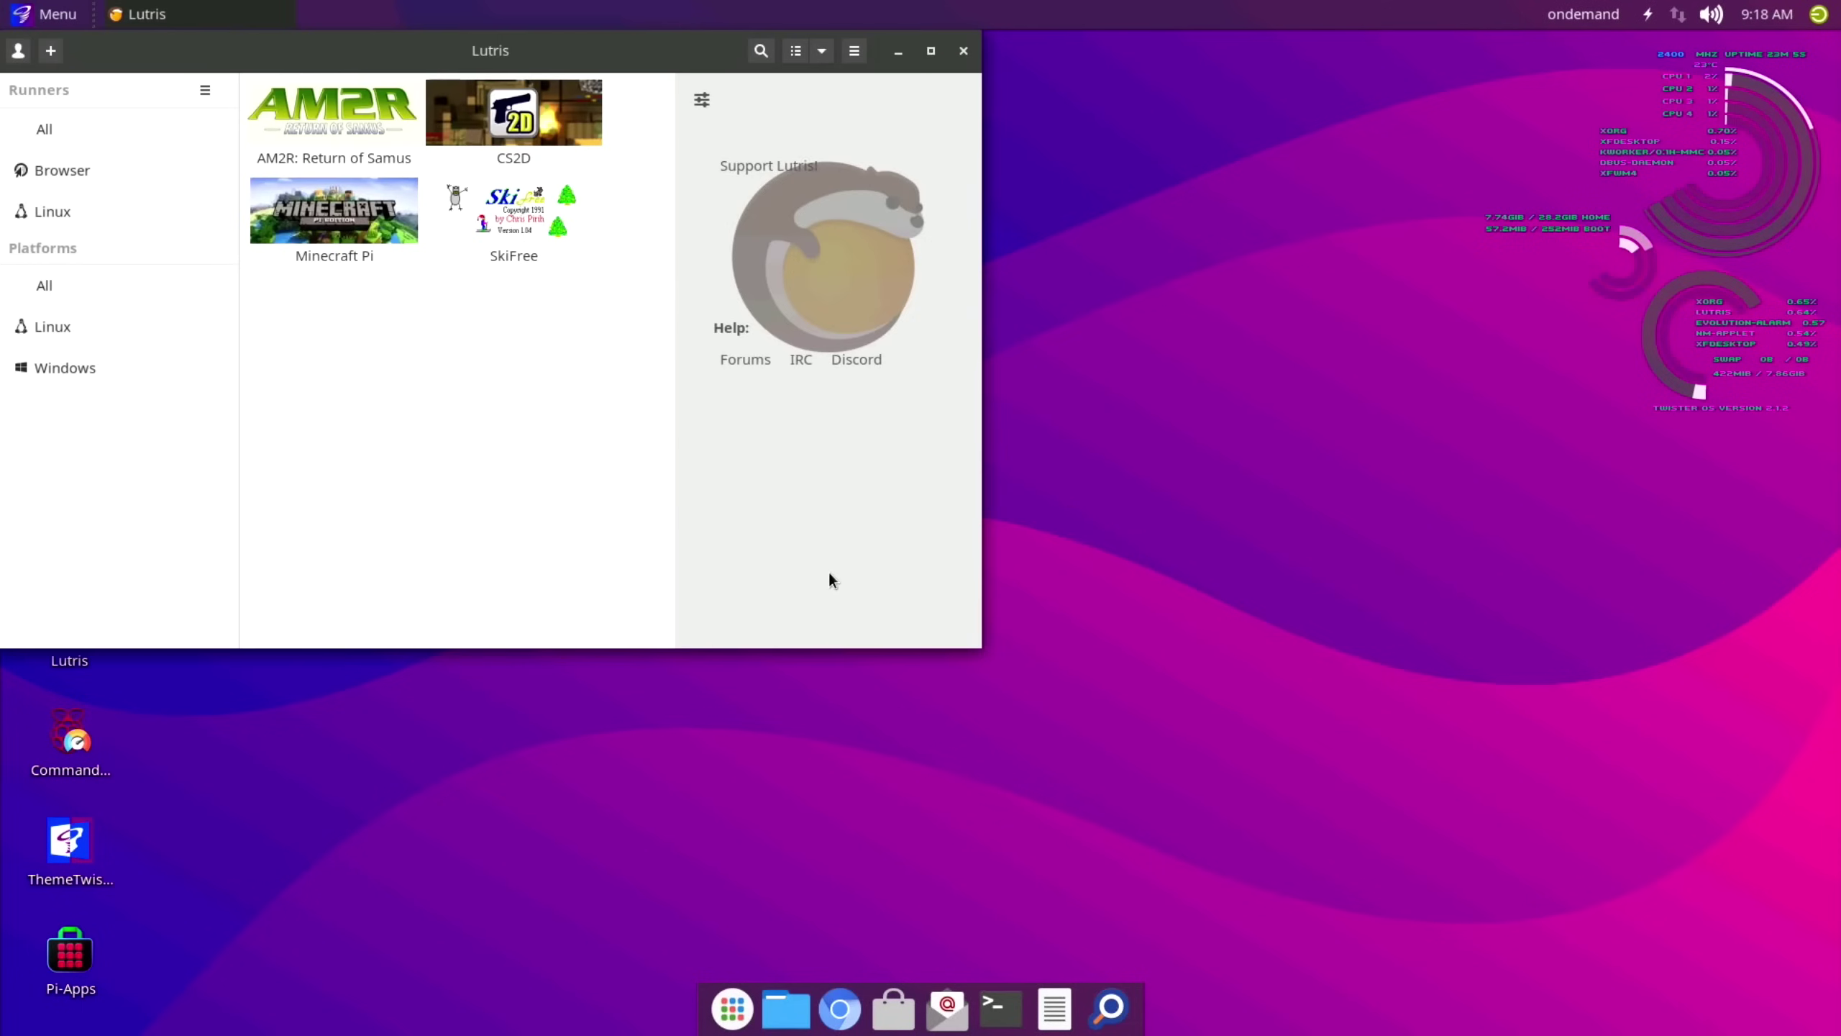
left_click_drag(466, 53, 892, 143)
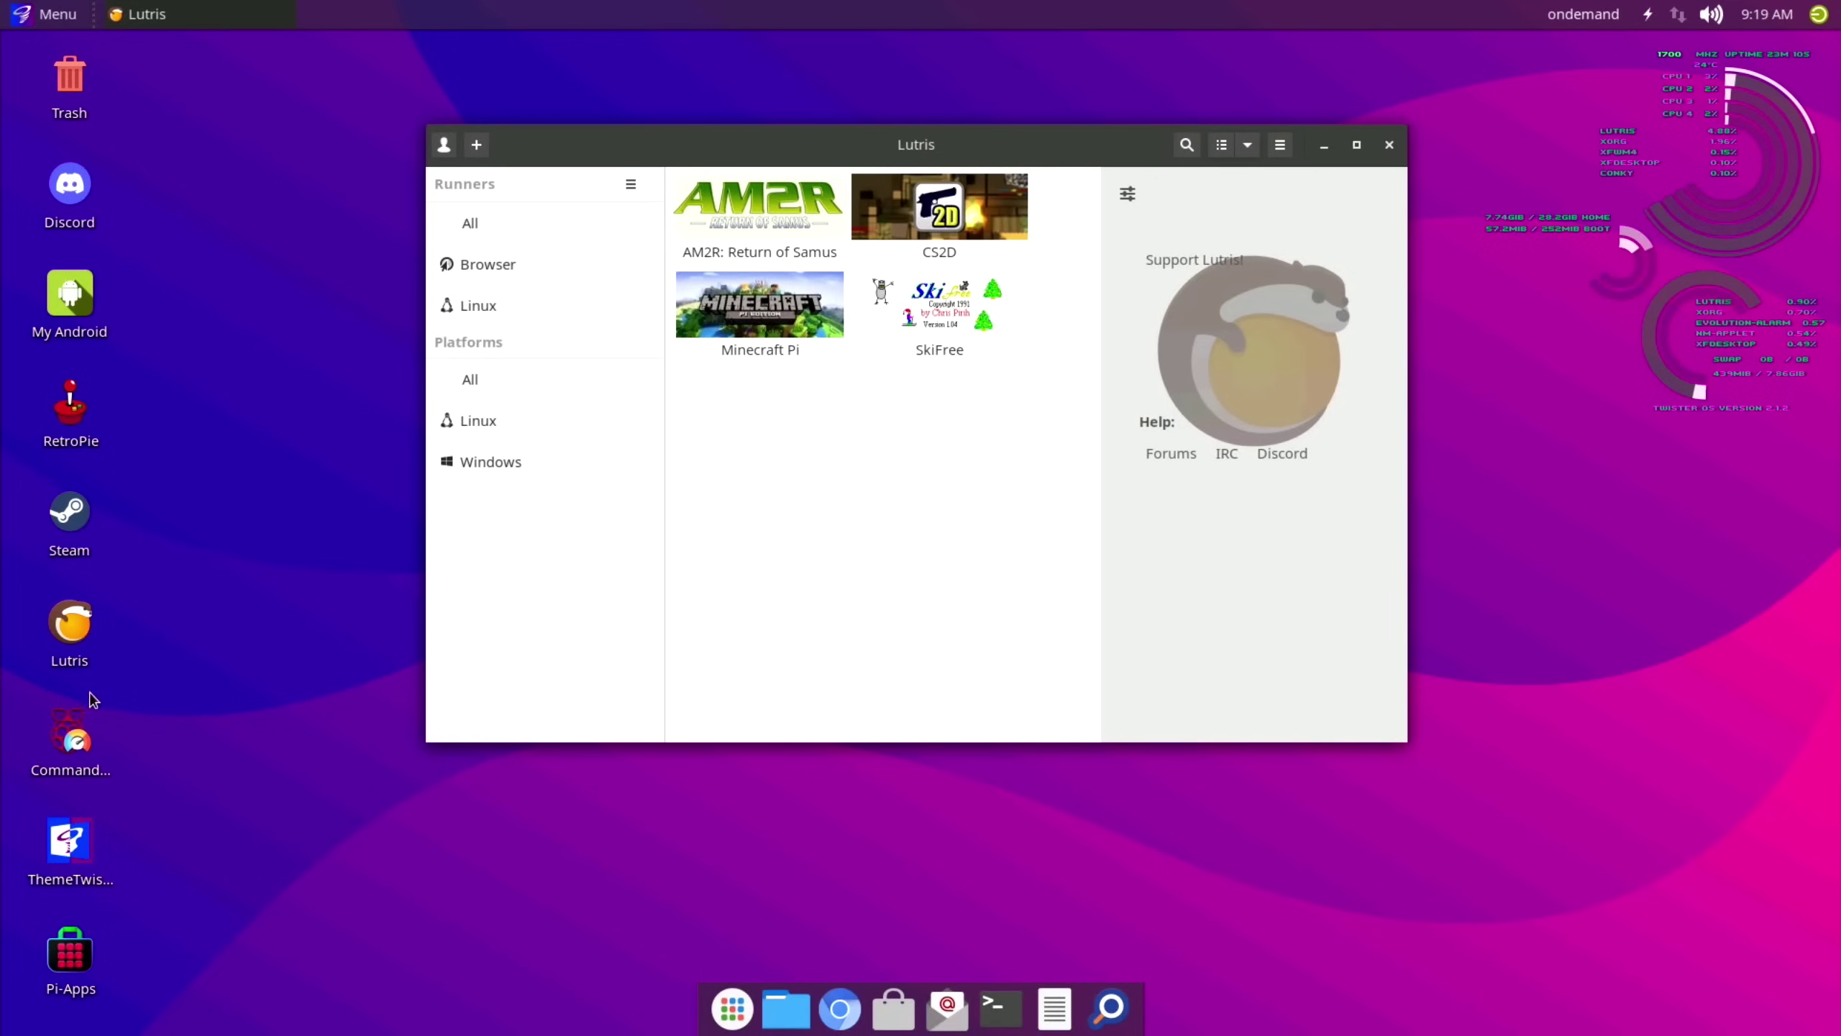
key("super")
mouse_move(64, 251)
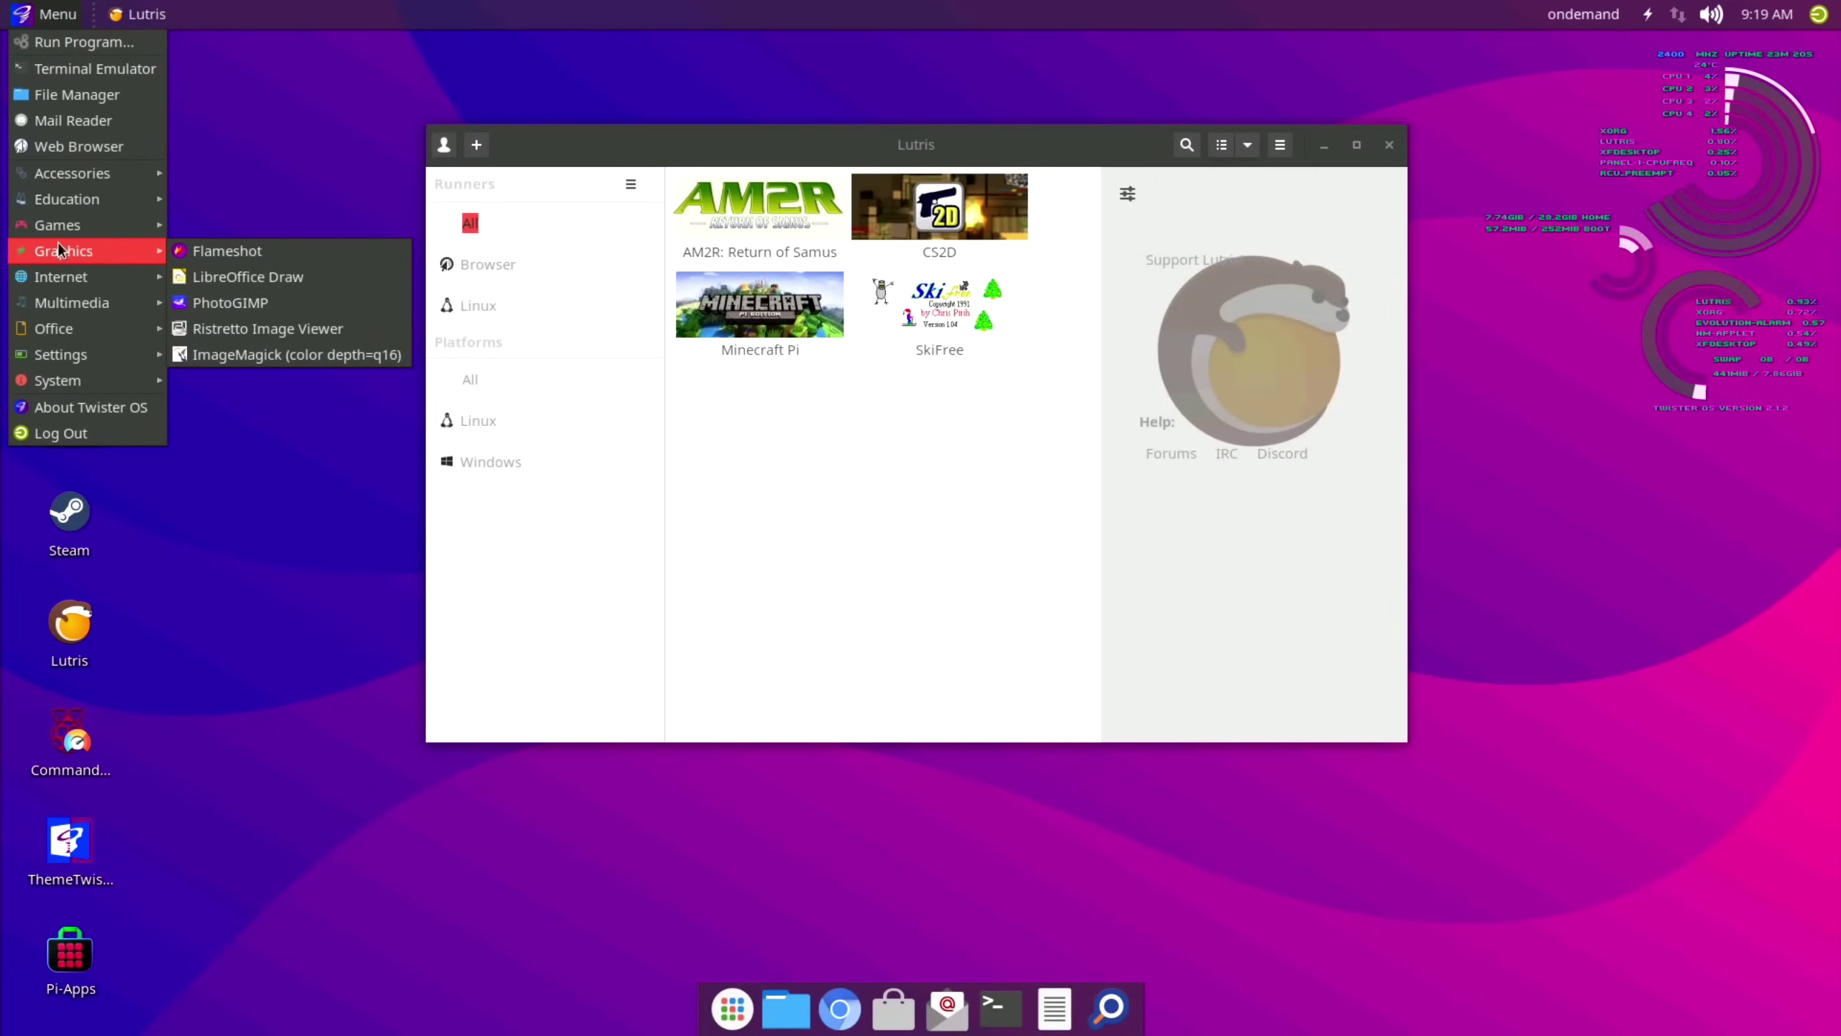
left_click(230, 303)
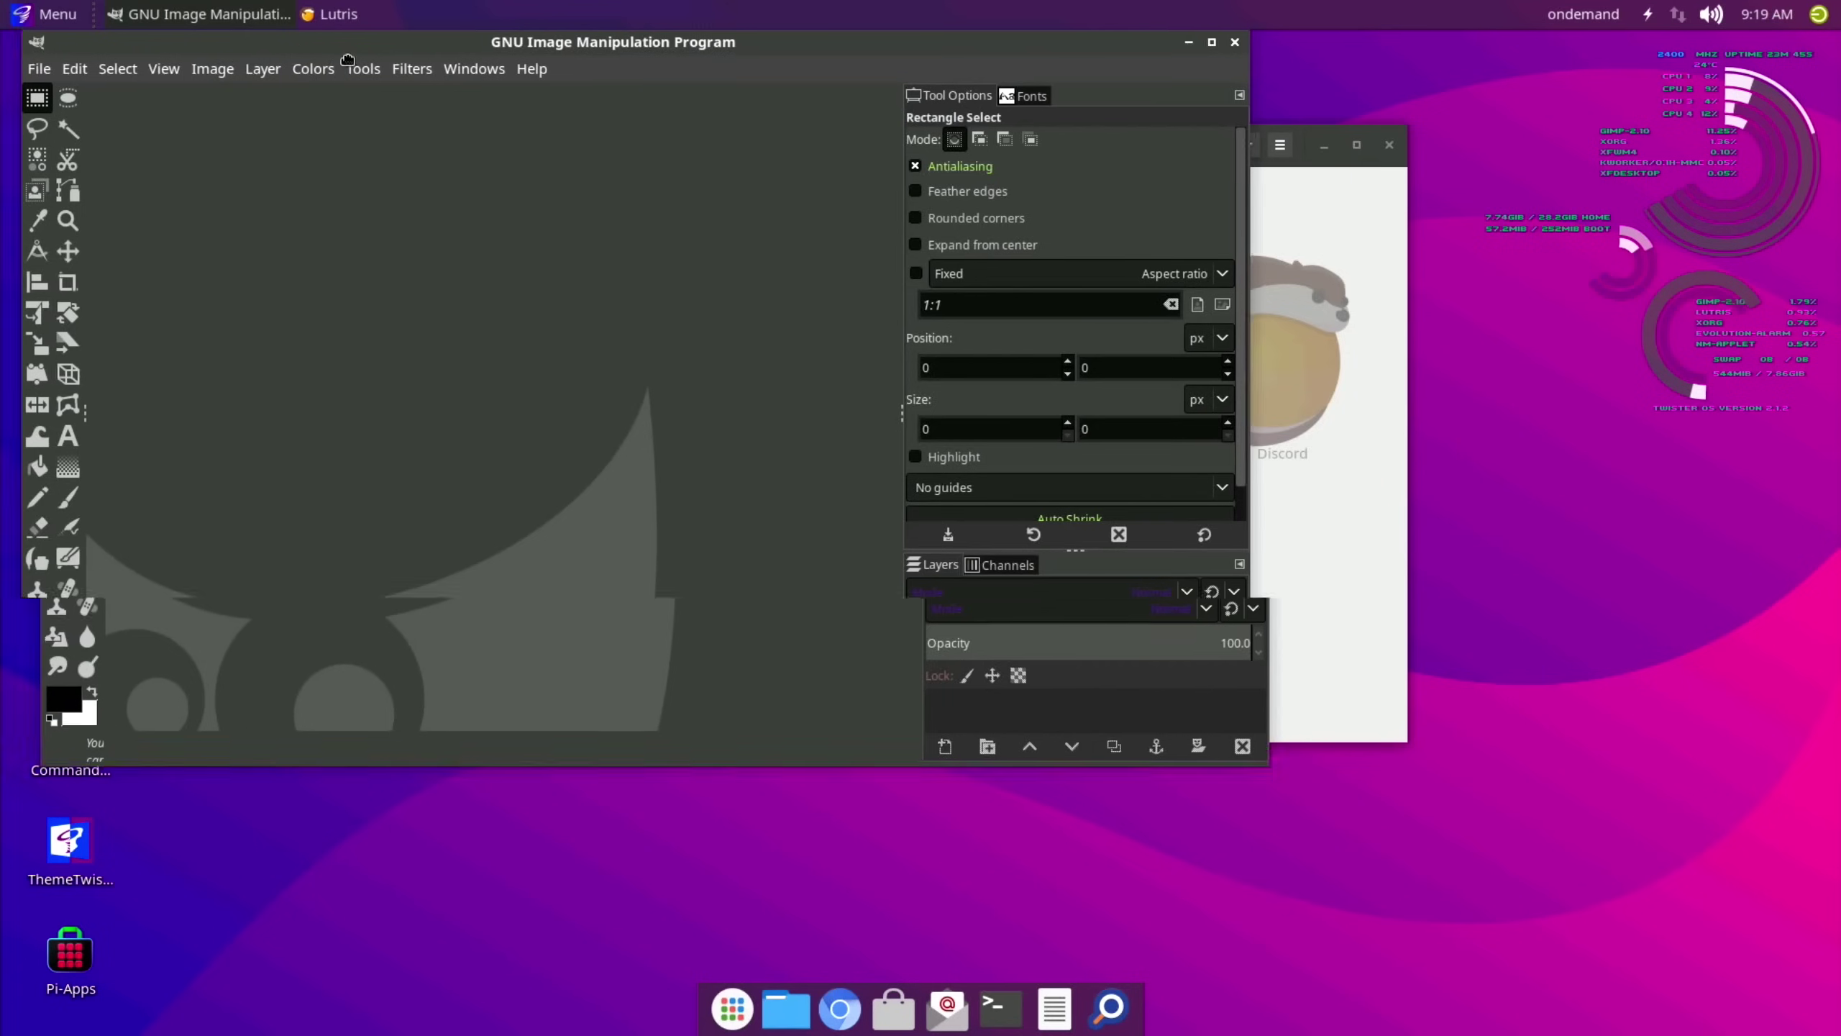
left_click_drag(308, 49, 839, 197)
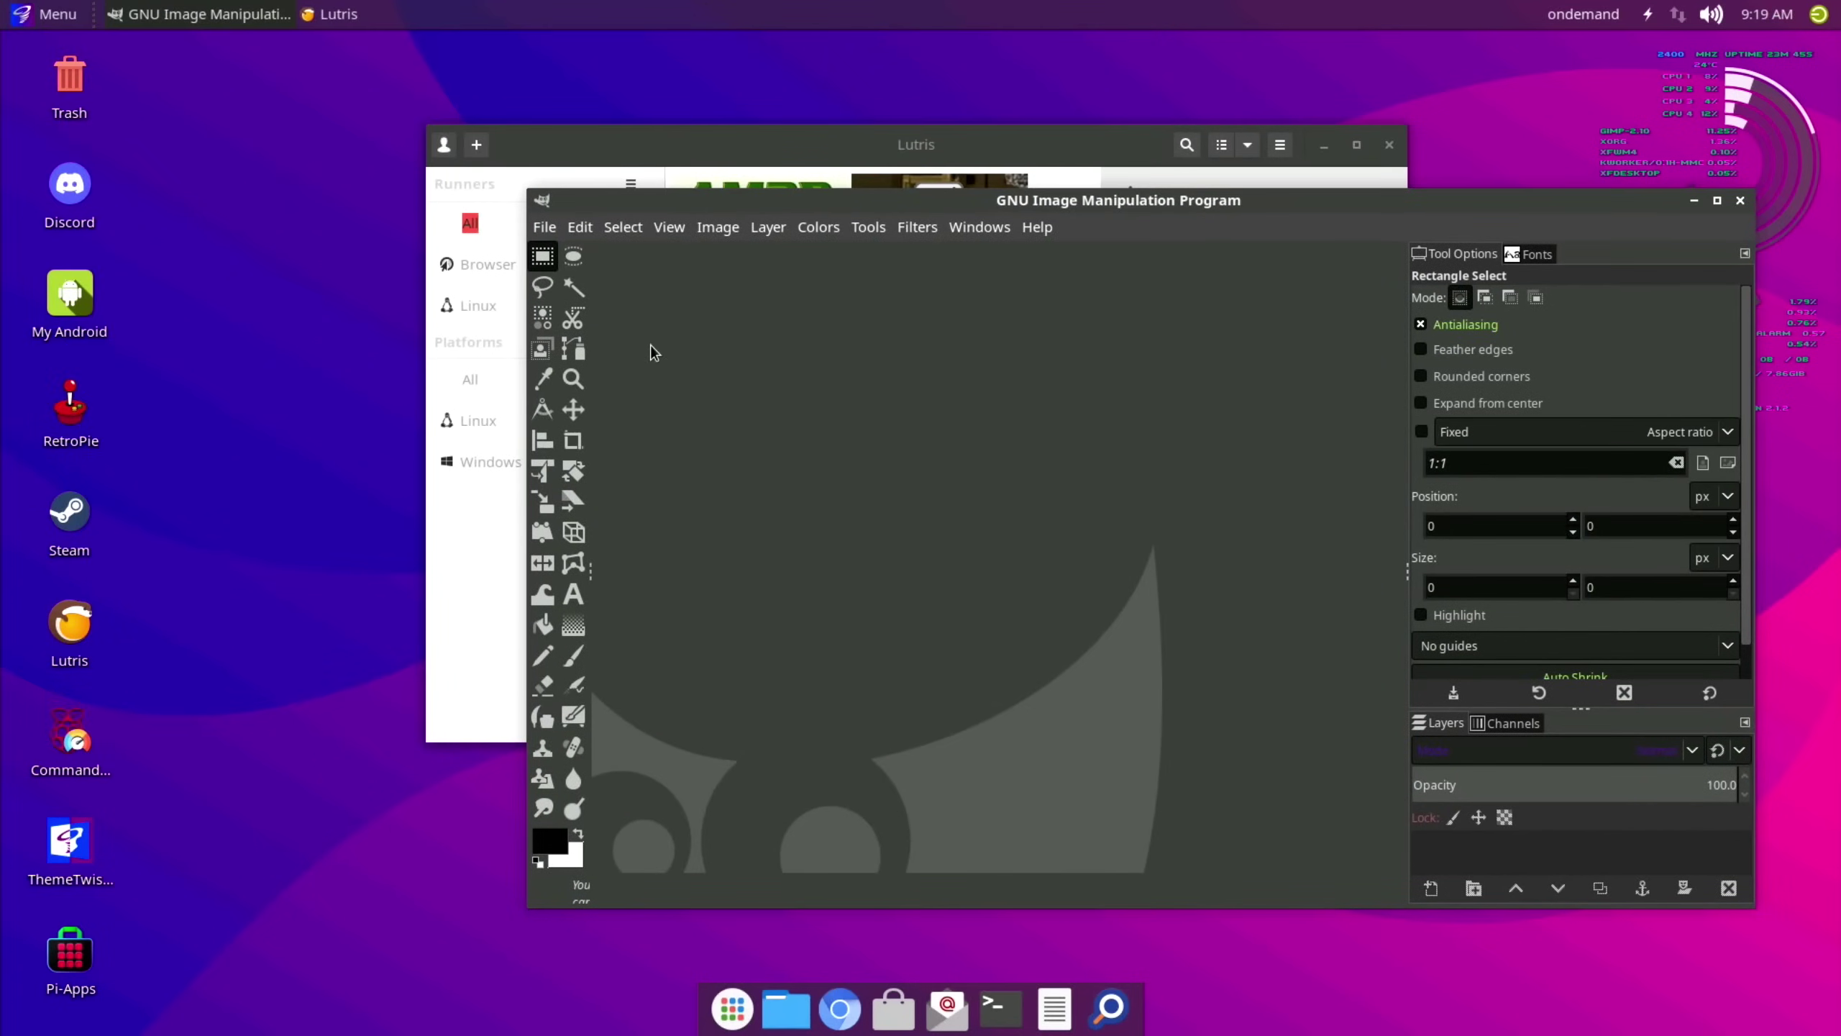
left_click(1740, 201)
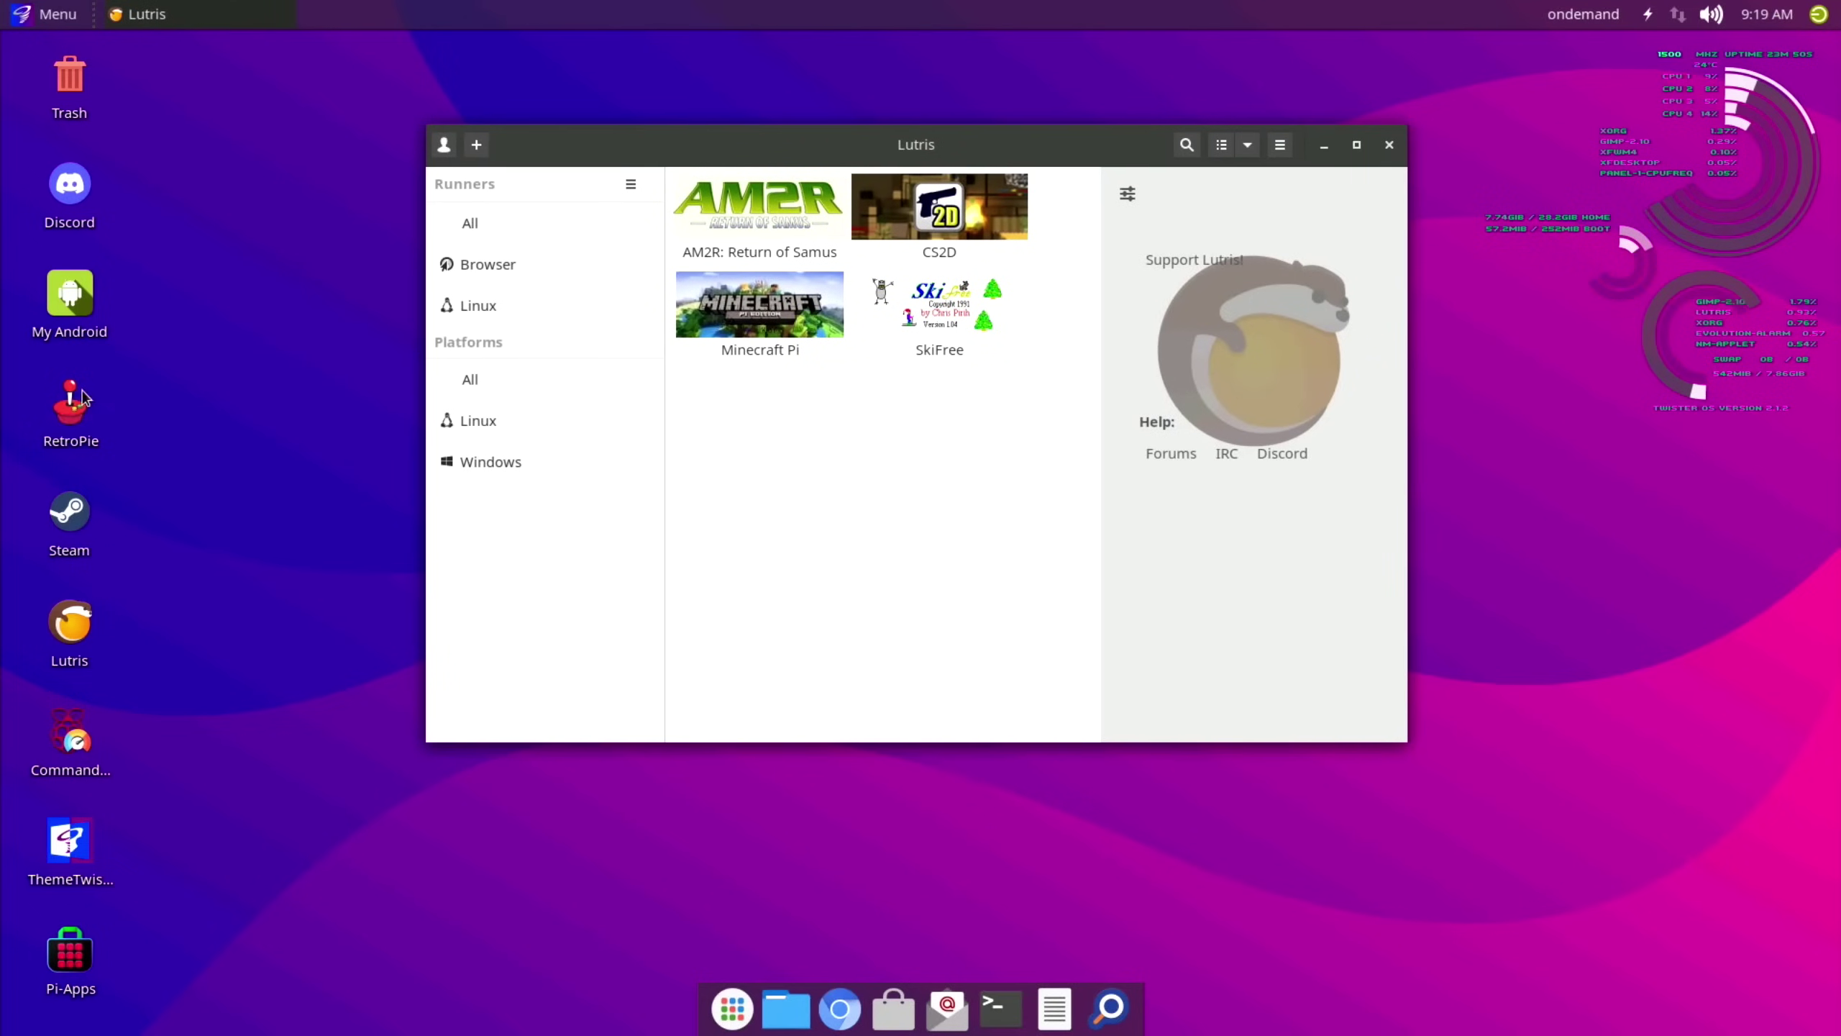
left_click(55, 14)
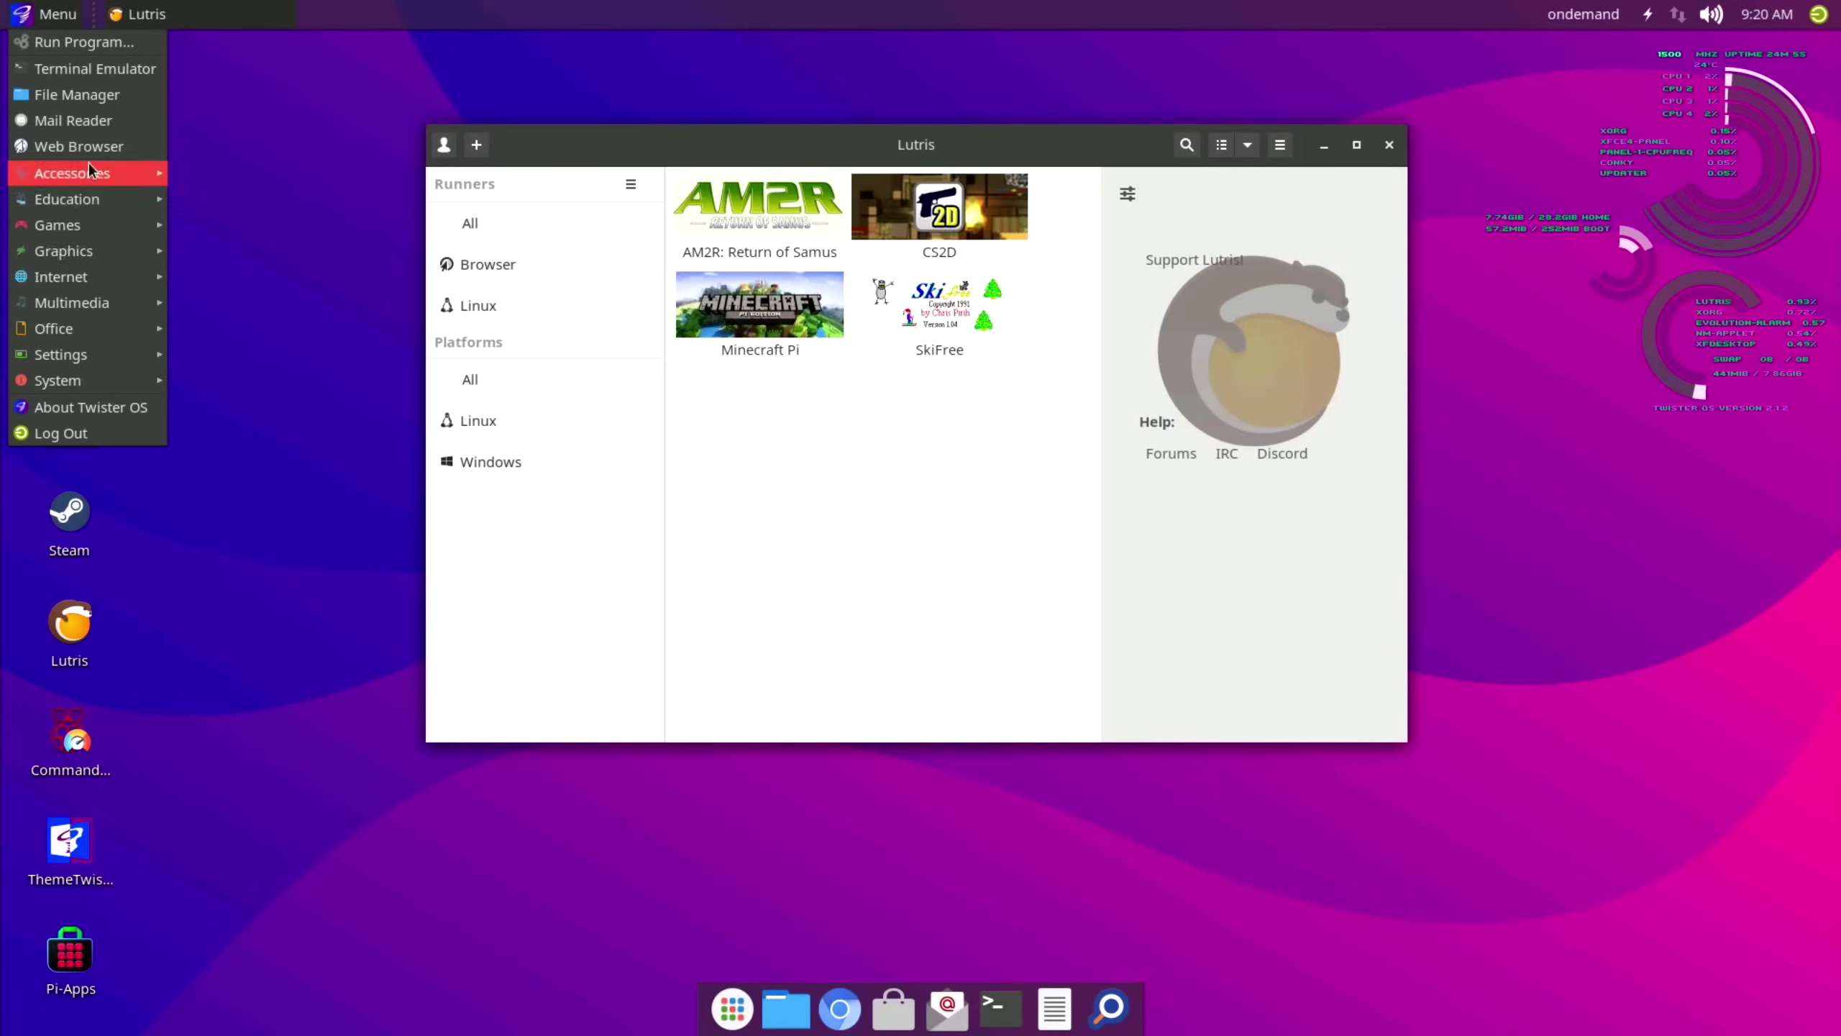
mouse_move(65, 224)
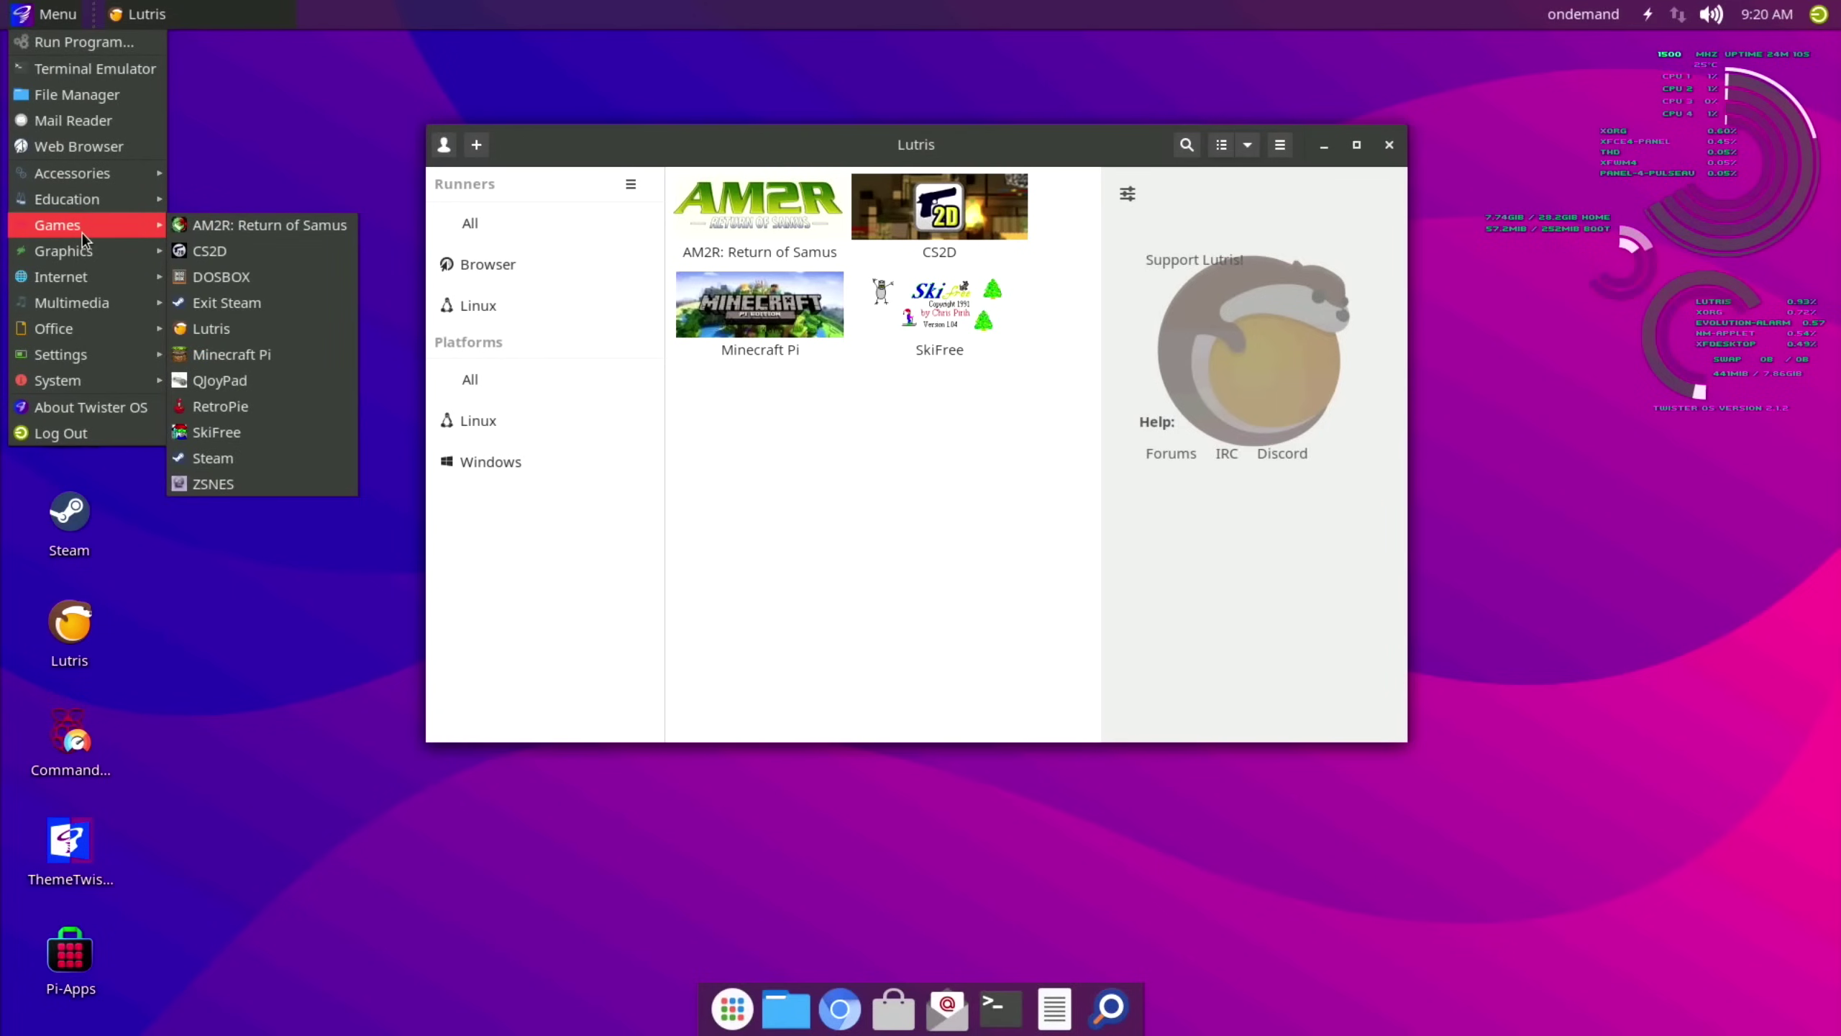
left_click(308, 105)
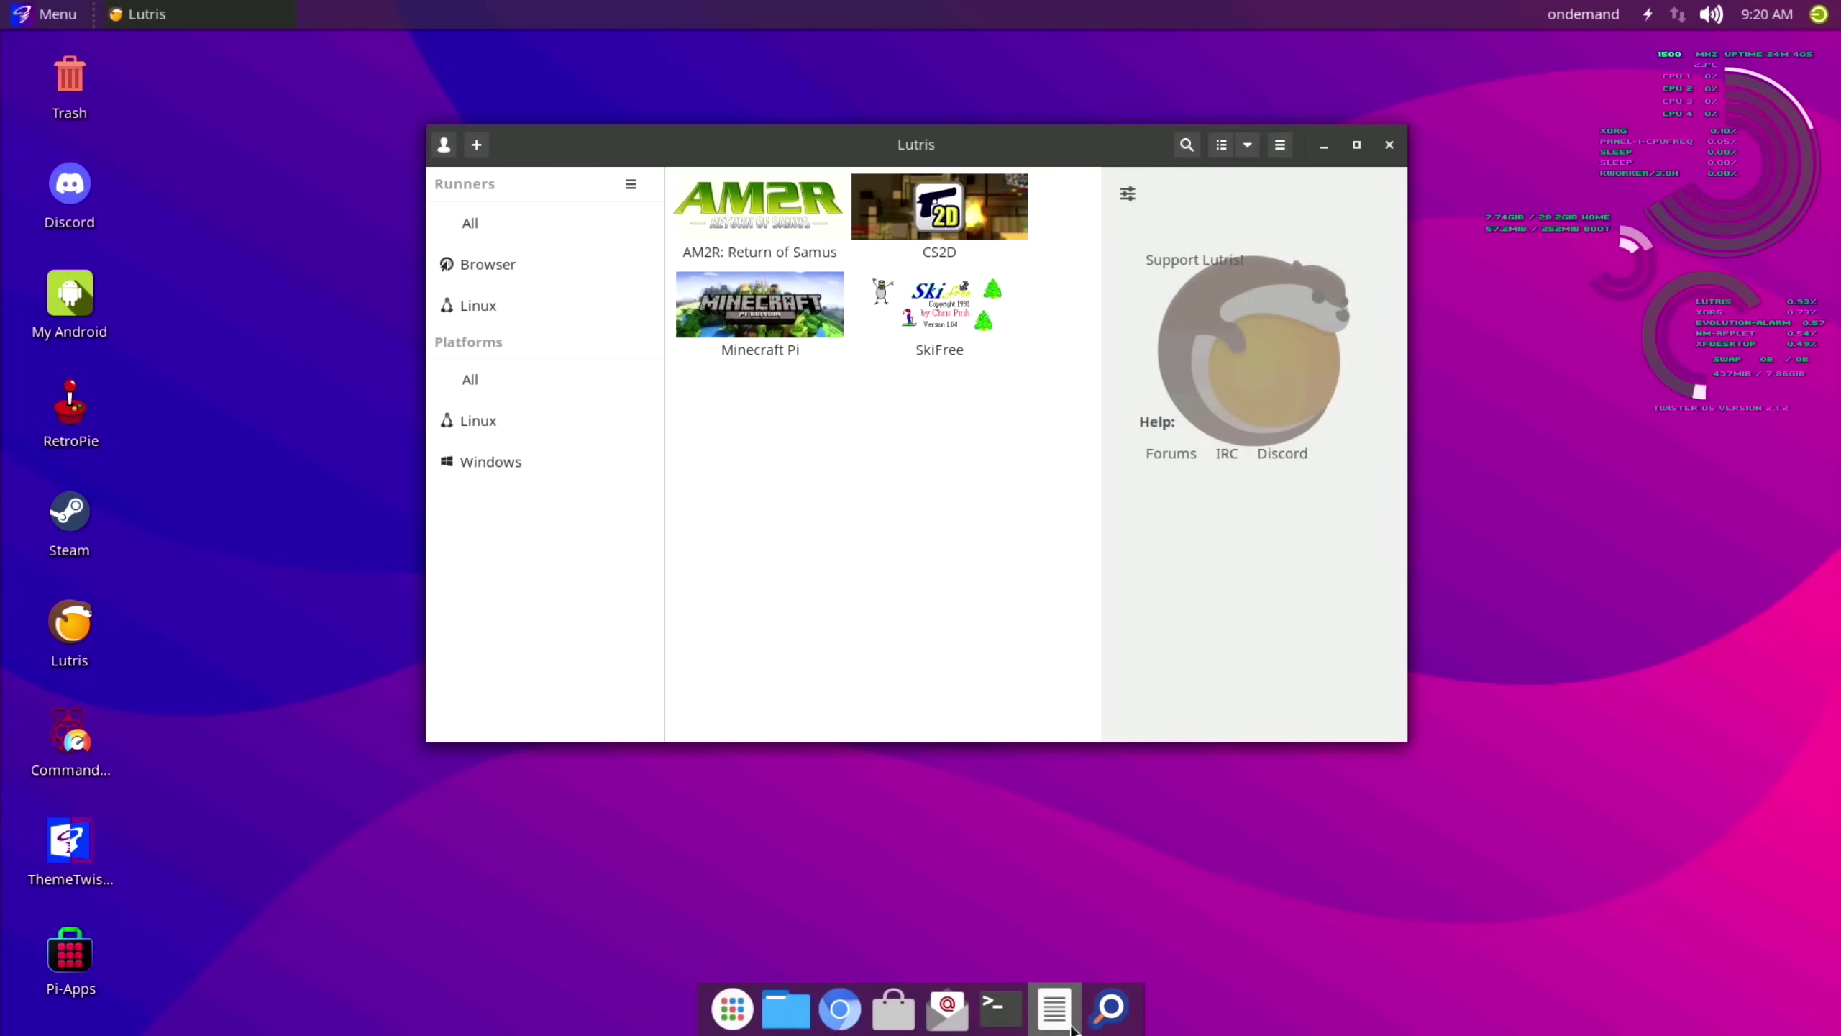
Open a terminal with 'sudo apt install libgcc-8-dev gcc-8-base' typed, and browse the applications menu.
left_click(996, 1009)
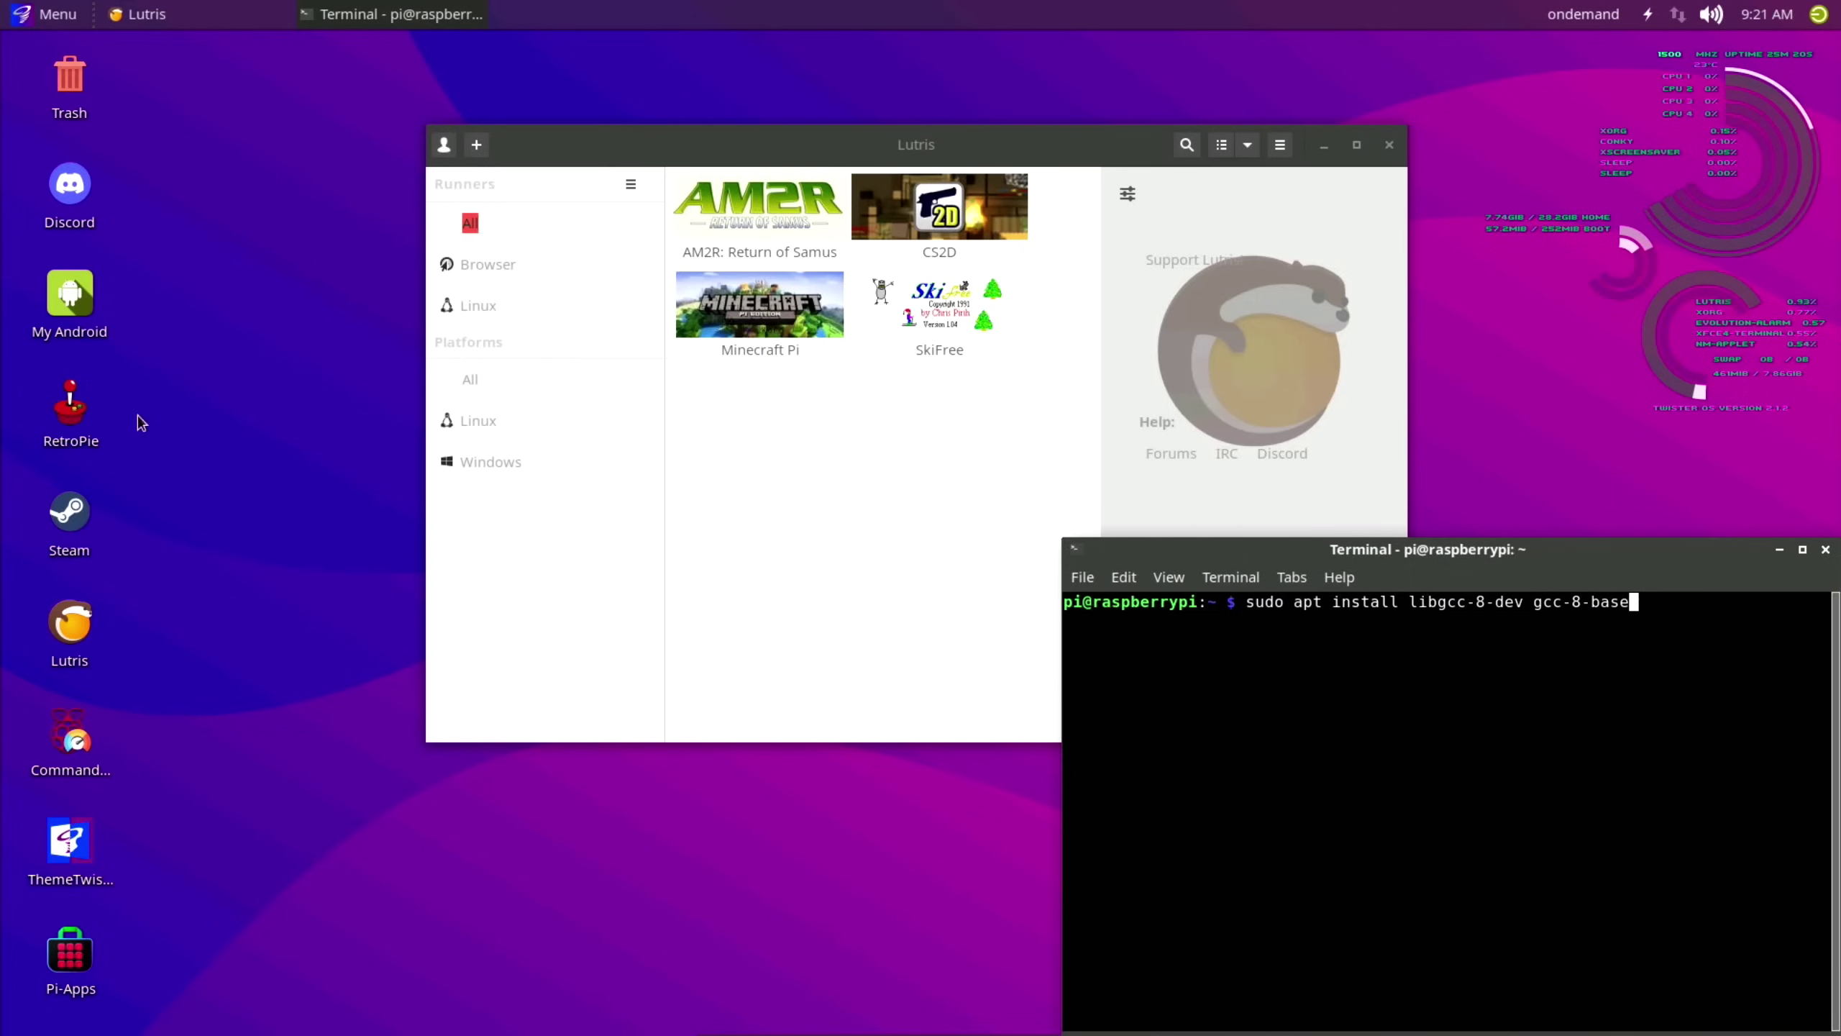
left_click(58, 13)
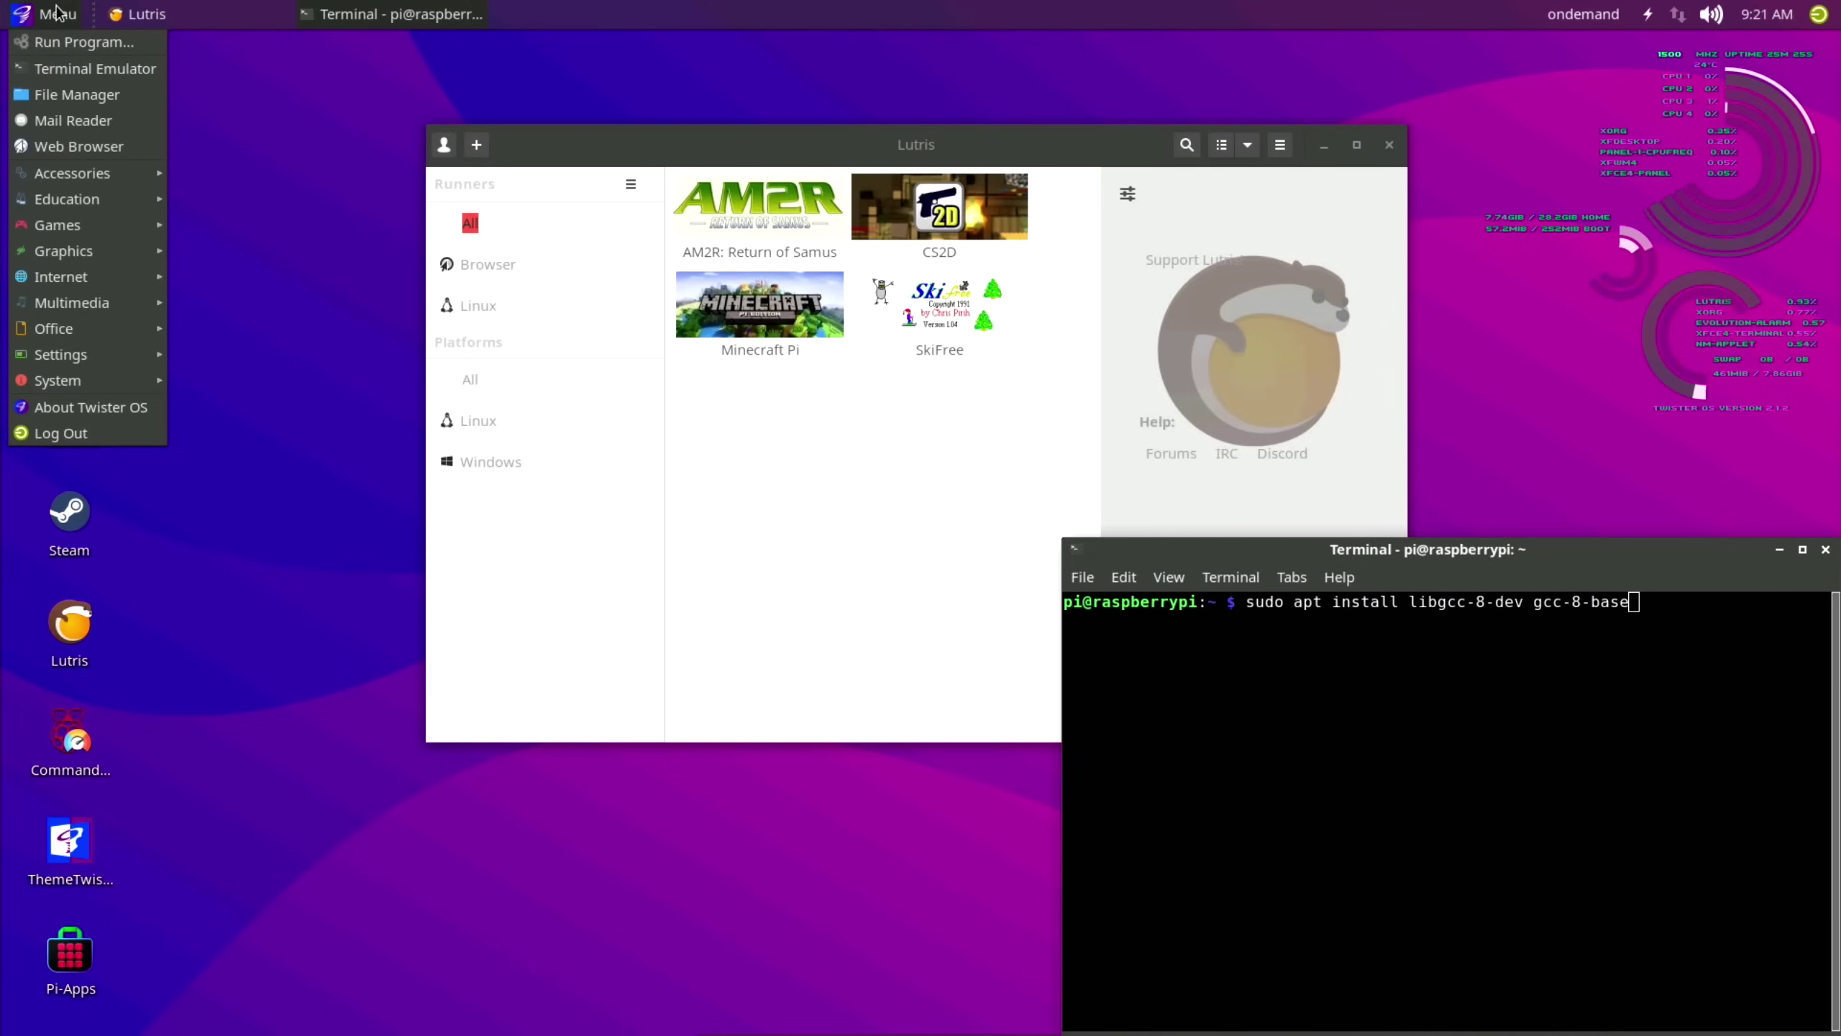
mouse_move(59, 380)
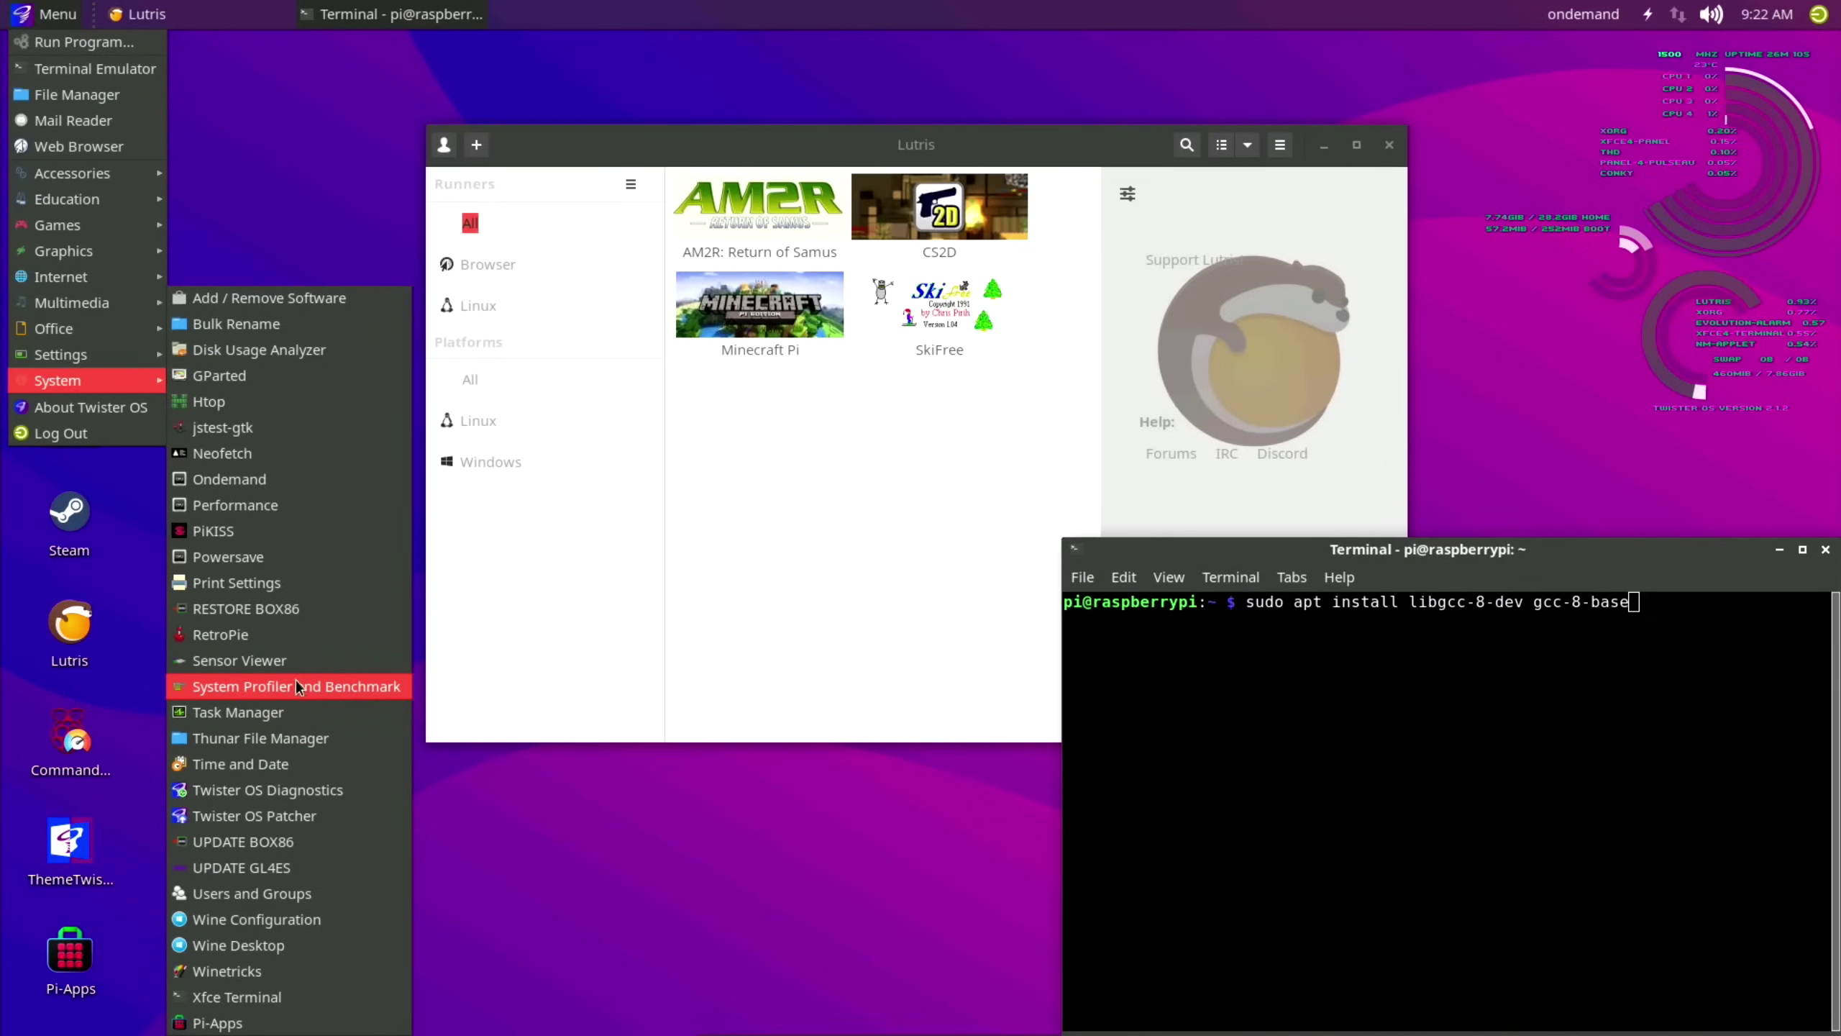
left_click(878, 458)
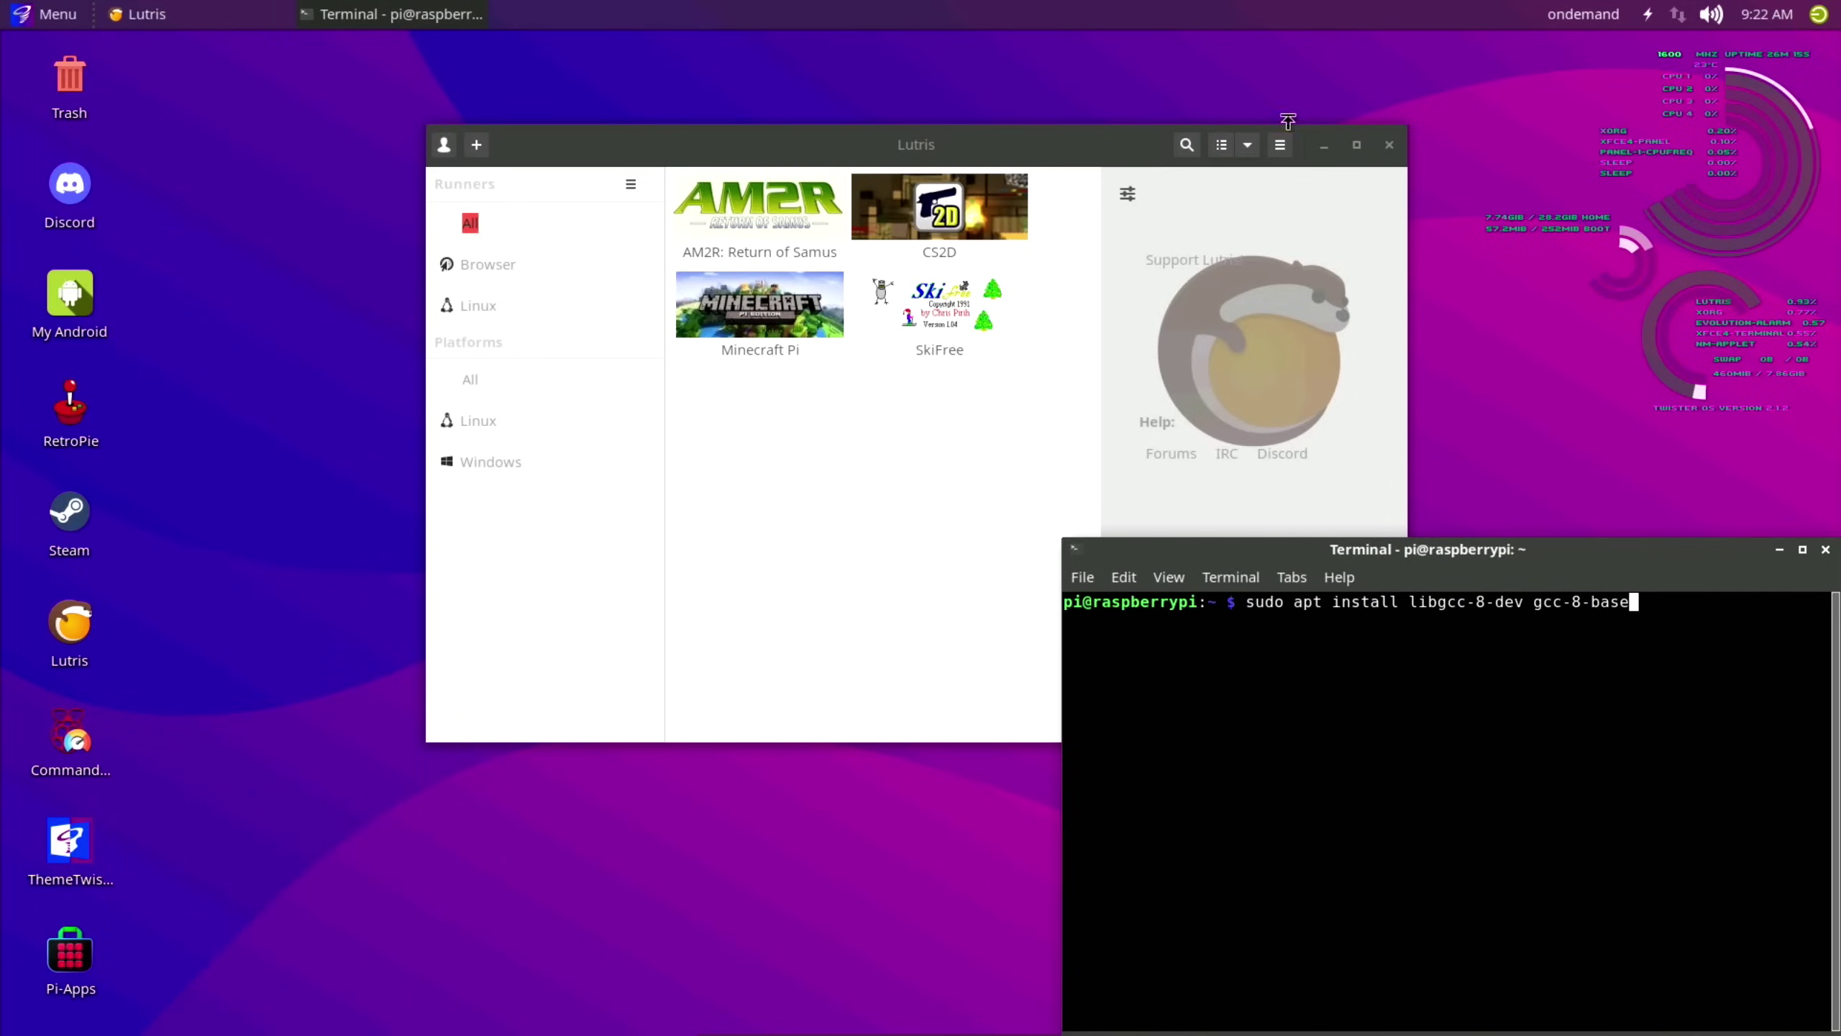
Close Lutris, run 'sudo apt full-upgrade' and install libgcc-8-dev, gcc-8-base and libc6-dev, then rerun the upgrade.
left_click(1389, 143)
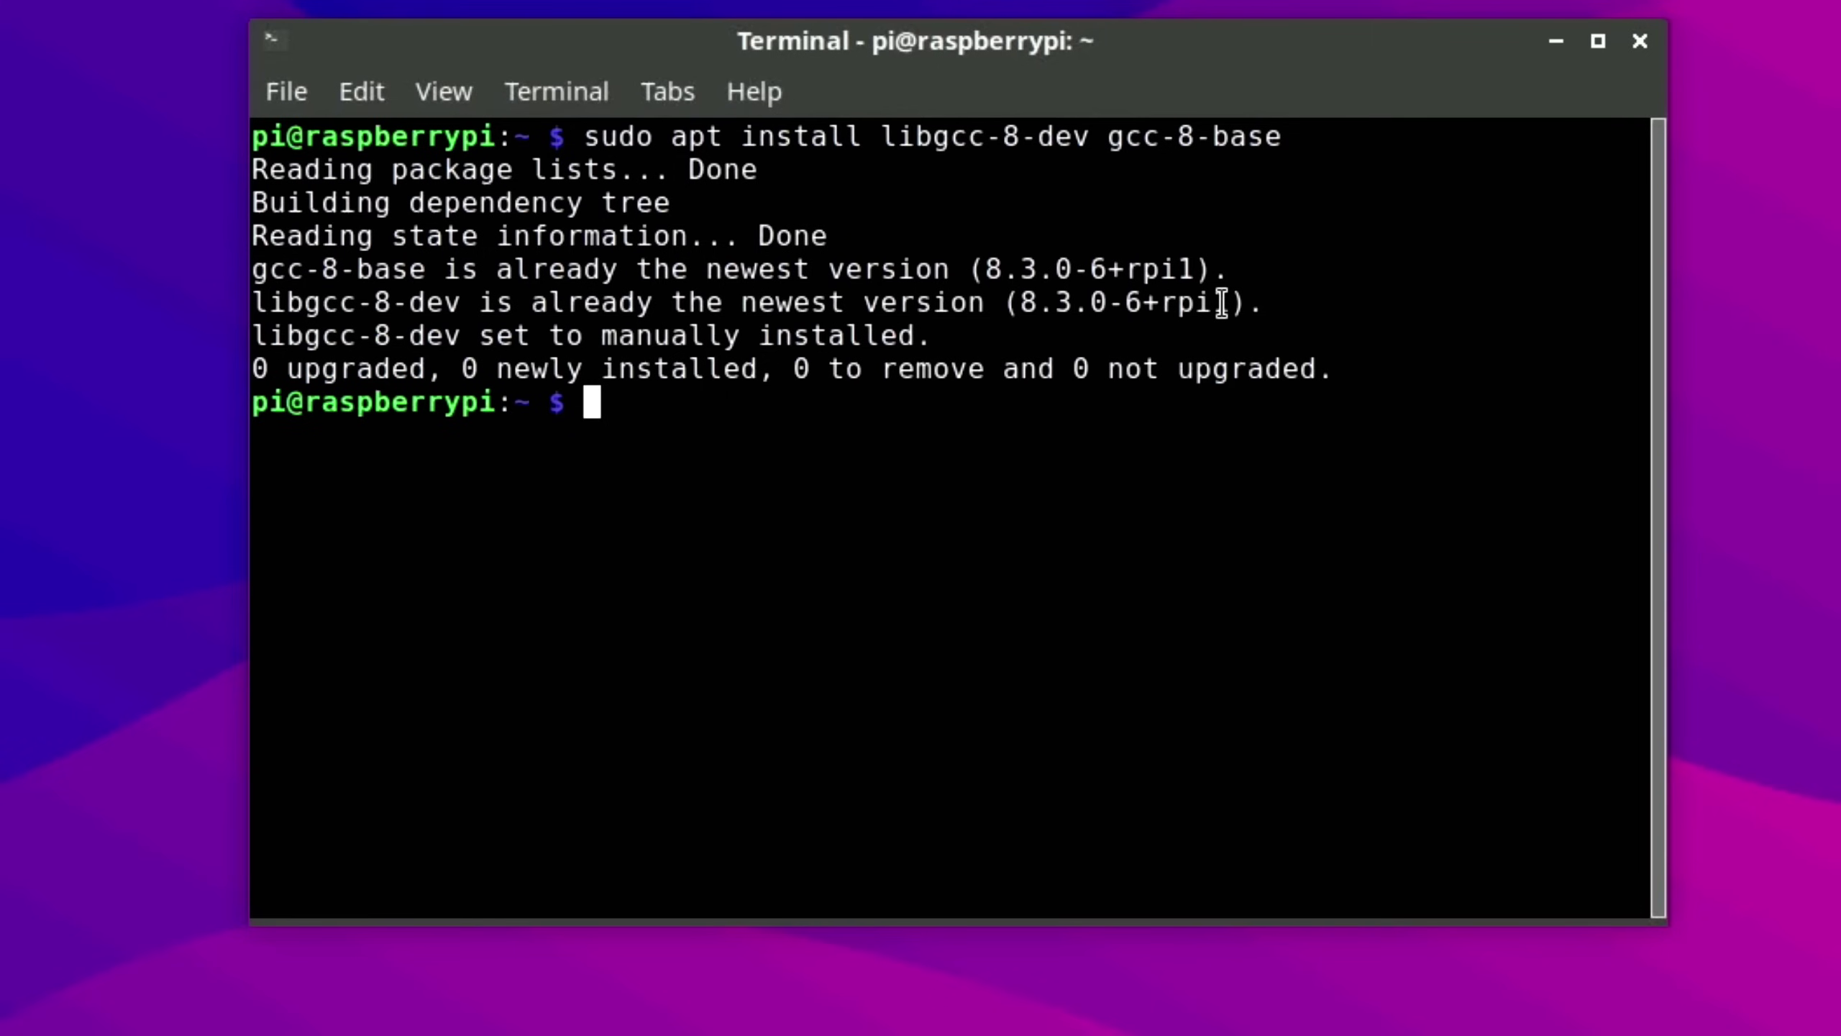
type("sudo apt full-upgrade")
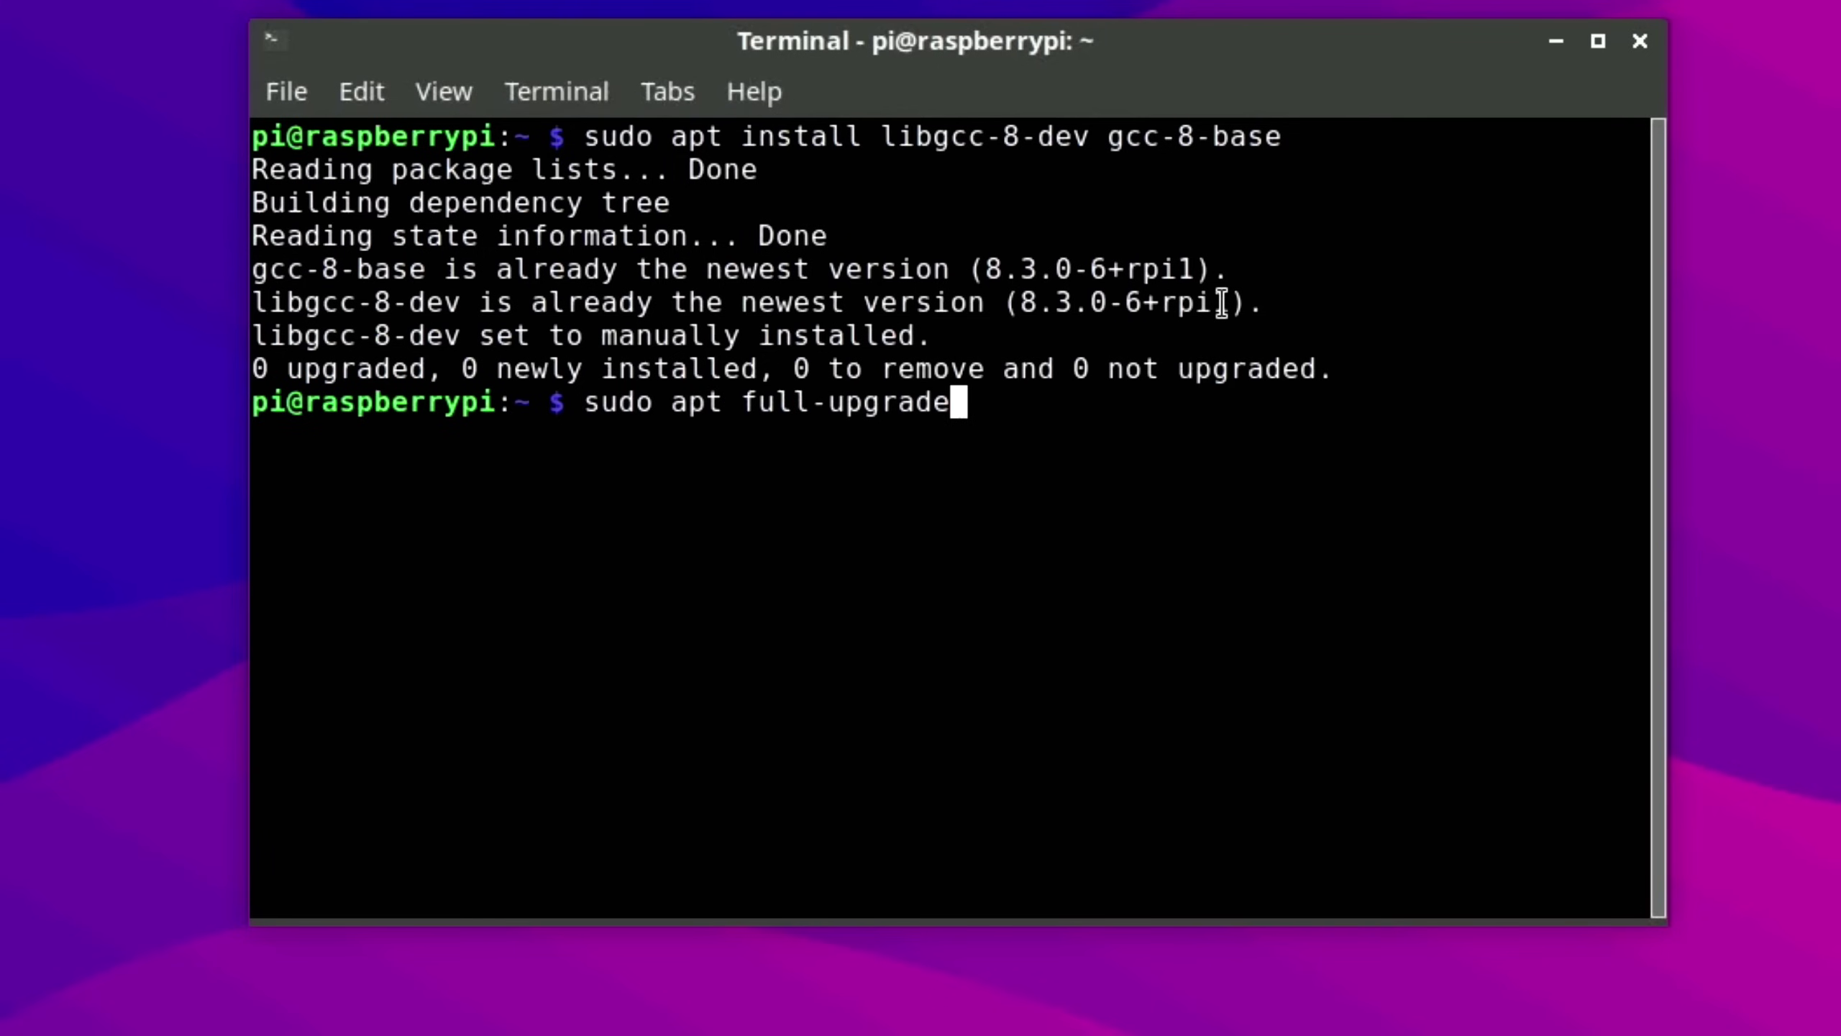
key("Return")
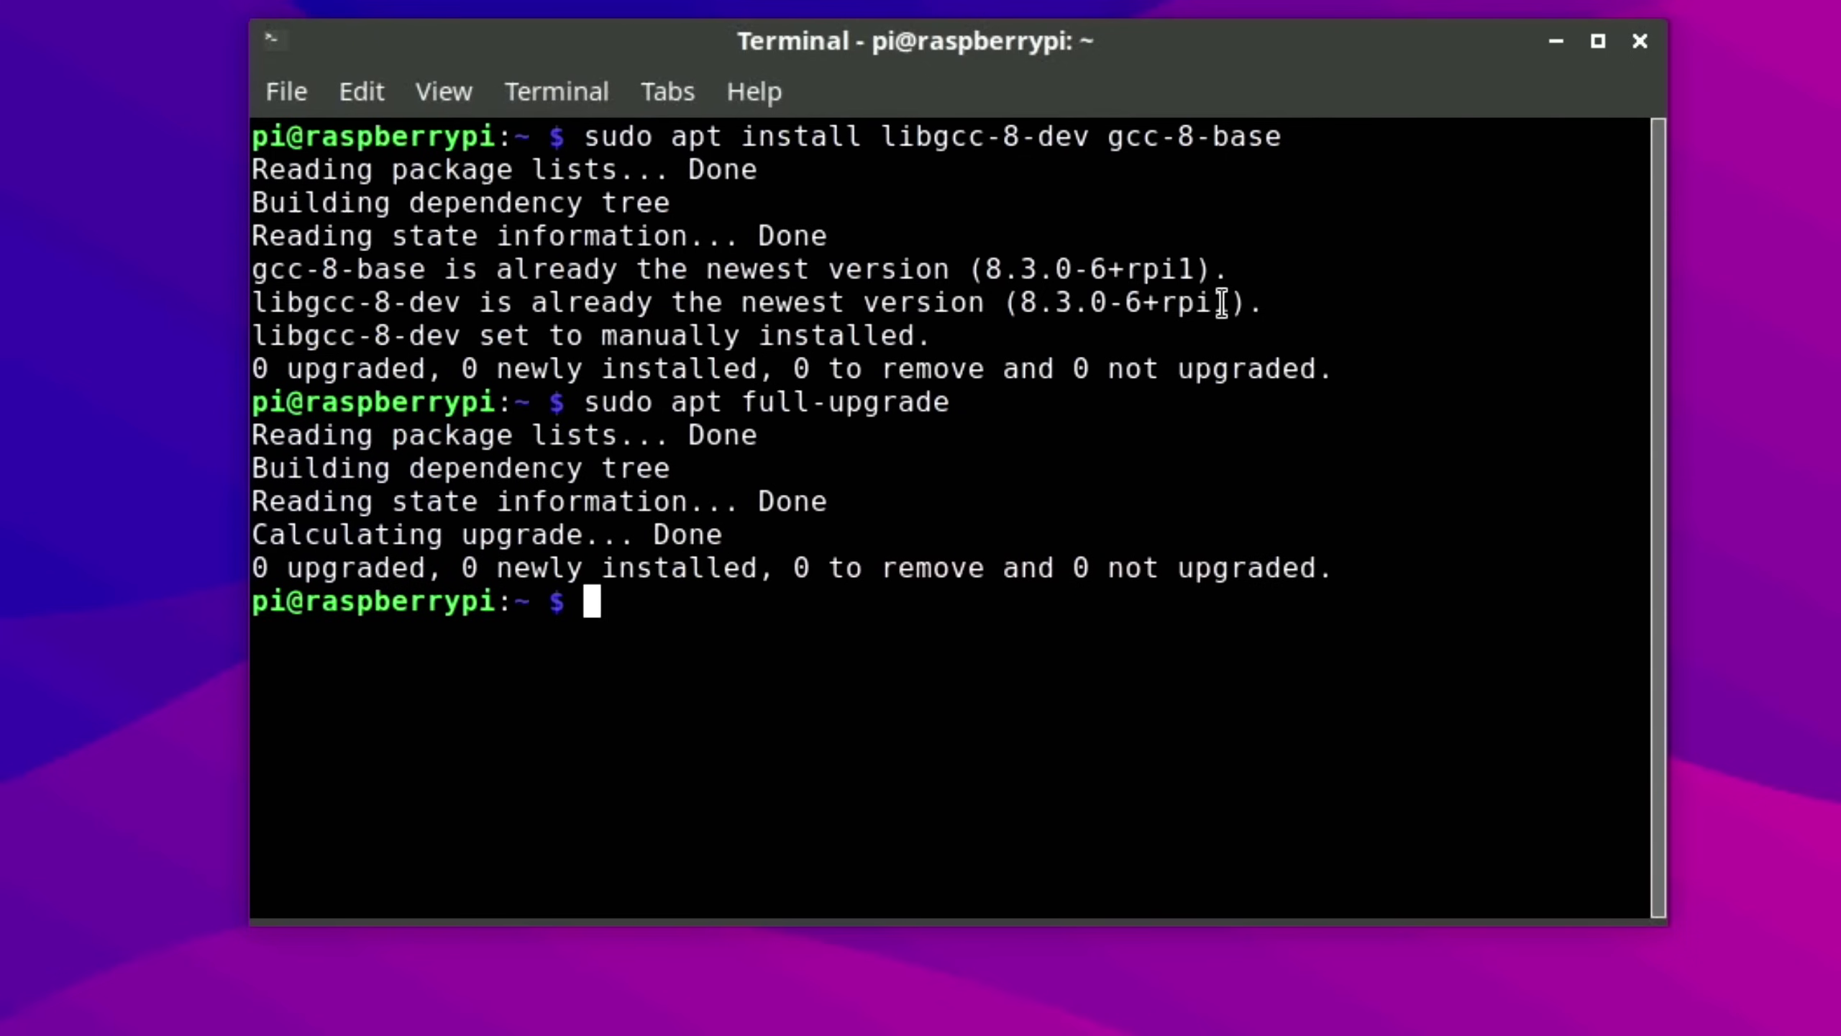
type("sudo apt install libgcc-8-dev gcc-8-base libc6-dev")
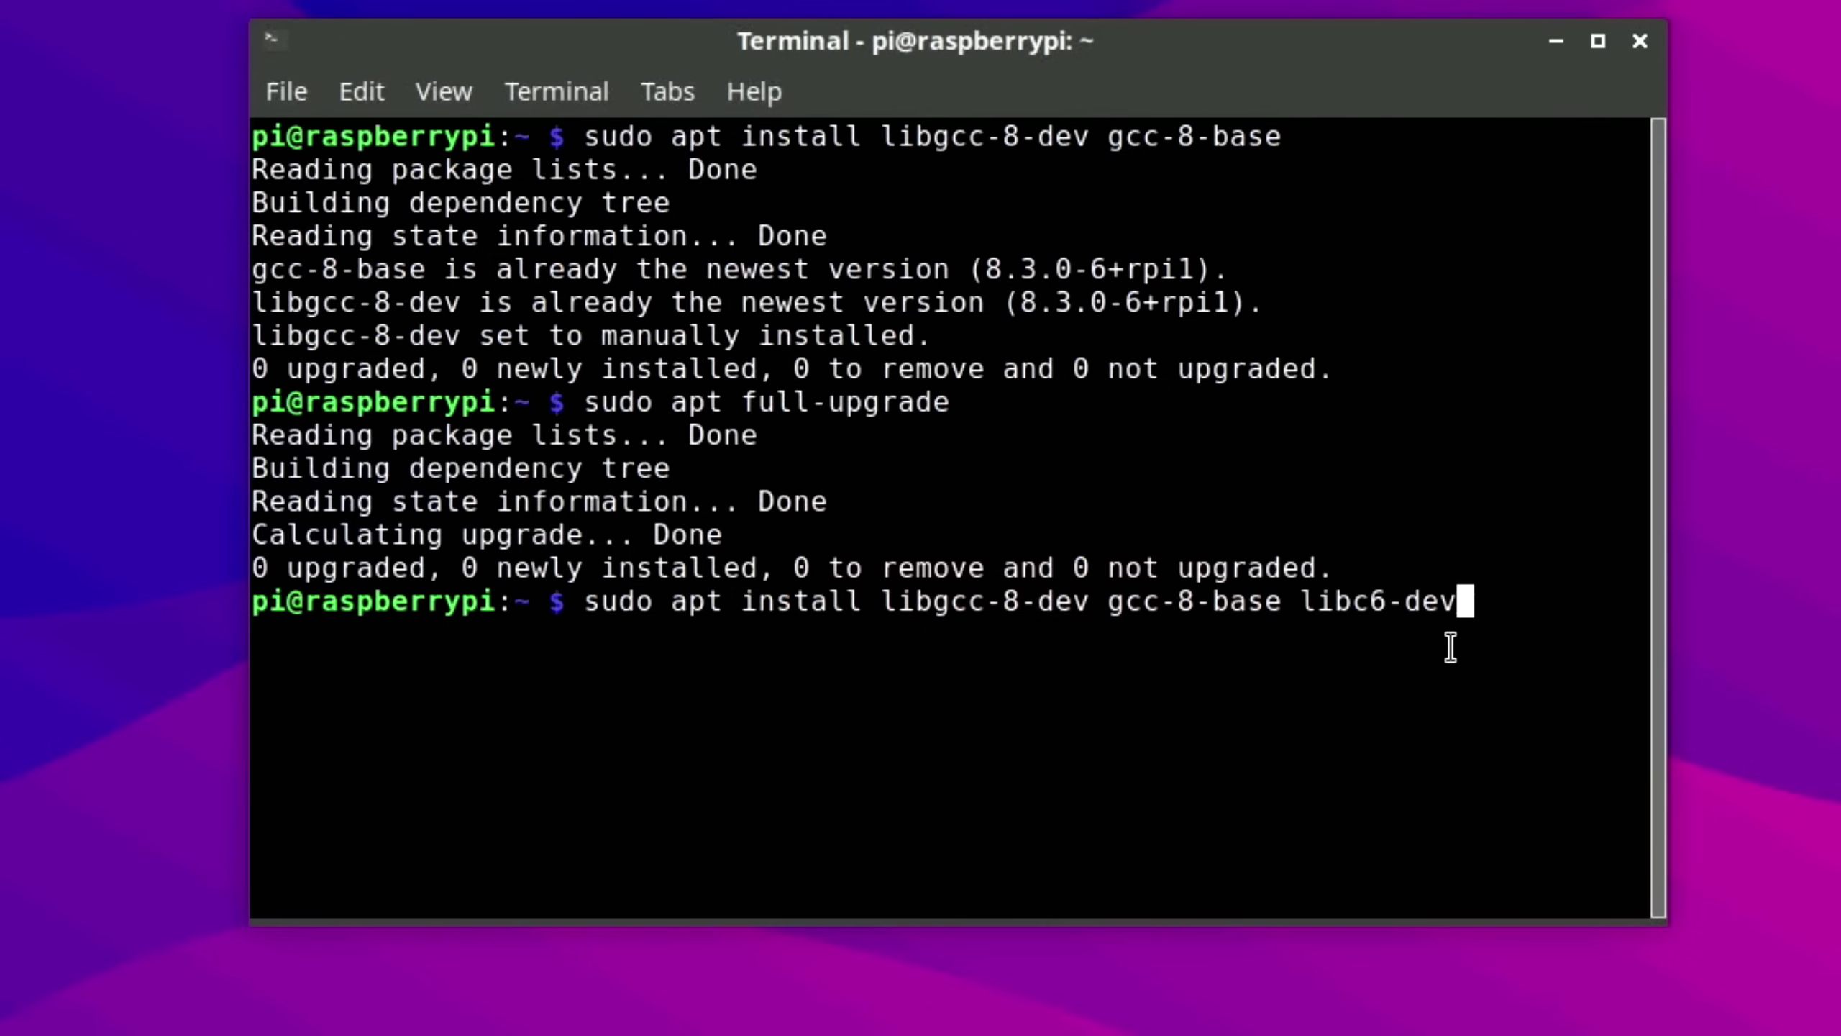
key("Return")
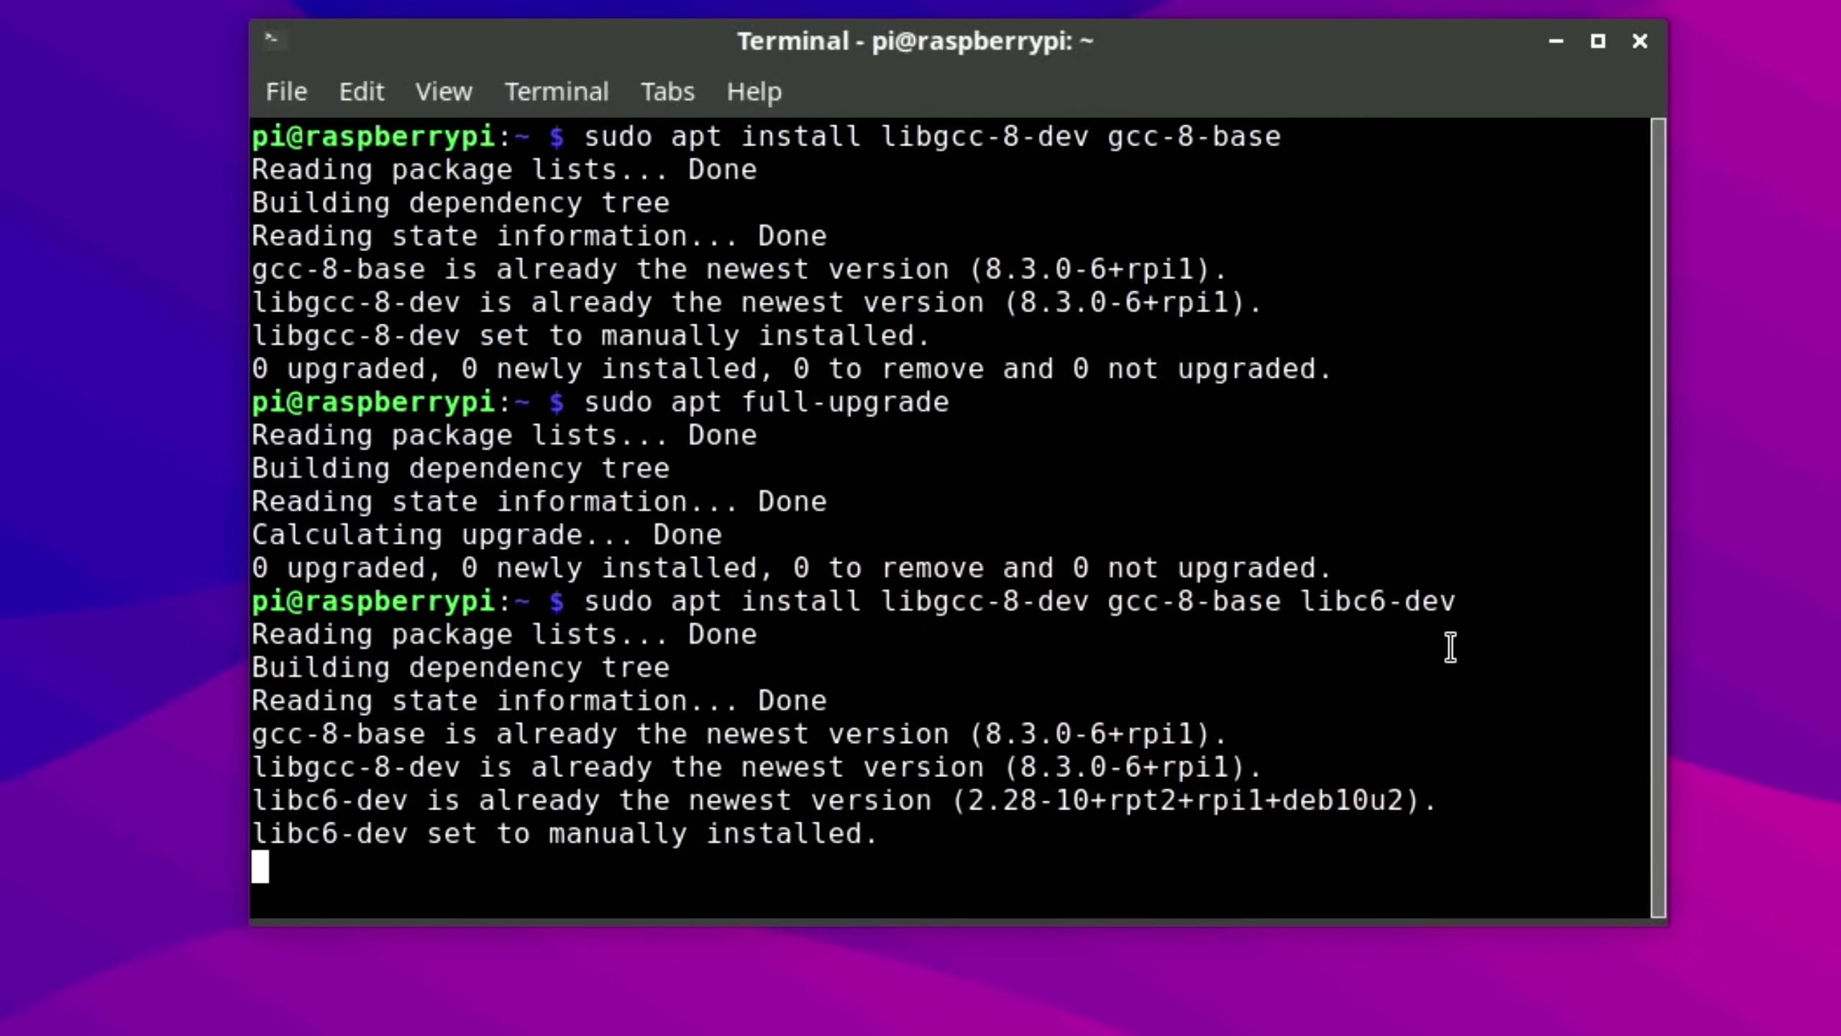
key("Up")
key("Up")
key("Return")
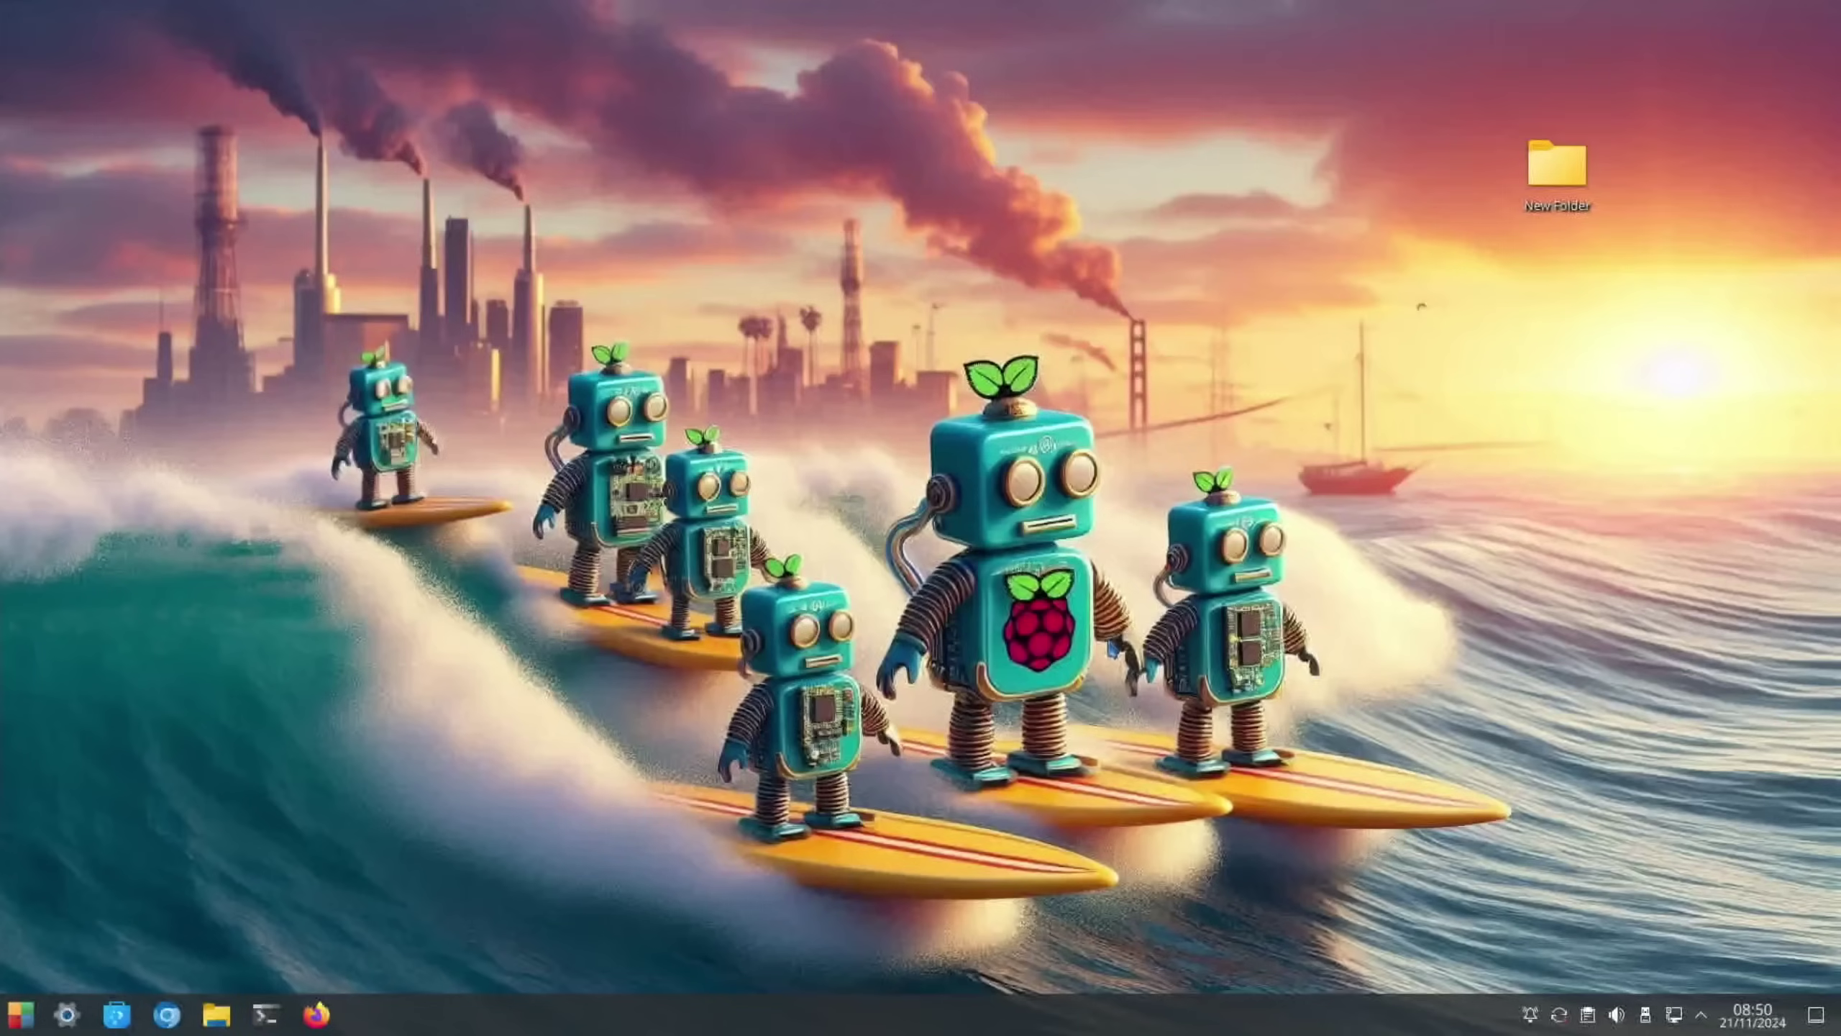
Launch Raspberry Pi Imager and select Raspberry Pi 5 as the device.
key("super")
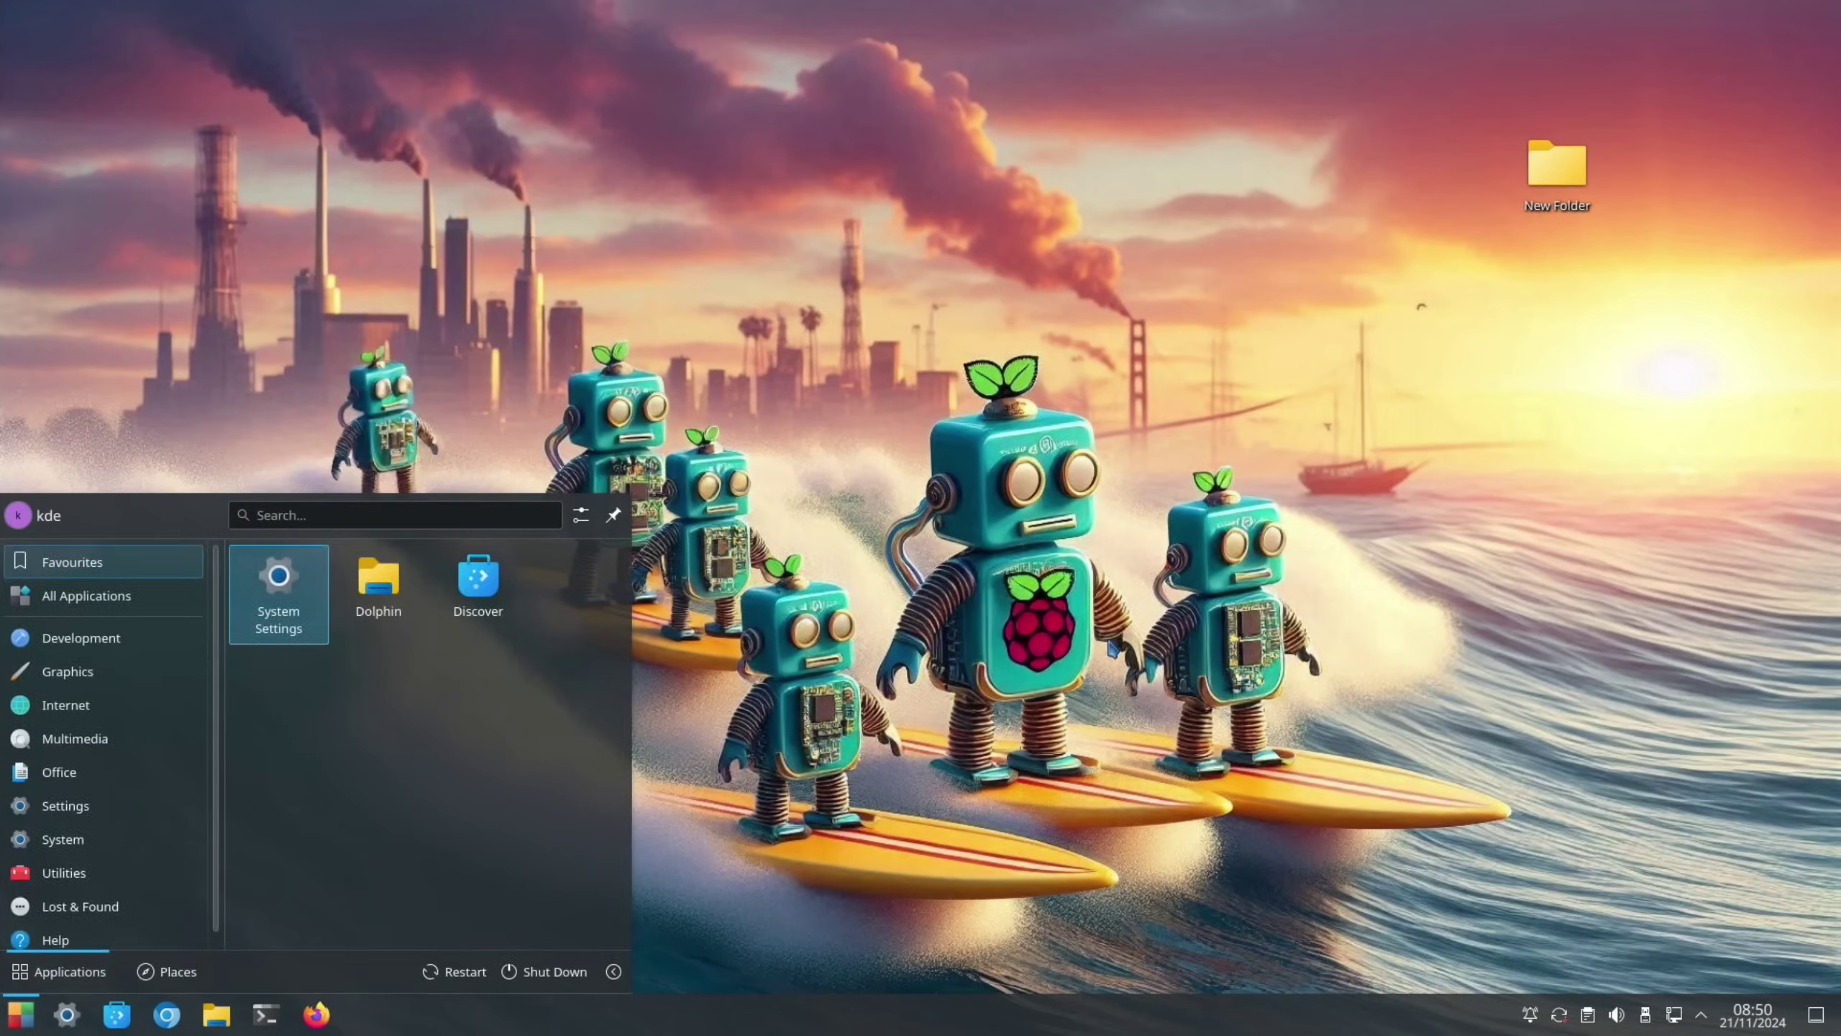
type("image")
key("Return")
left_click(718, 499)
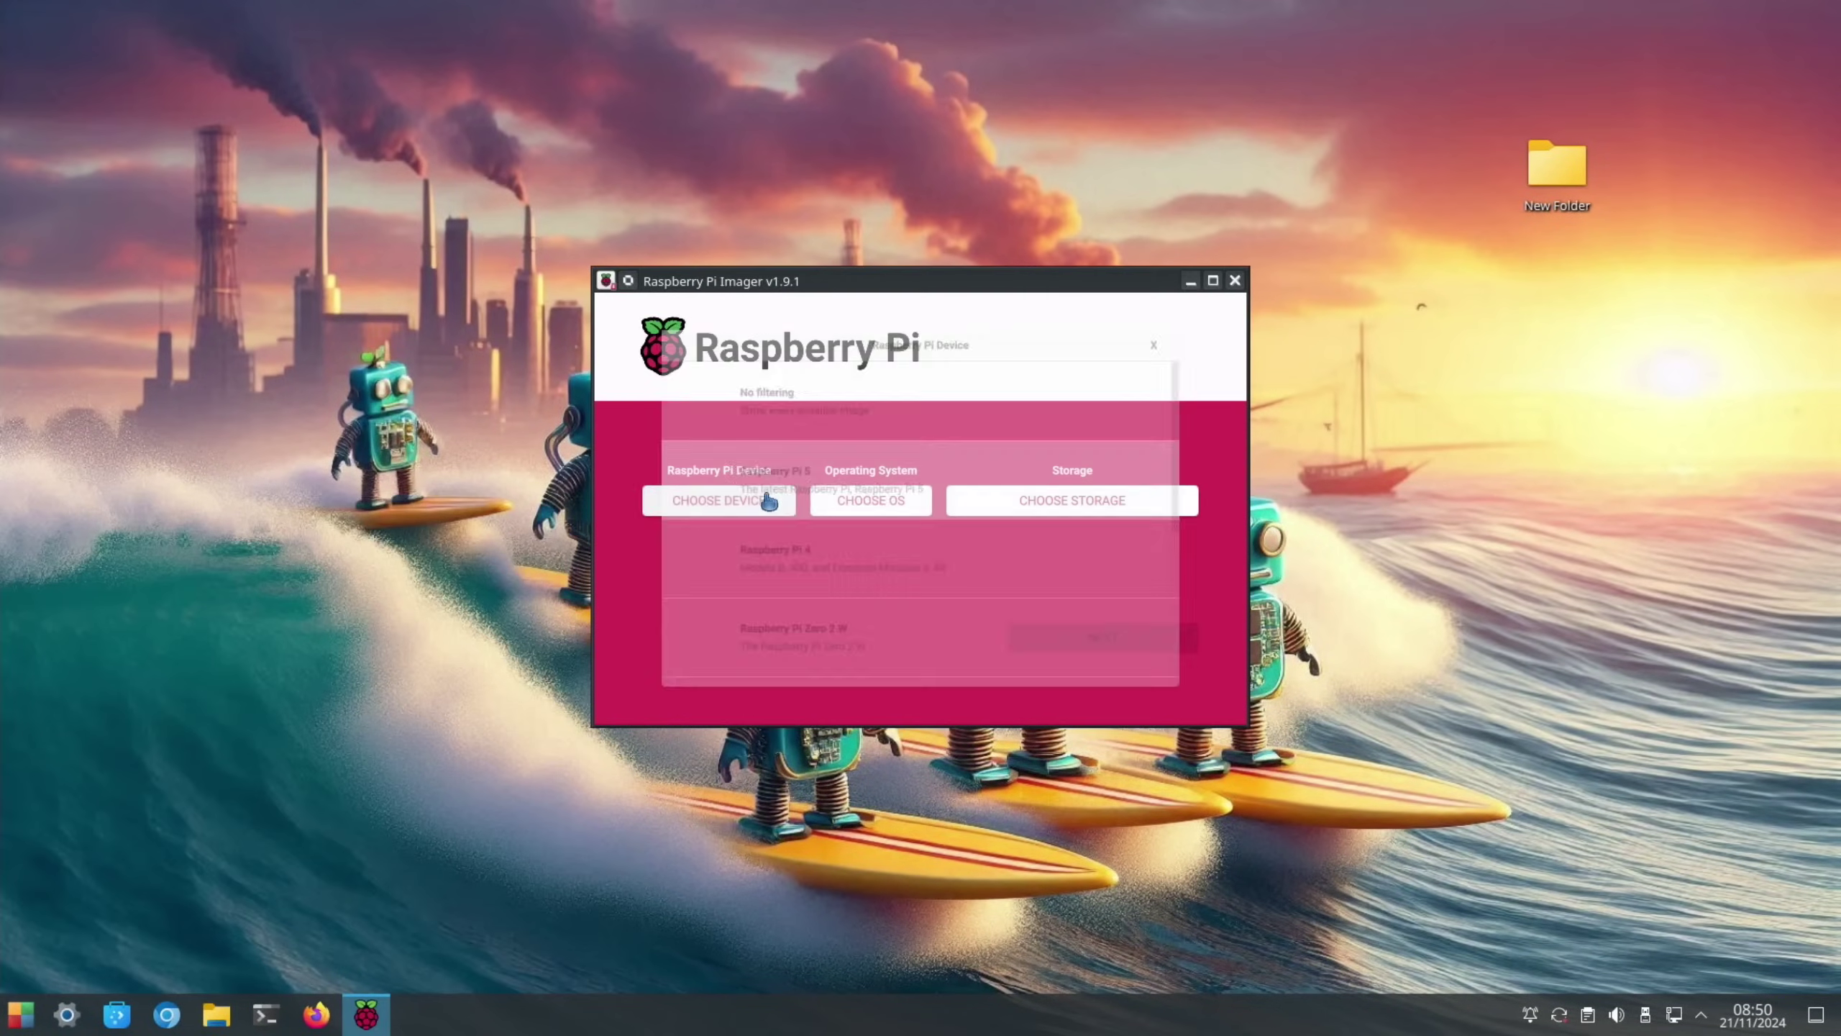
left_click(777, 483)
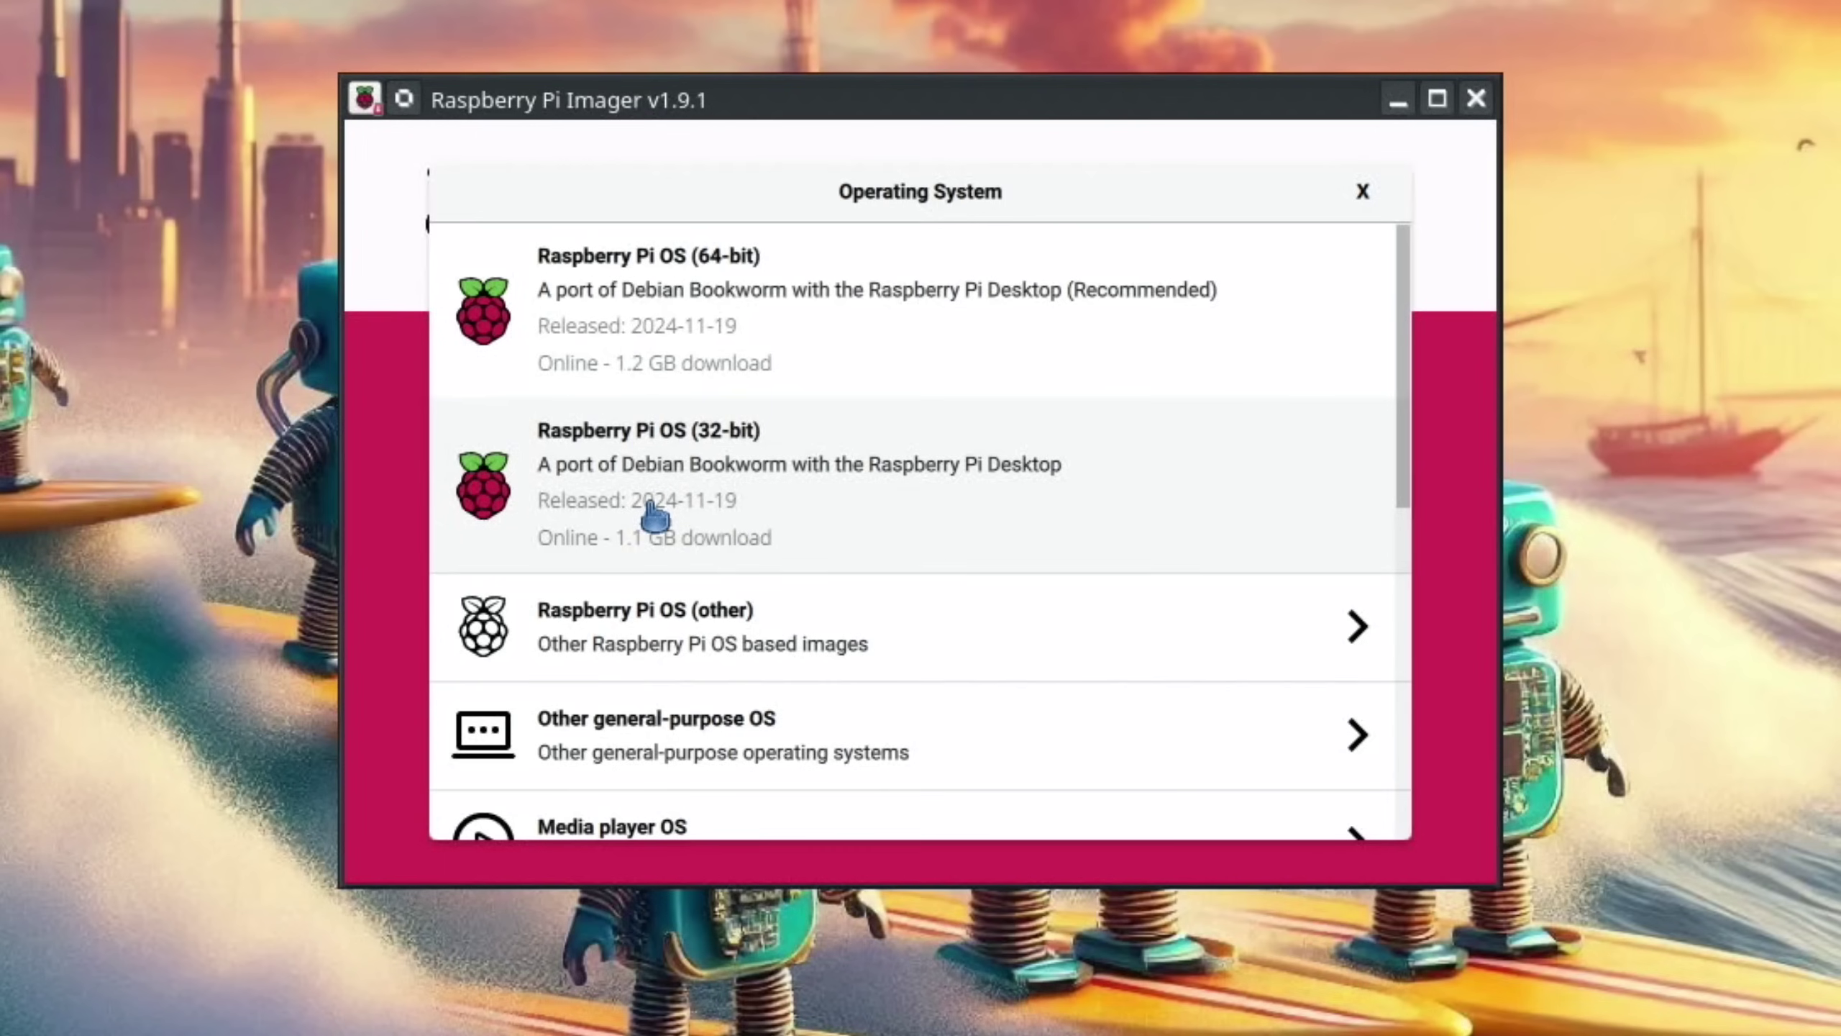
Write Raspberry Pi OS (32-bit) to the internal SD card without OS customisation.
left_click(695, 511)
left_click(1216, 490)
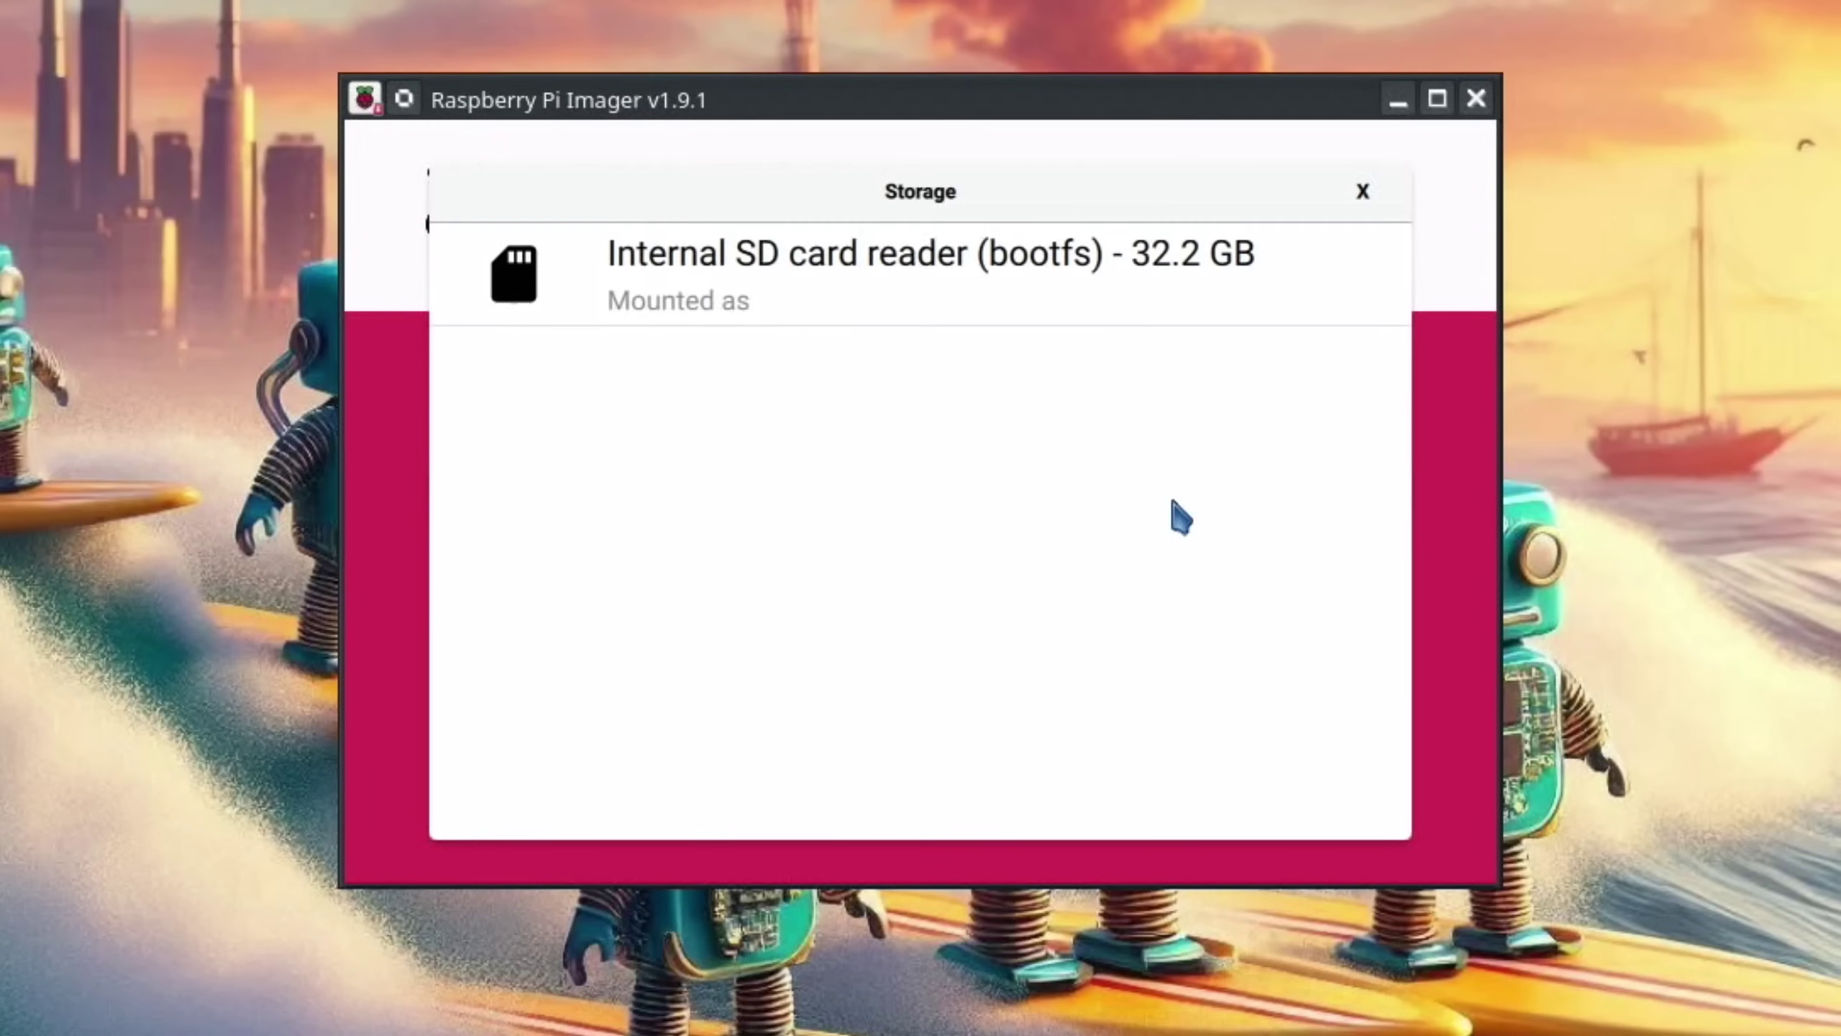
left_click(884, 310)
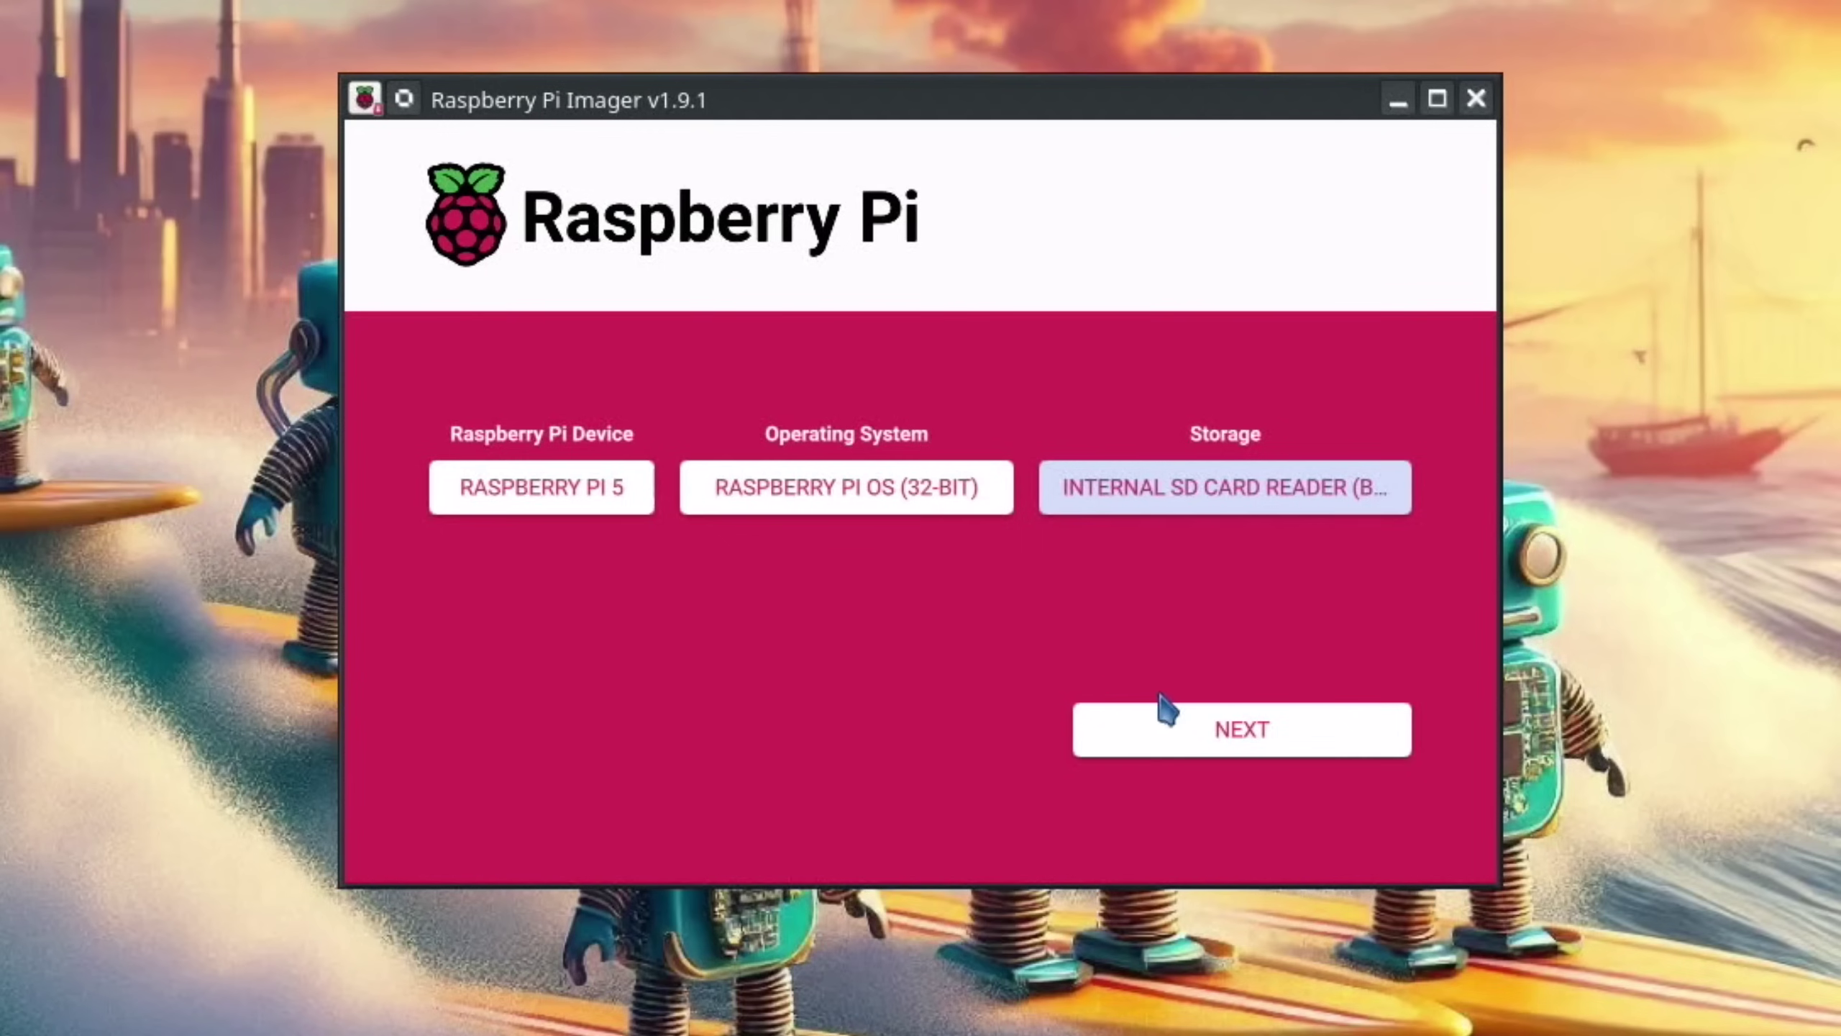
left_click(1205, 732)
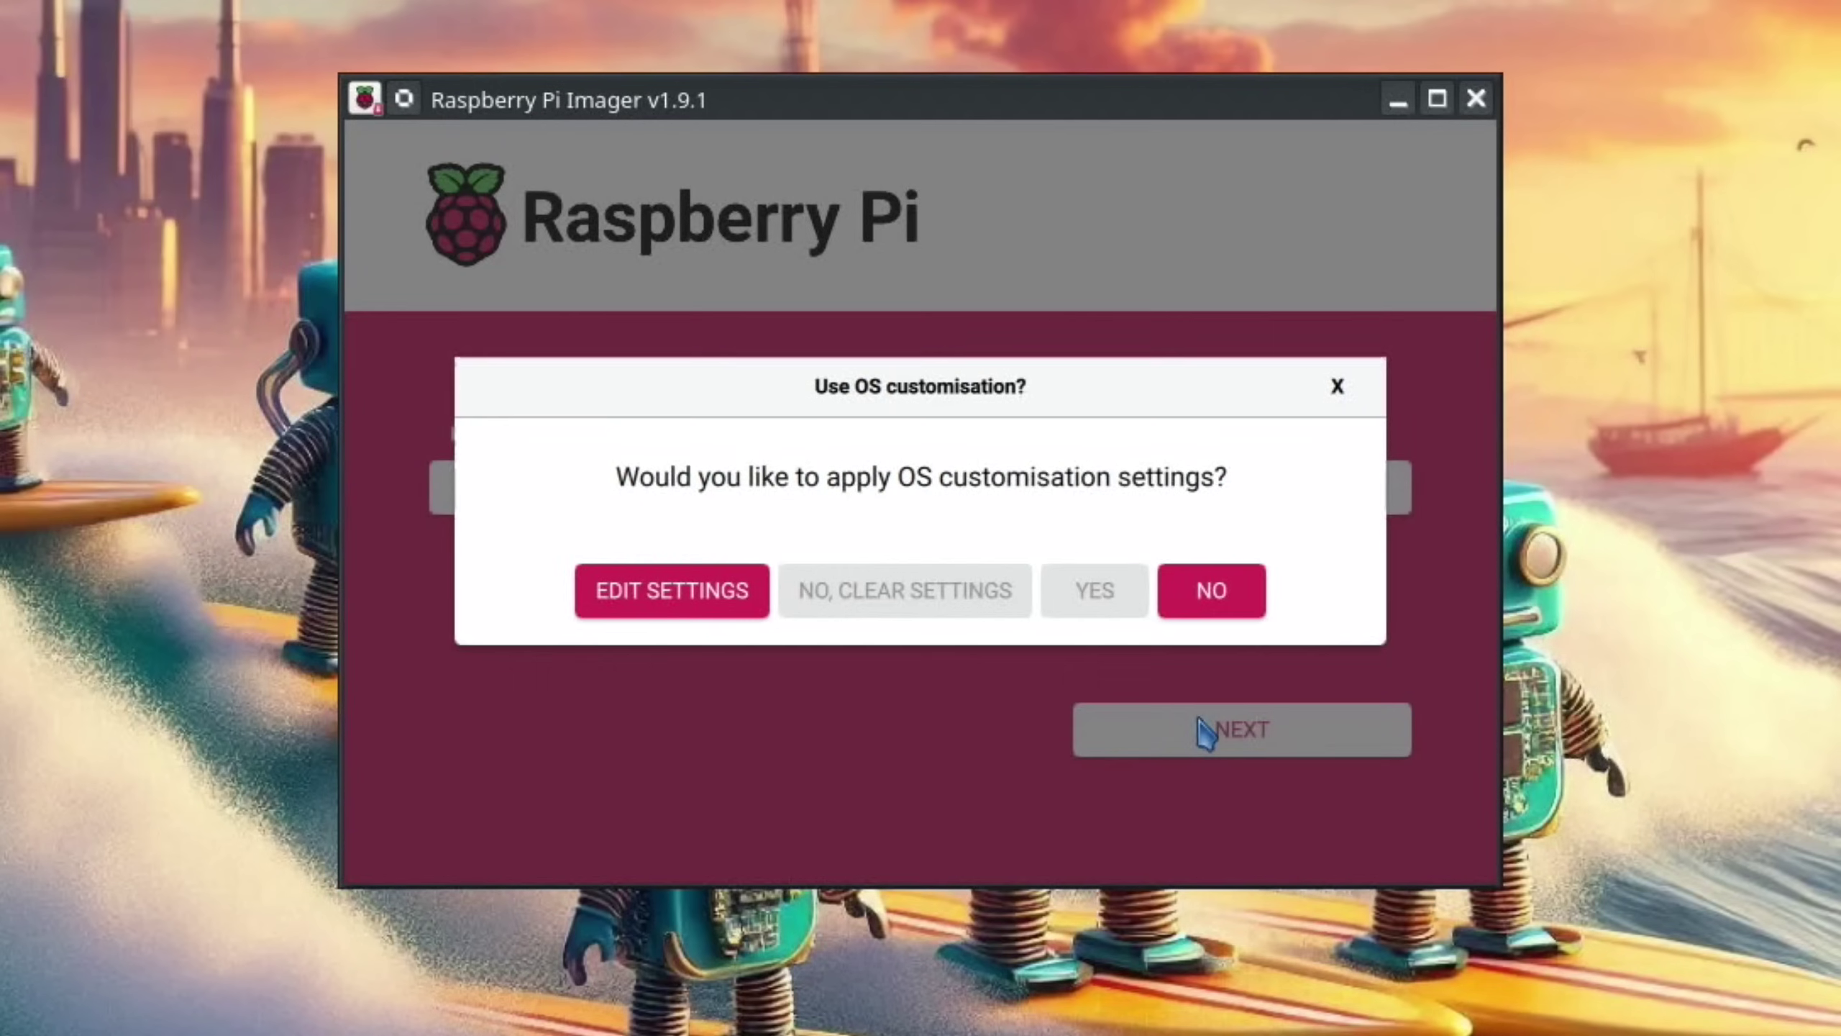
left_click(1223, 590)
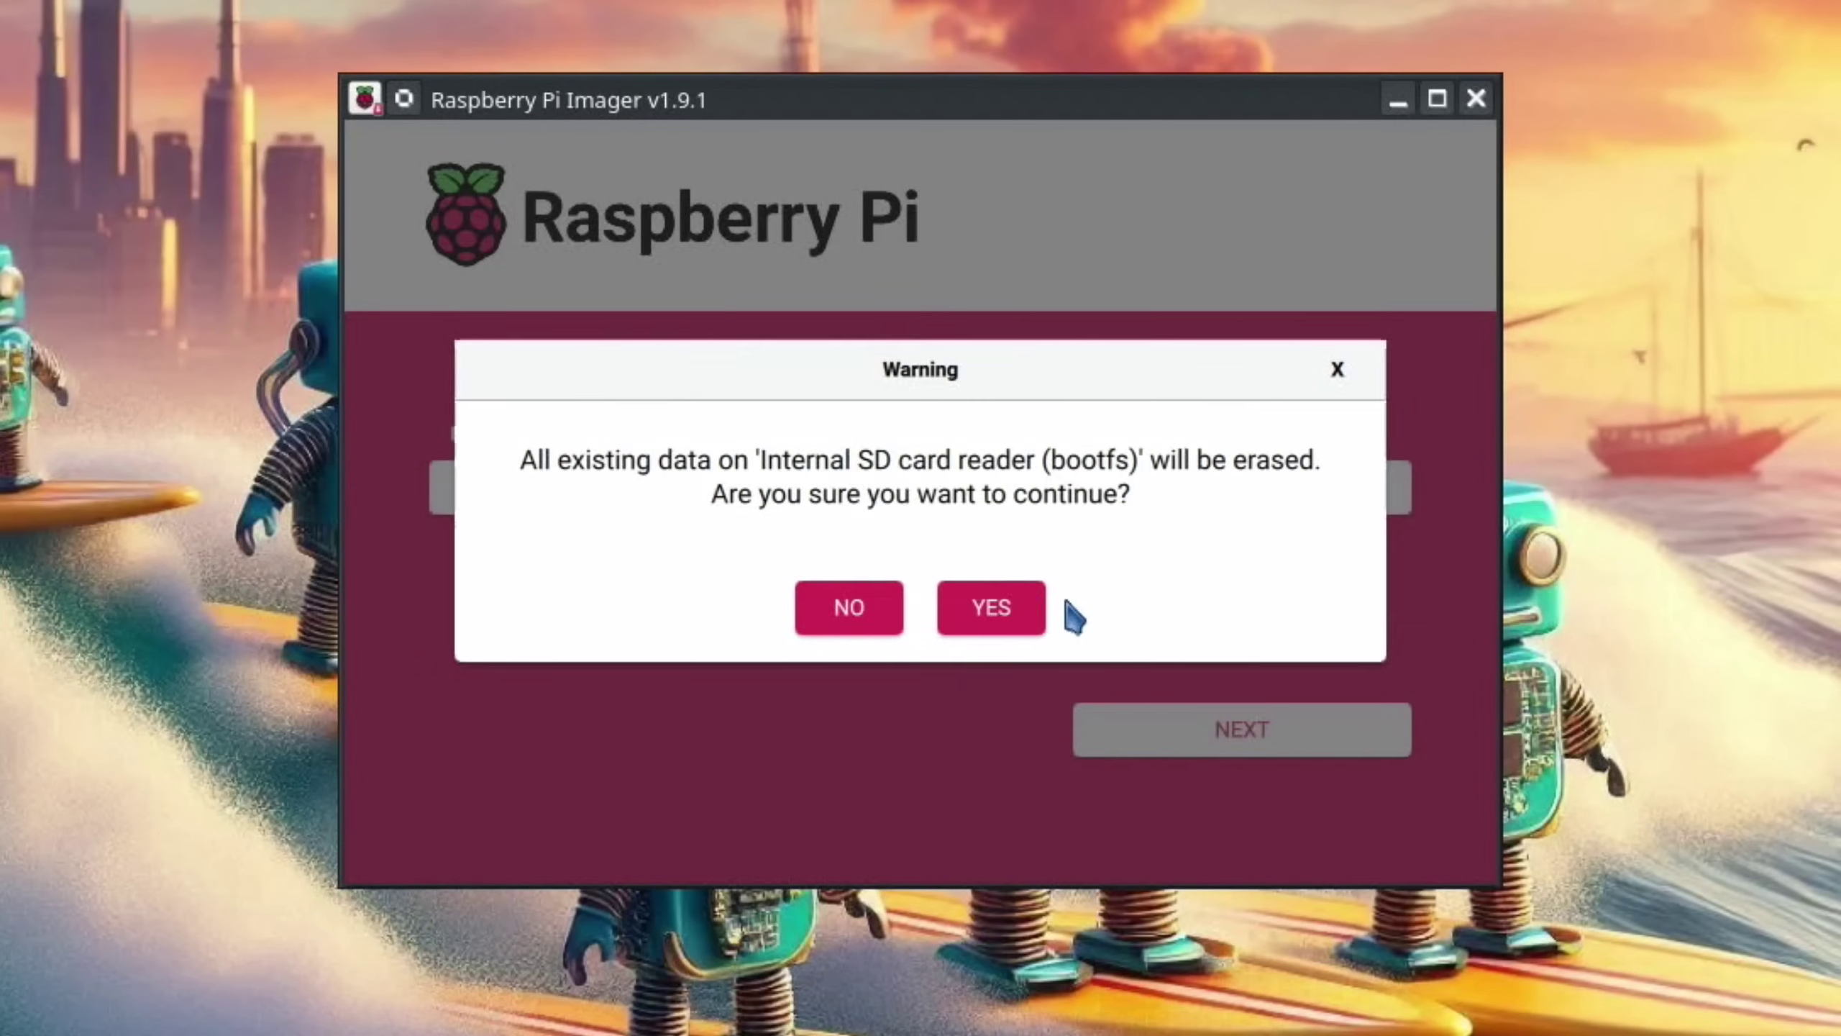
left_click(990, 605)
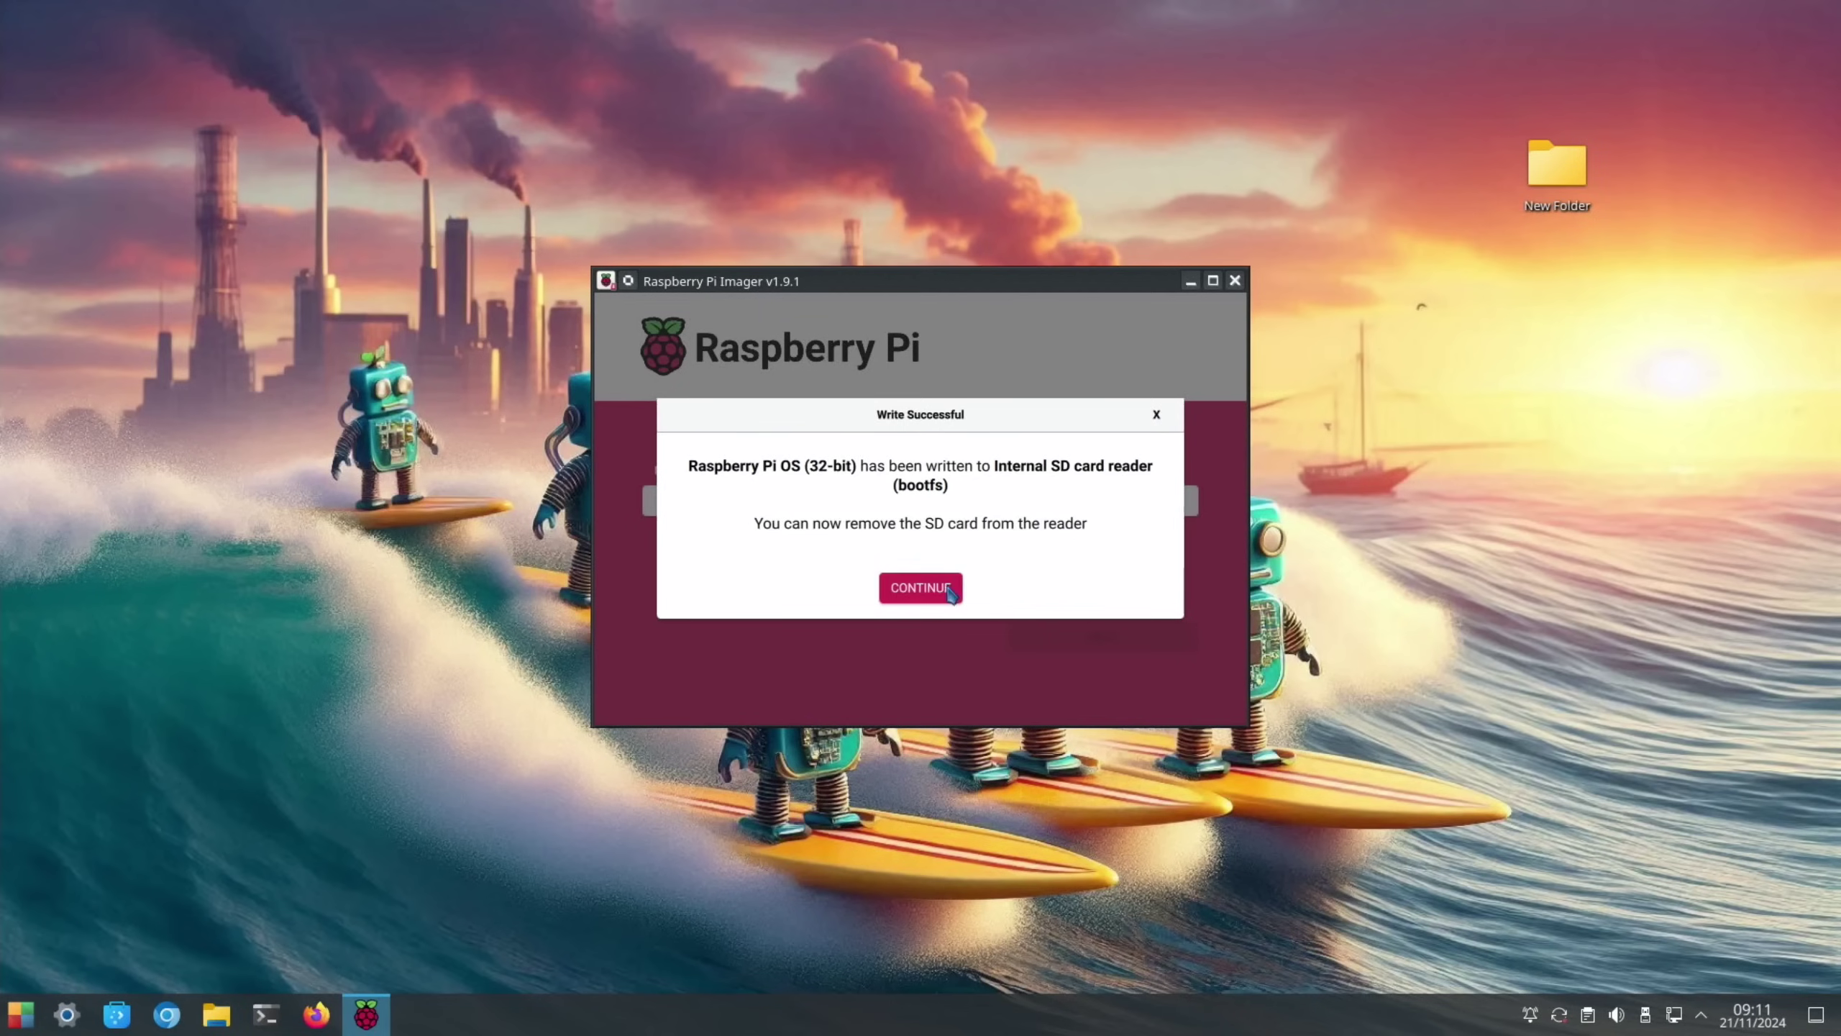
left_click(921, 593)
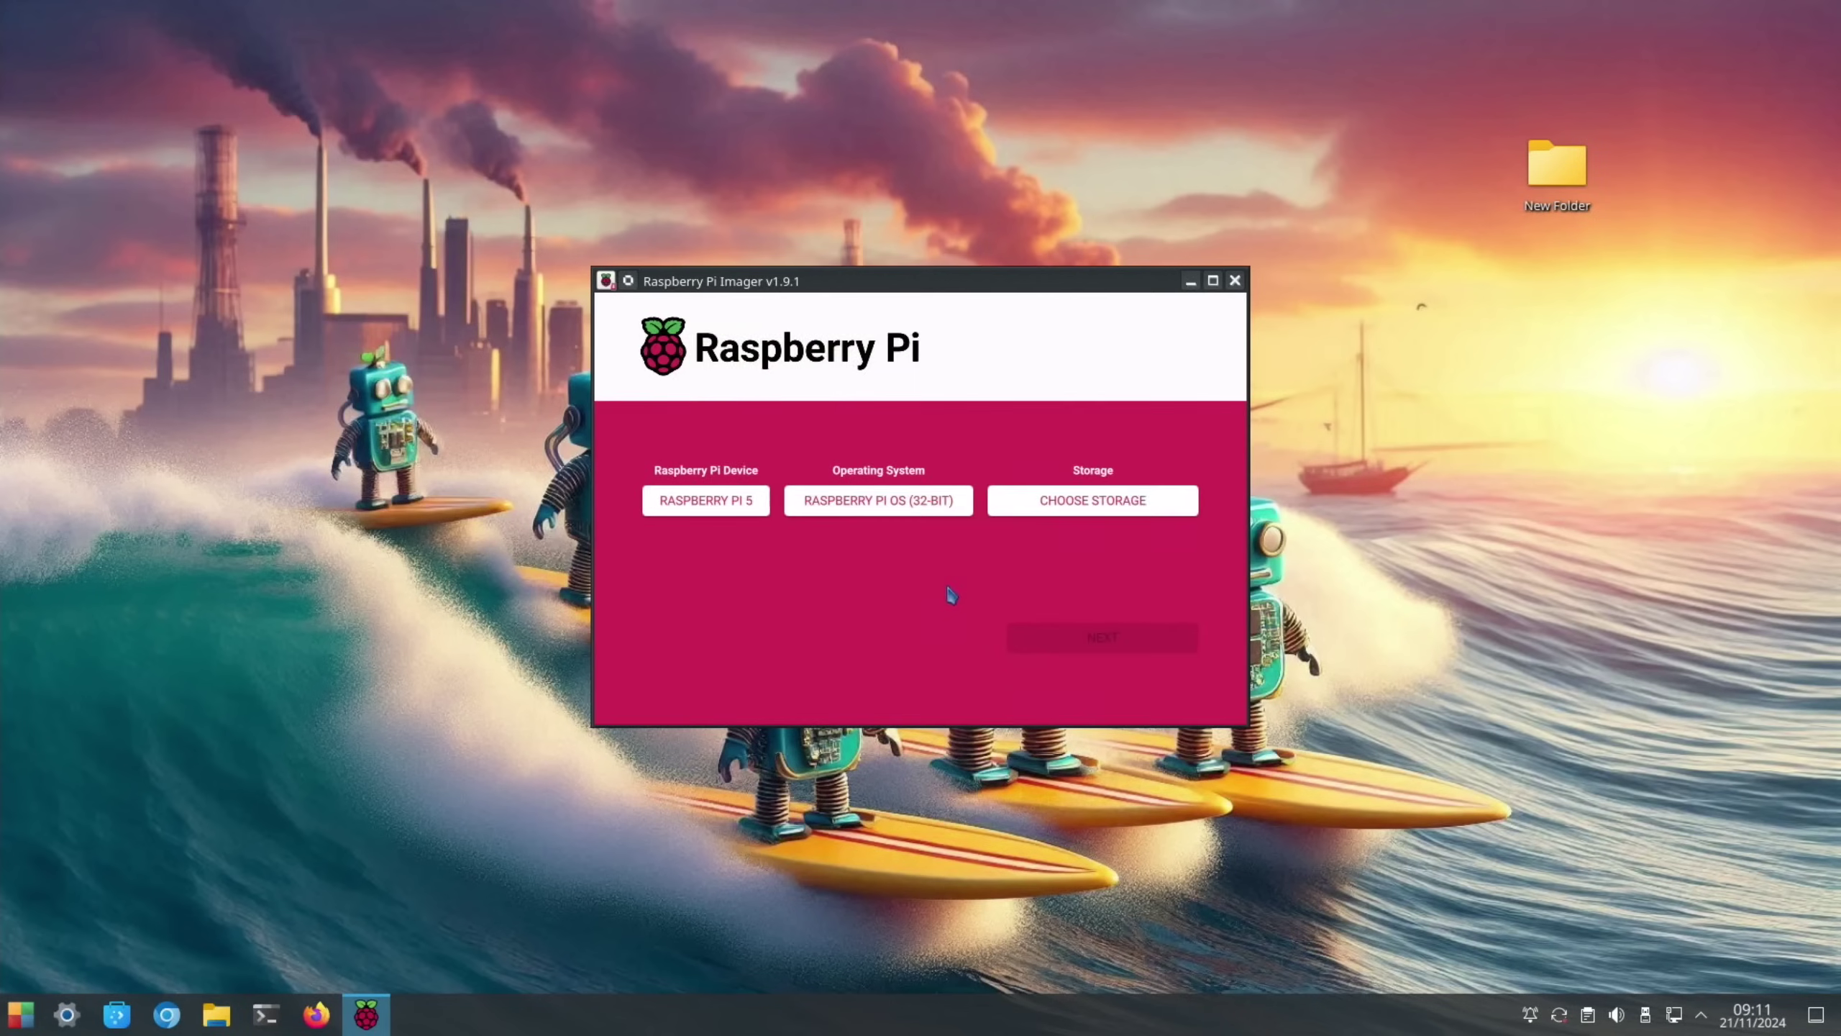
Close Imager and open the SD card's bootfs partition in Dolphin.
left_click(1235, 281)
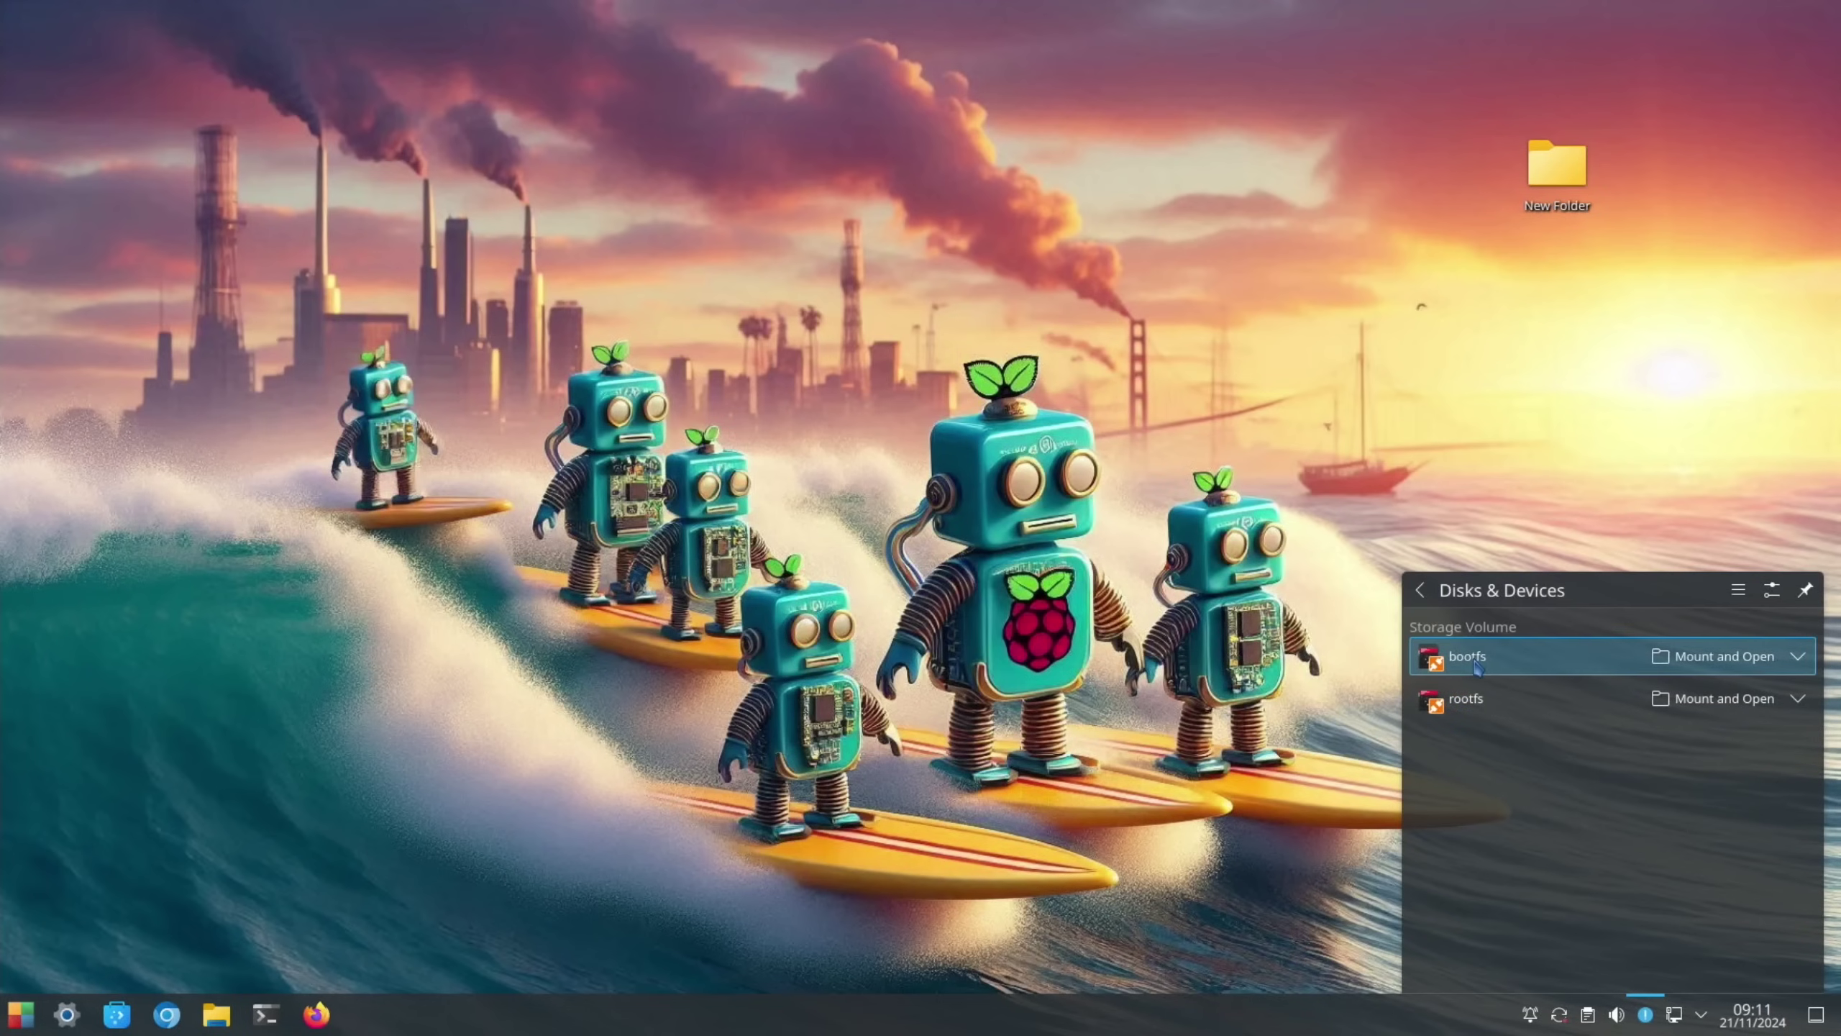
left_click(1712, 656)
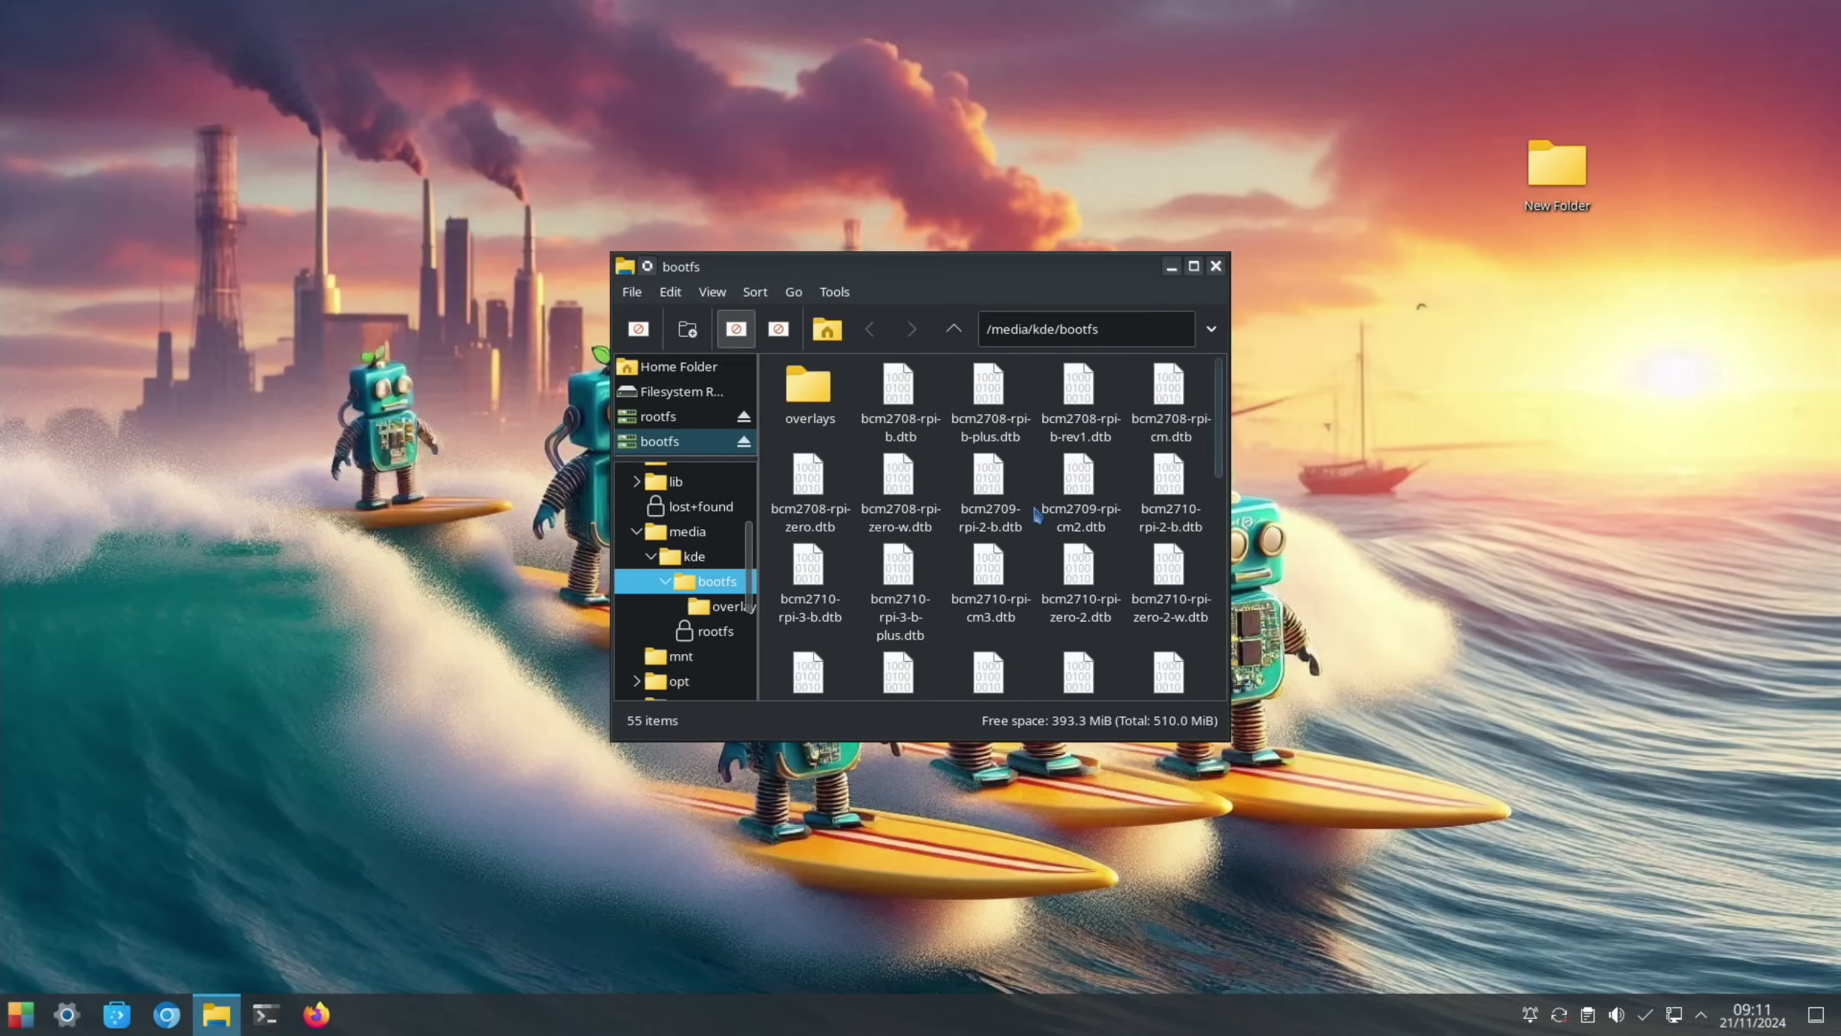
left_click_drag(1006, 270, 559, 65)
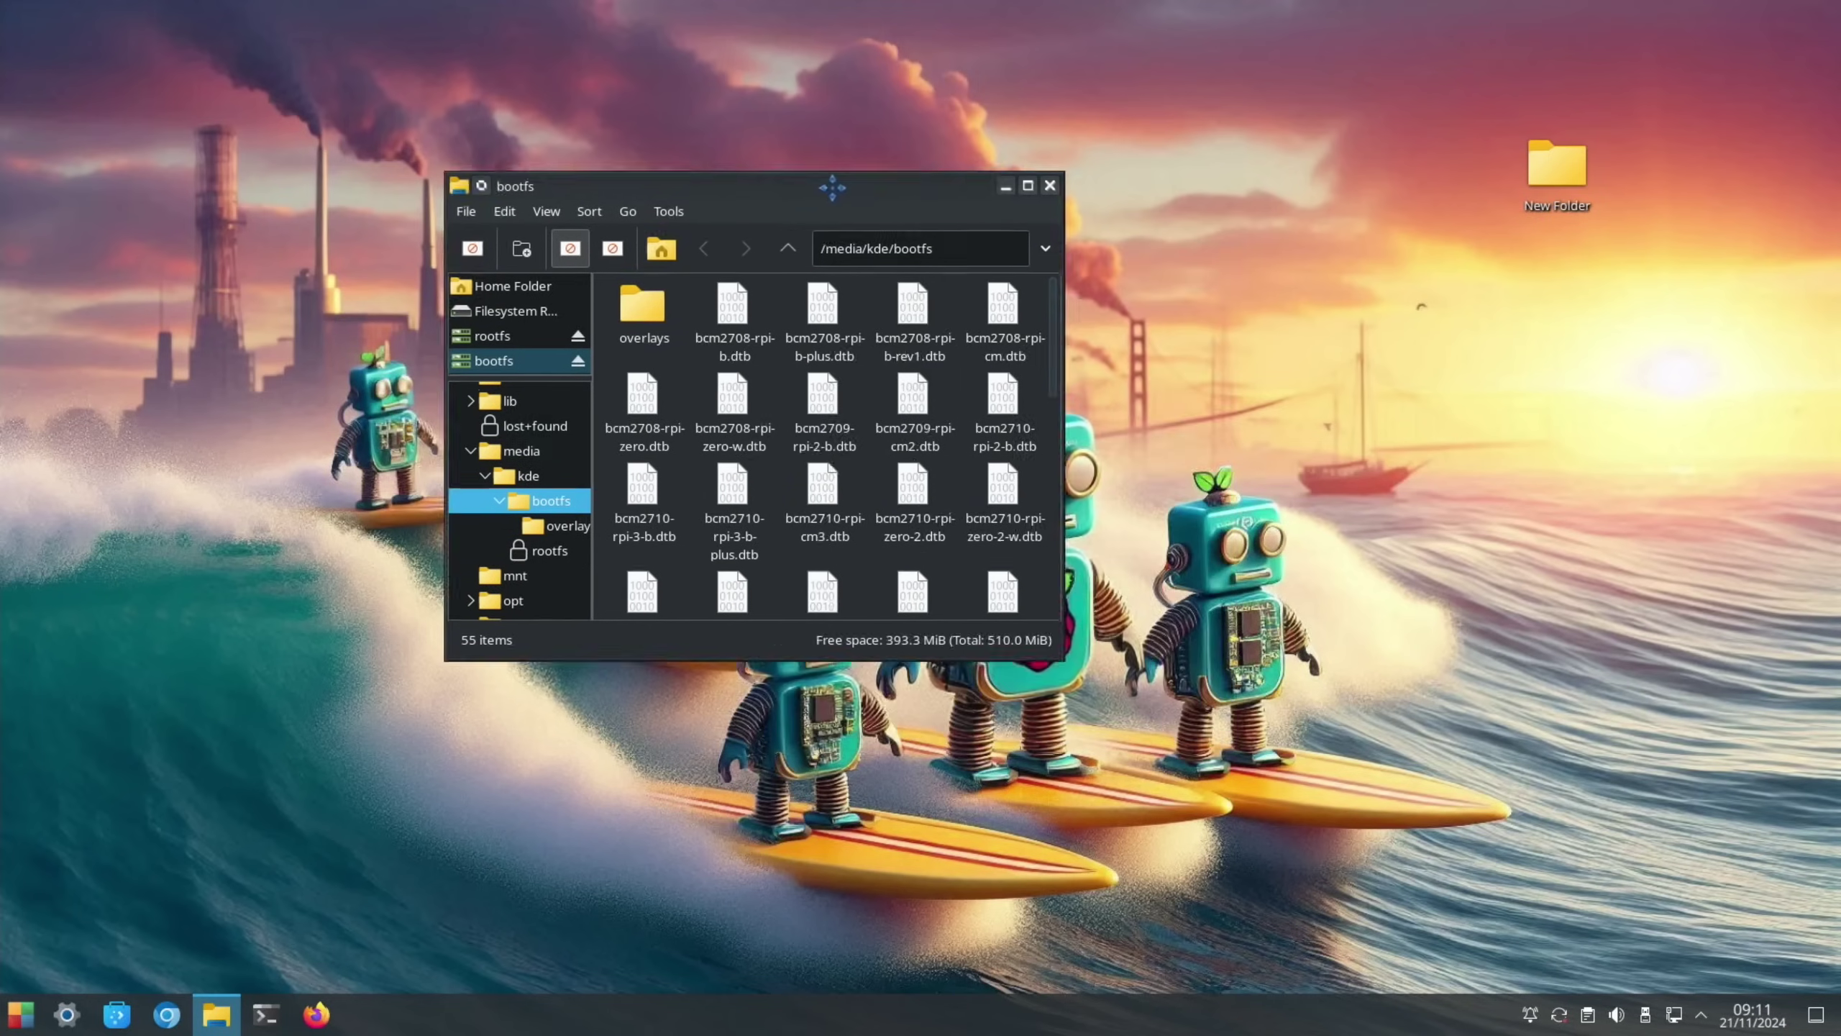
Rename the desktop New Folder to '64 bit' and create a new desktop folder '32'.
right_click(1563, 201)
left_click(1594, 259)
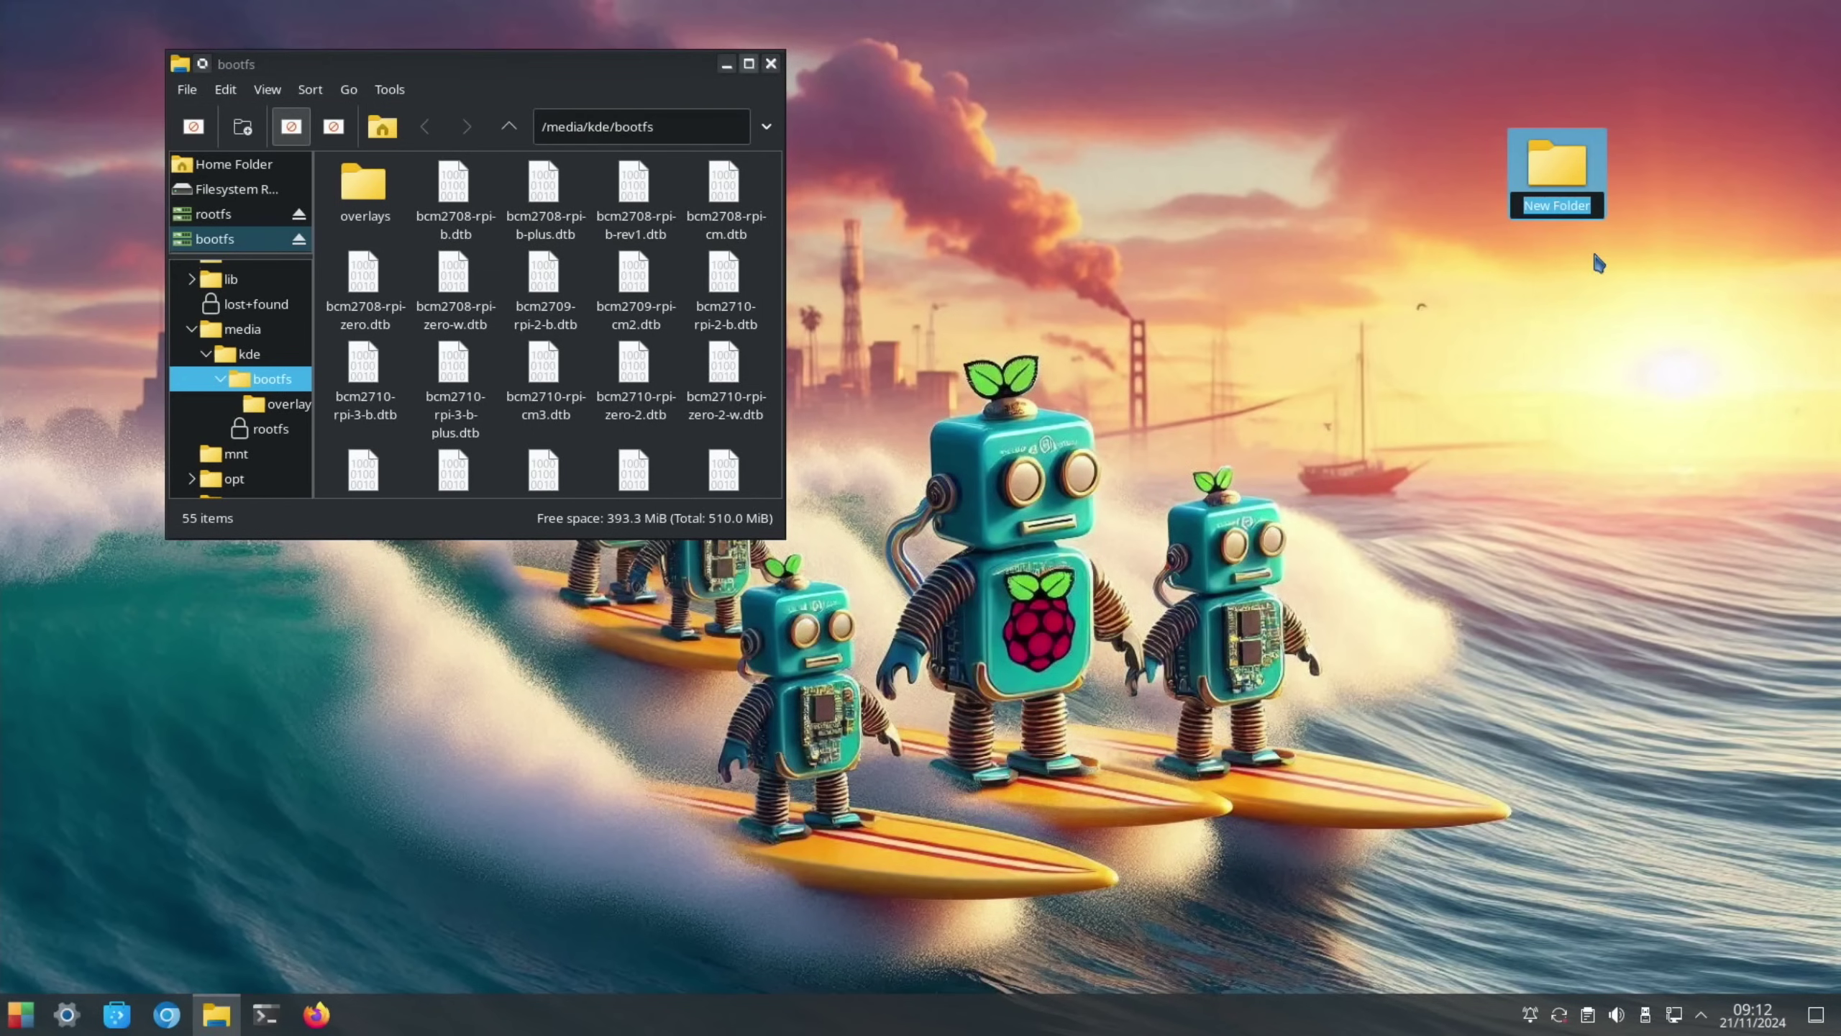
type("64 bi")
type("t")
key("Return")
right_click(1597, 288)
left_click(1656, 361)
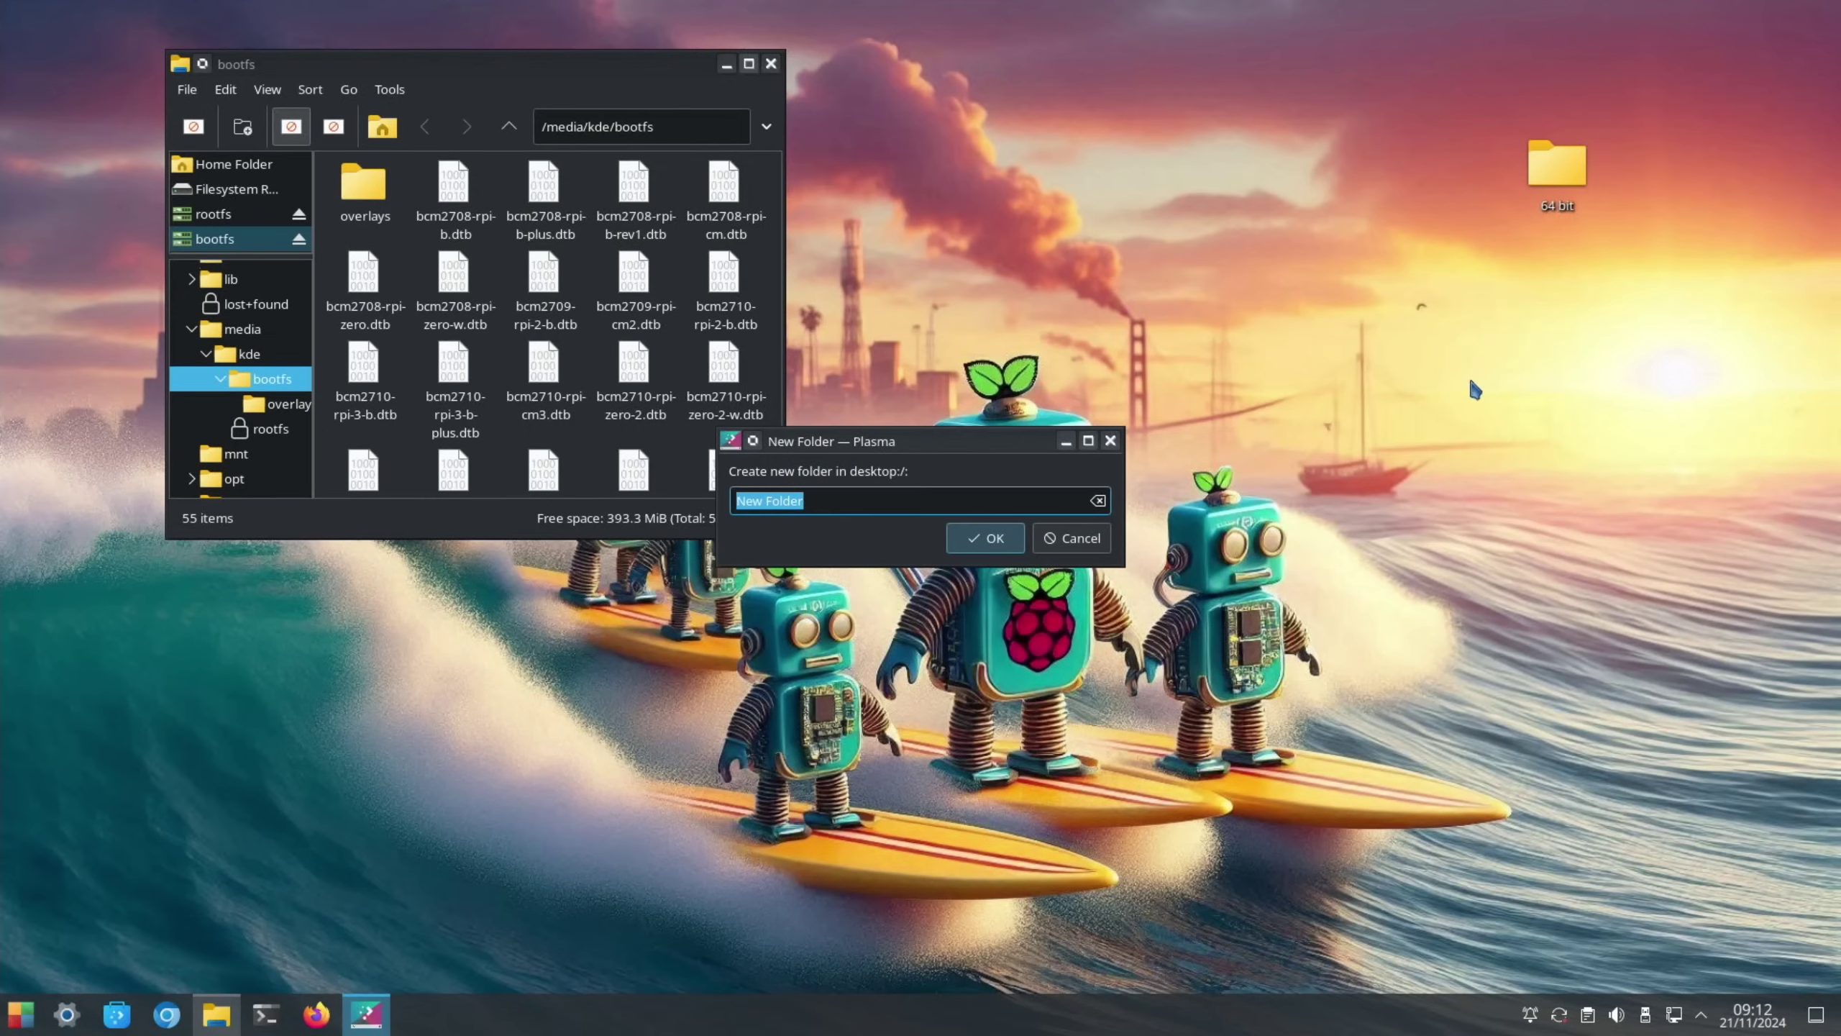
type("32")
key("Return")
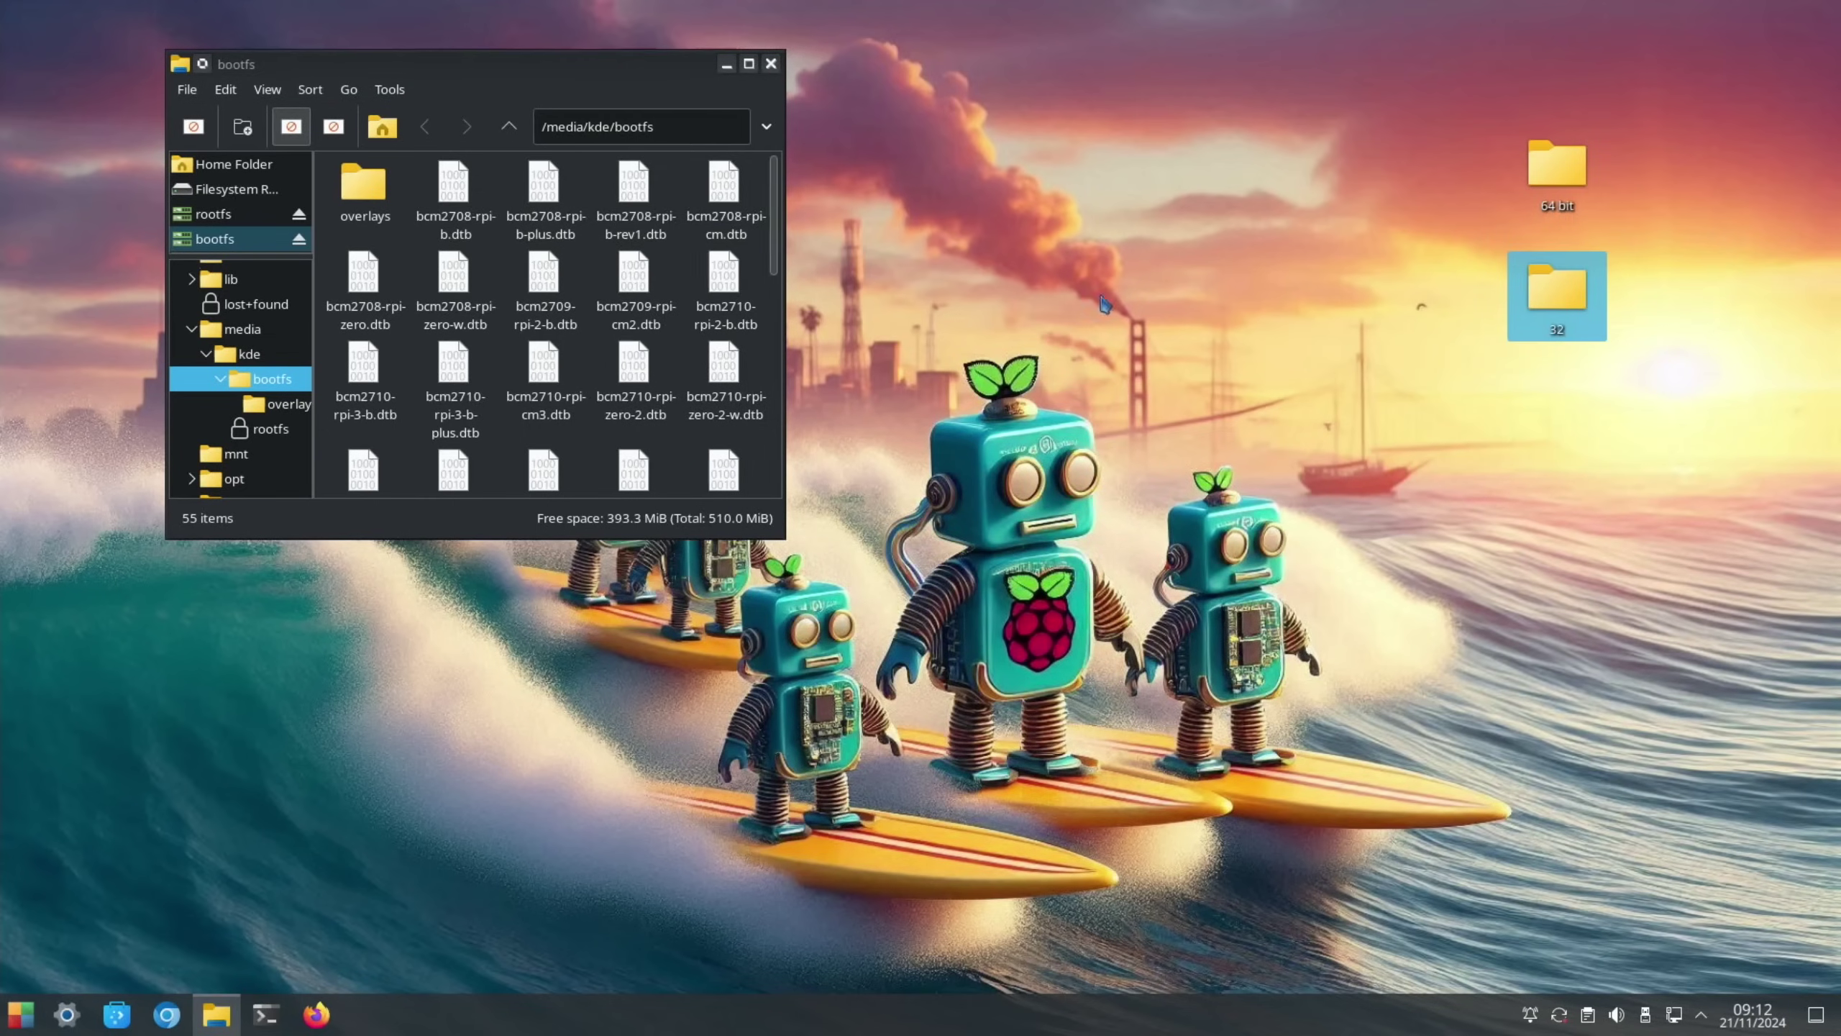
Open the 64 bit folder beside bootfs and copy bcm2712-rpi-5-b.dtb into the 32 folder.
double_click(1557, 170)
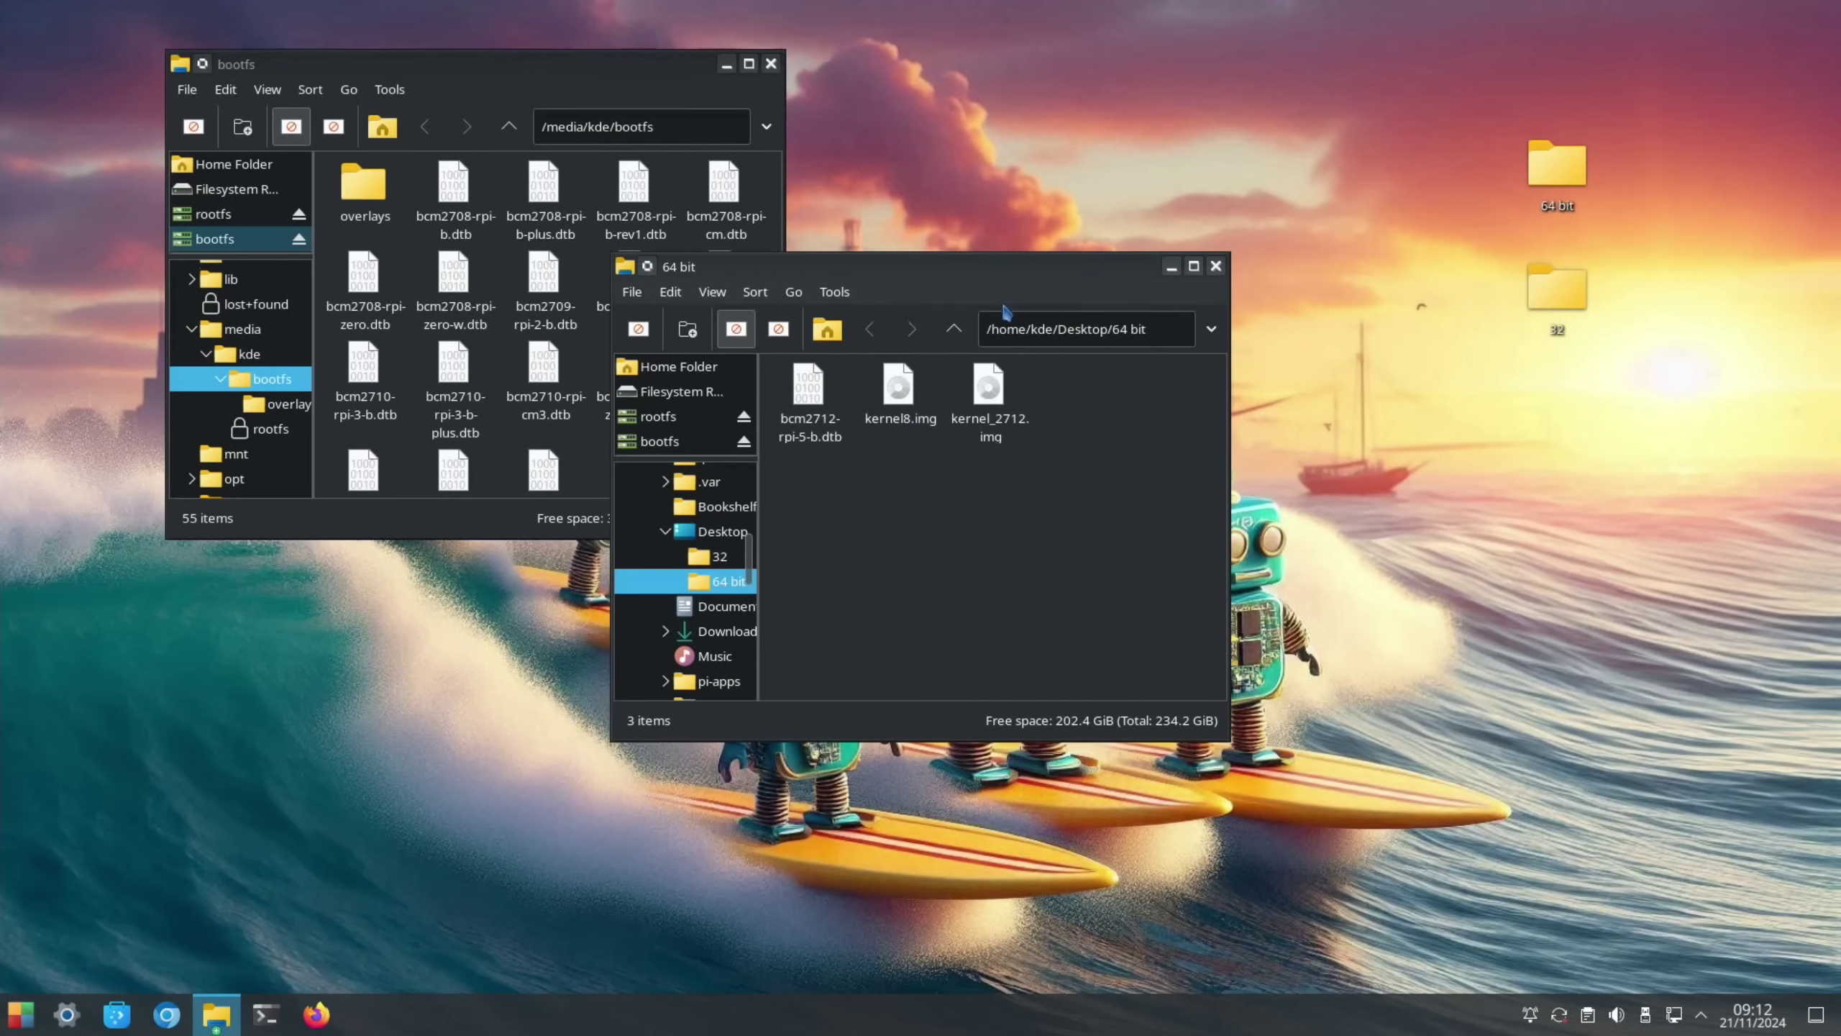
left_click_drag(1011, 272, 1213, 36)
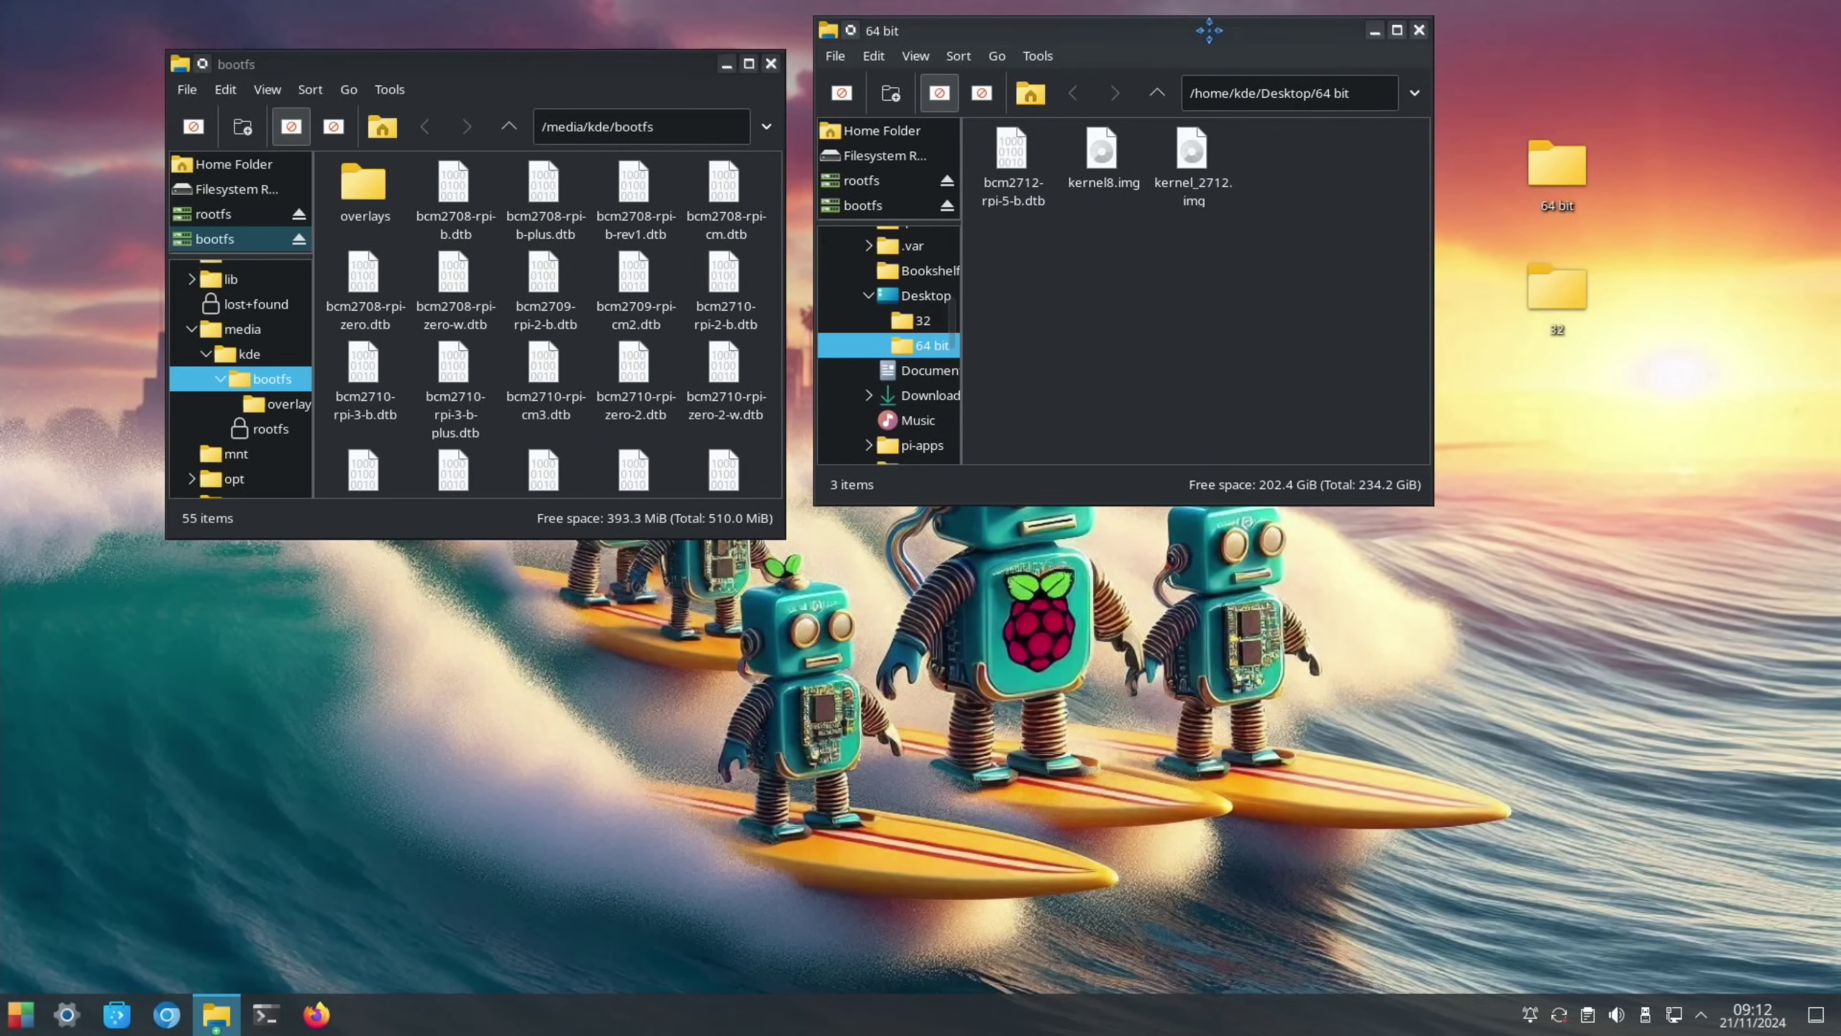
left_click_drag(508, 89, 1138, 558)
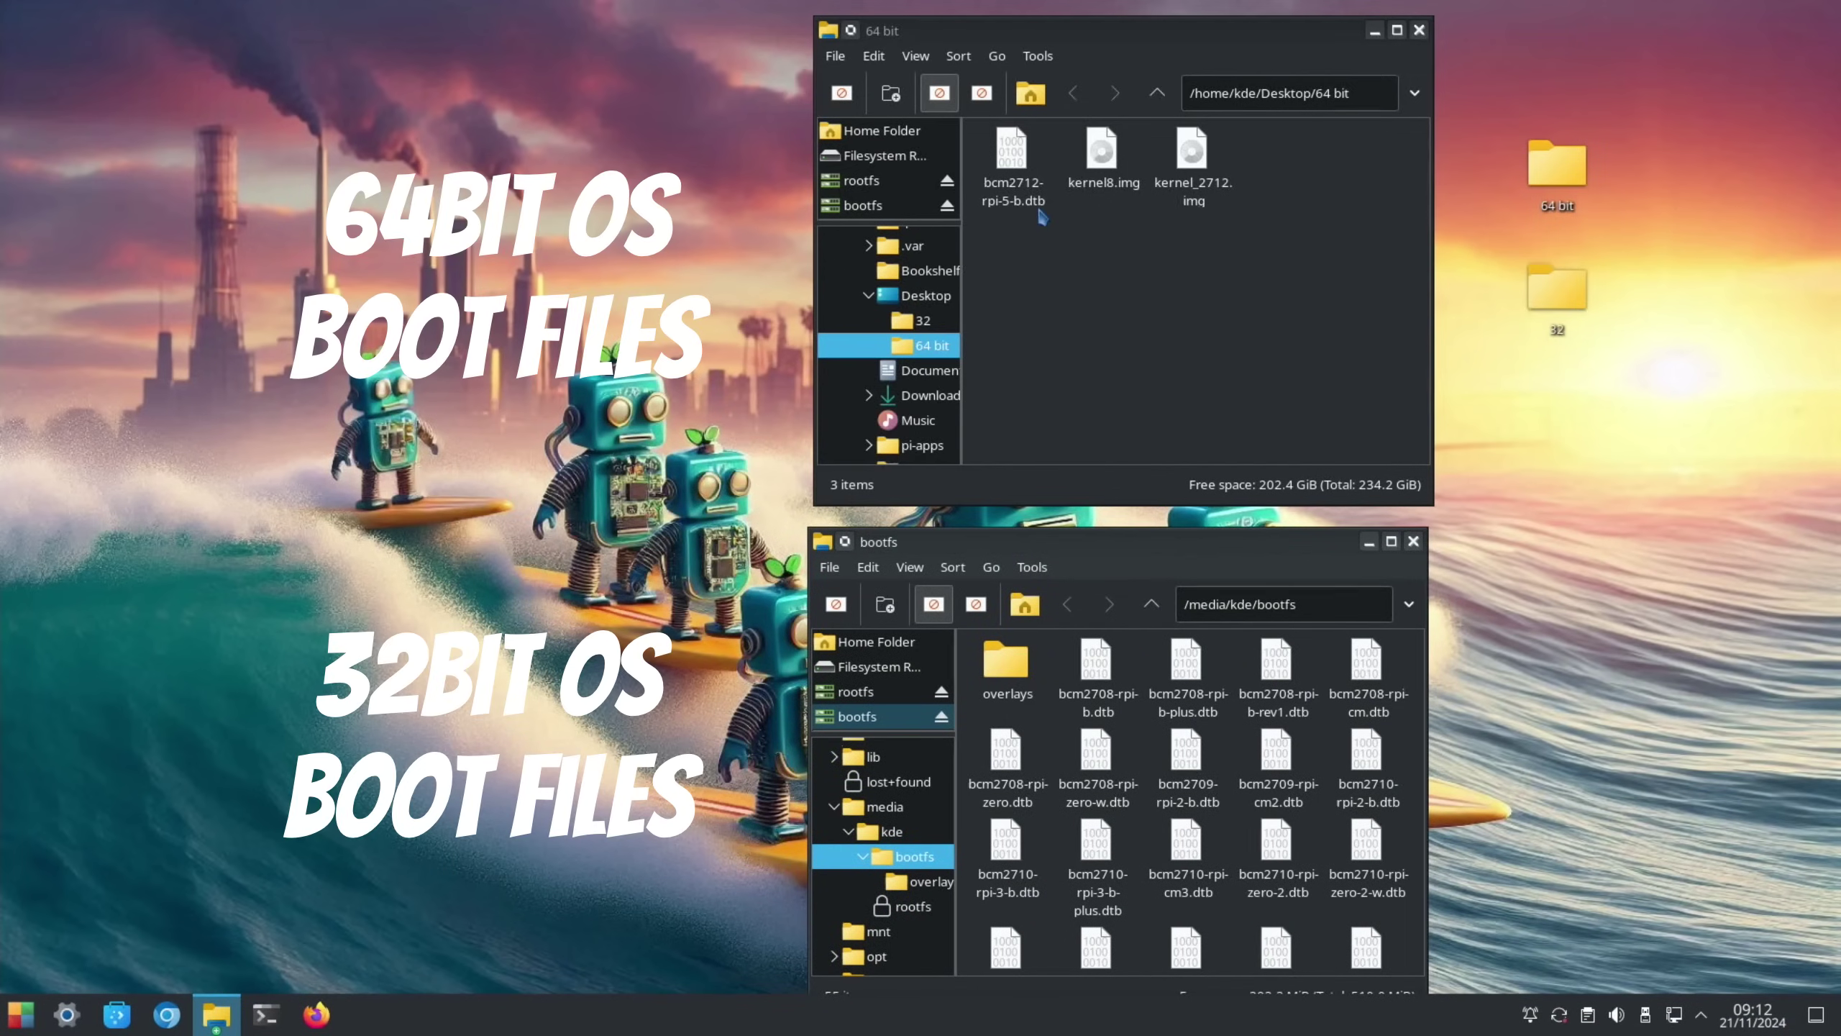
scroll(1135, 747, "down", 3)
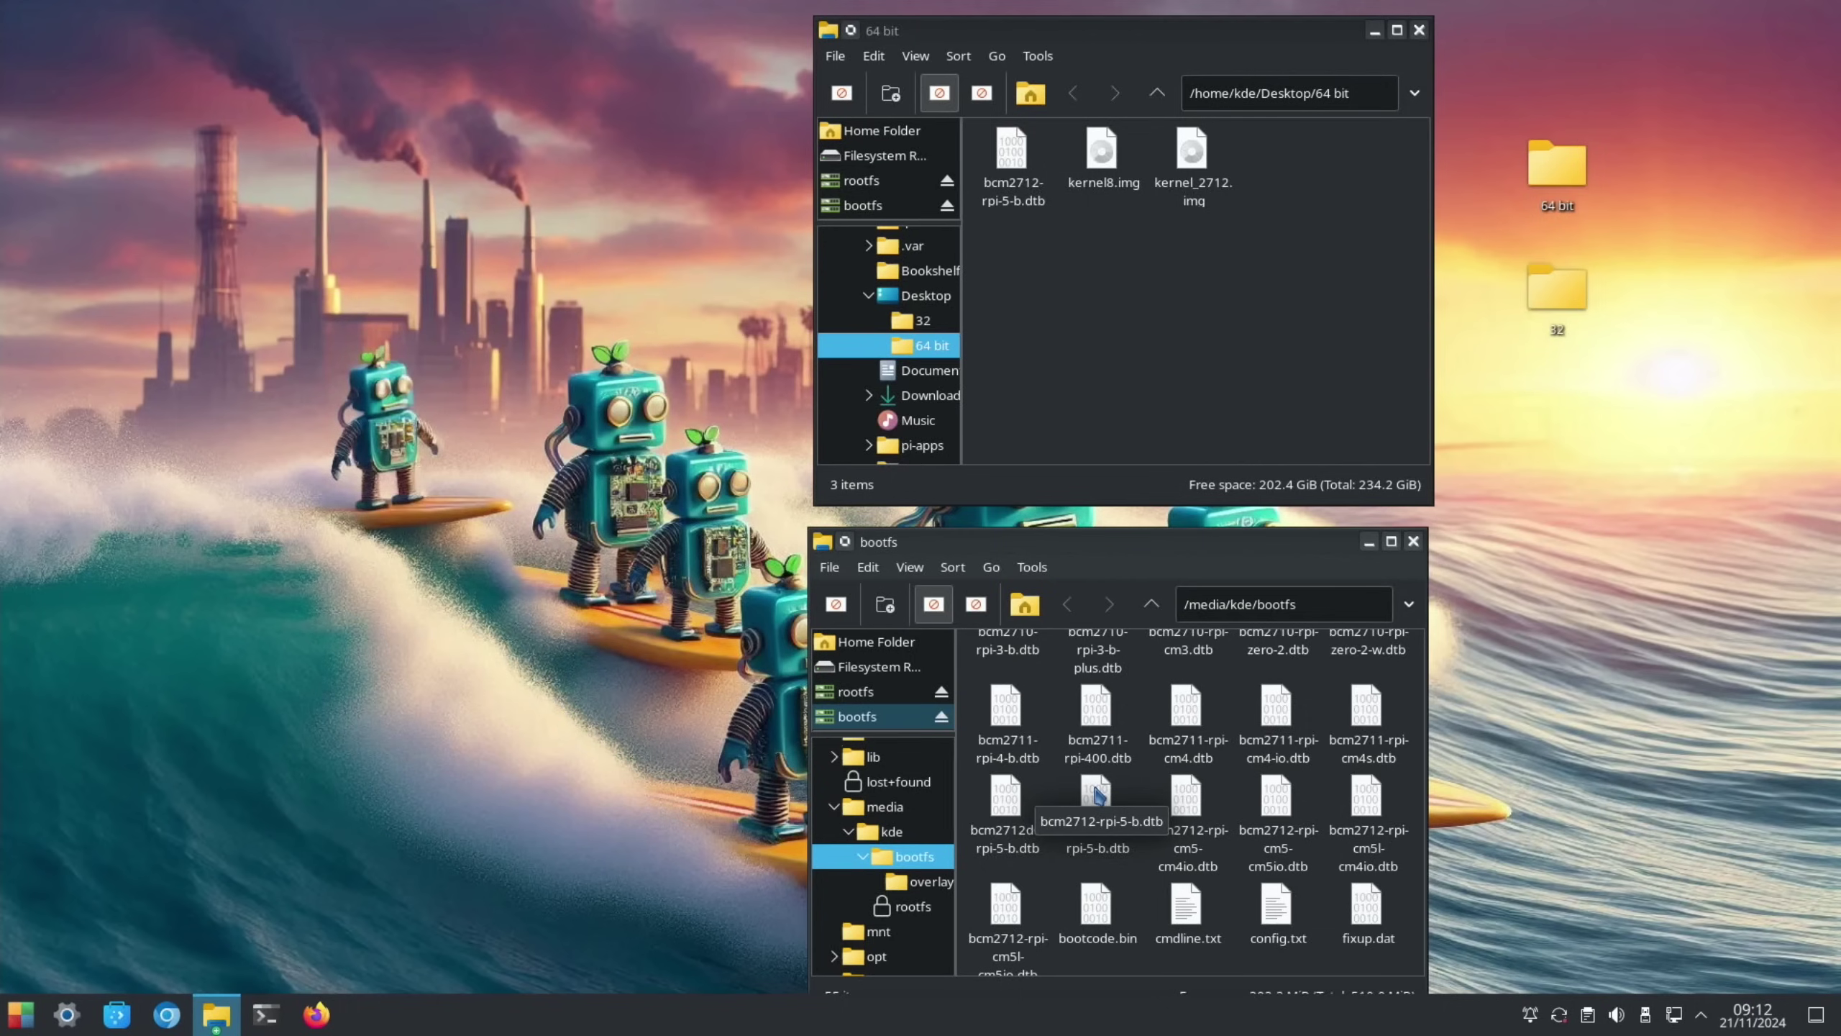
right_click(1099, 792)
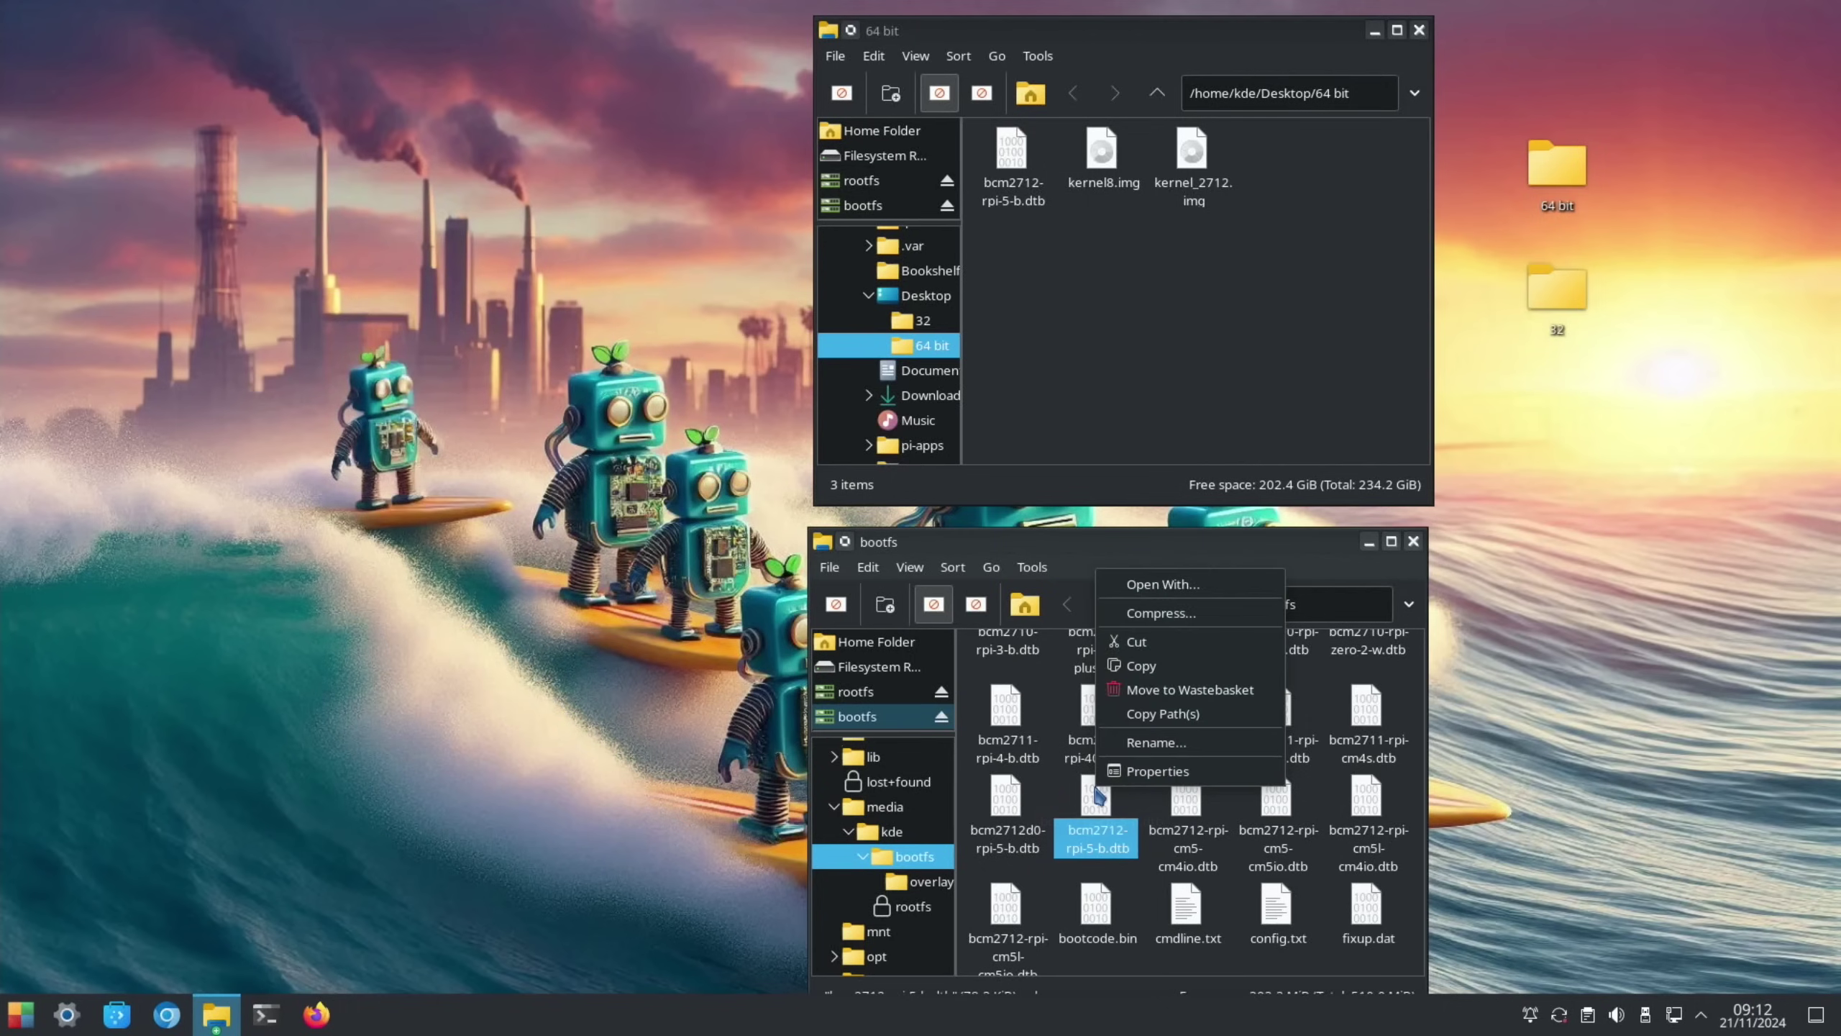
left_click(1131, 670)
double_click(1557, 289)
right_click(1076, 421)
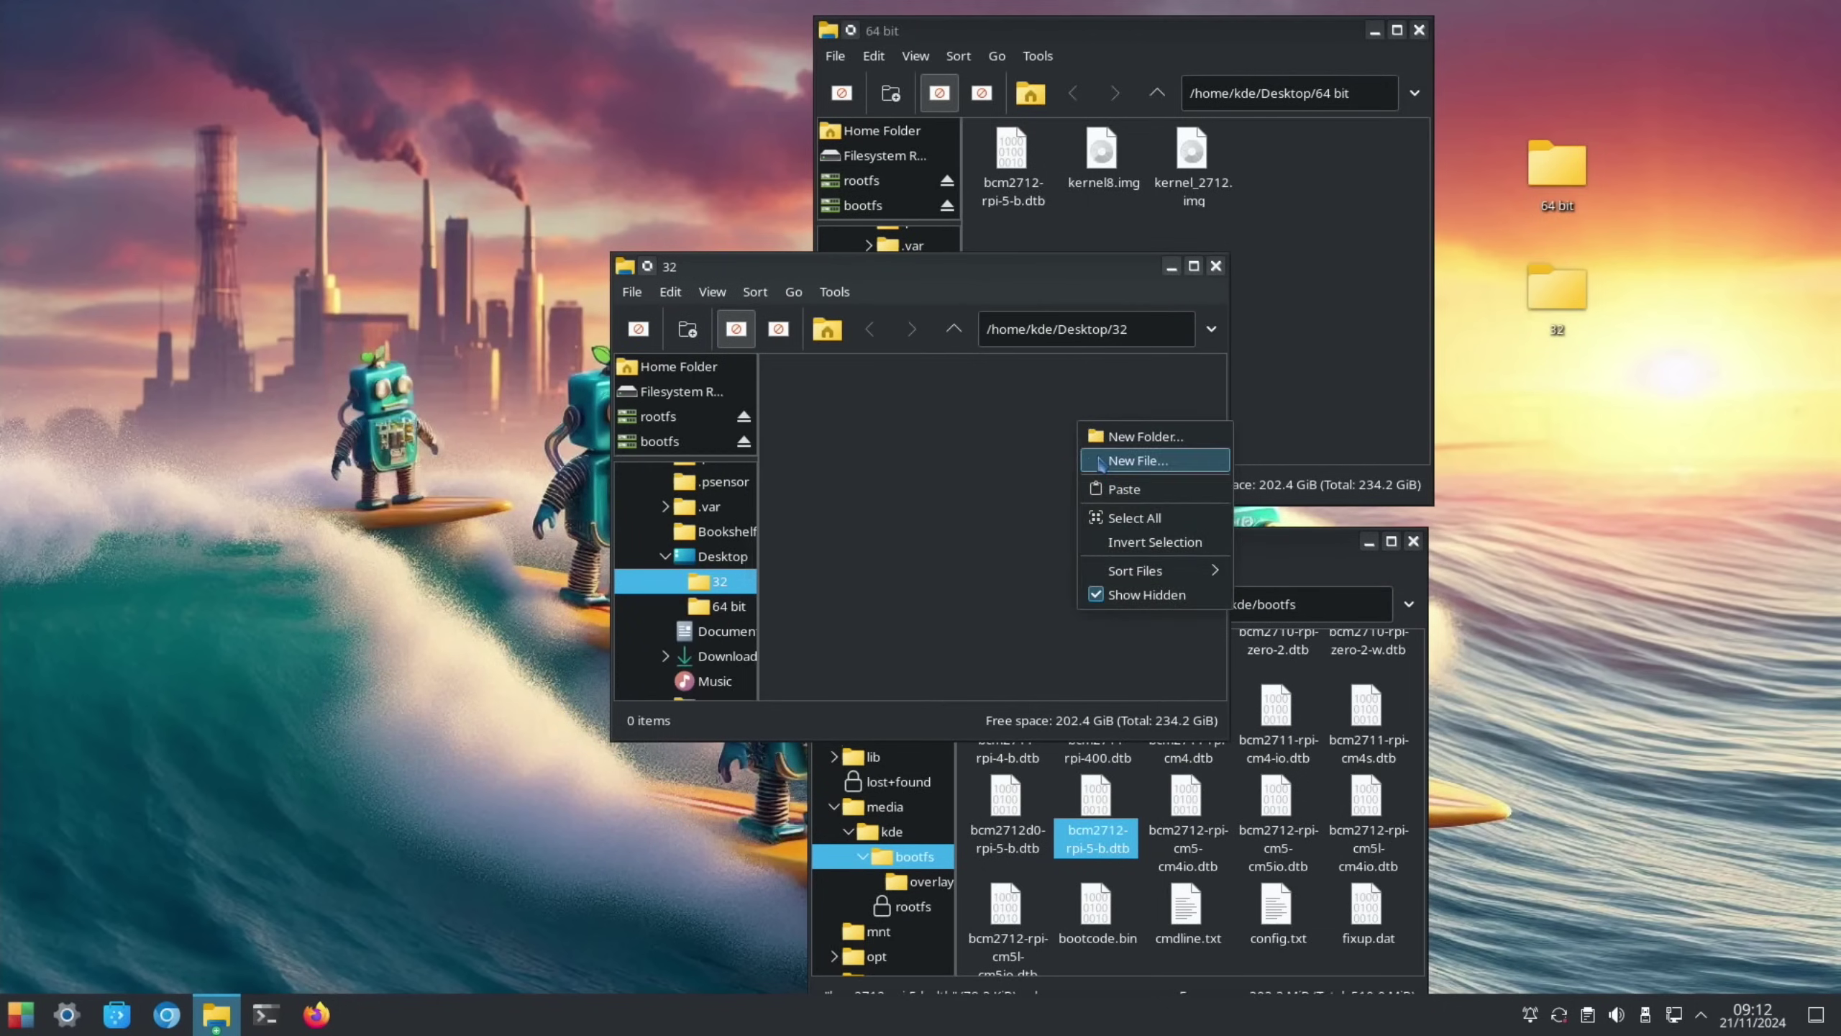
left_click(1120, 490)
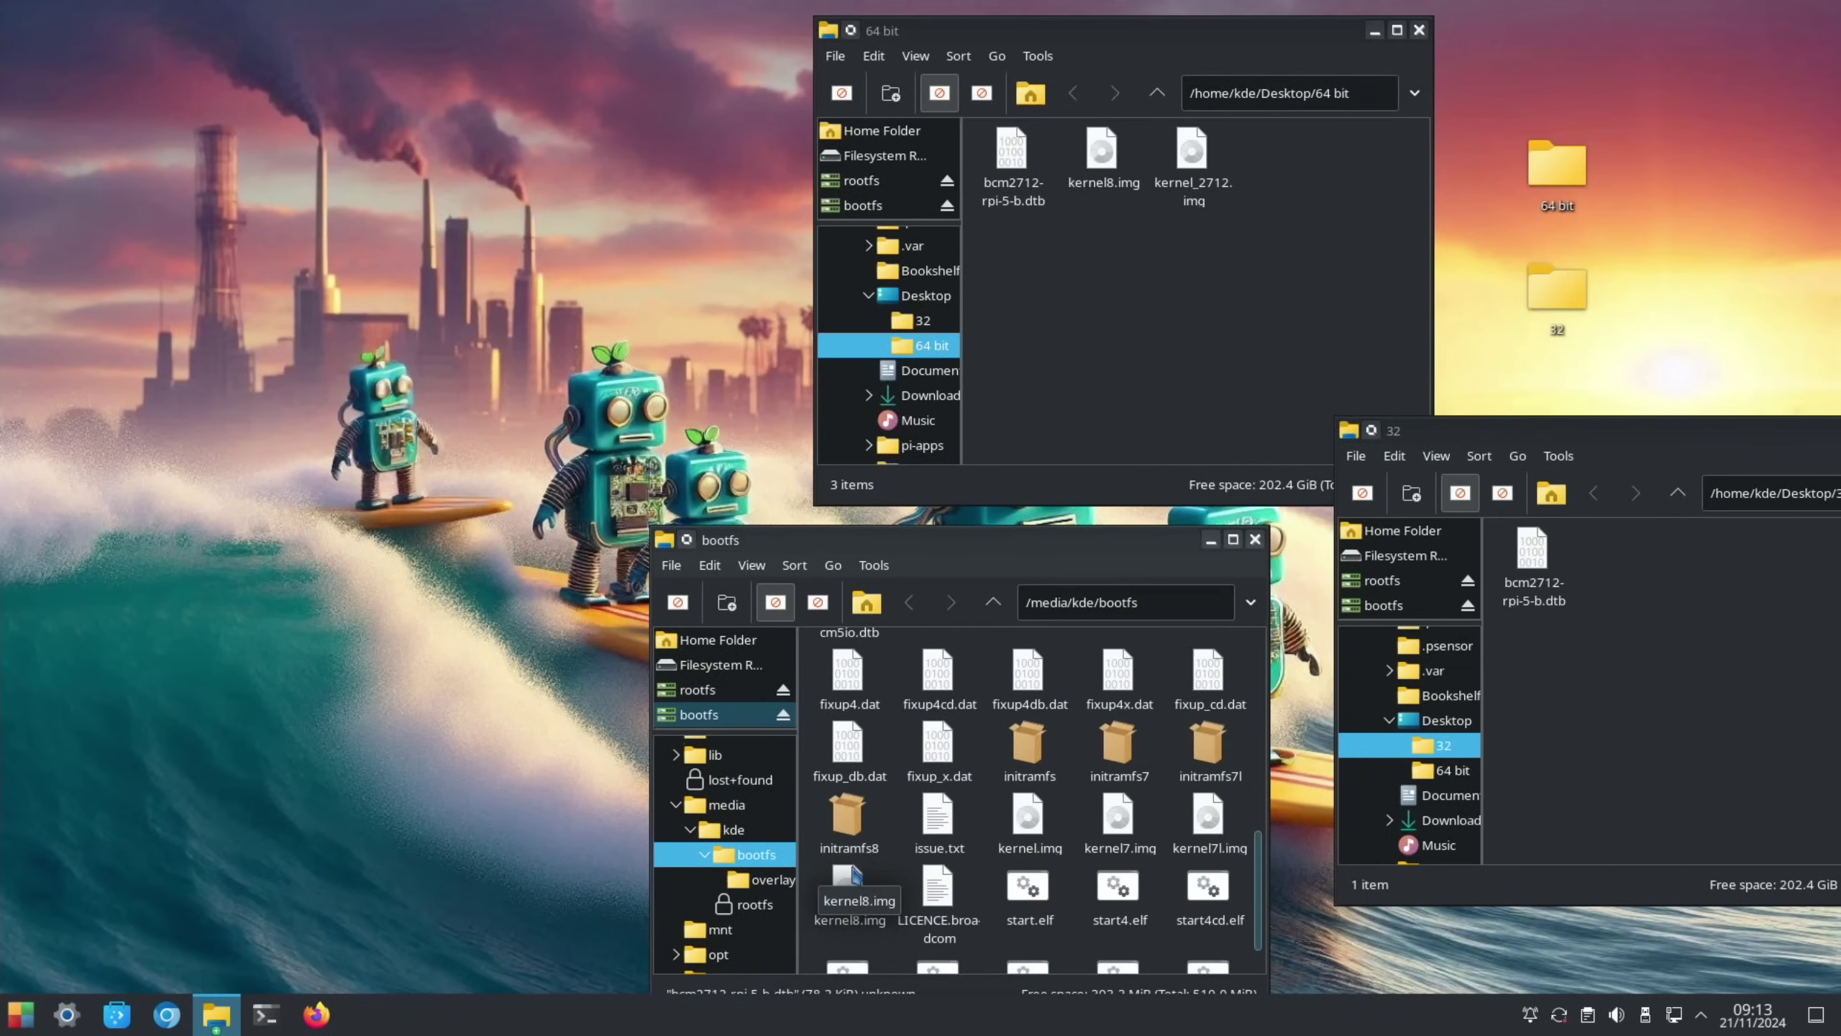
Copy kernel8.img from bootfs into the 32 folder.
right_click(852, 881)
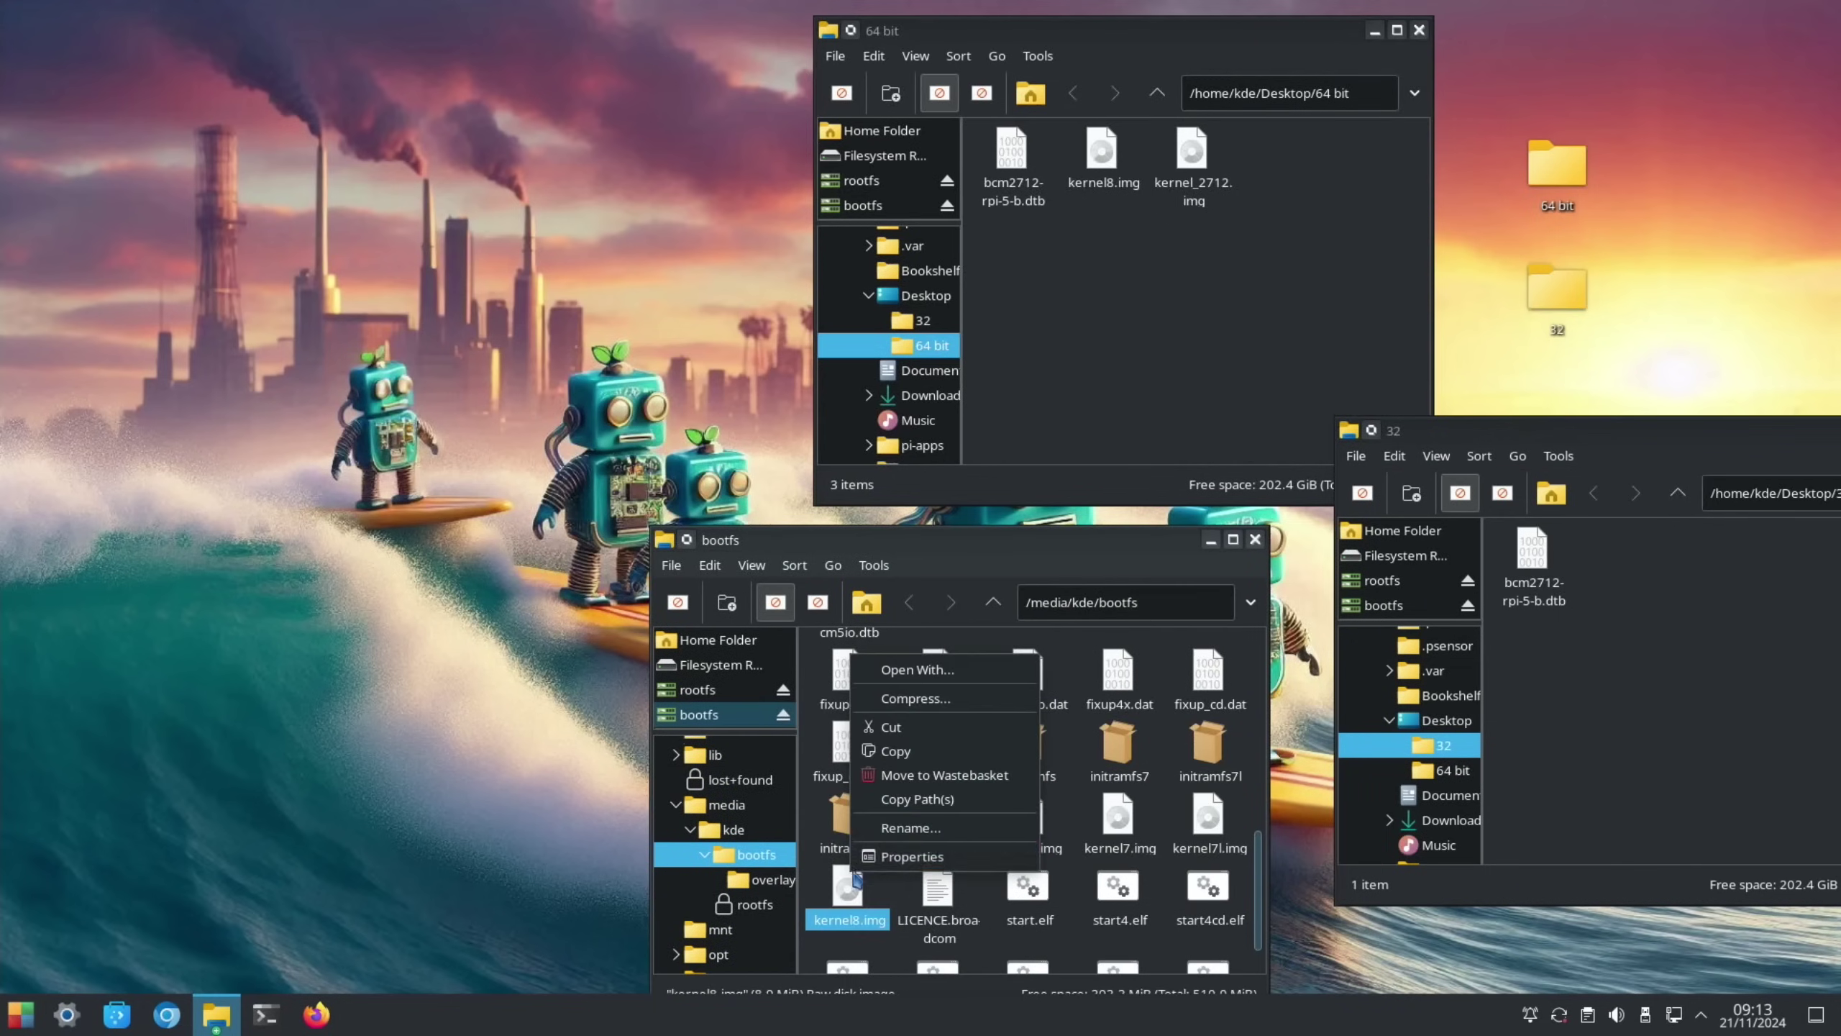
left_click(907, 774)
right_click(1641, 715)
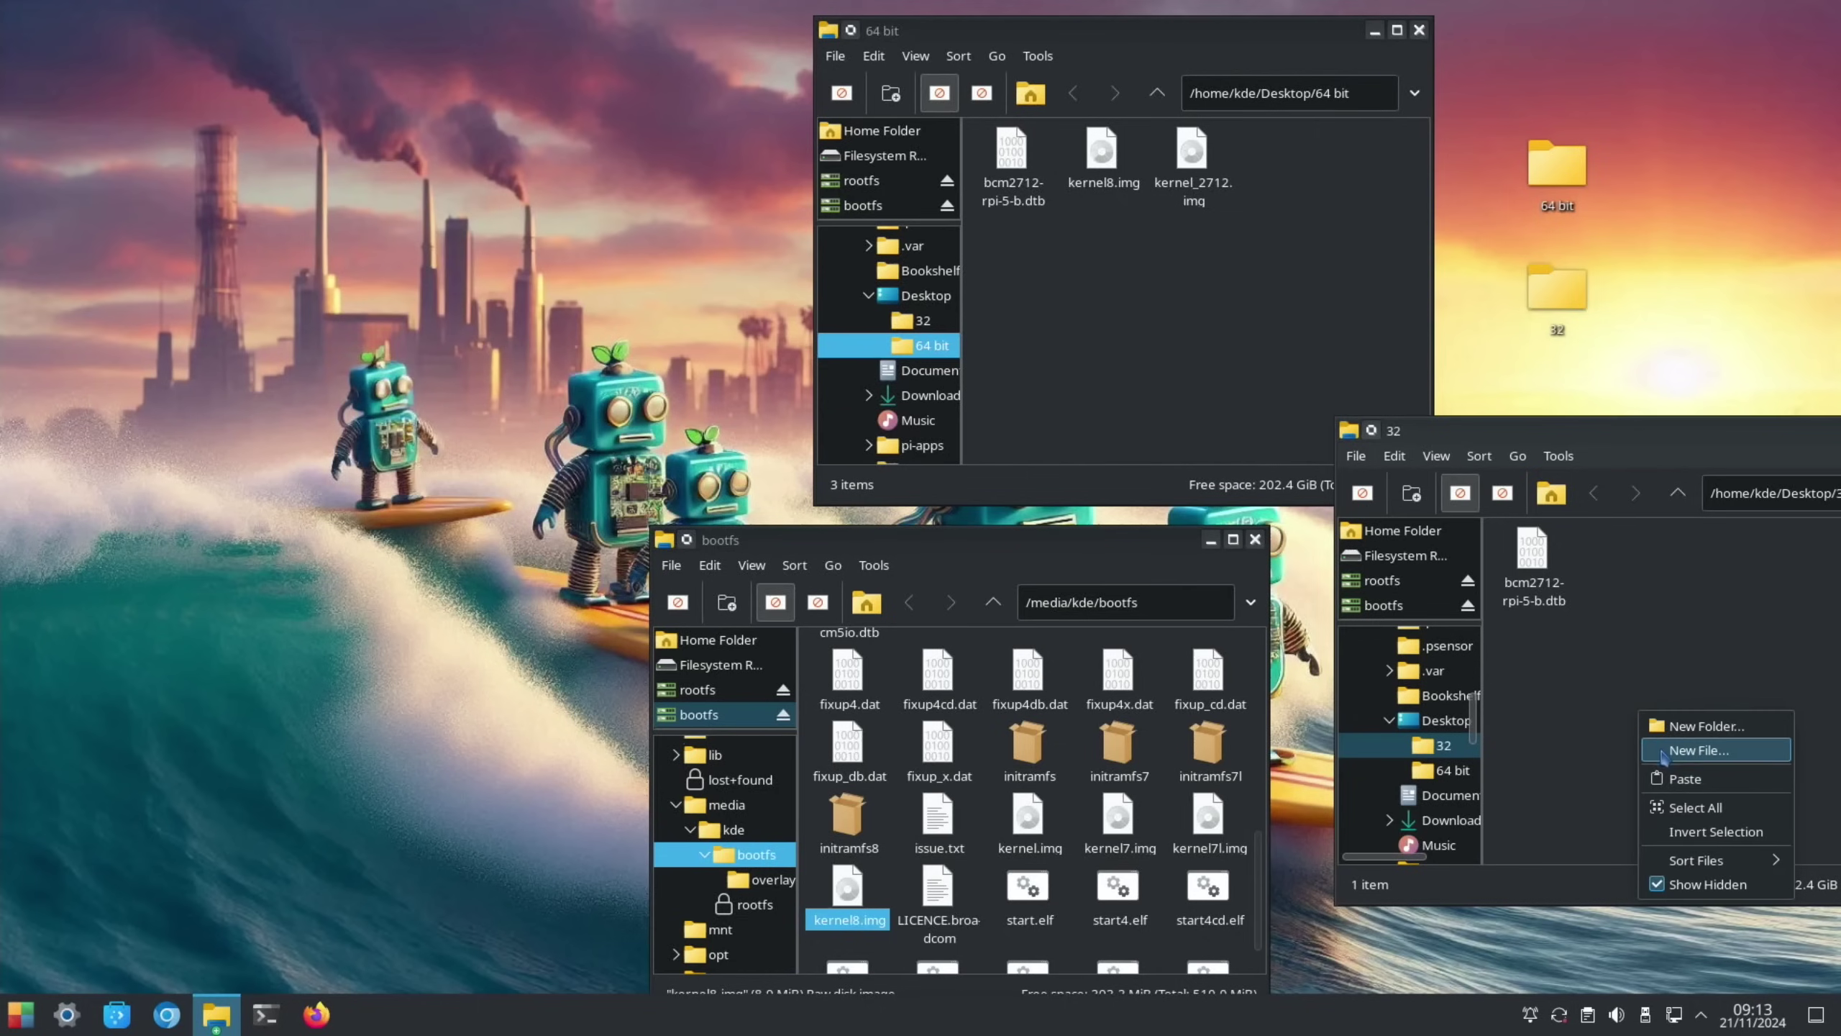
left_click(1684, 779)
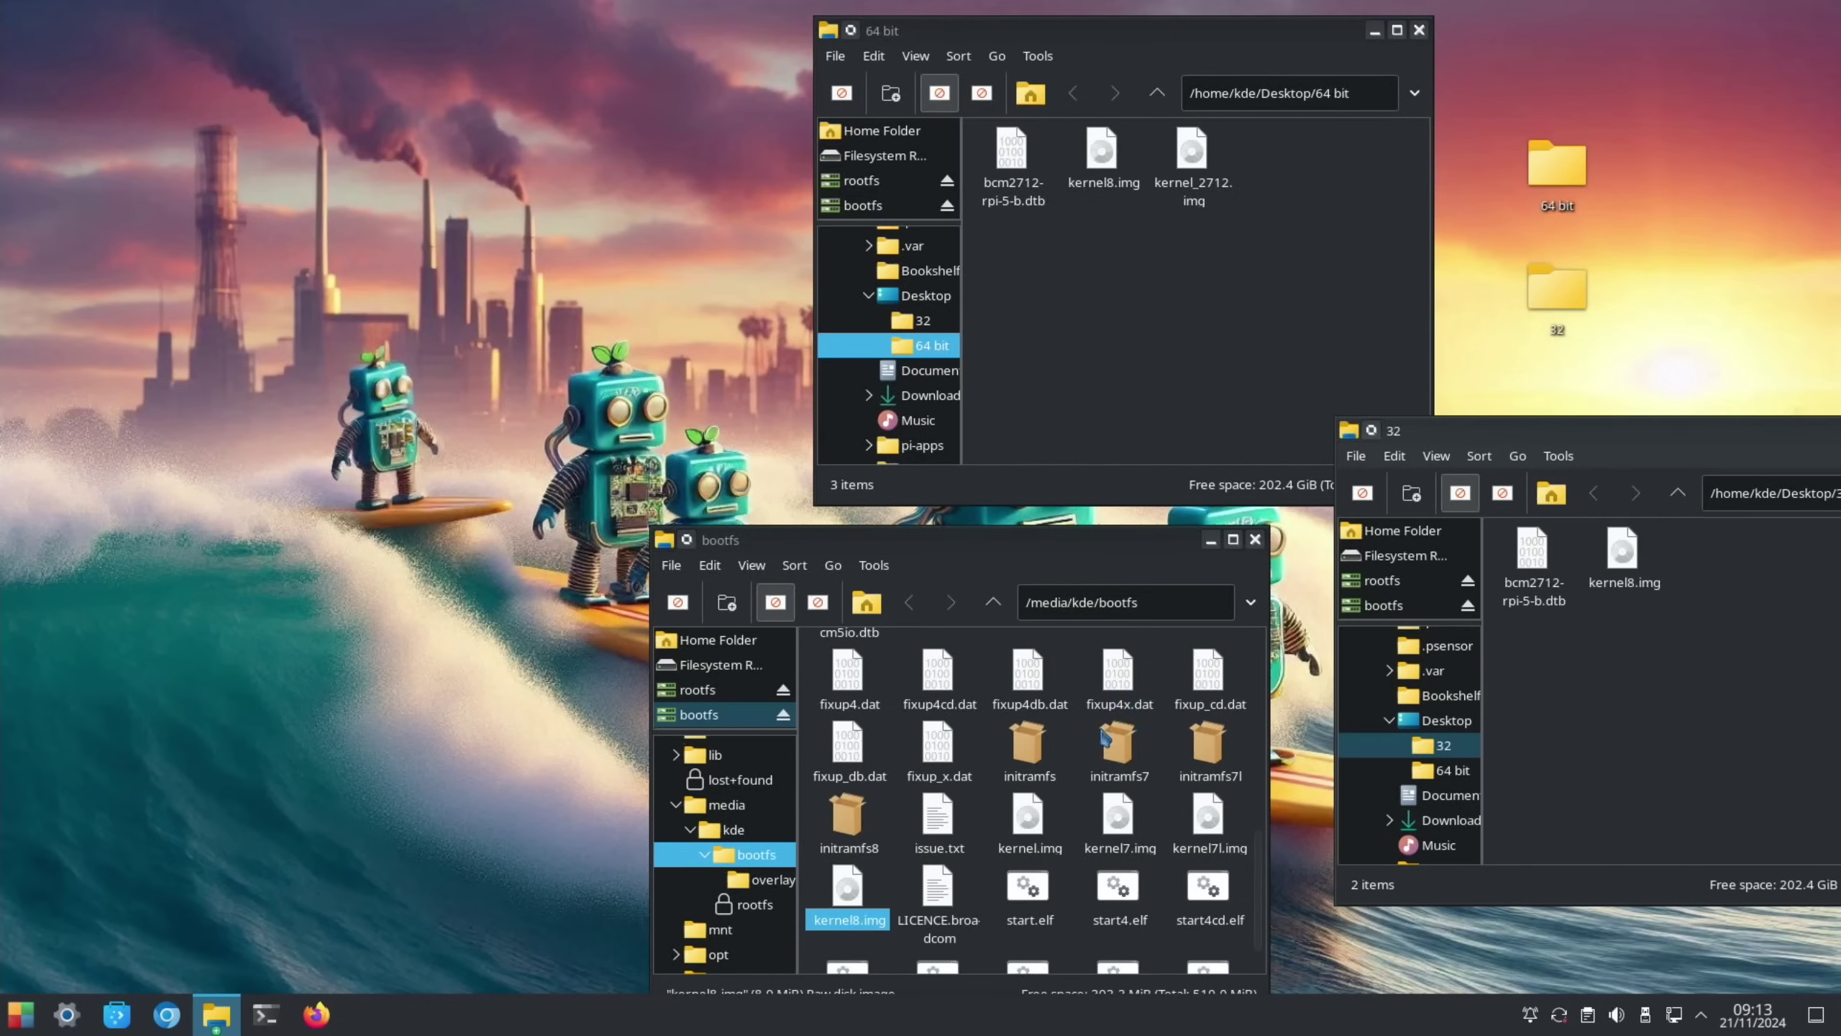
scroll(1094, 749, "down", 1)
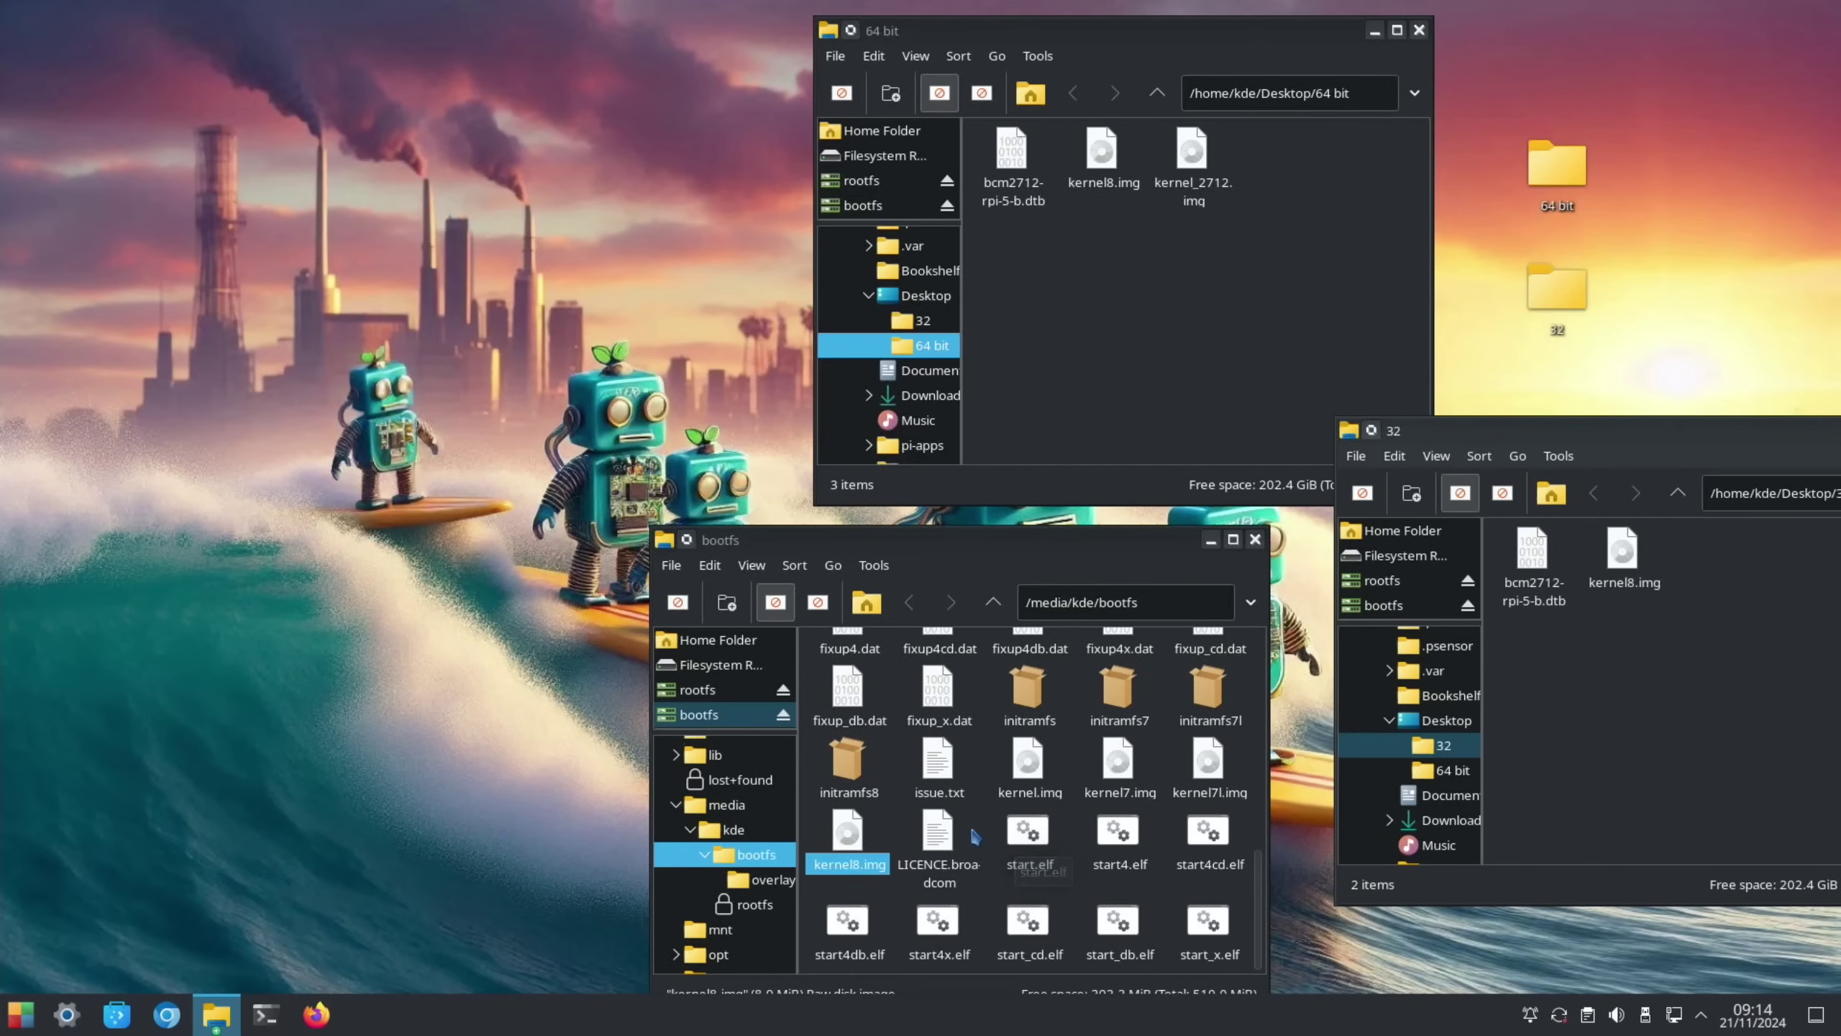
scroll(1037, 846, "up", 3)
scroll(970, 830, "up", 4)
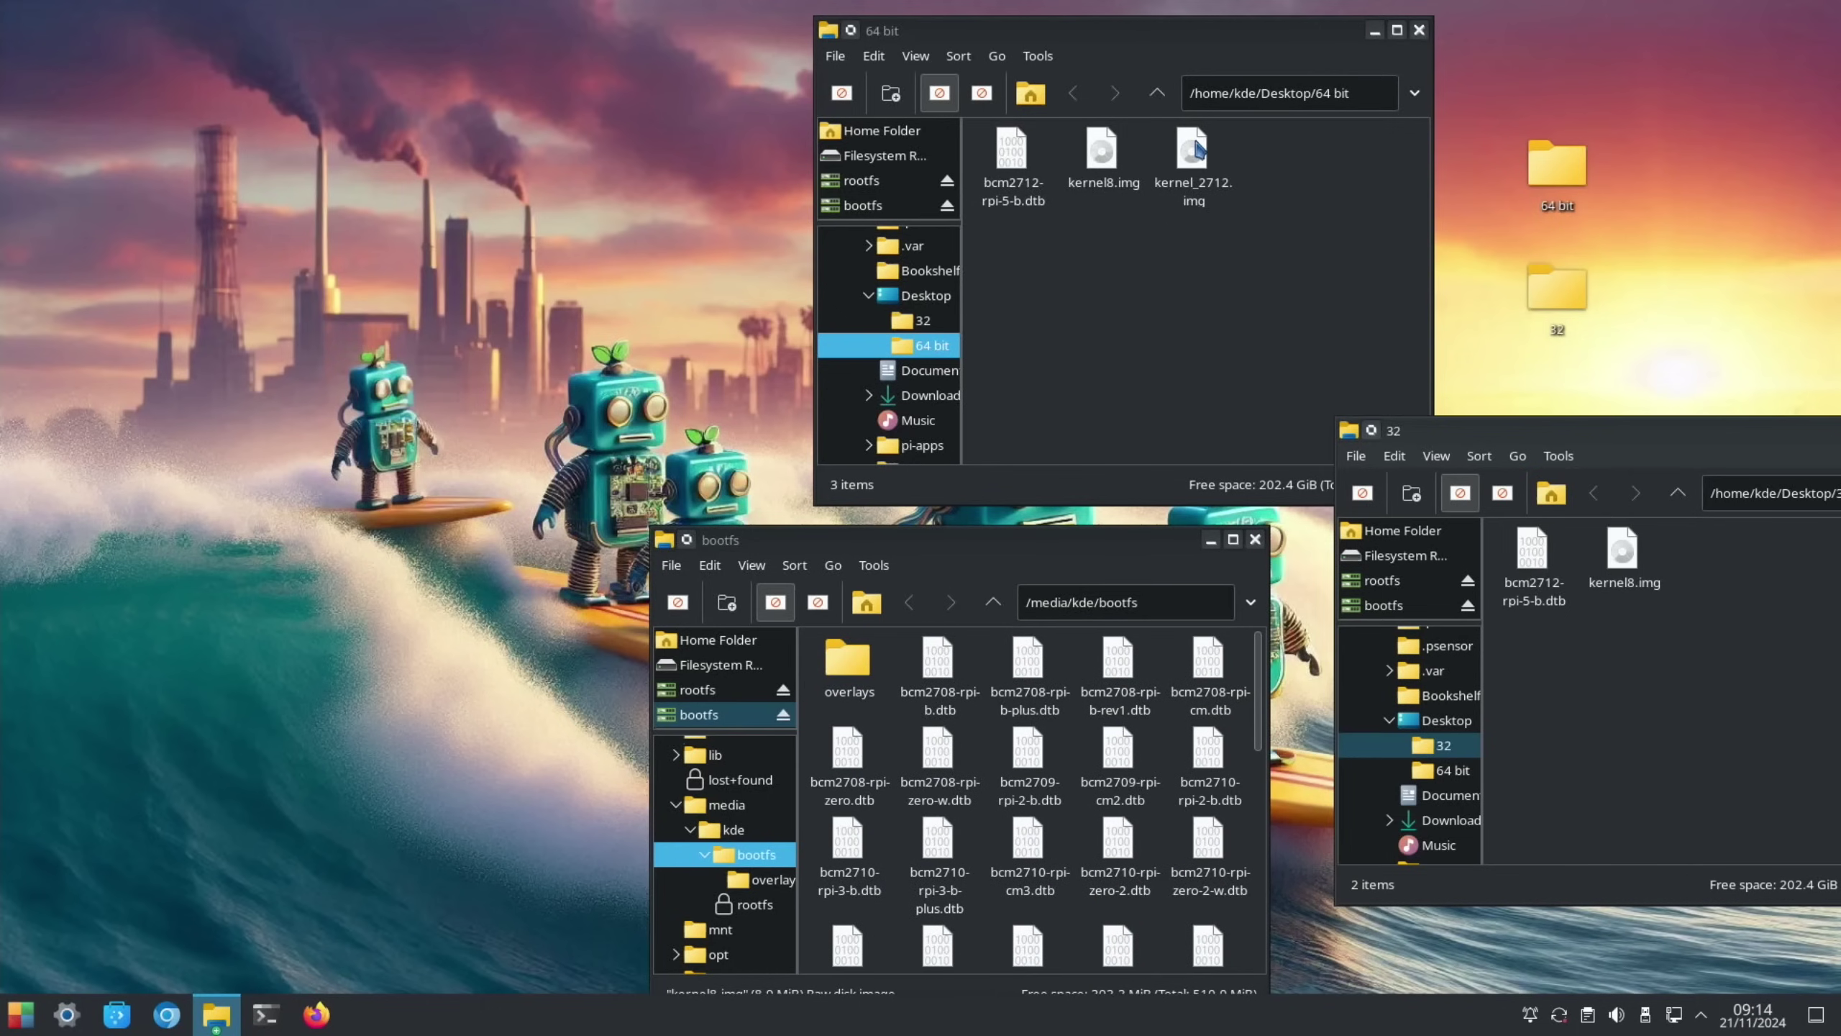
scroll(880, 310, "up", 3)
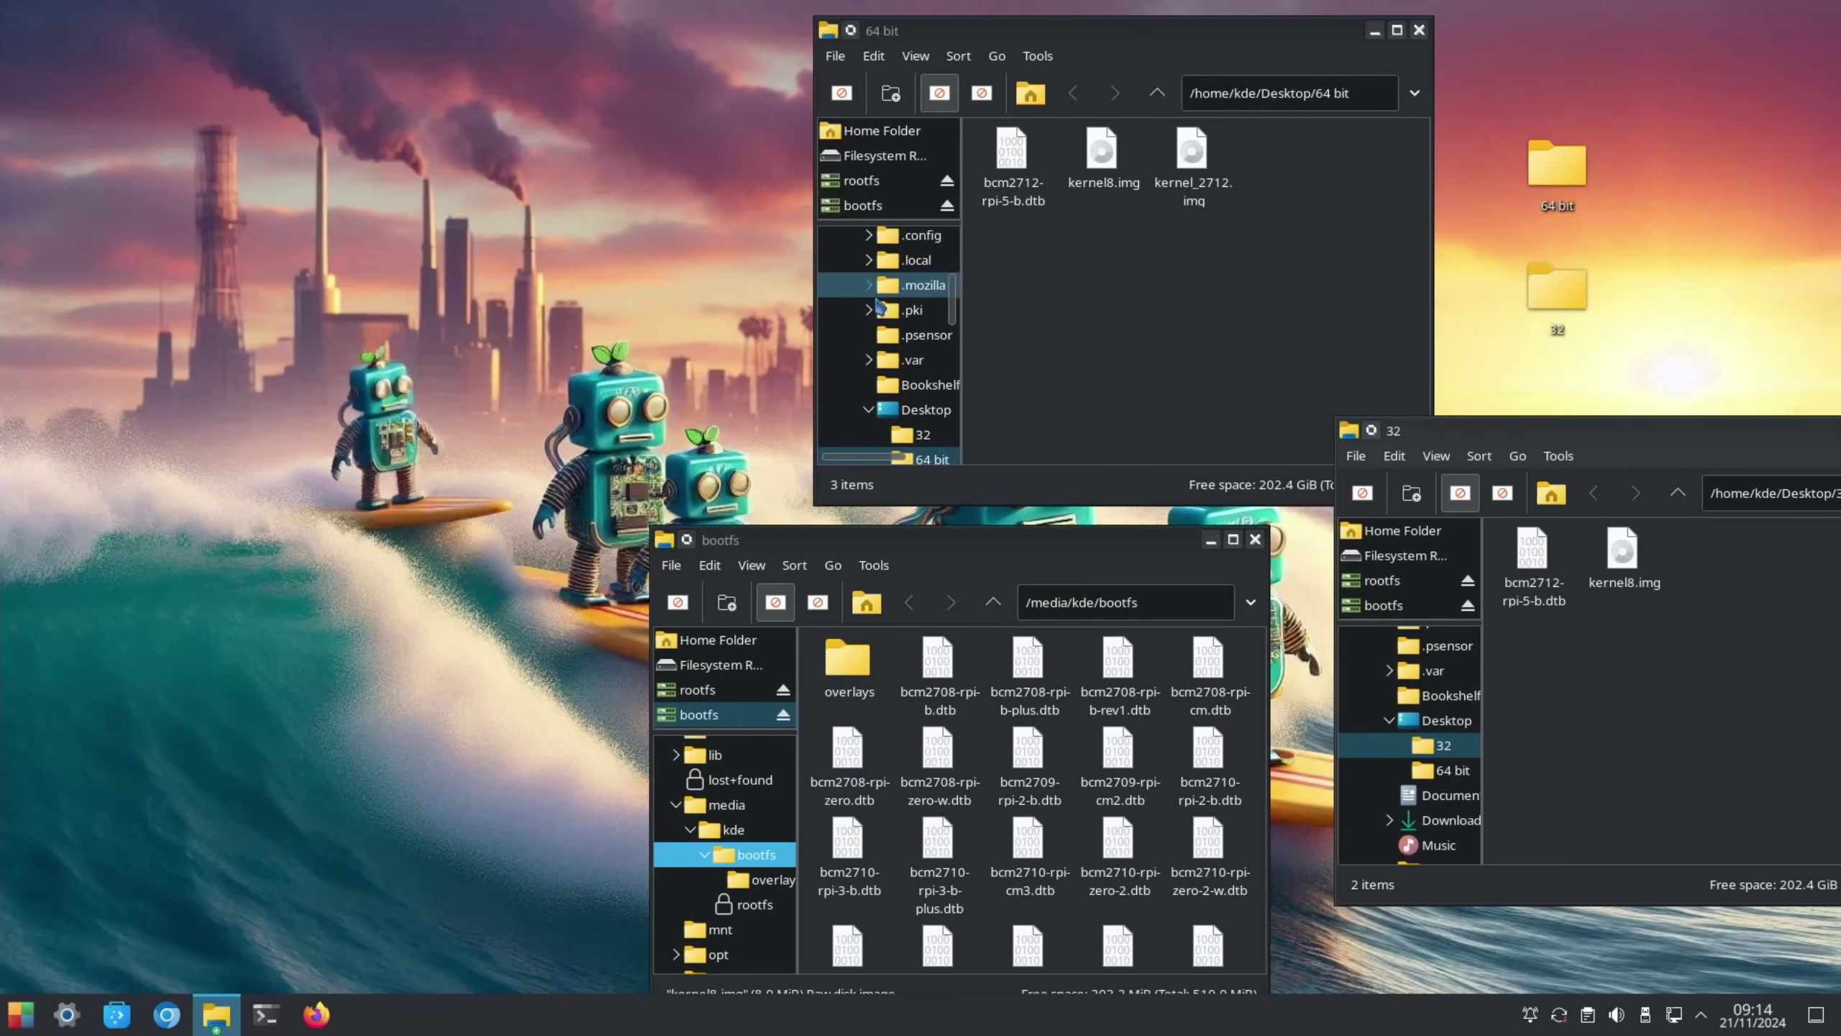
scroll(882, 309, "up", 5)
Copy kernel_2712.img from /boot/firmware into the 32 desktop folder.
left_click(880, 292)
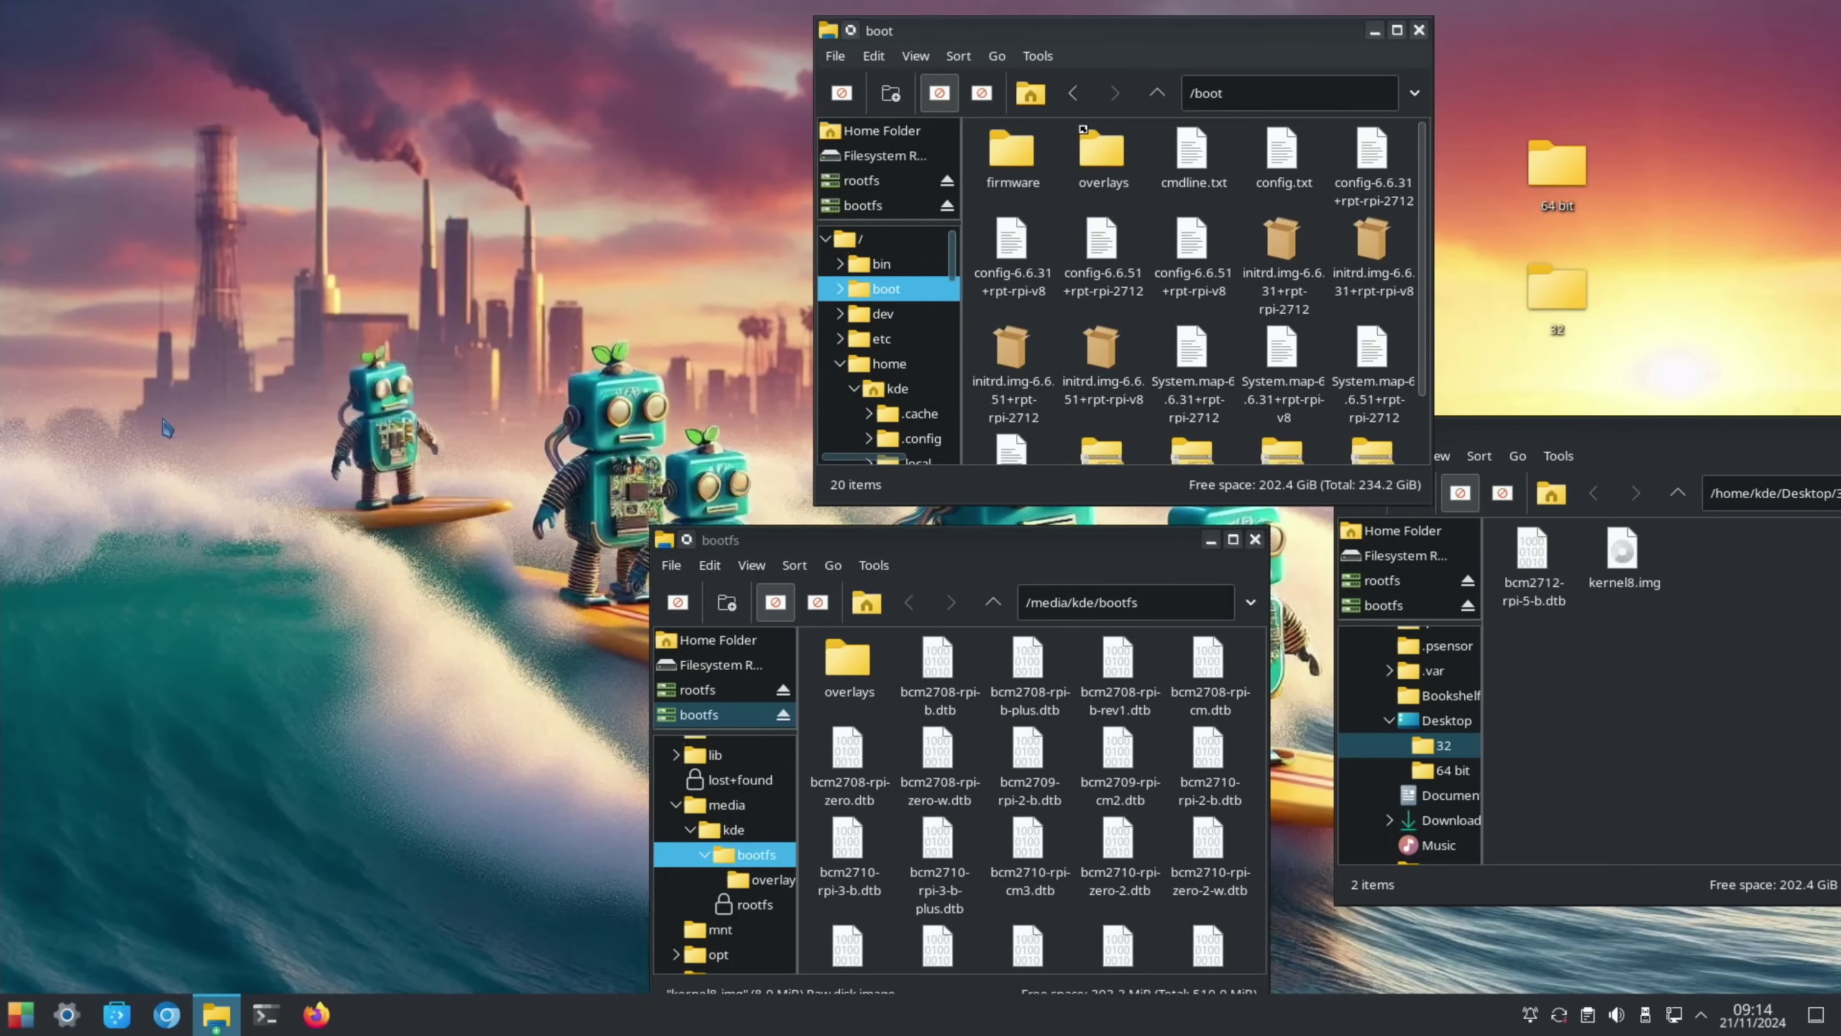
double_click(999, 159)
left_click_drag(1205, 32, 997, 36)
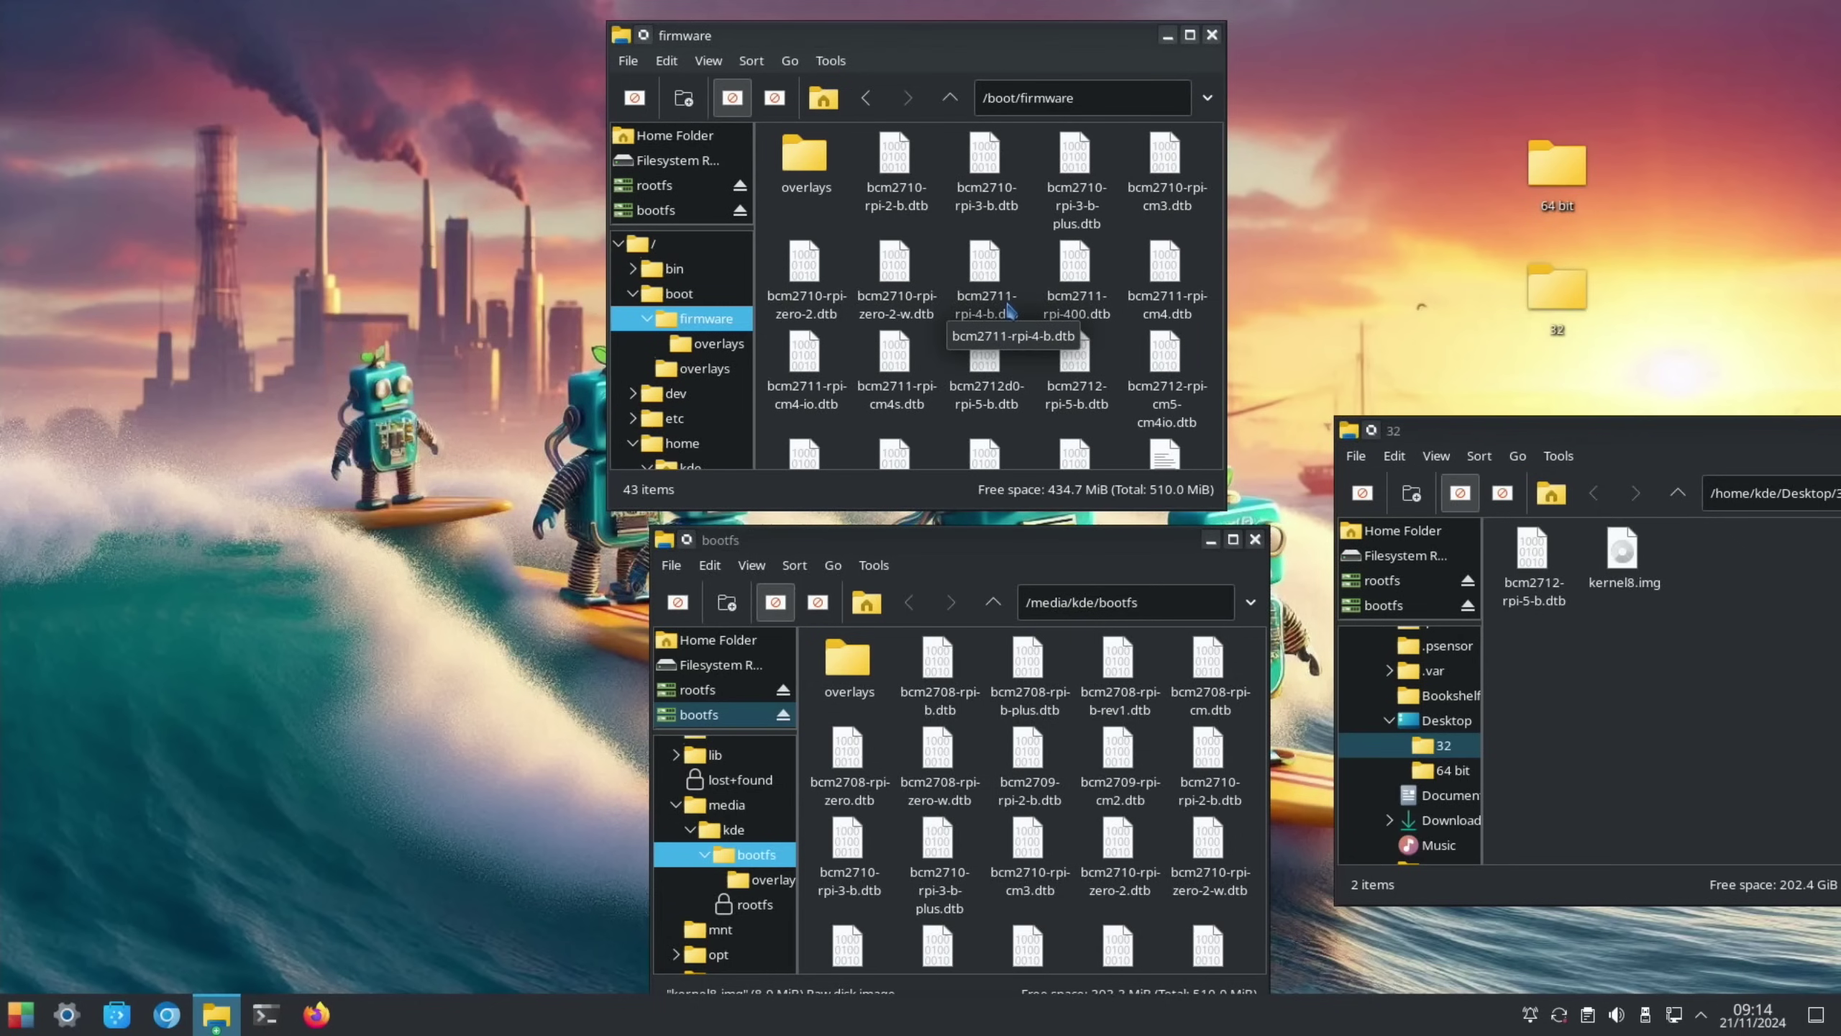
scroll(1011, 311, "down", 5)
scroll(1033, 334, "down", 3)
right_click(1077, 332)
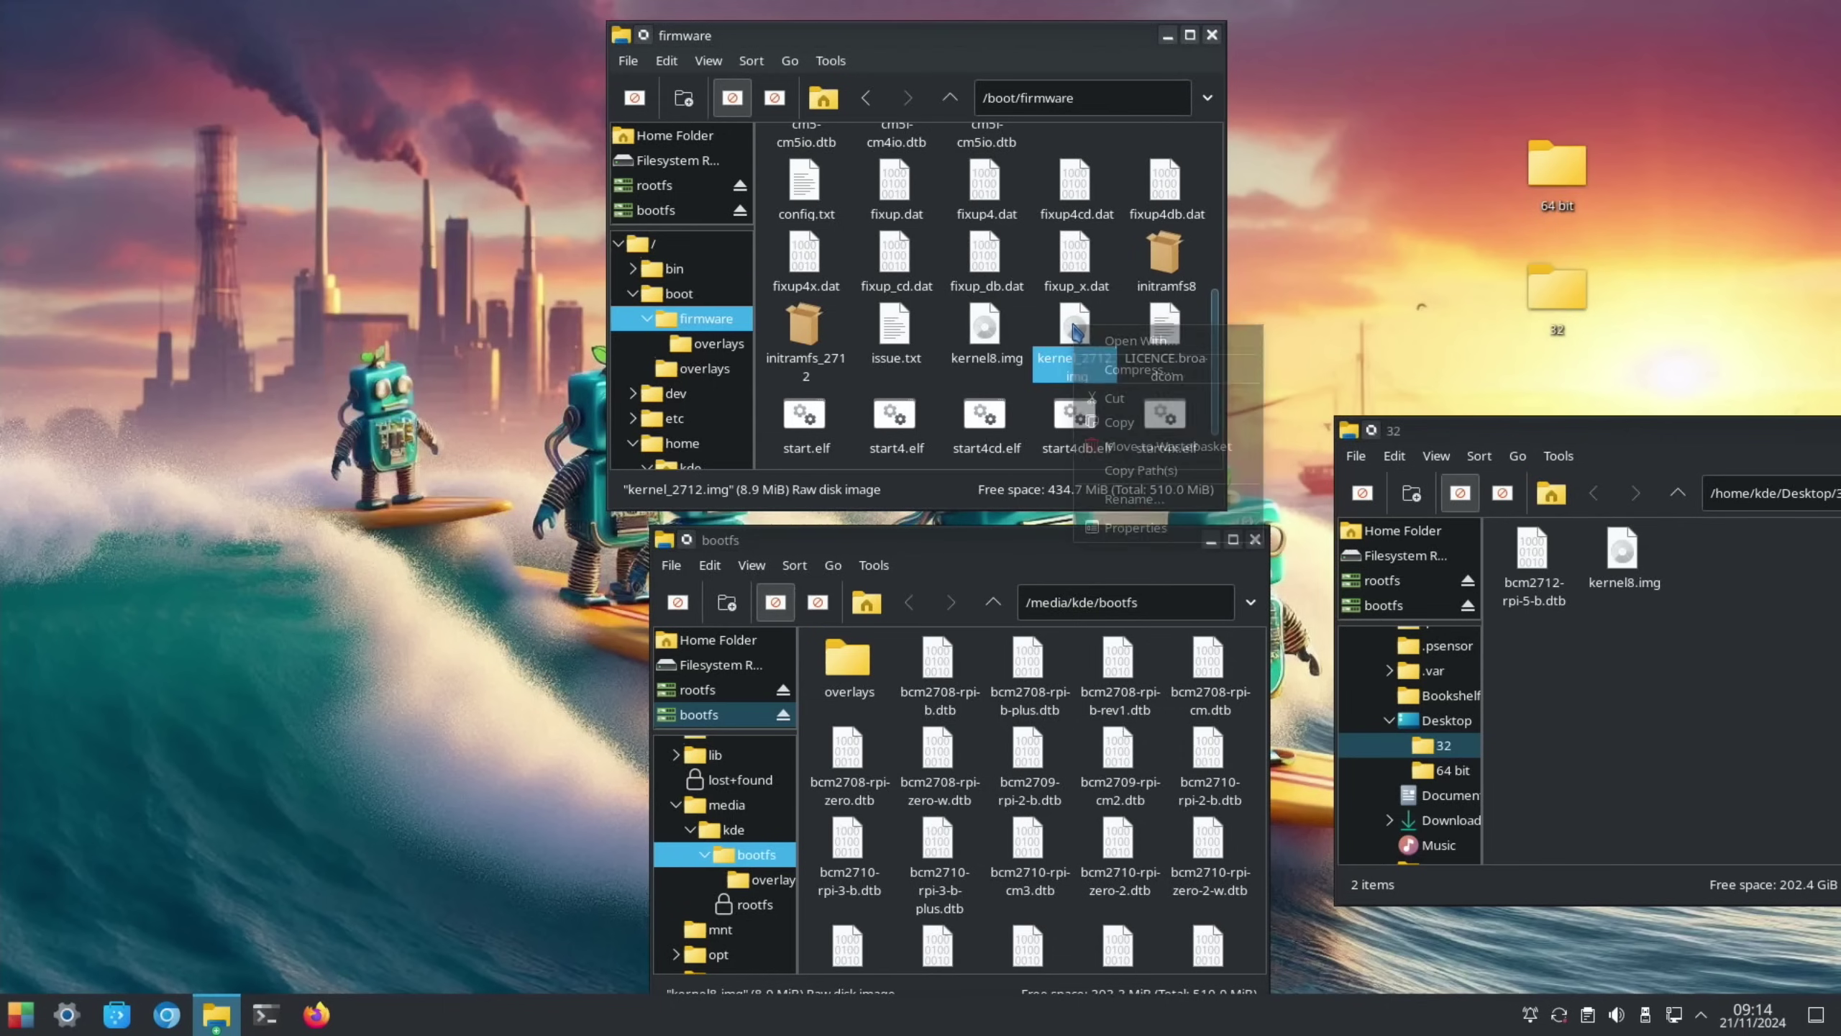
left_click(1123, 425)
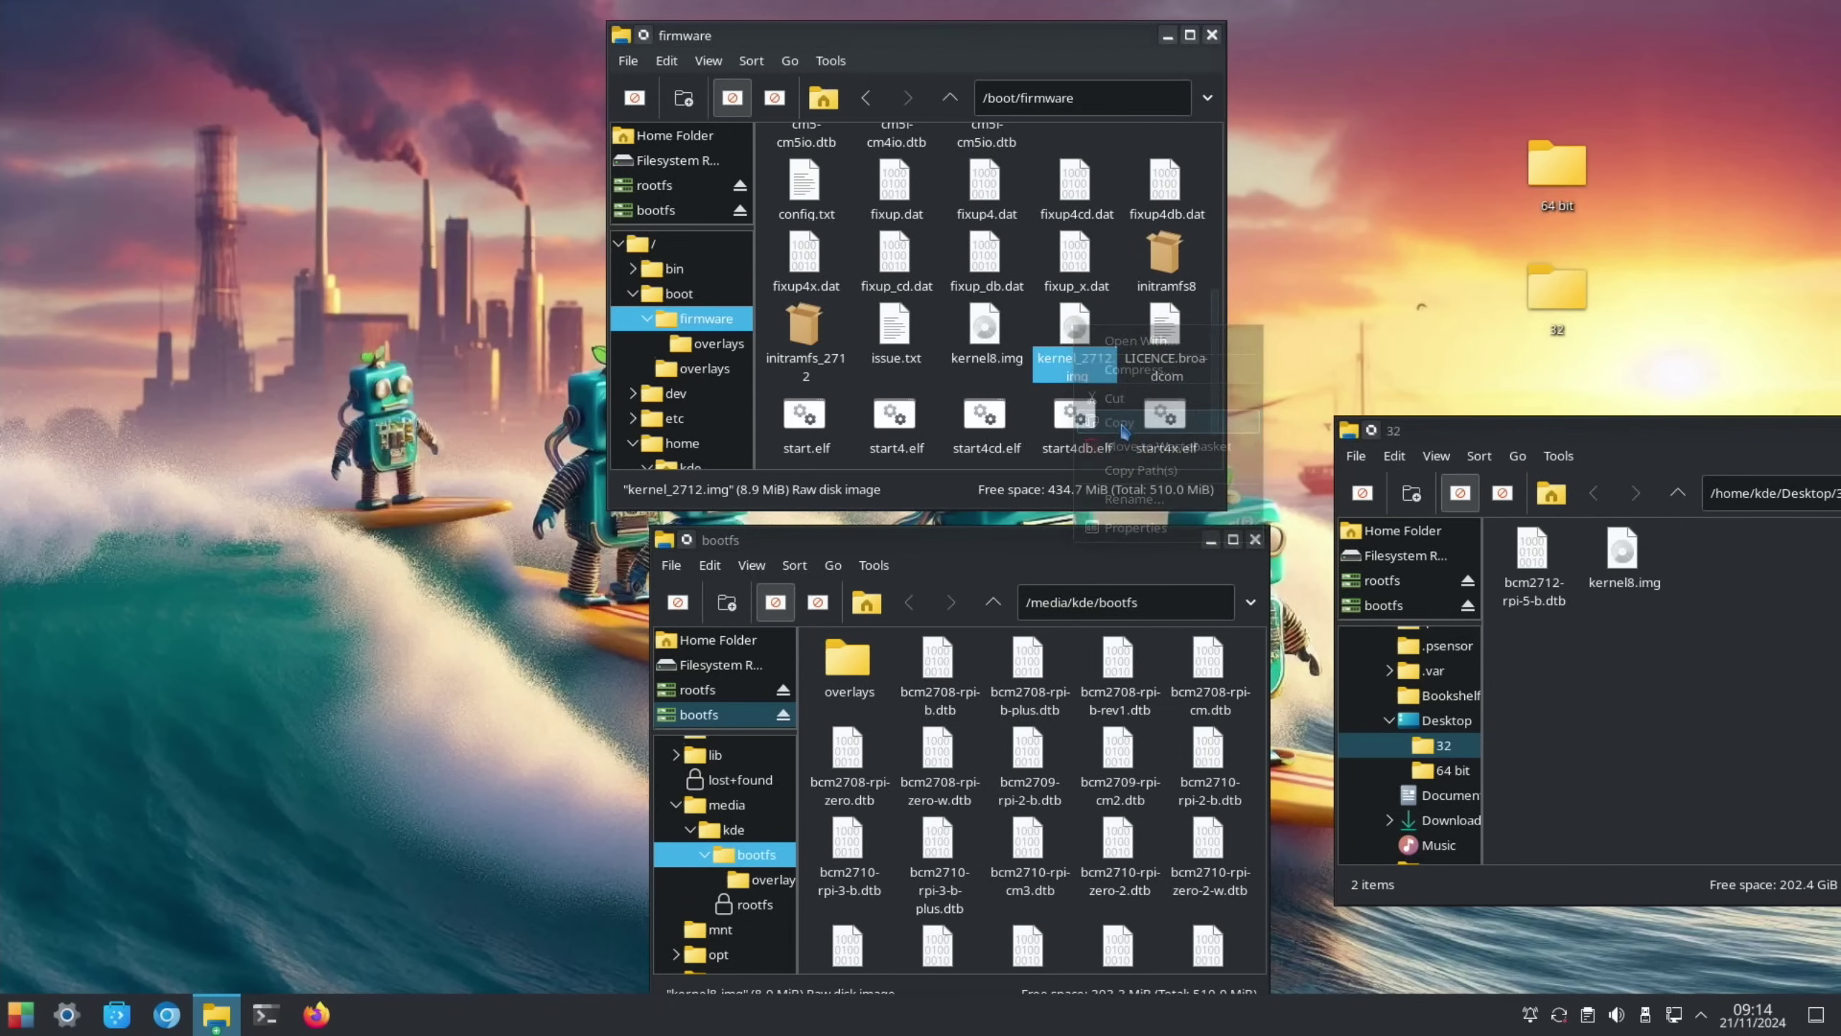
right_click(1577, 679)
left_click(1624, 749)
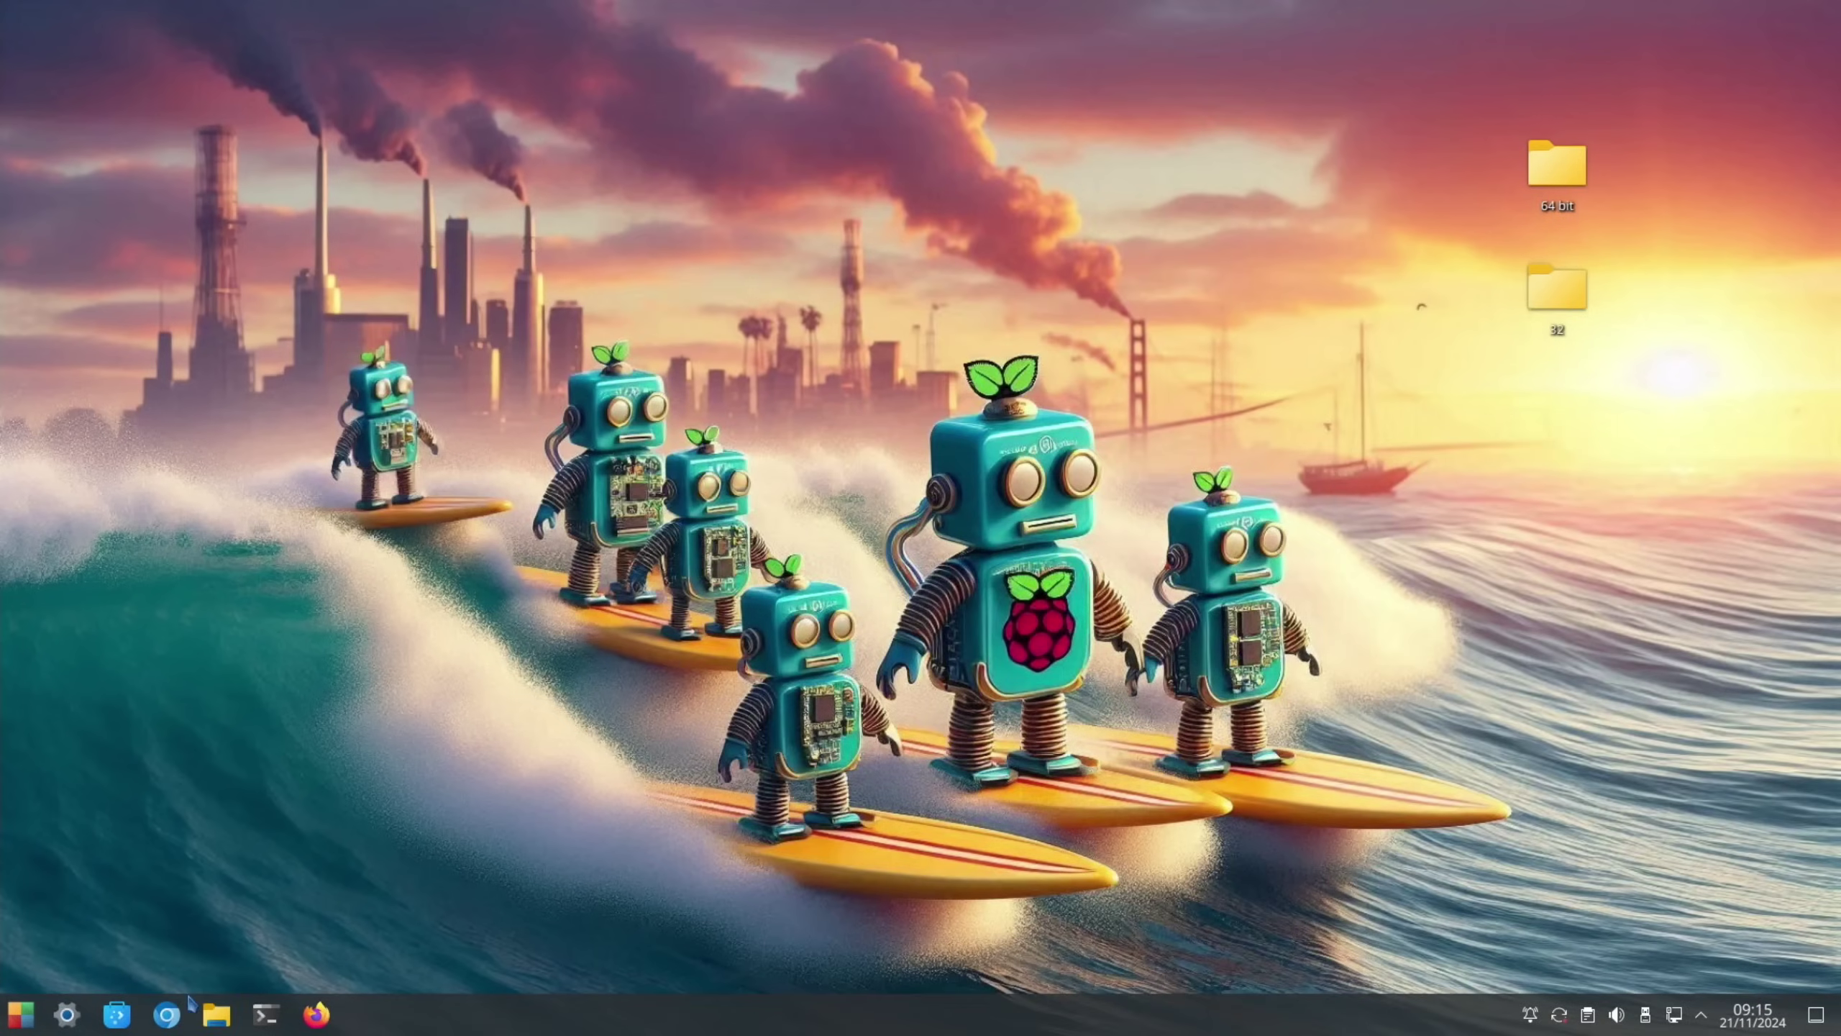
left_click(171, 1015)
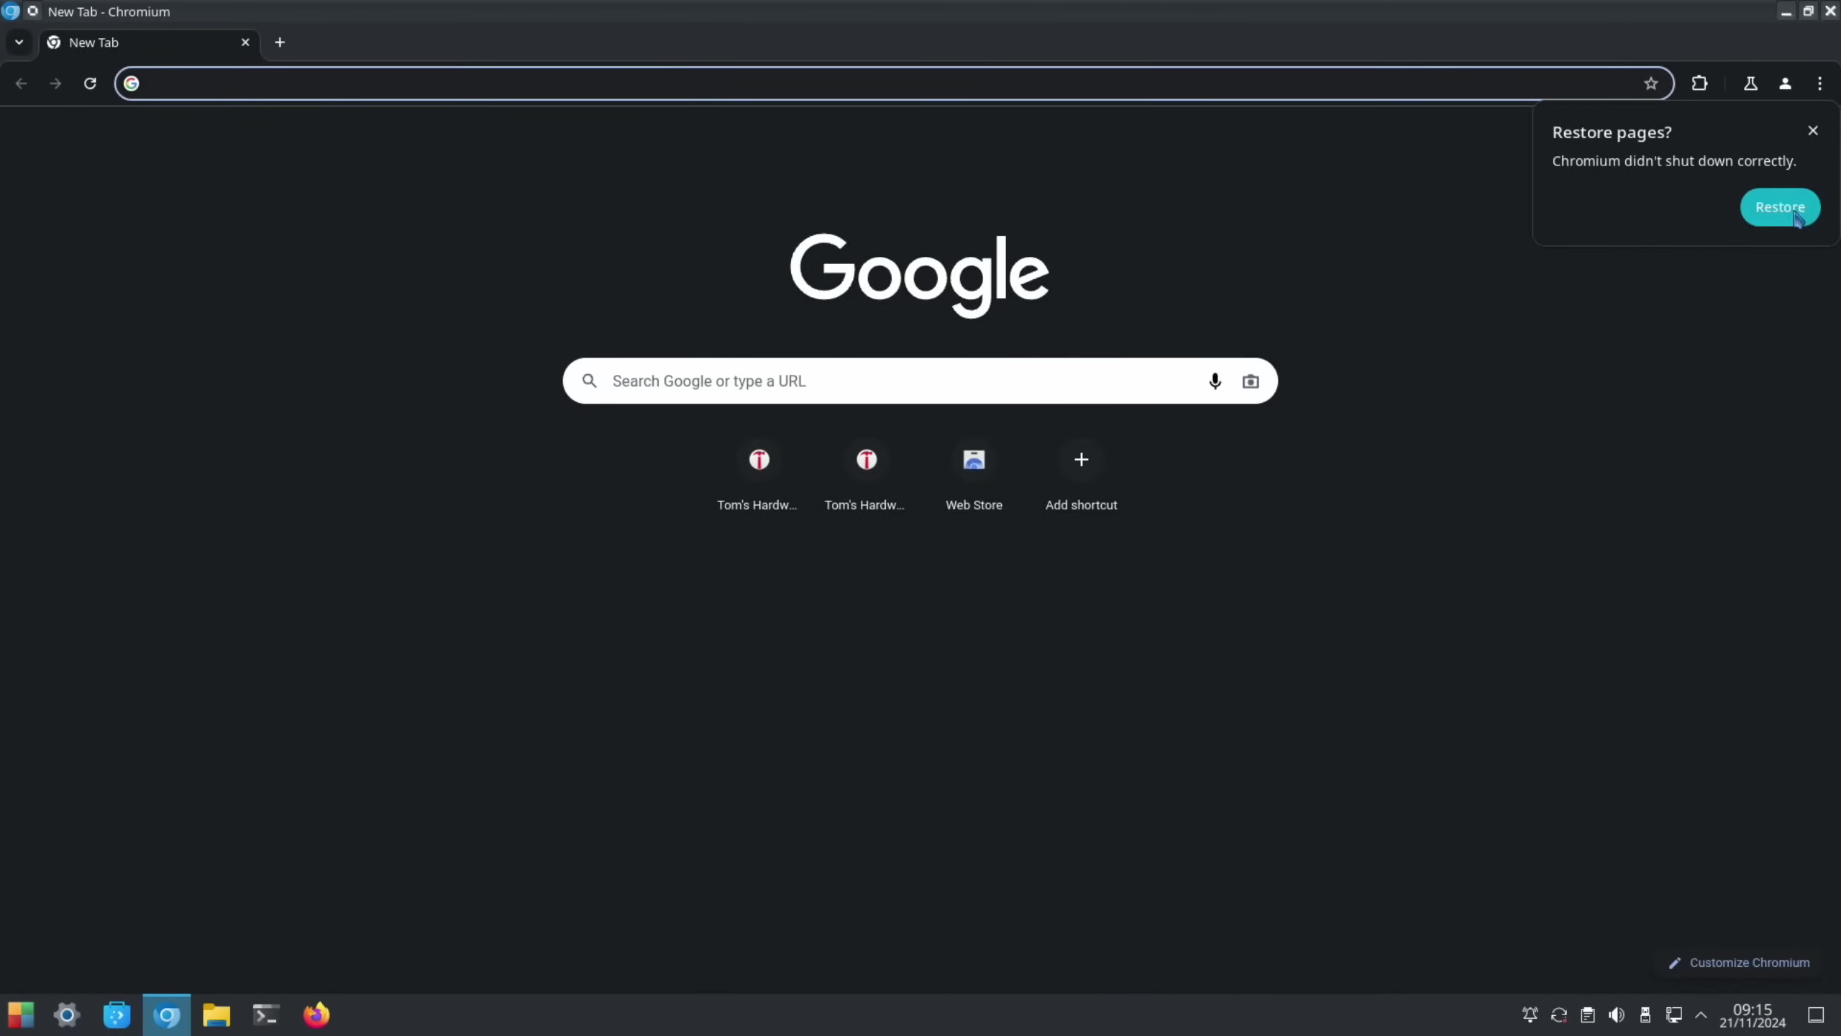
left_click(1782, 208)
left_click(79, 43)
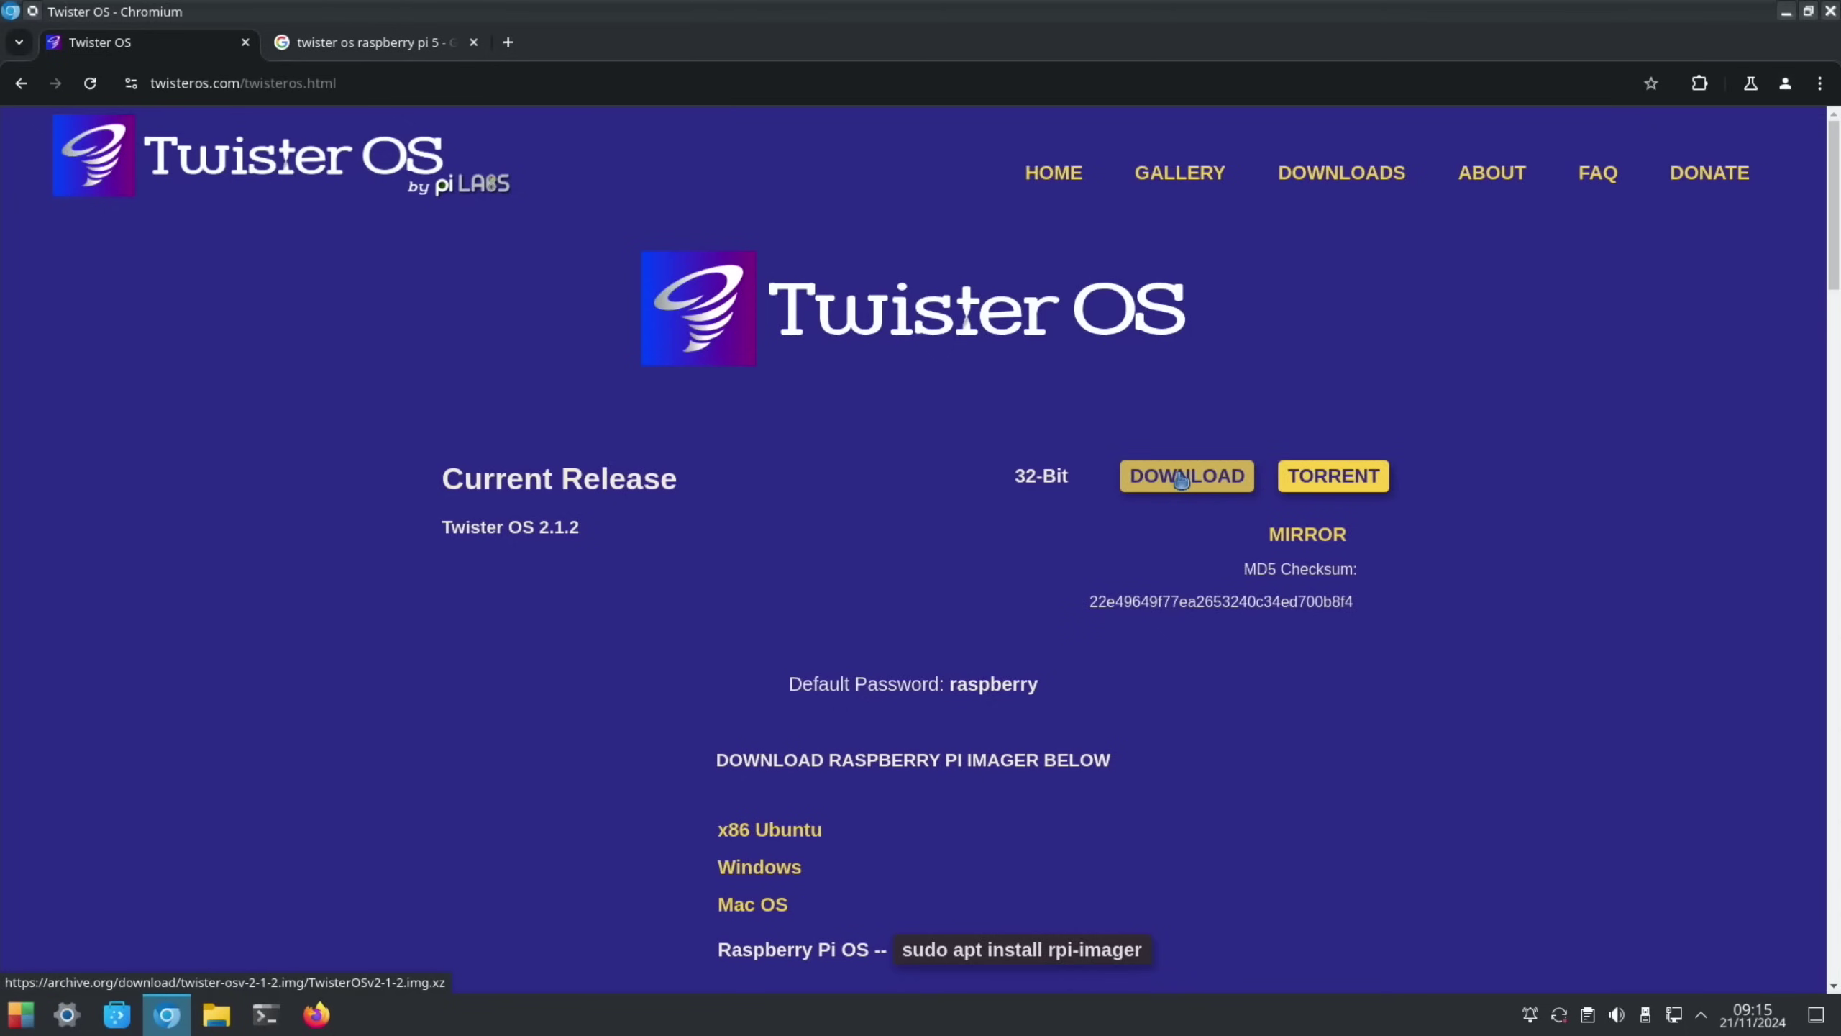
scroll(1042, 547, "down", 5)
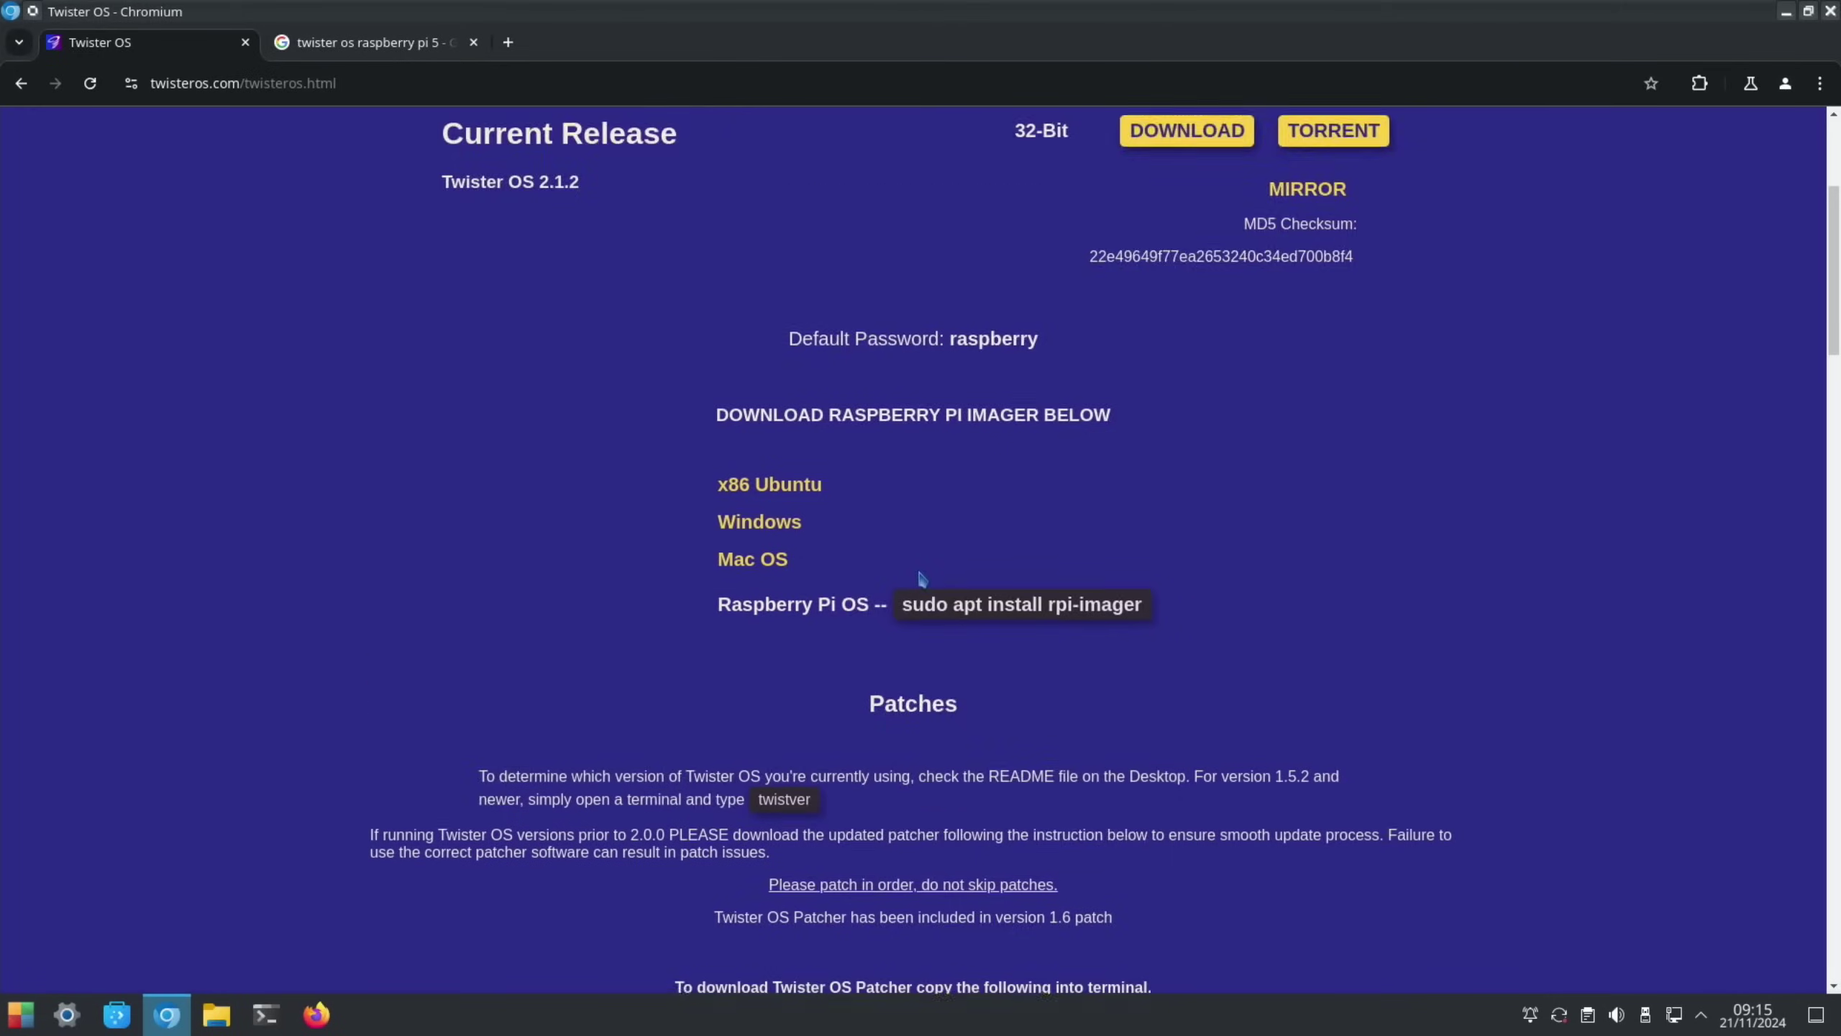
scroll(898, 610, "down", 5)
scroll(897, 611, "down", 5)
scroll(898, 611, "down", 2)
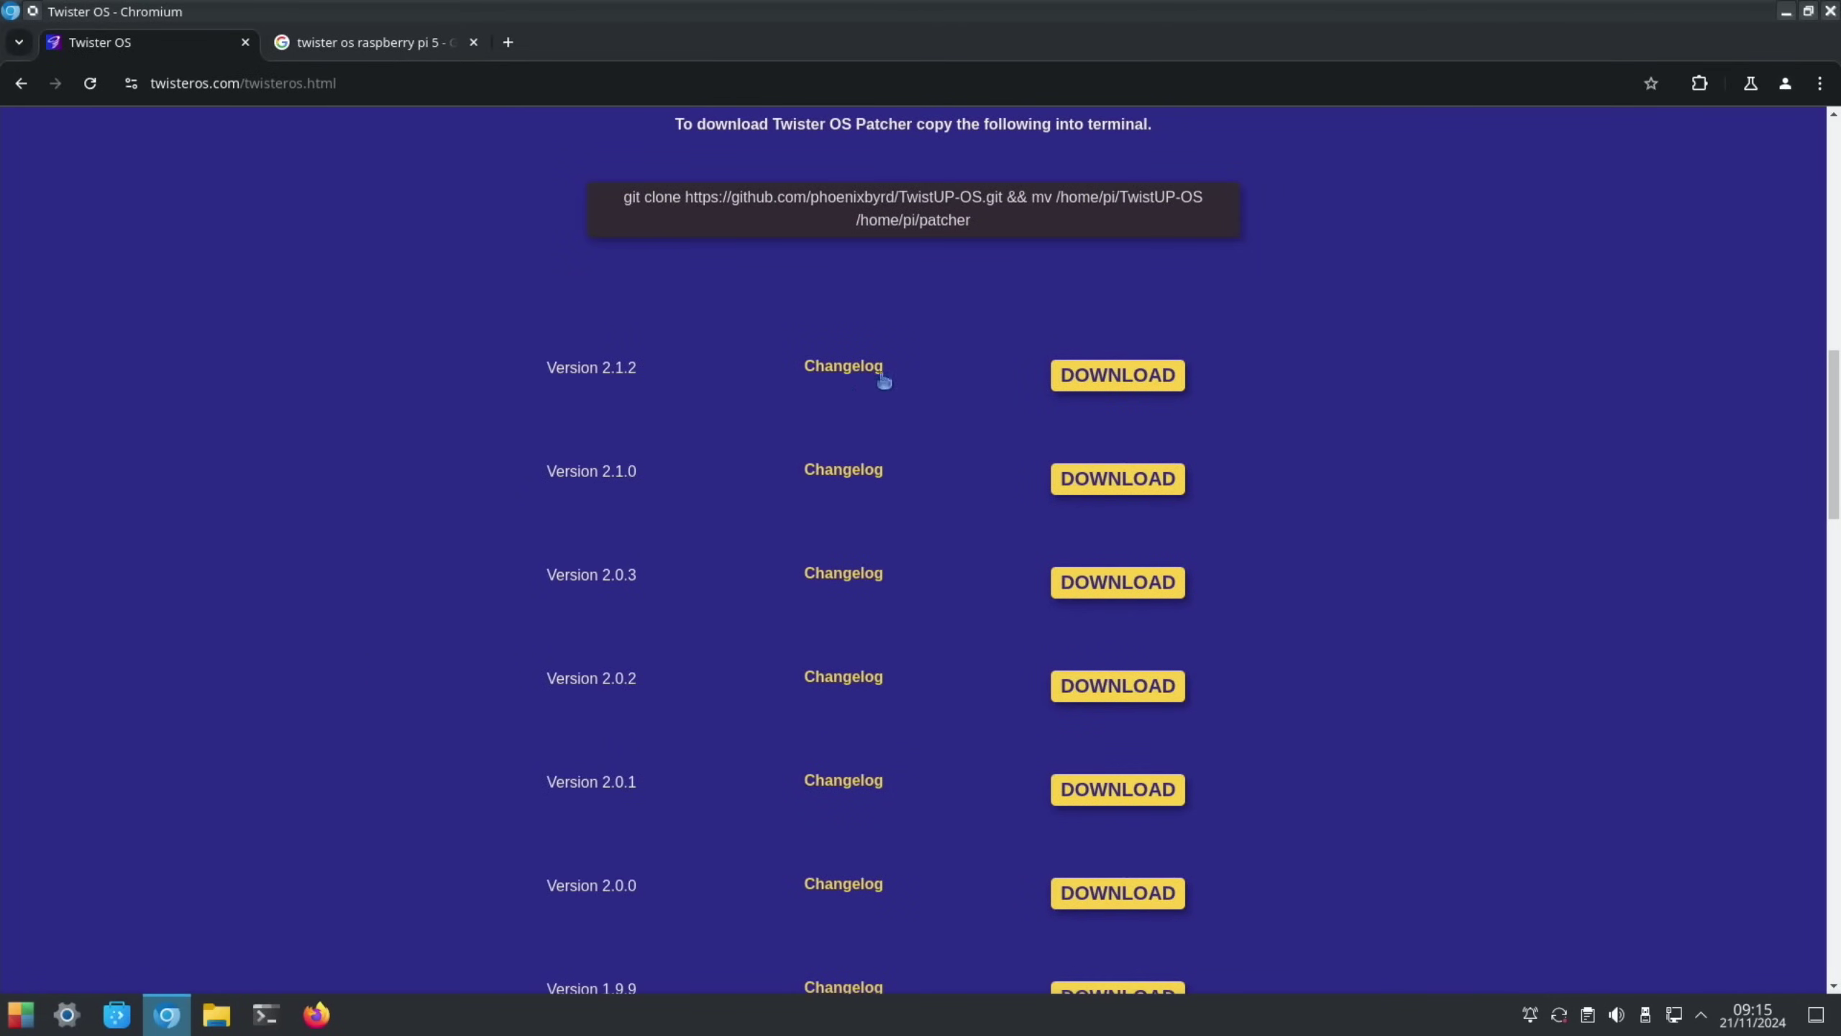
scroll(885, 380, "up", 3)
scroll(858, 443, "up", 2)
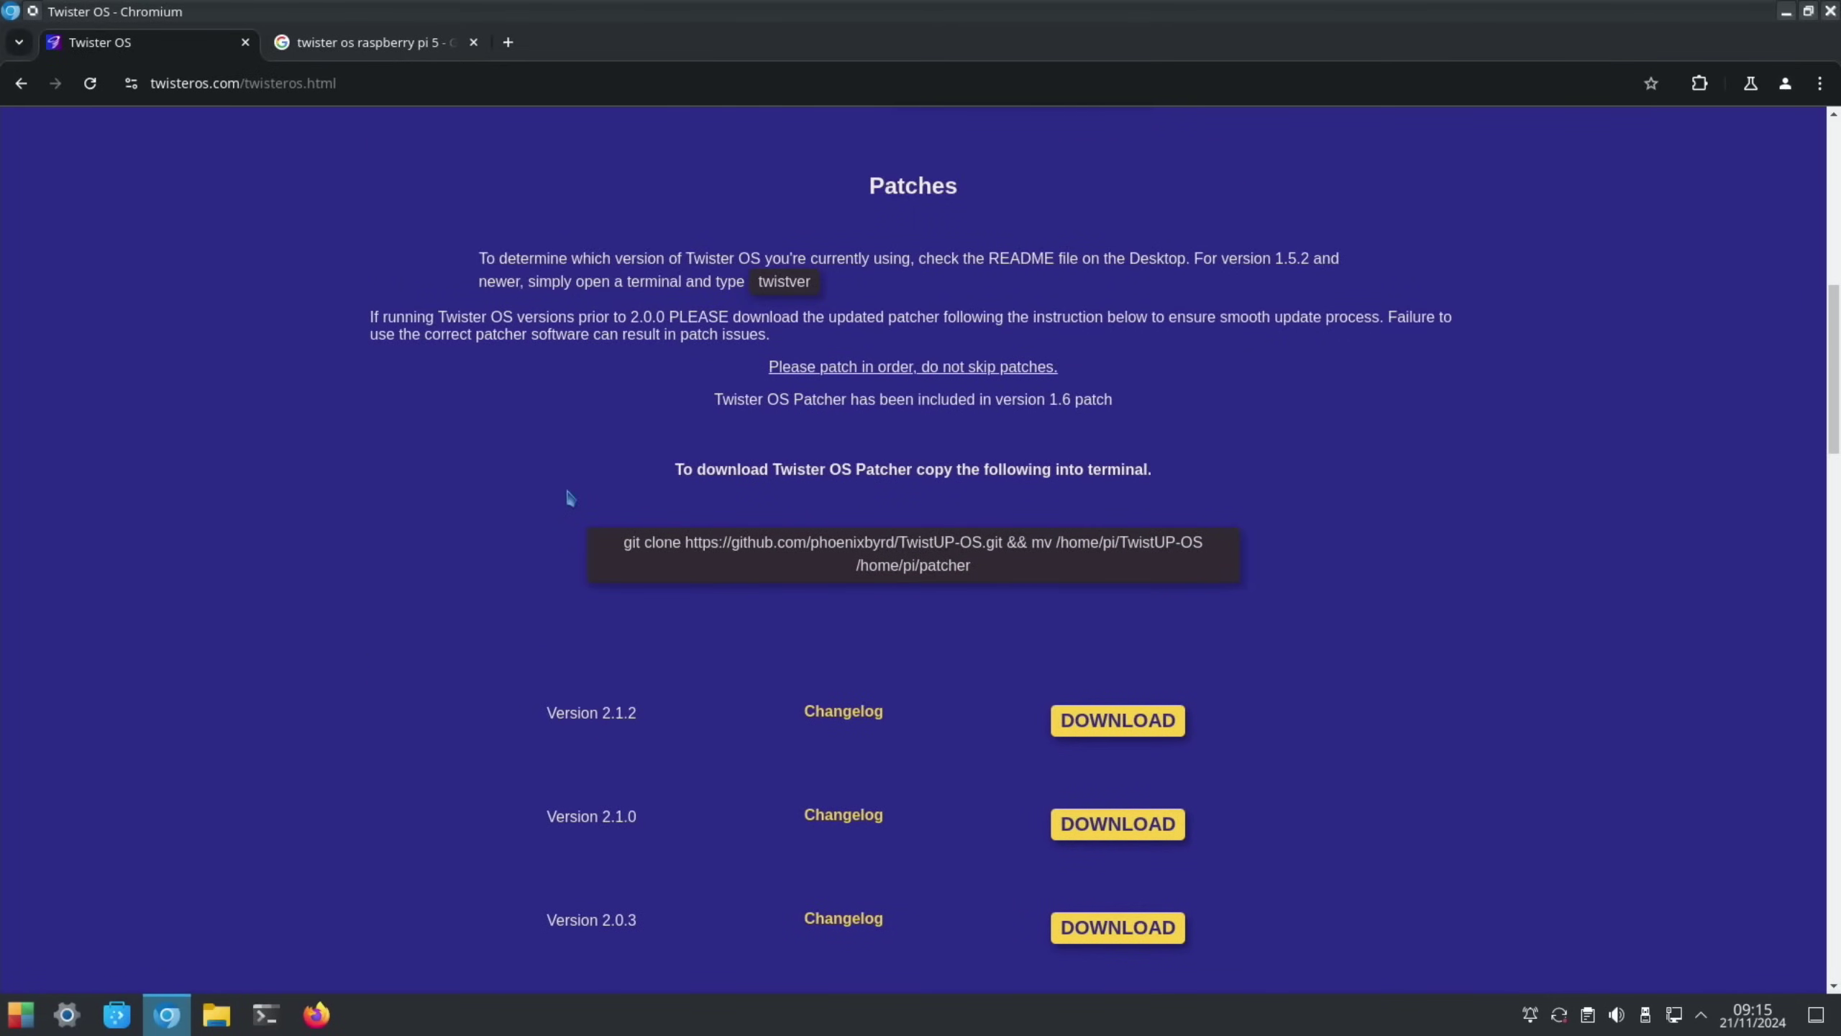
scroll(719, 501, "up", 8)
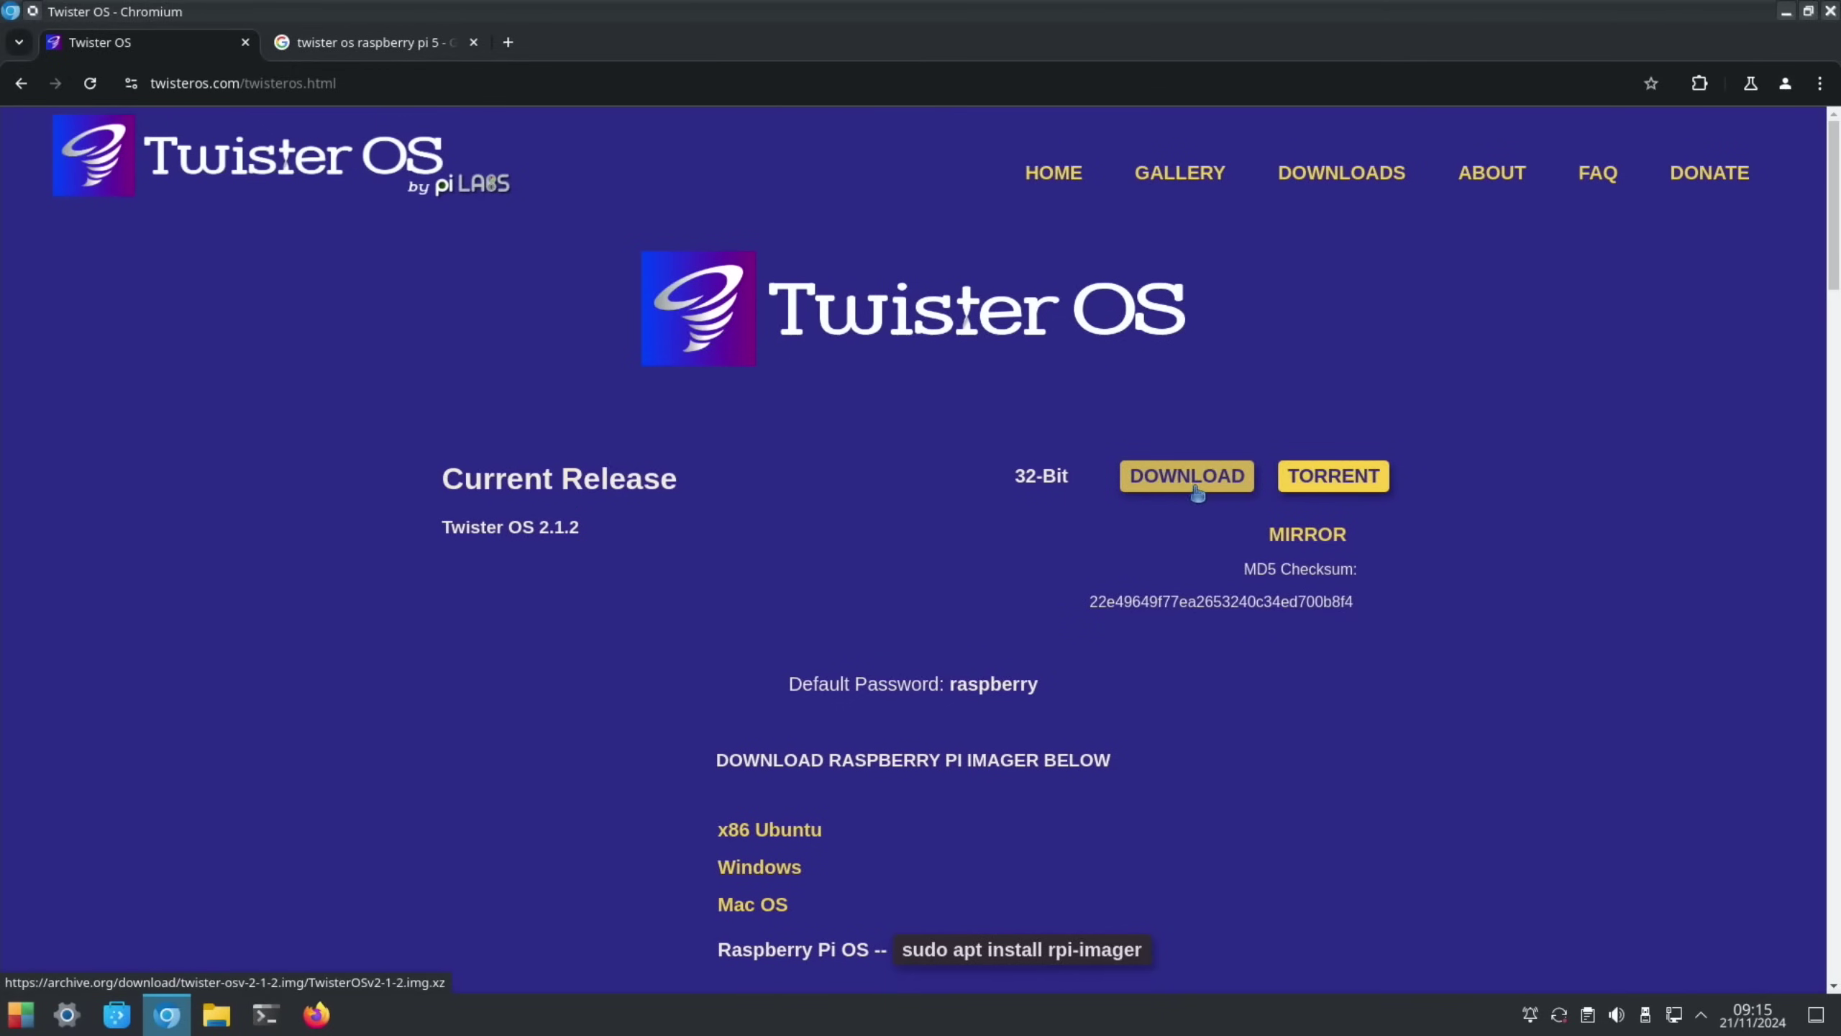
left_click(1828, 12)
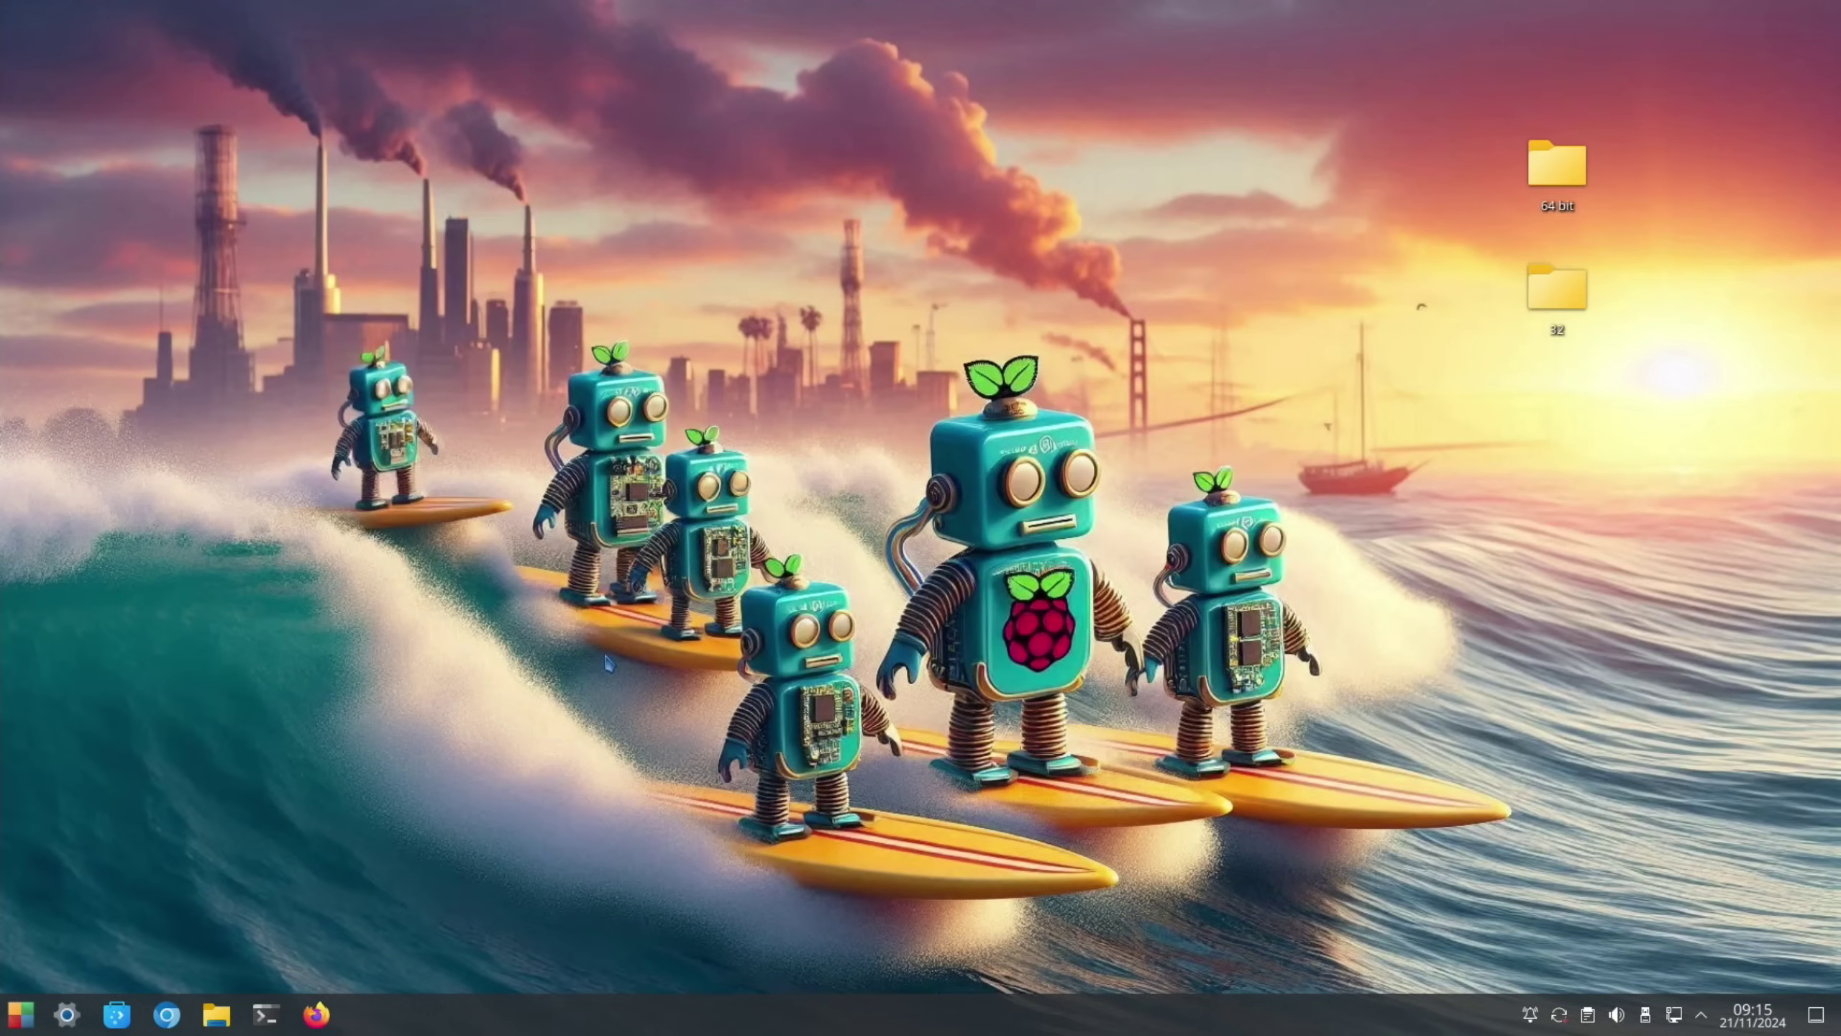
Launch Raspberry Pi Imager and choose the custom TwisterOSv2-1-2.img.xz image.
key("super")
type("imag")
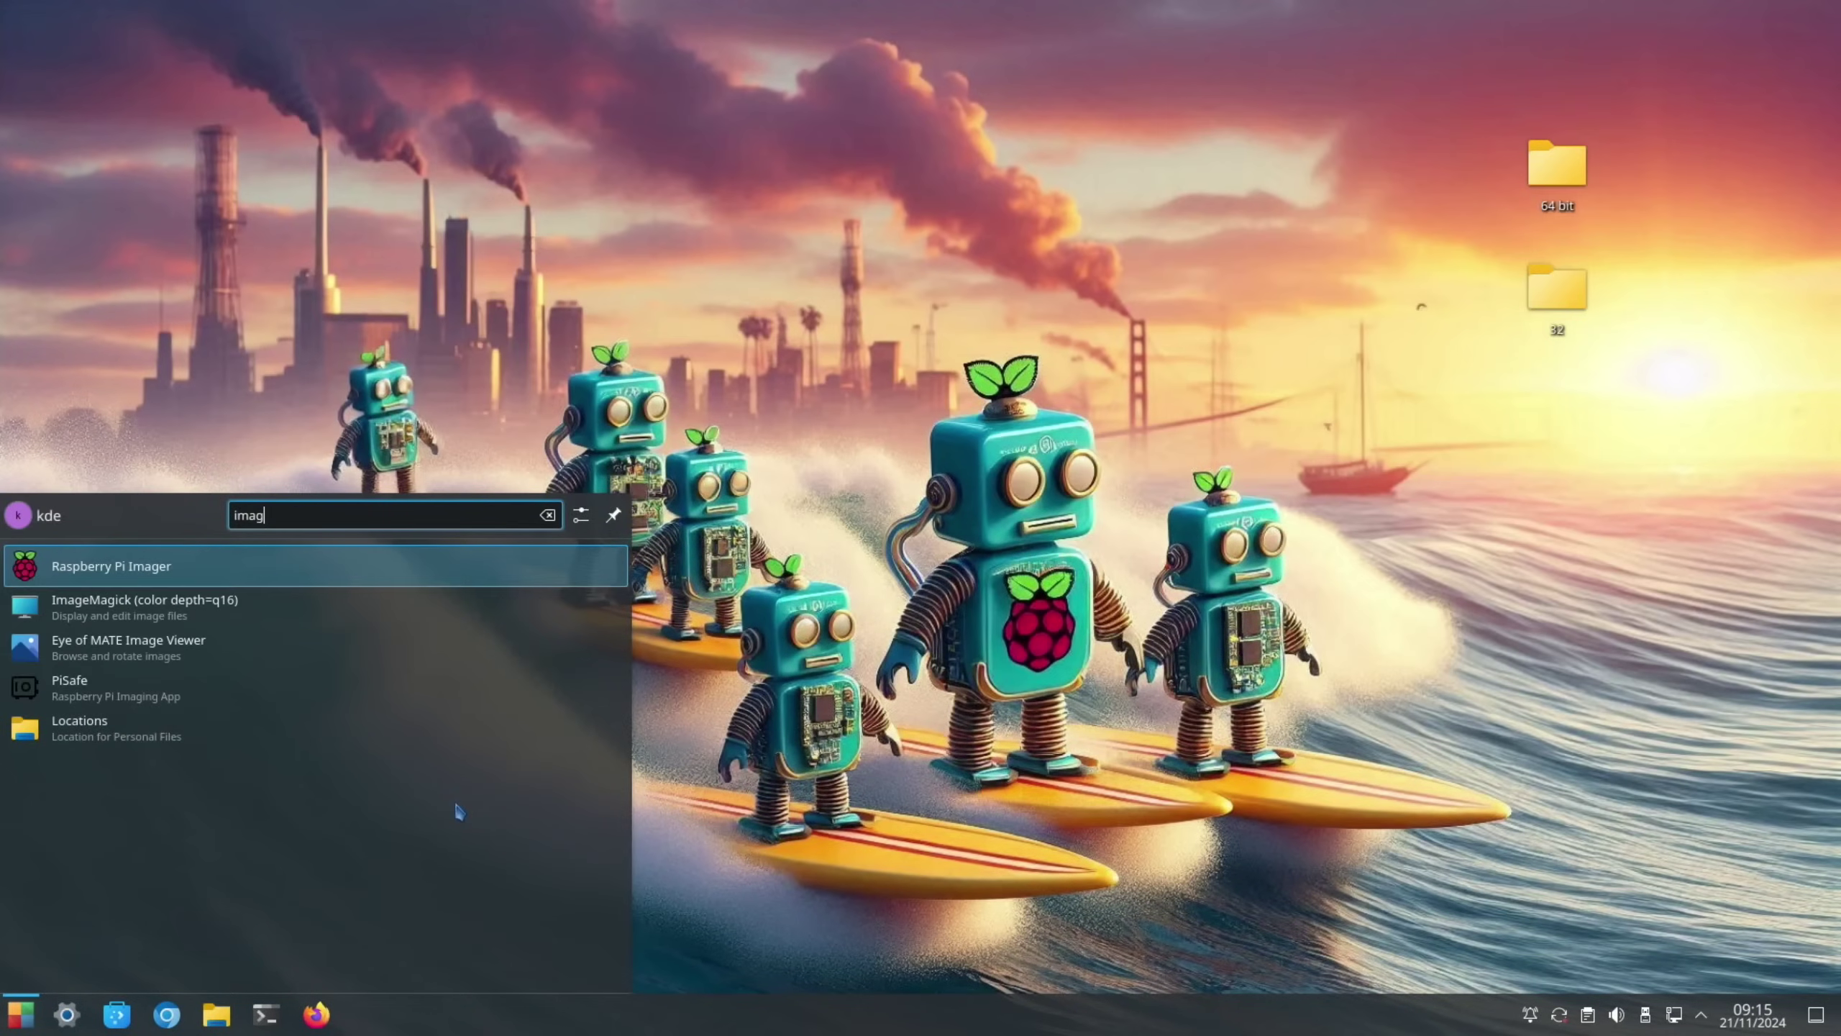
type("er")
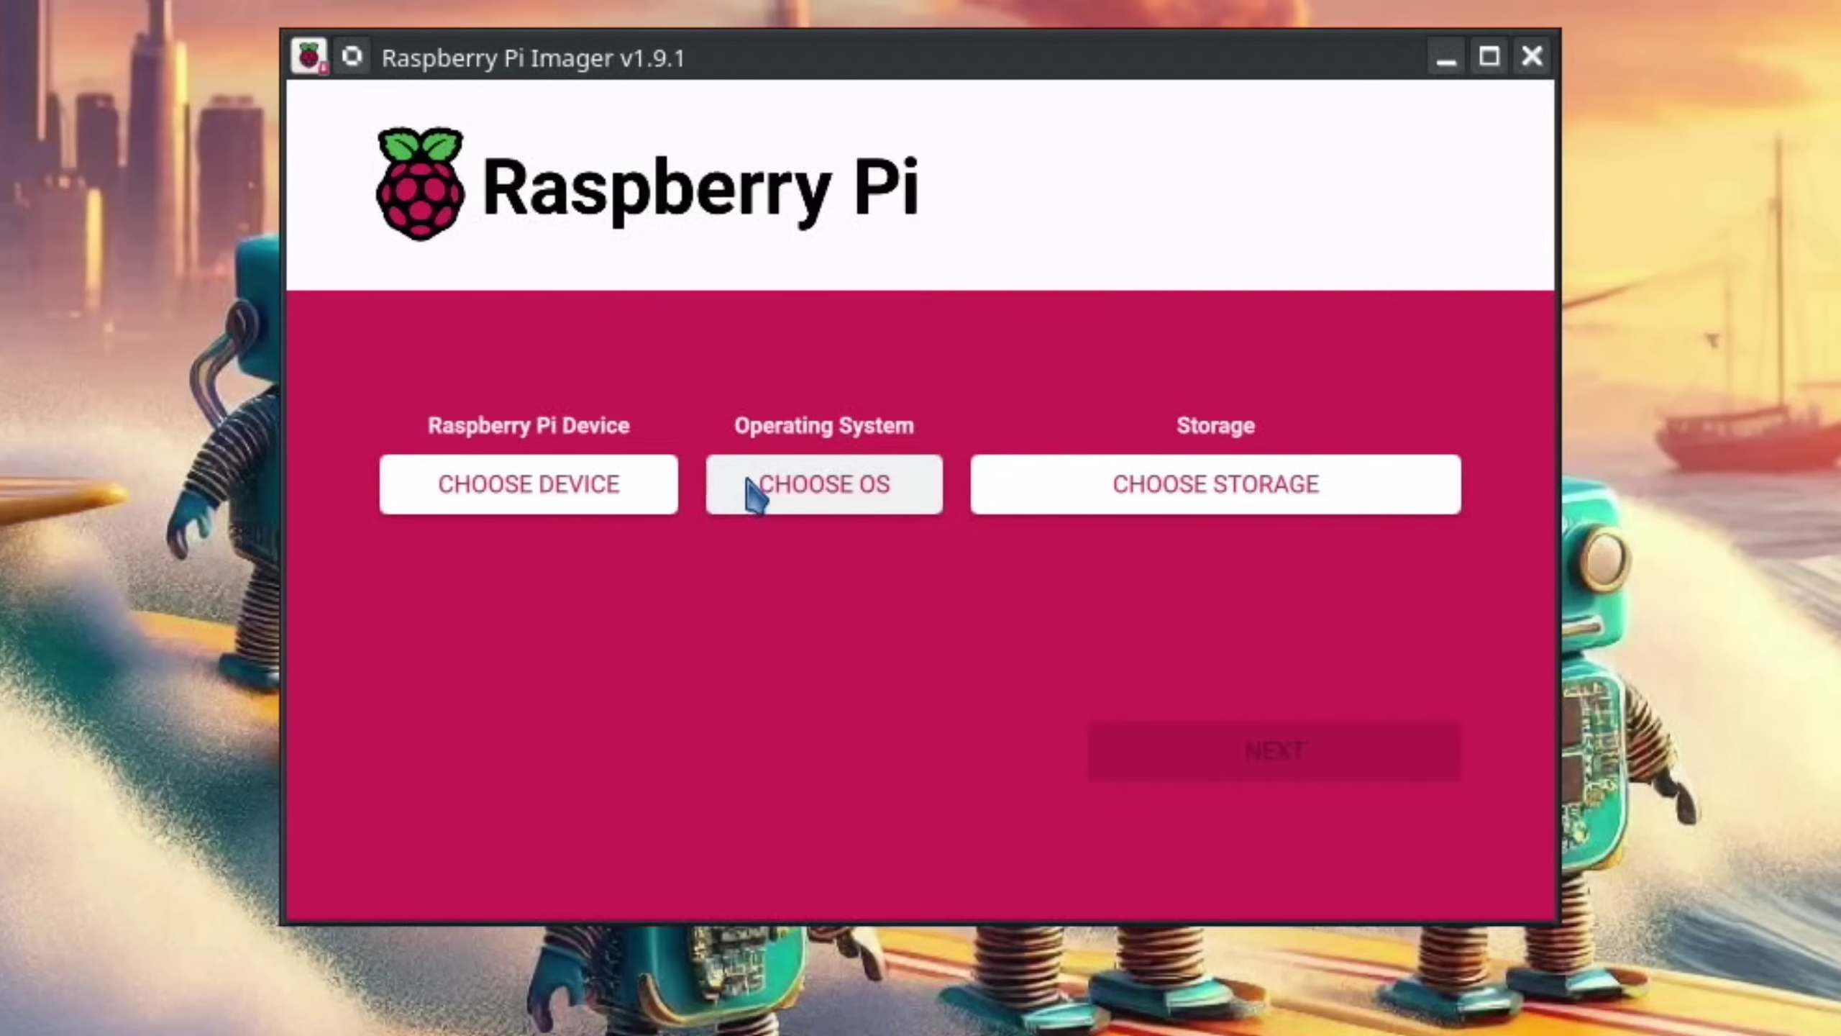
left_click(753, 485)
scroll(753, 517, "down", 3)
scroll(708, 712, "down", 3)
scroll(708, 712, "down", 3)
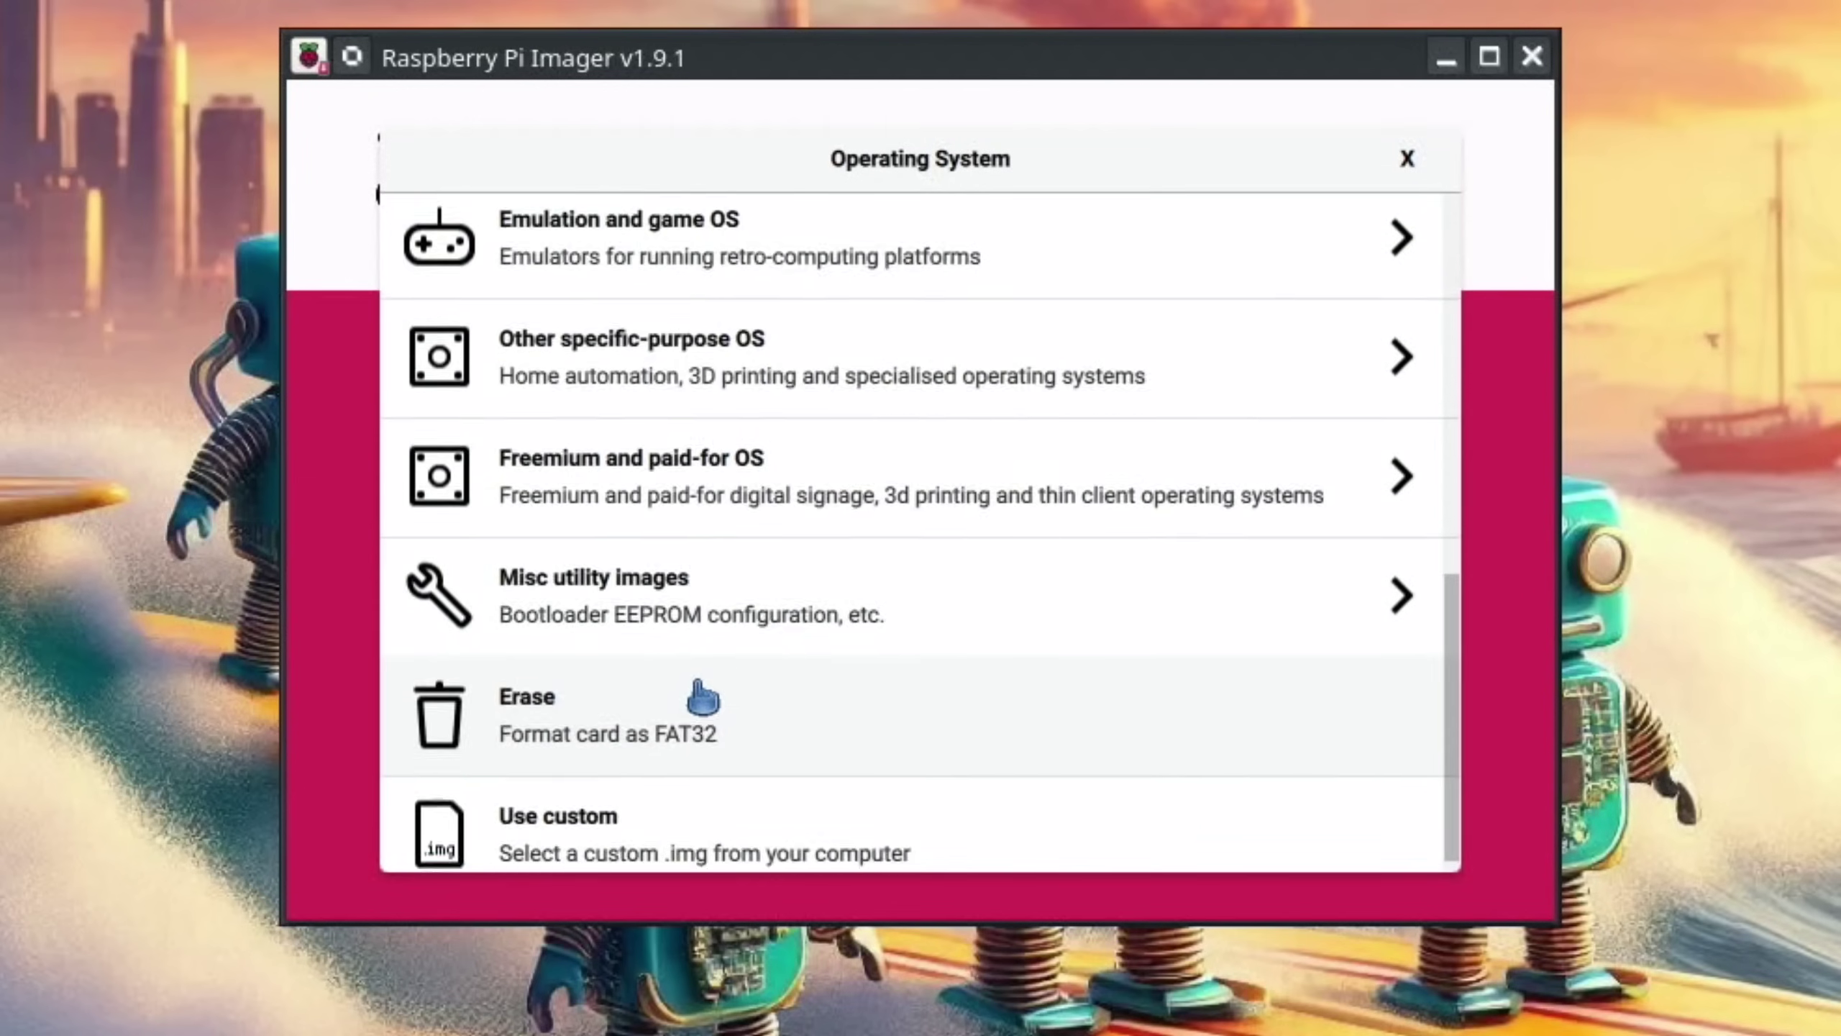
scroll(708, 712, "down", 1)
left_click(585, 836)
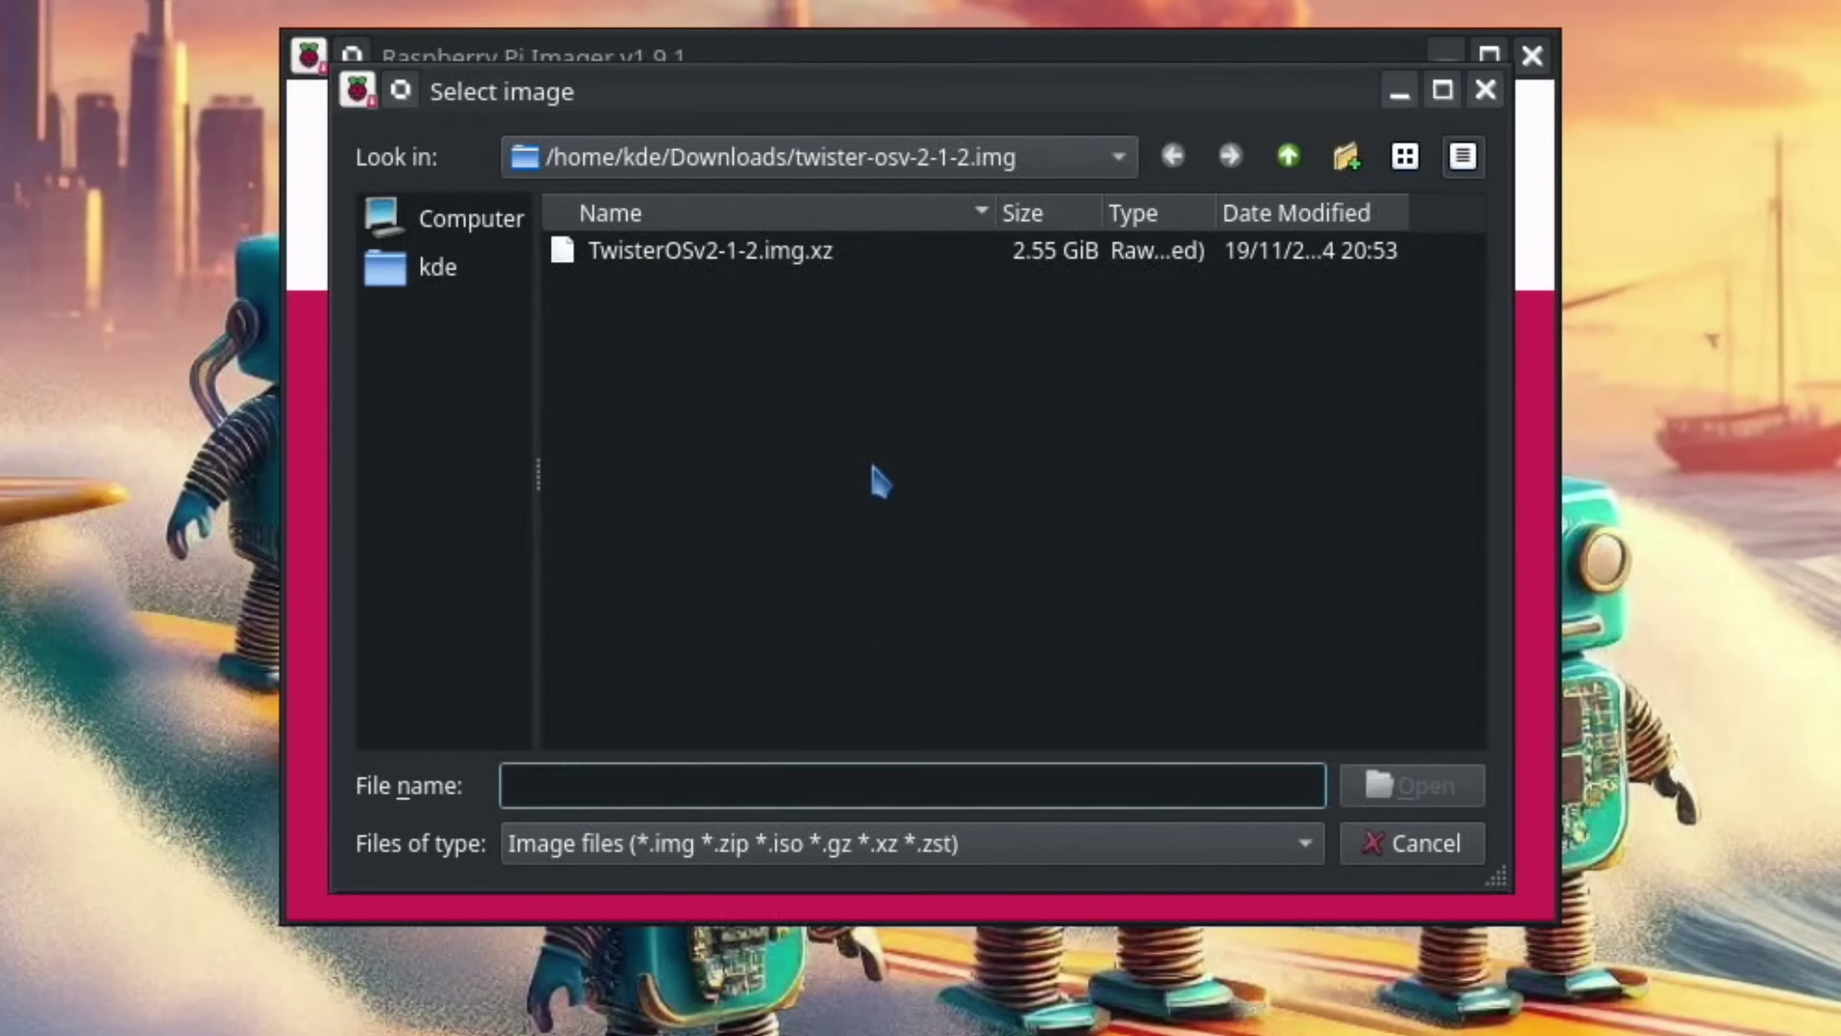
double_click(710, 251)
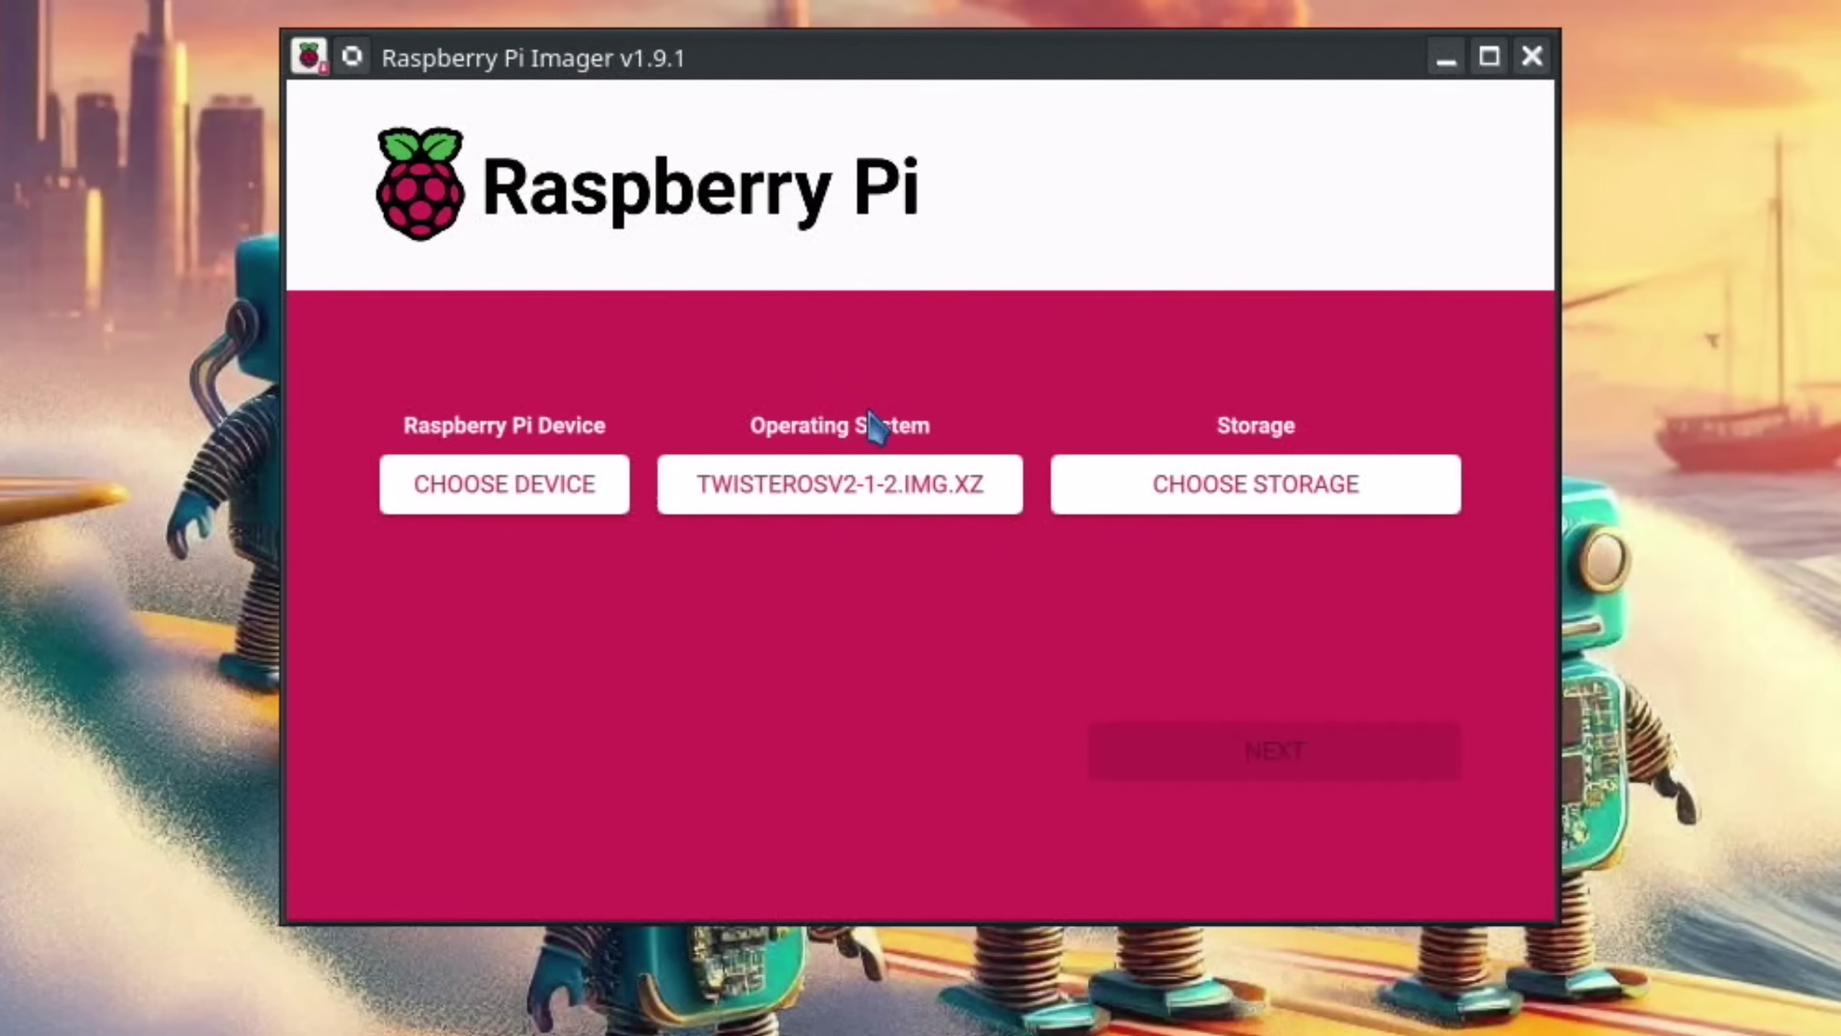
Write the image to the 32.2 GB SD card without OS customisation.
left_click(1255, 483)
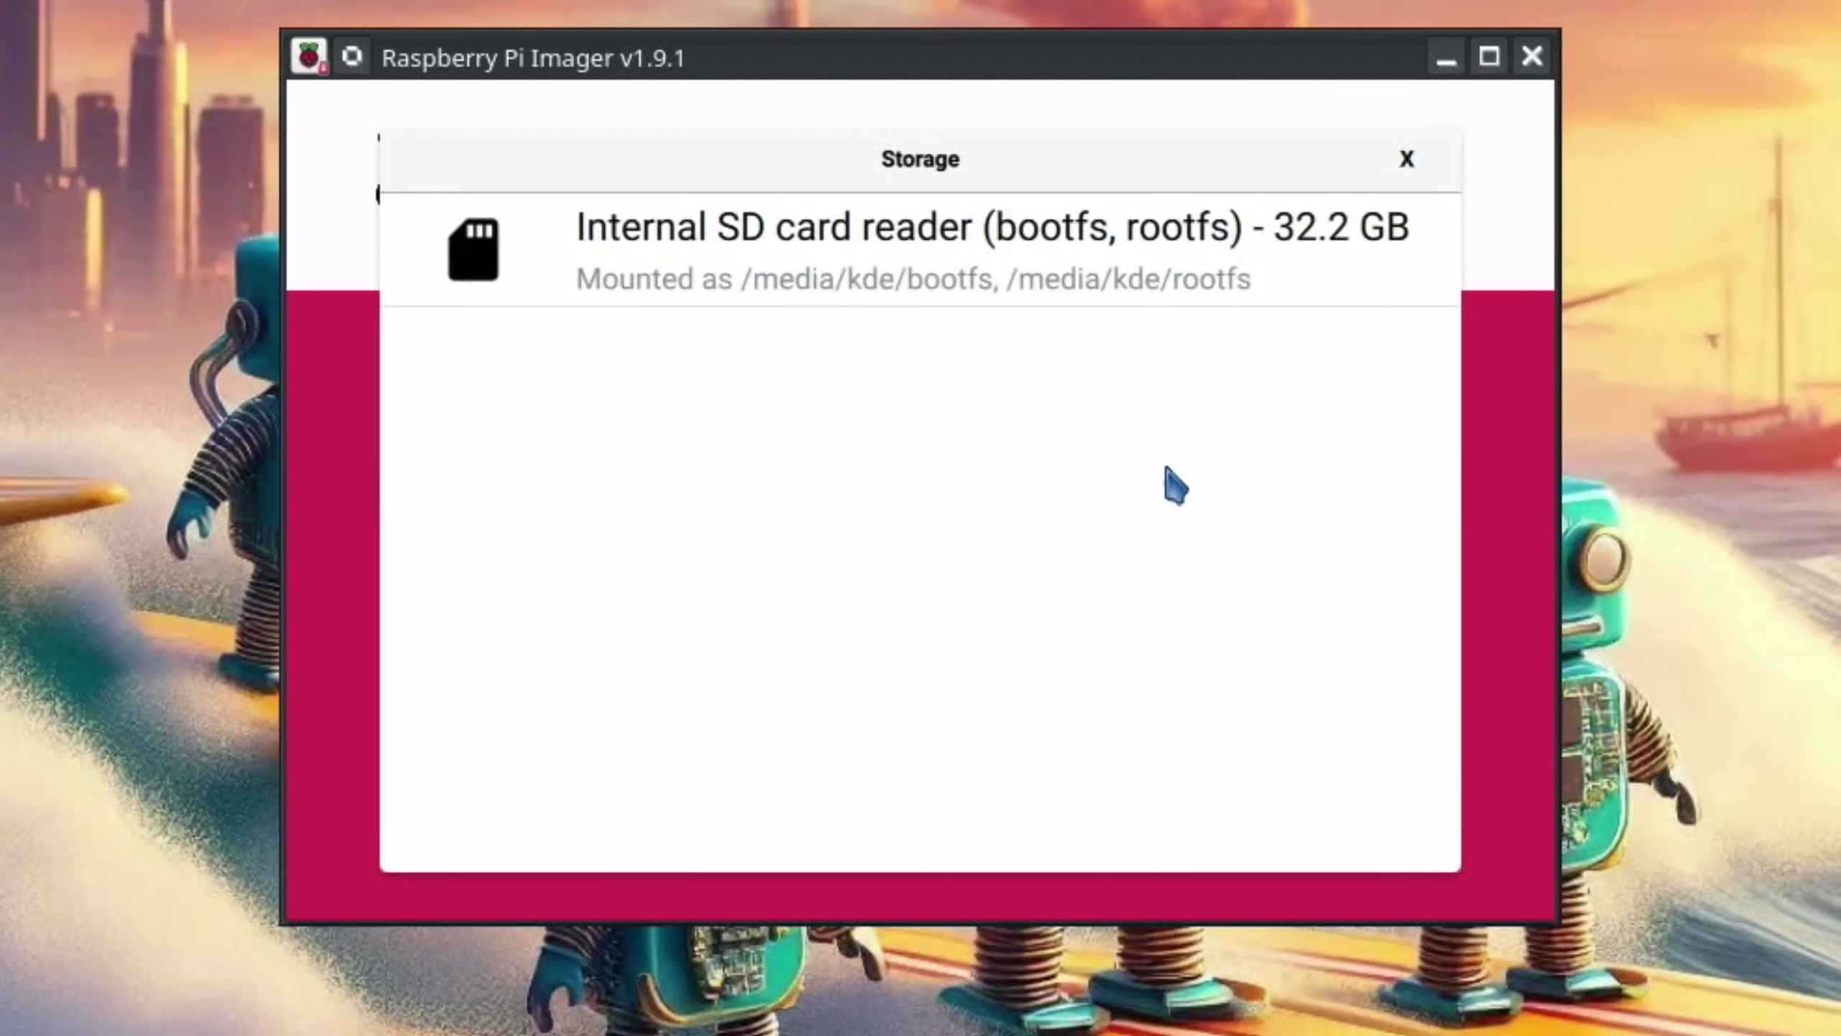
left_click(1002, 271)
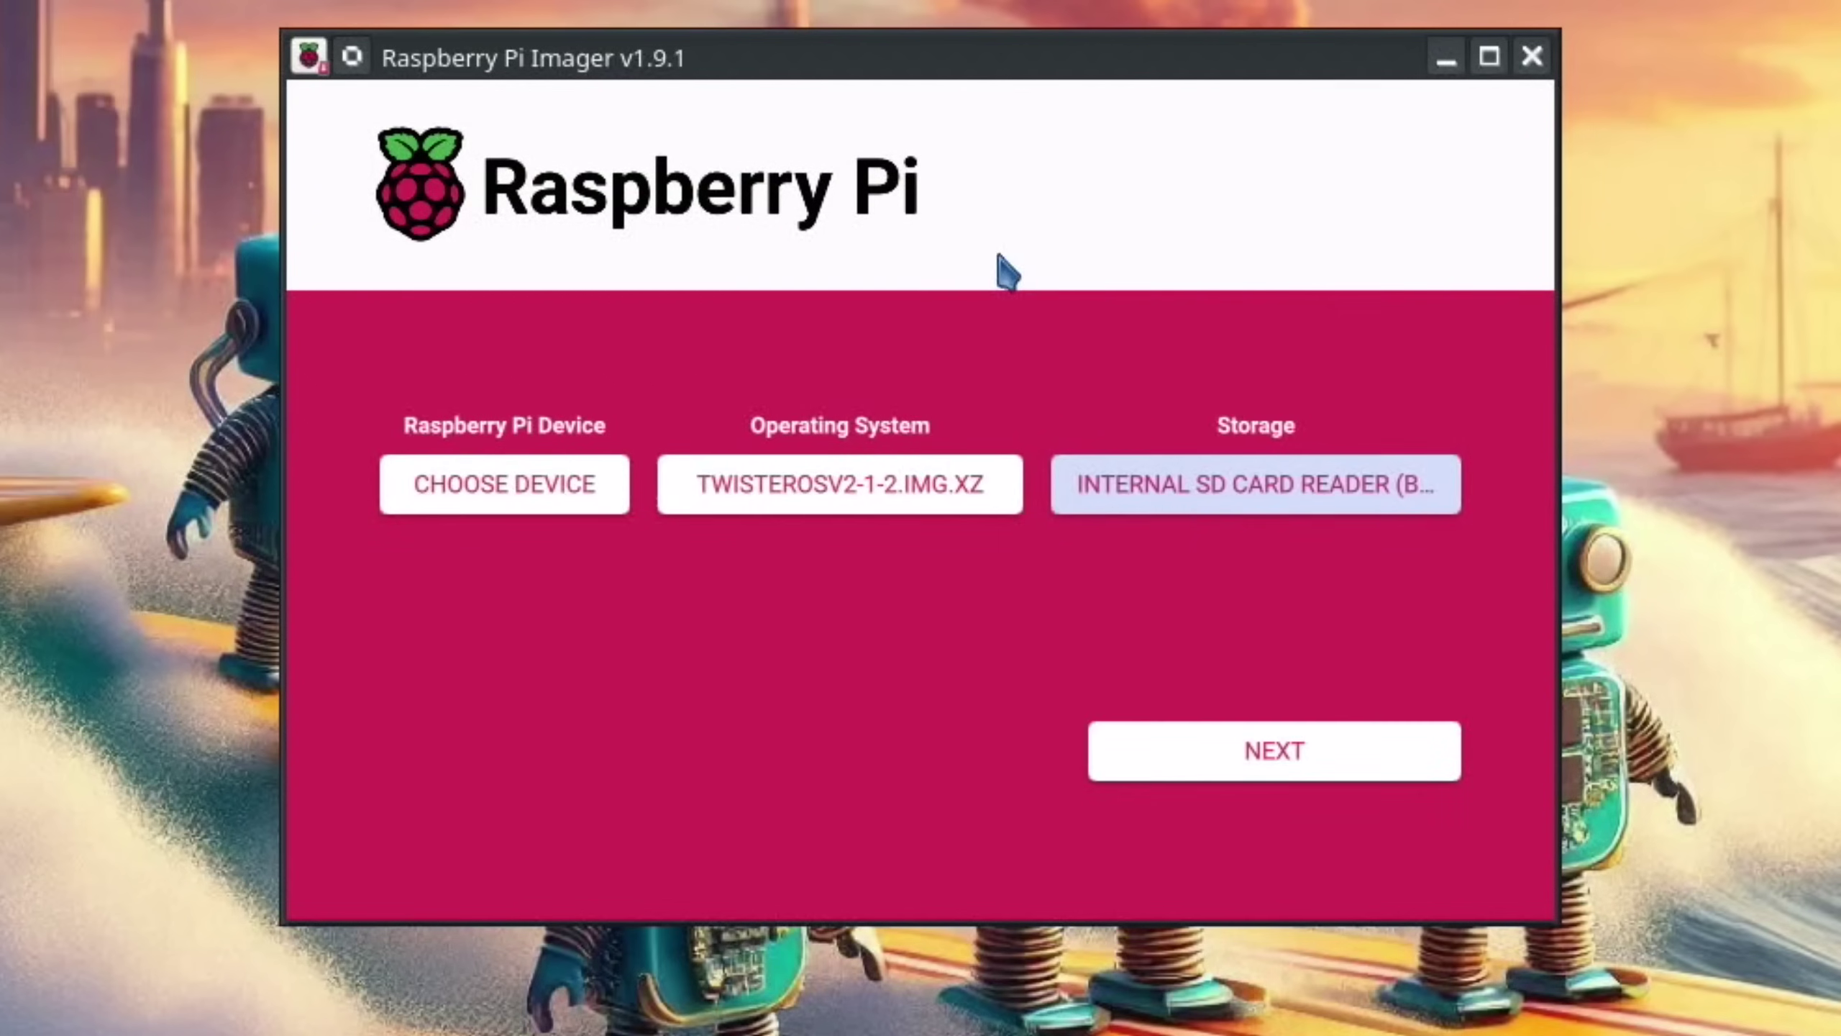
left_click(1329, 760)
left_click(1266, 598)
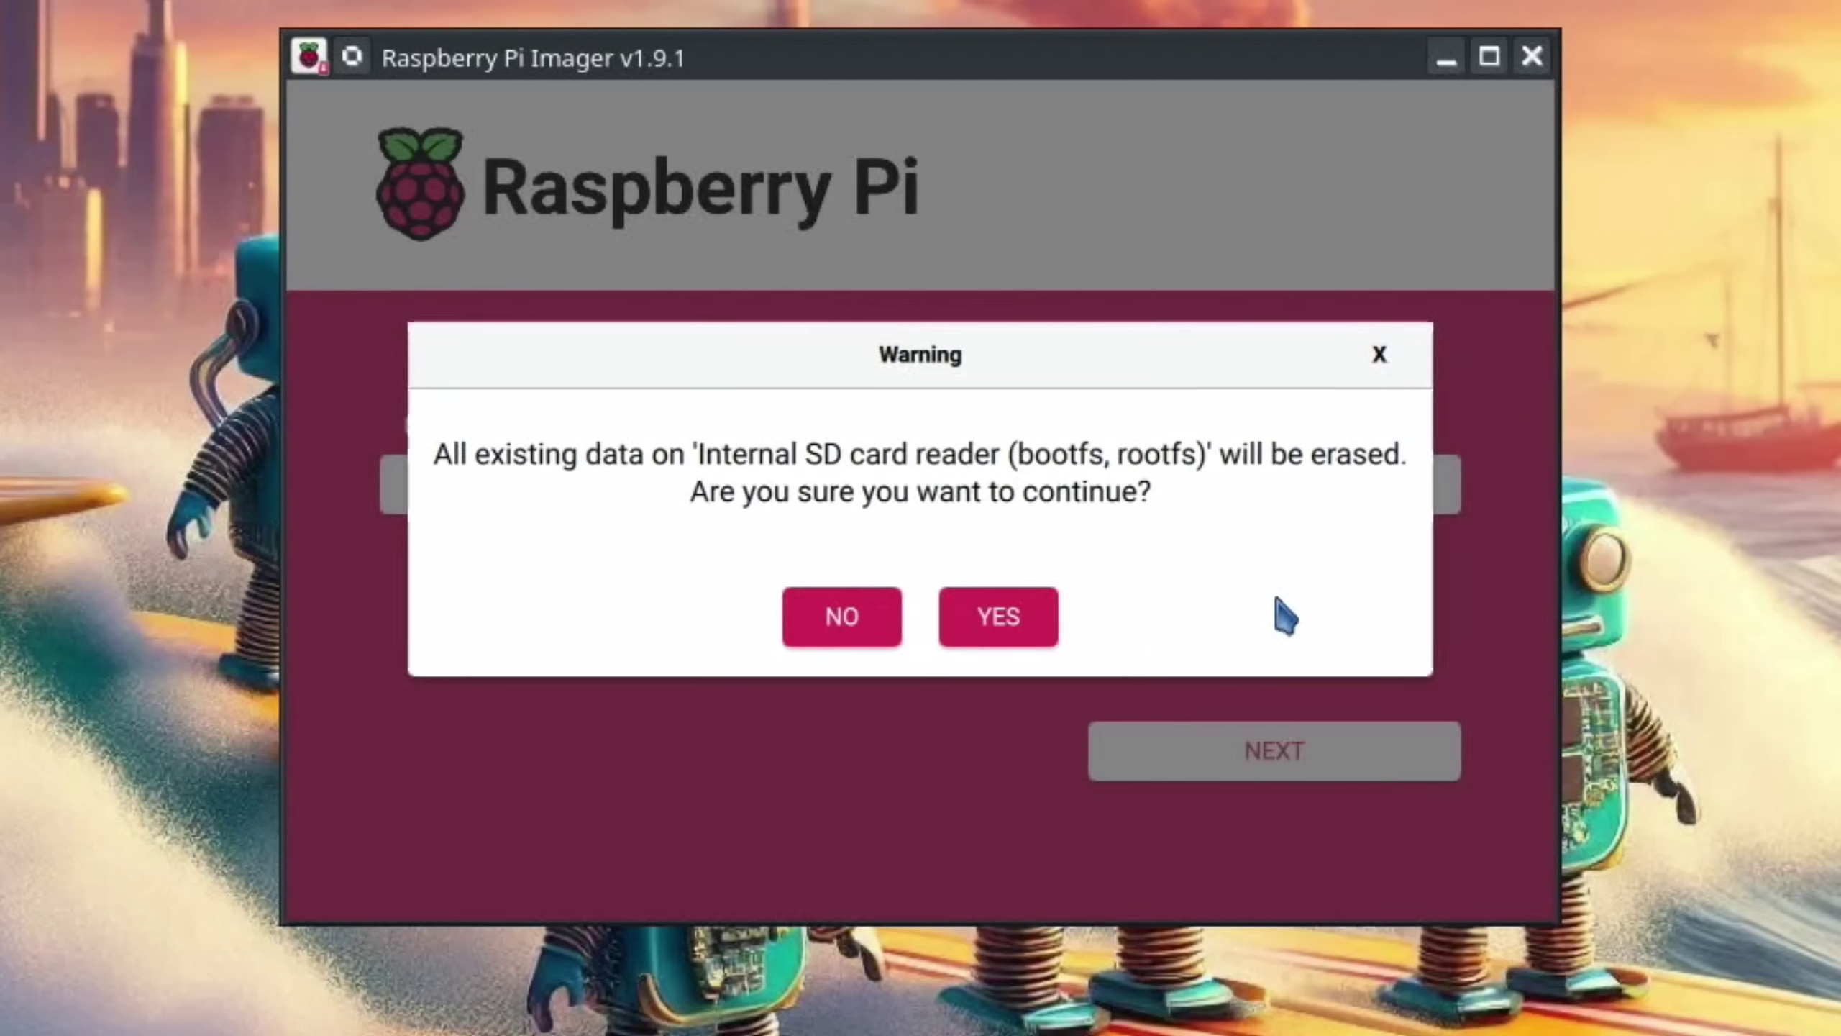
left_click(998, 616)
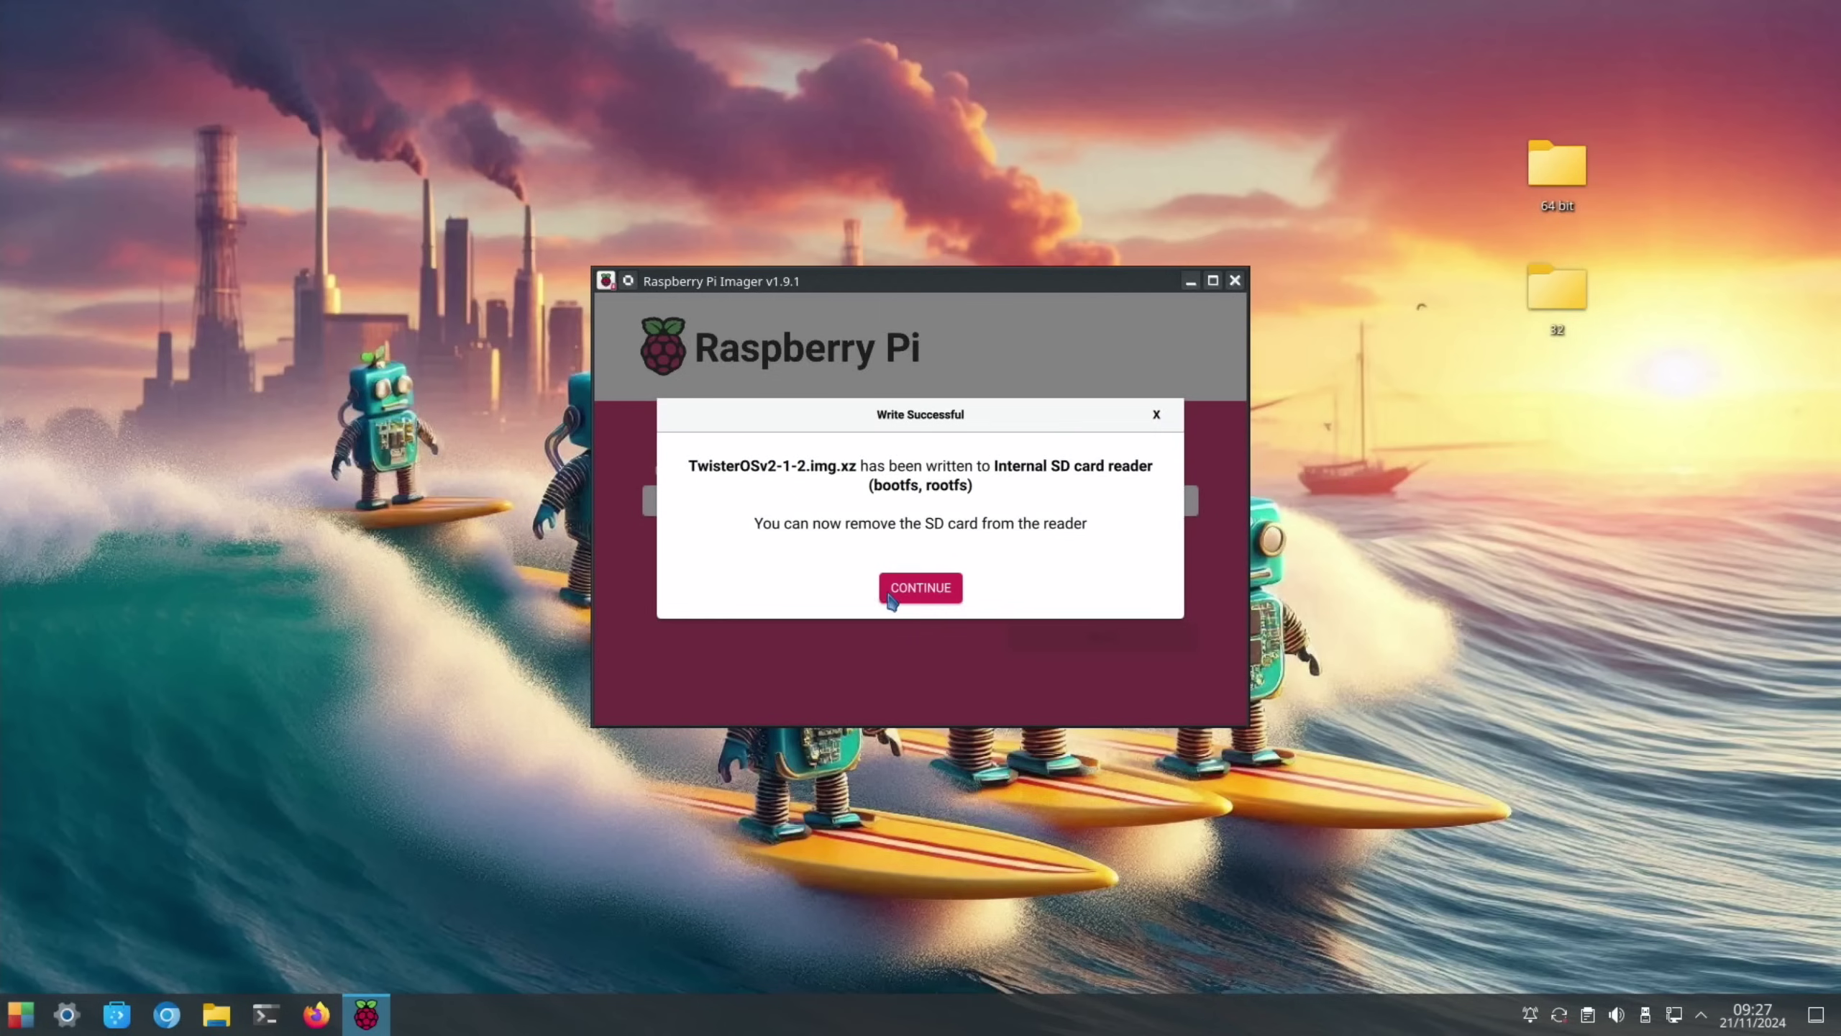
left_click(893, 596)
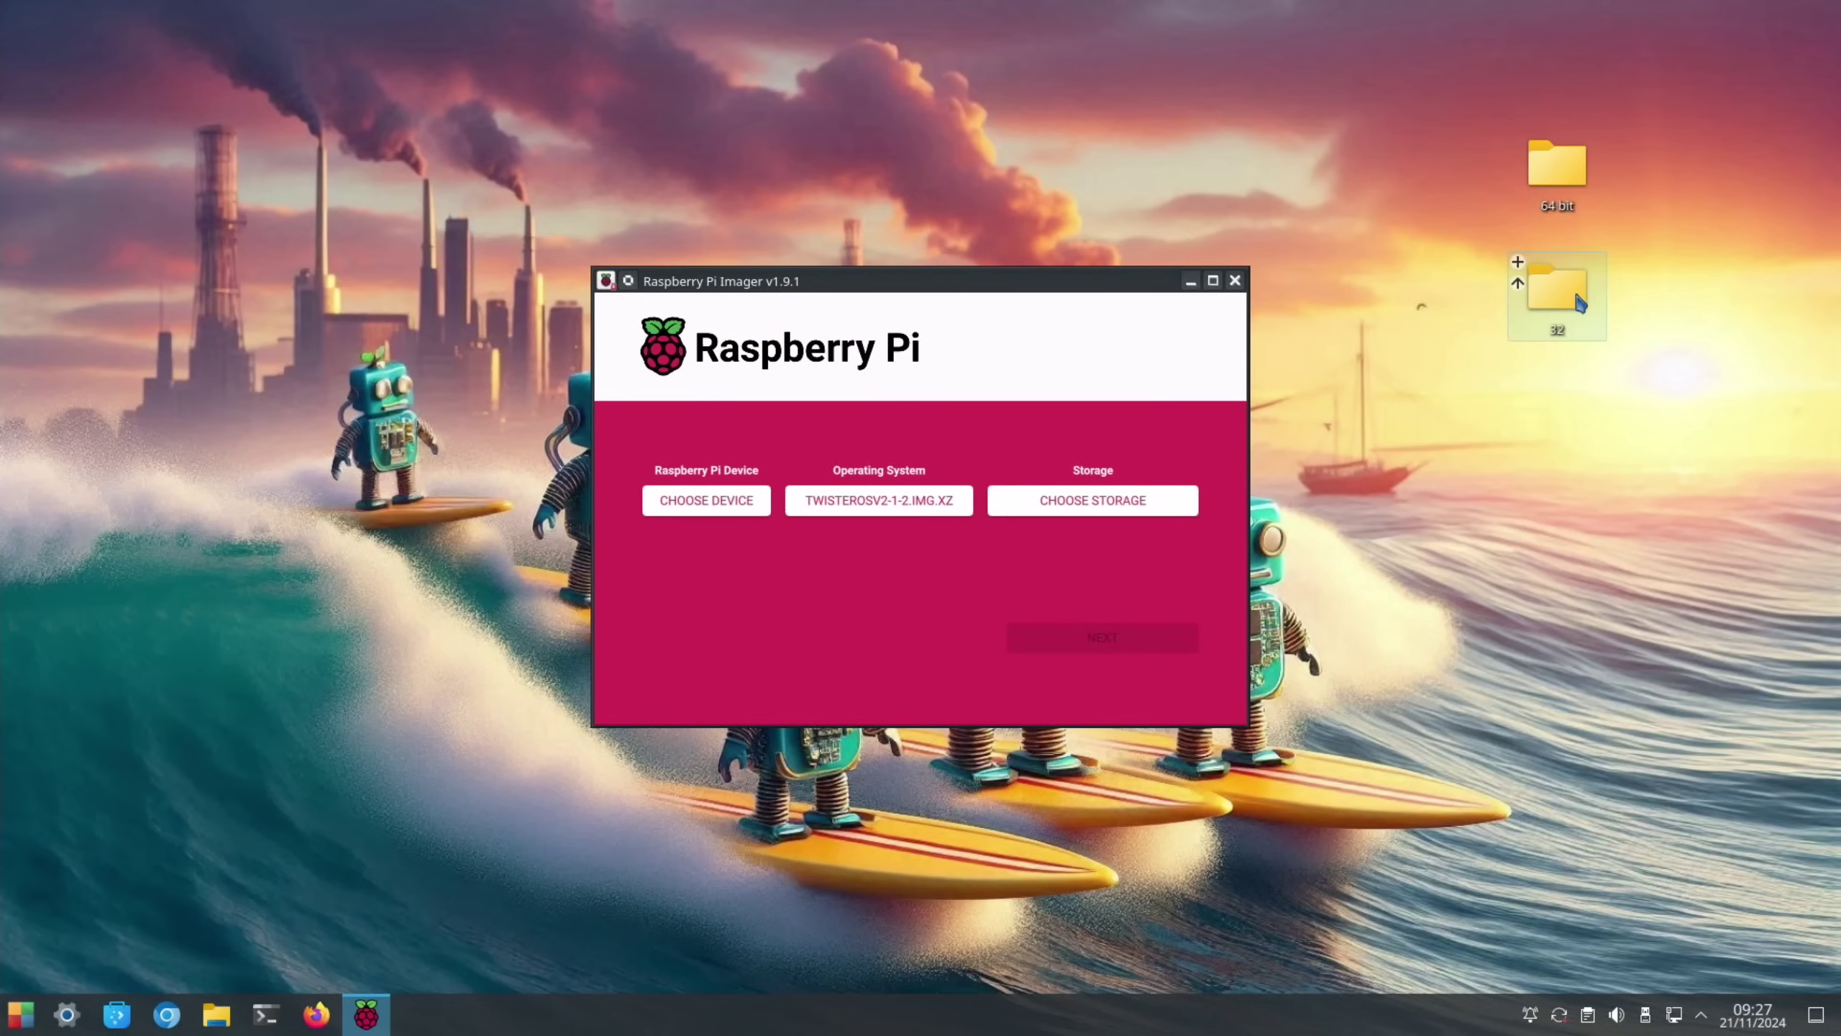
Select the 32 desktop folder, then launch Chromium from the taskbar.
left_click(1561, 299)
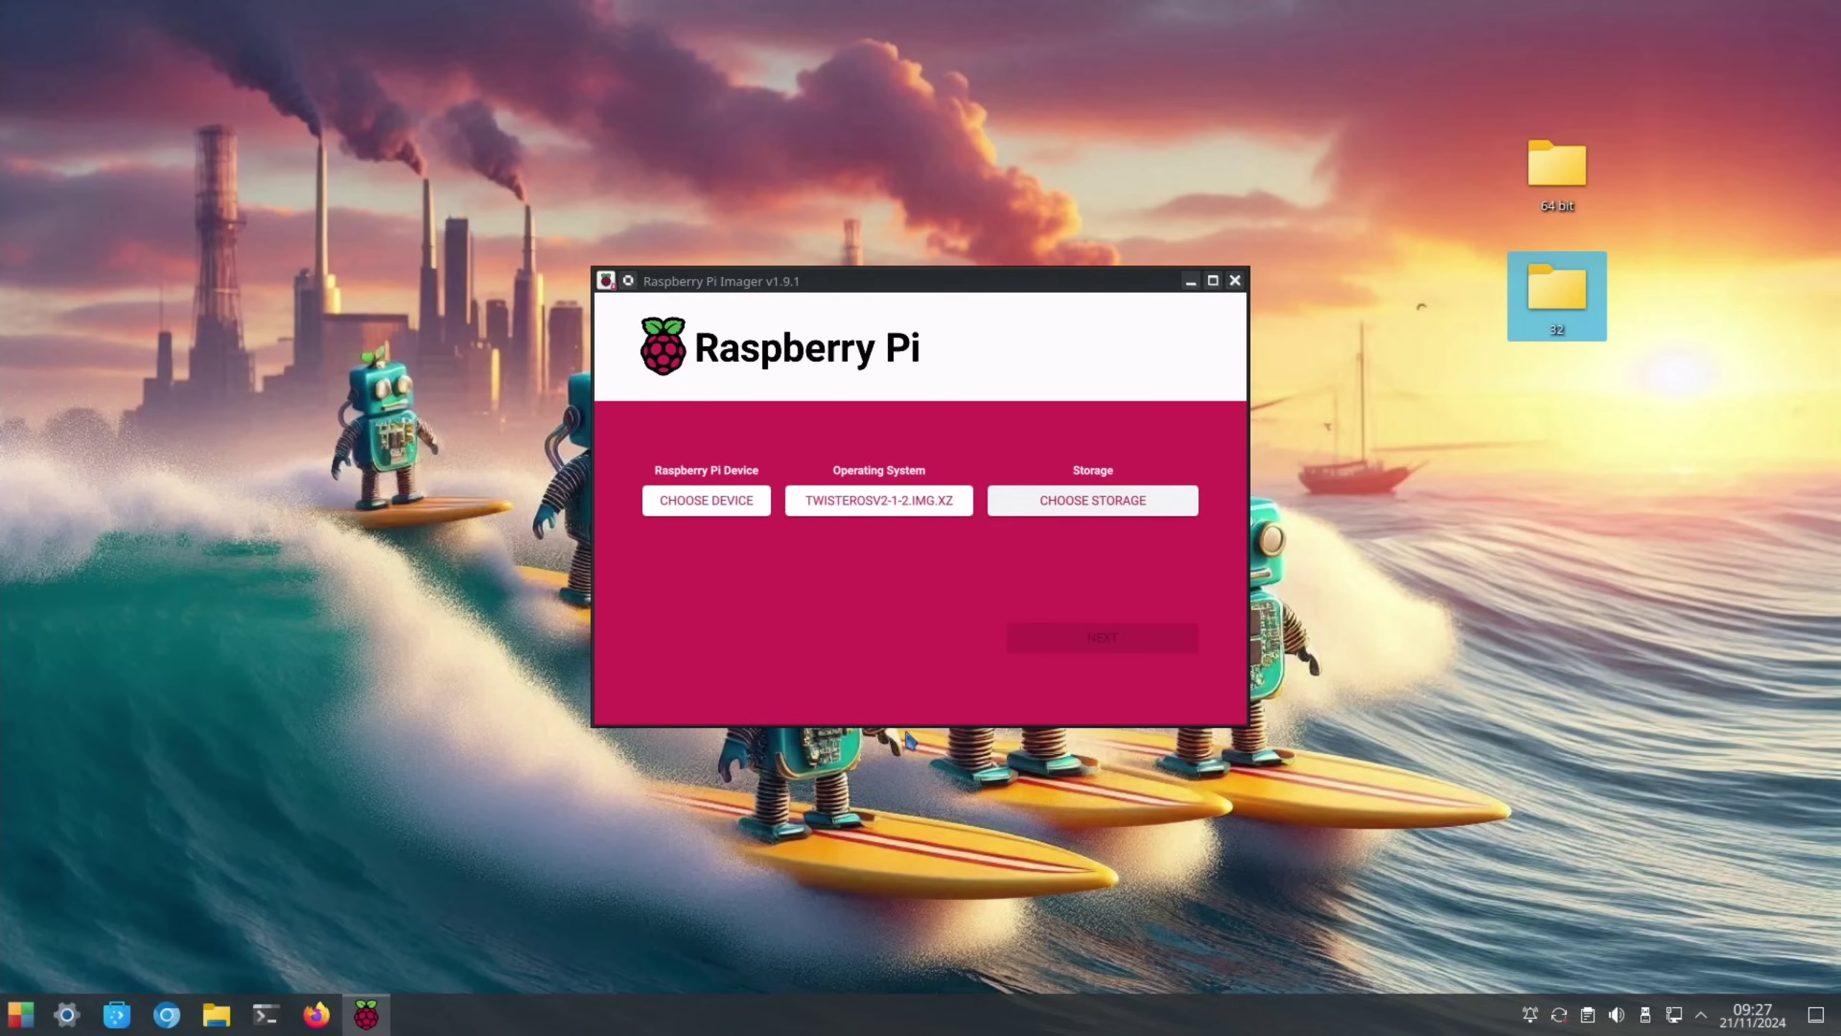
left_click(170, 1017)
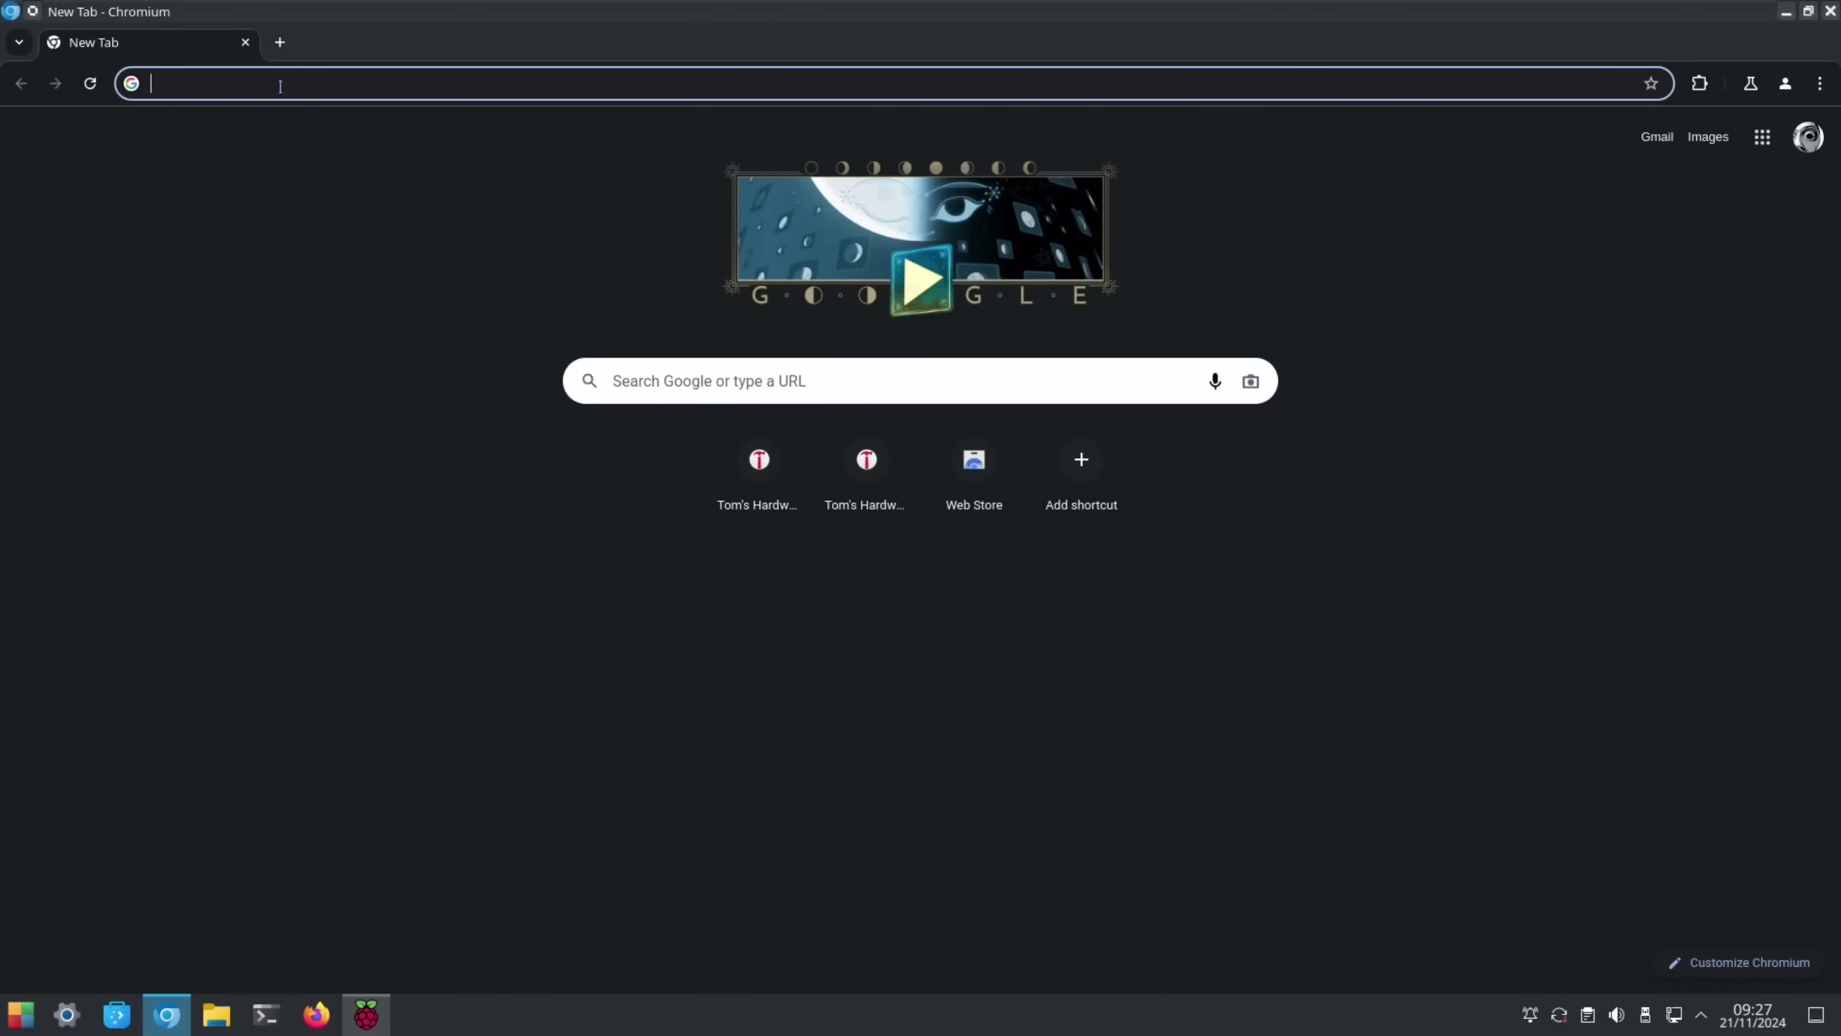
type("raspber")
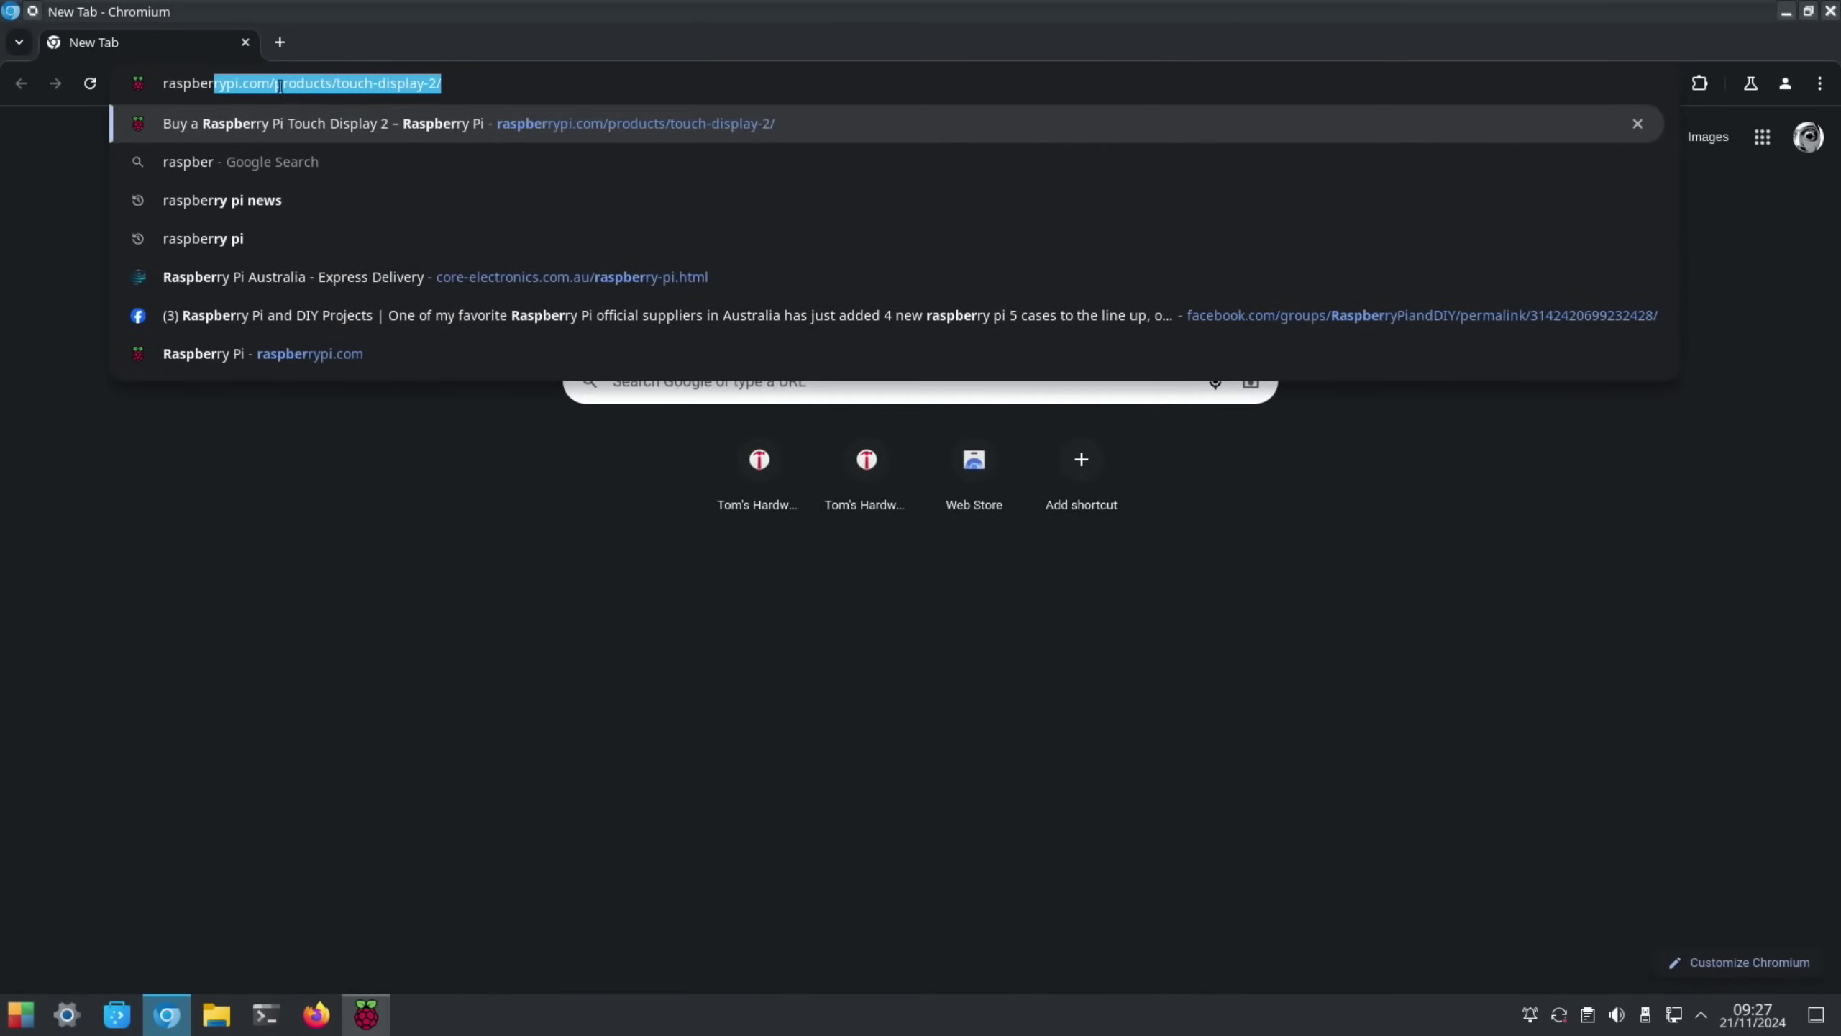
type("ry pi 5 ")
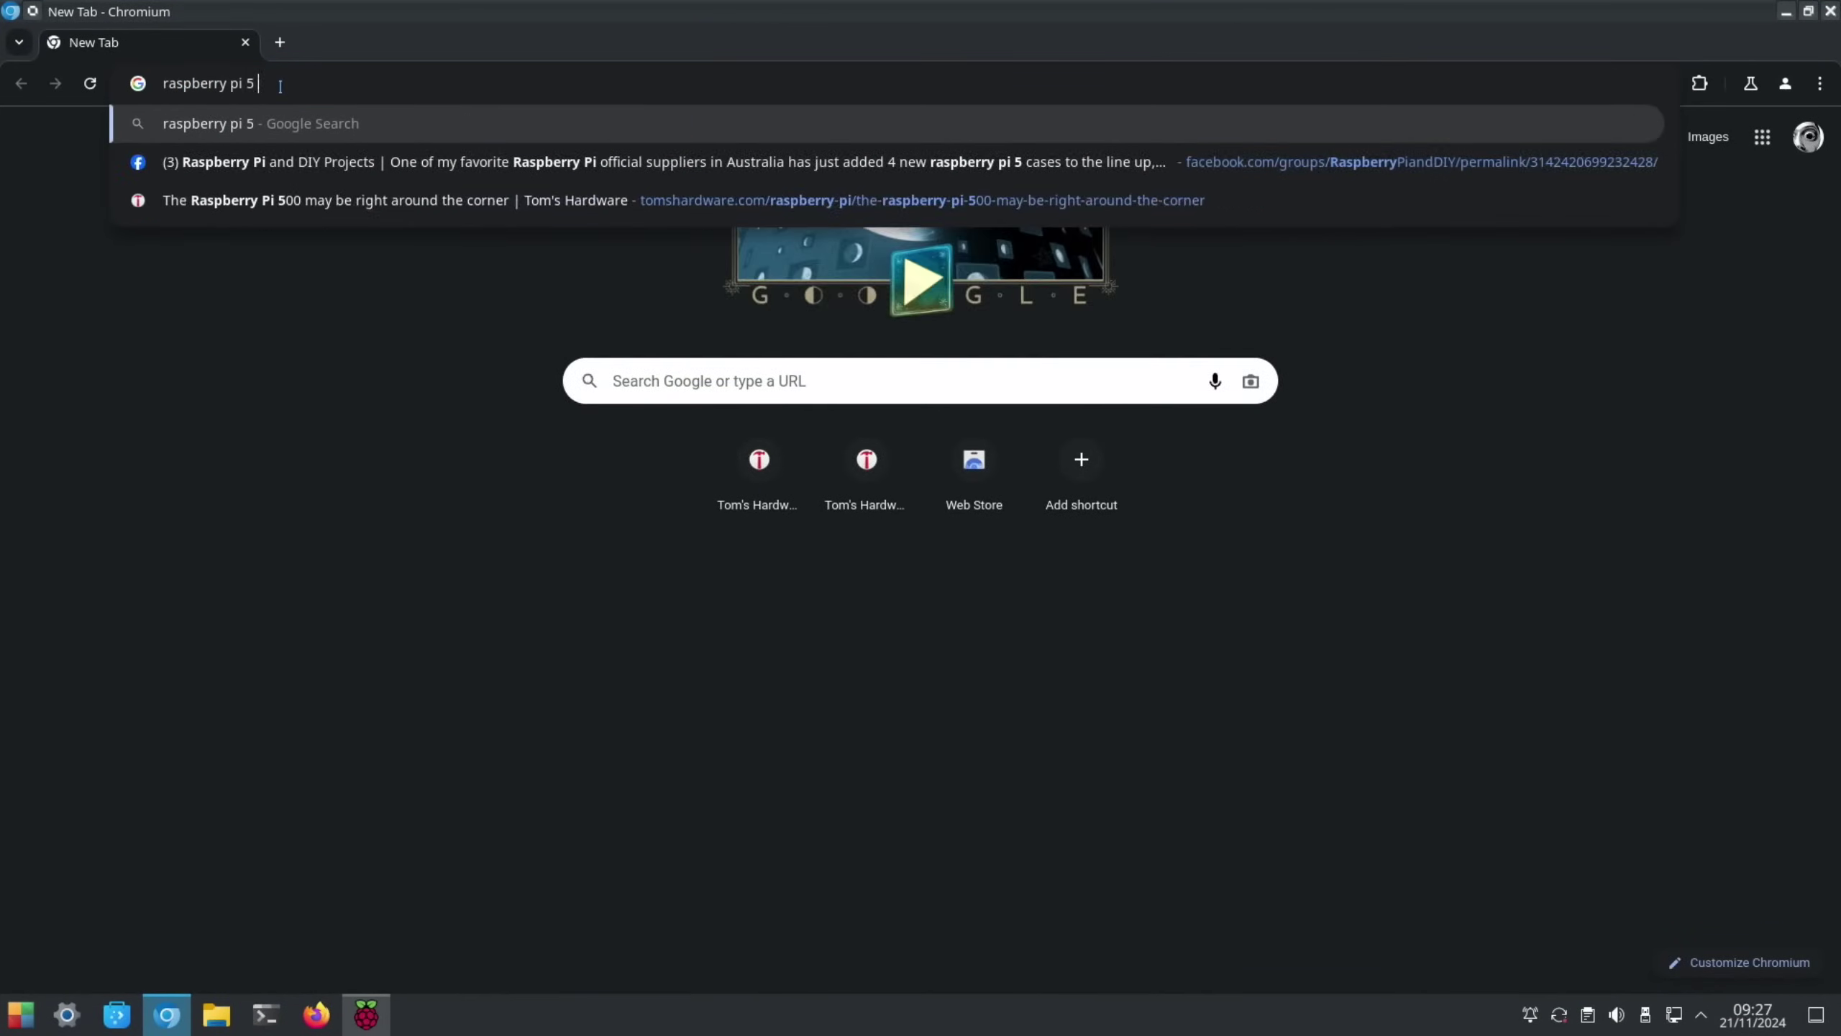
type("twiste")
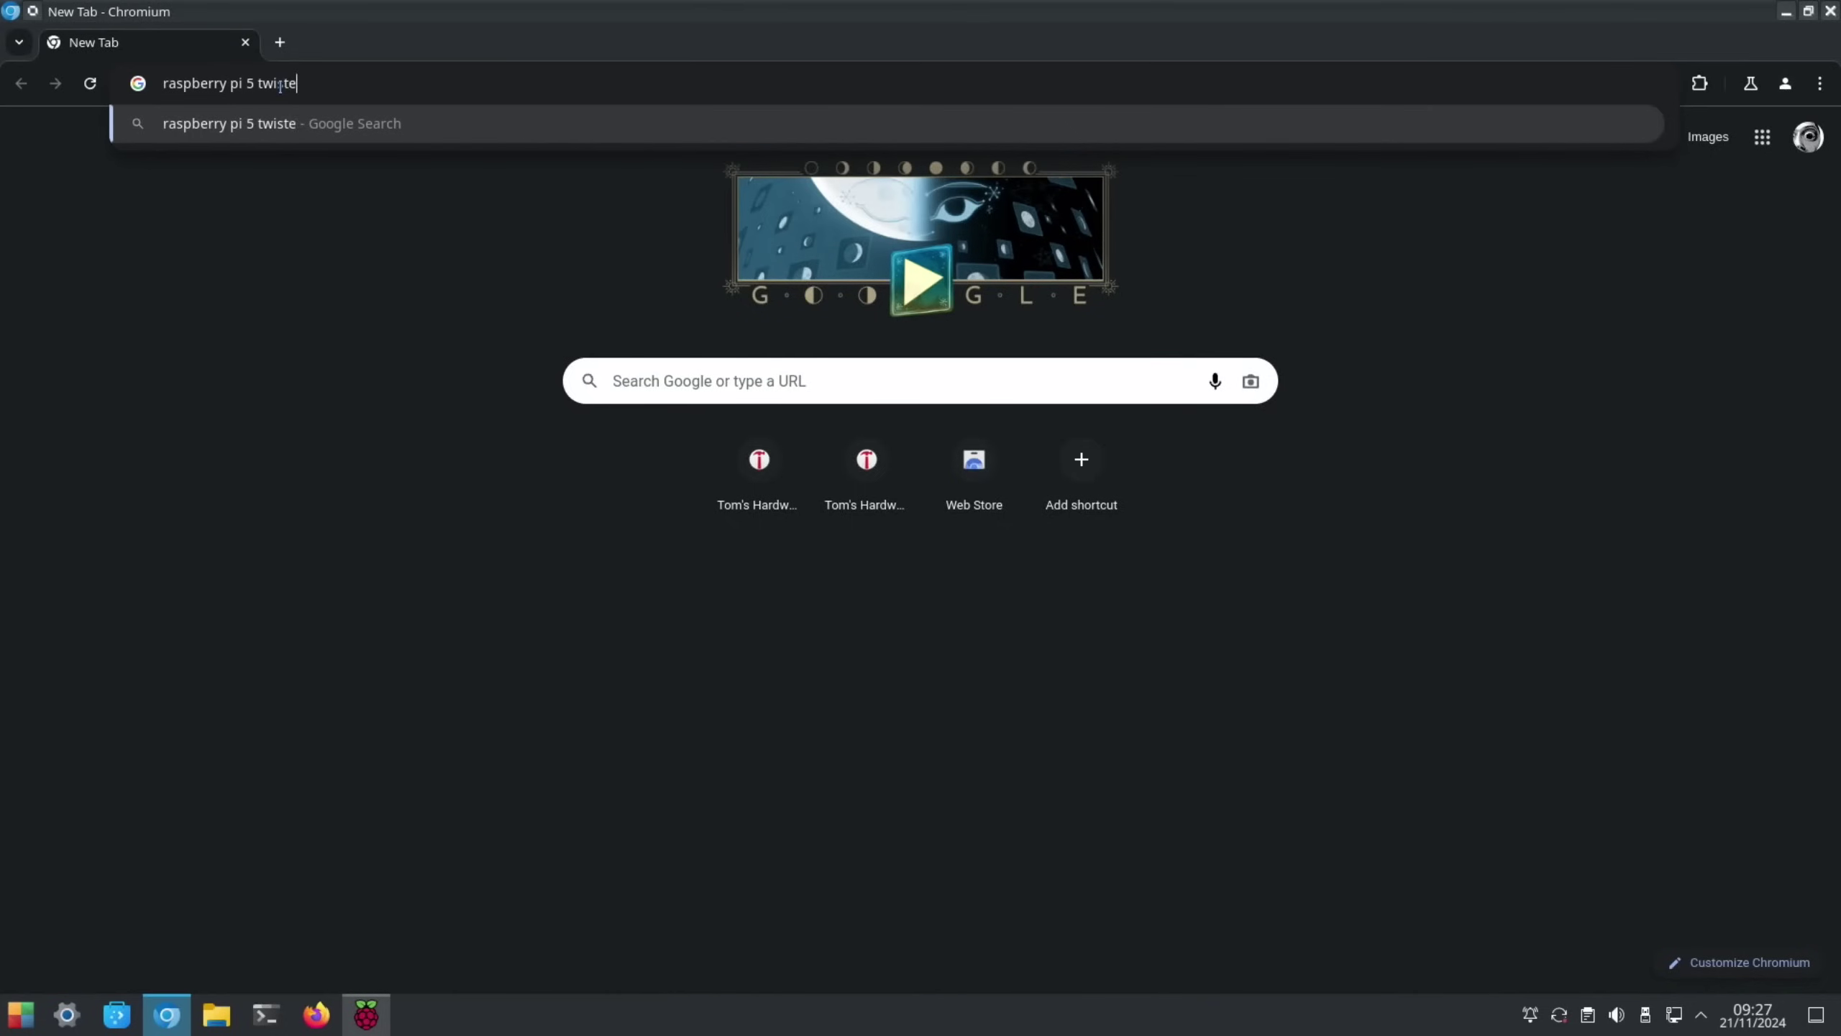
type("r os")
Search 'raspberry pi 5 twister os', open the forum thread, and copy its os_check=0 line.
key("Return")
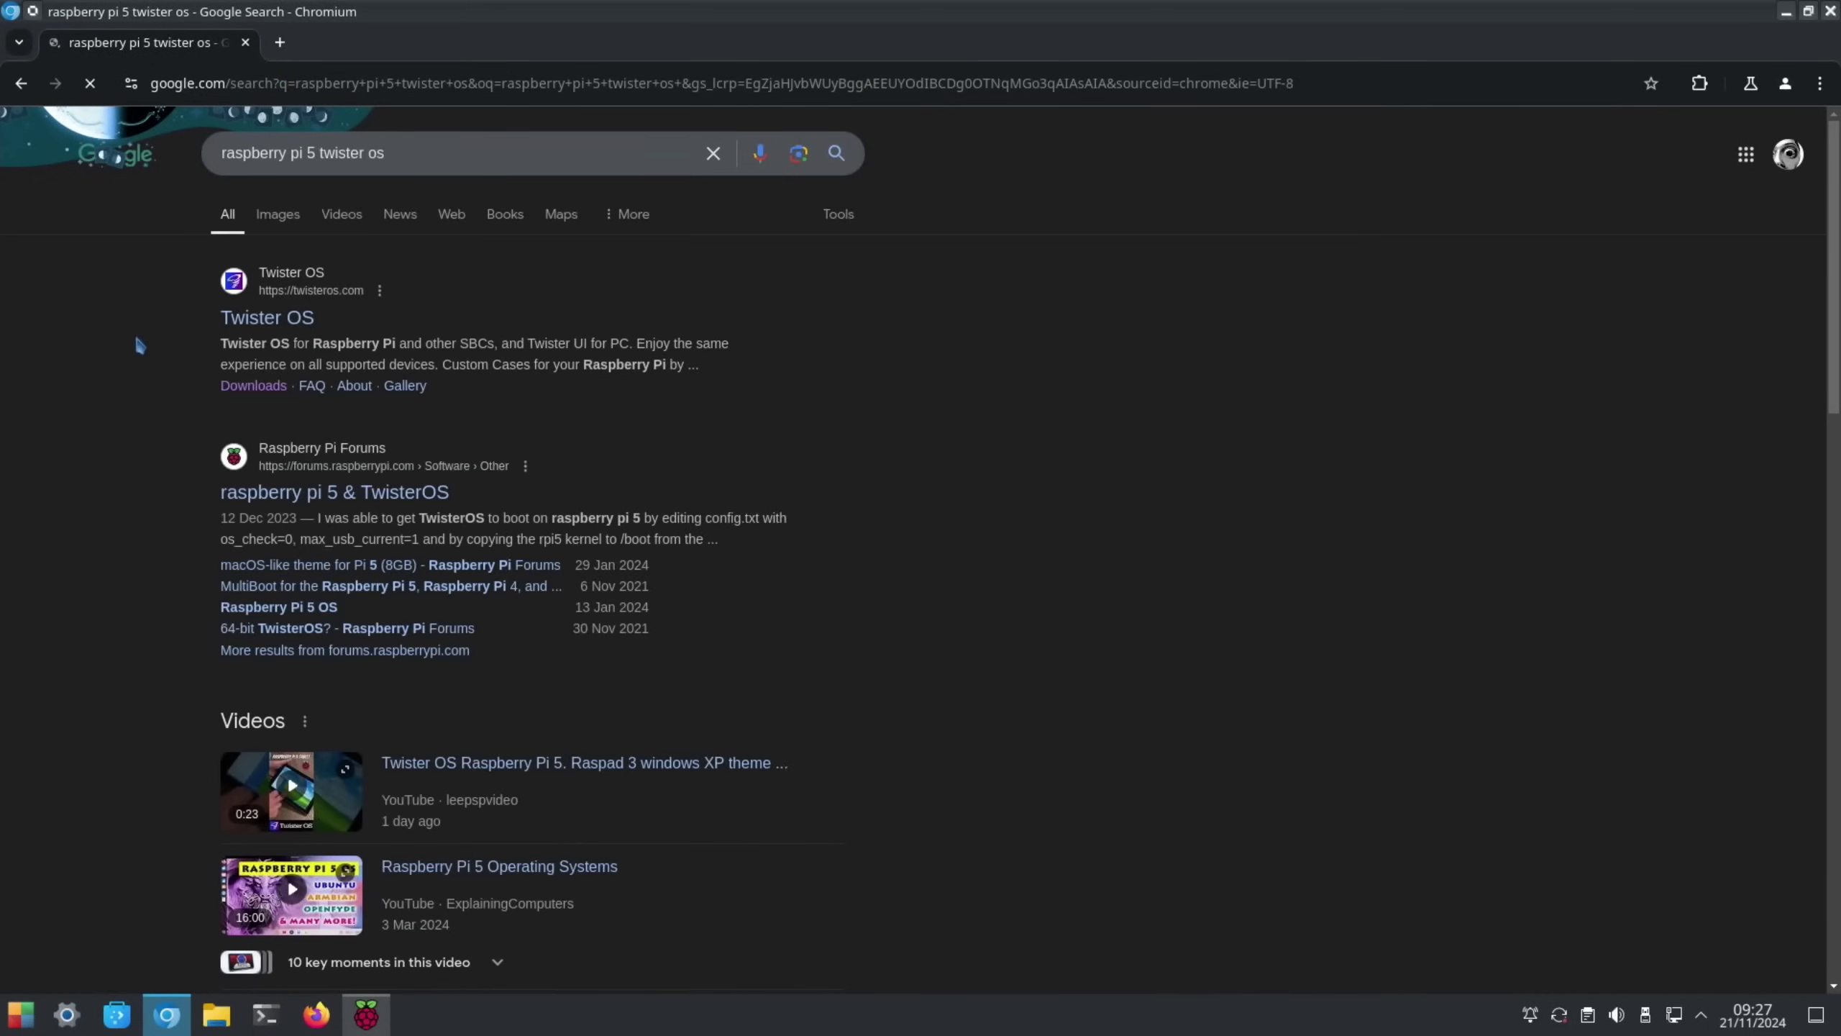
left_click(293, 498)
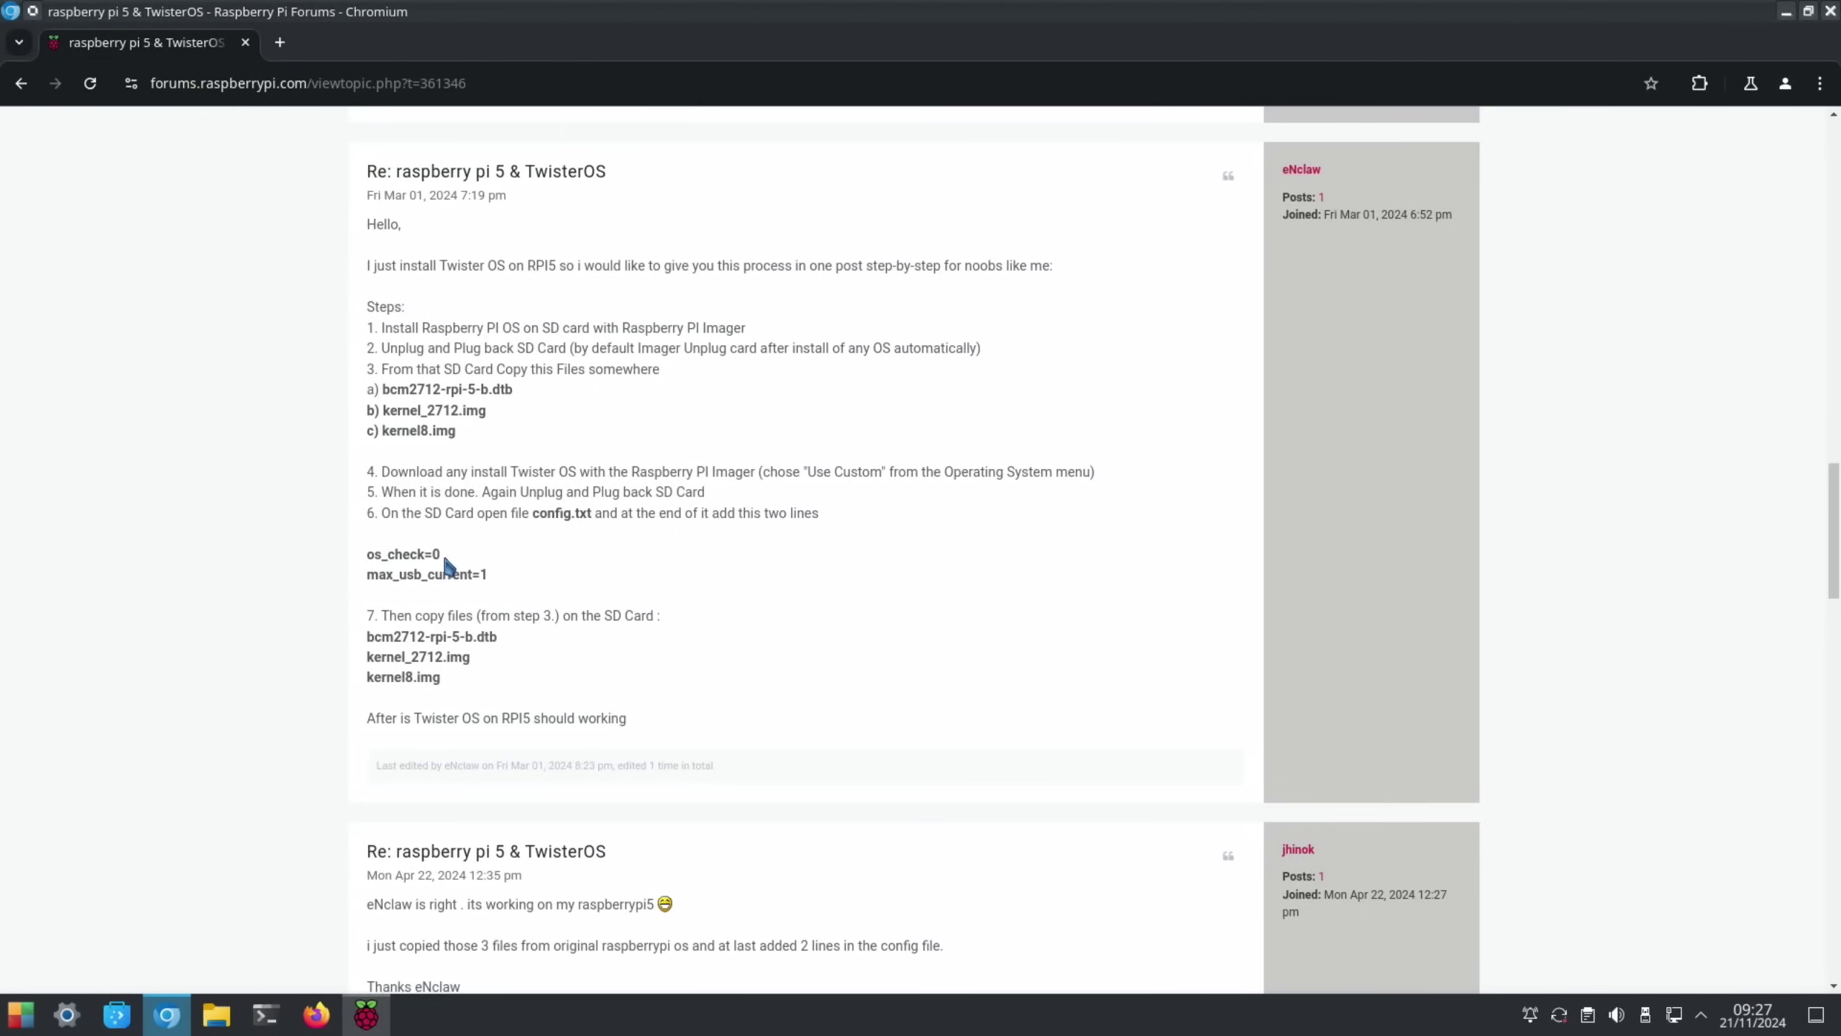
left_click_drag(443, 554, 362, 554)
right_click(406, 554)
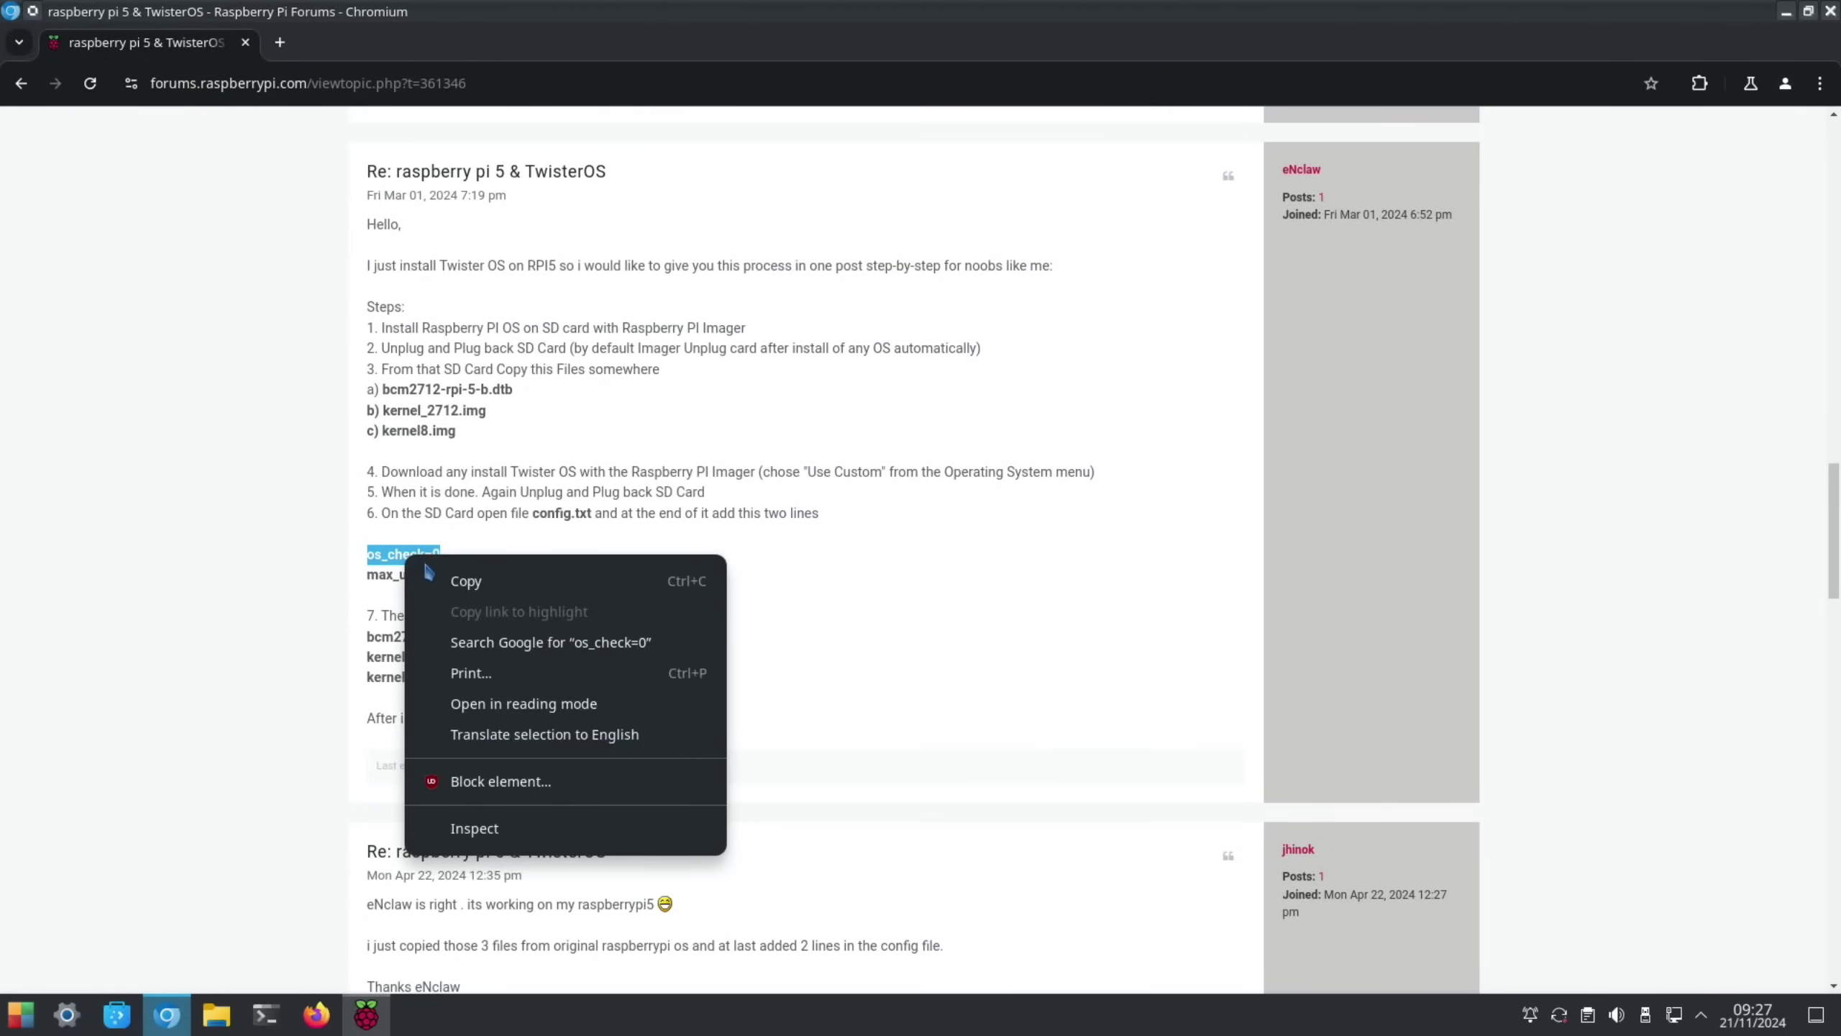
left_click(457, 582)
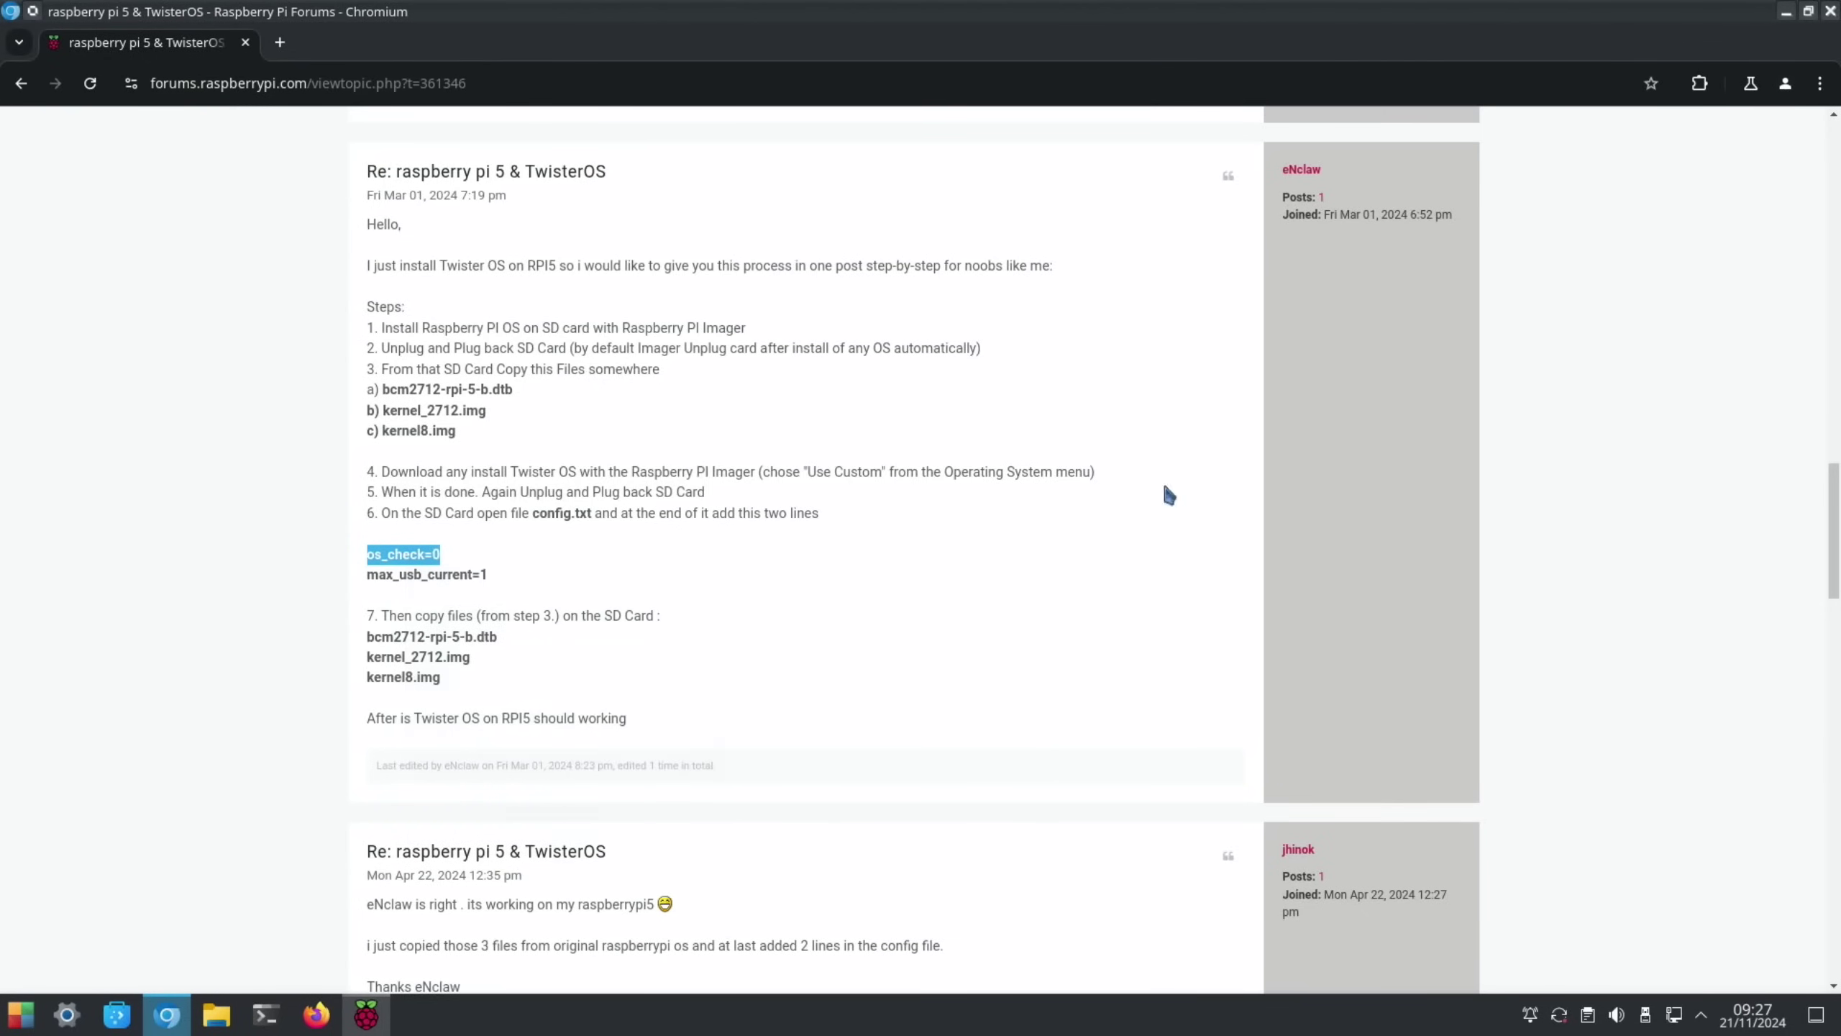
left_click(1786, 15)
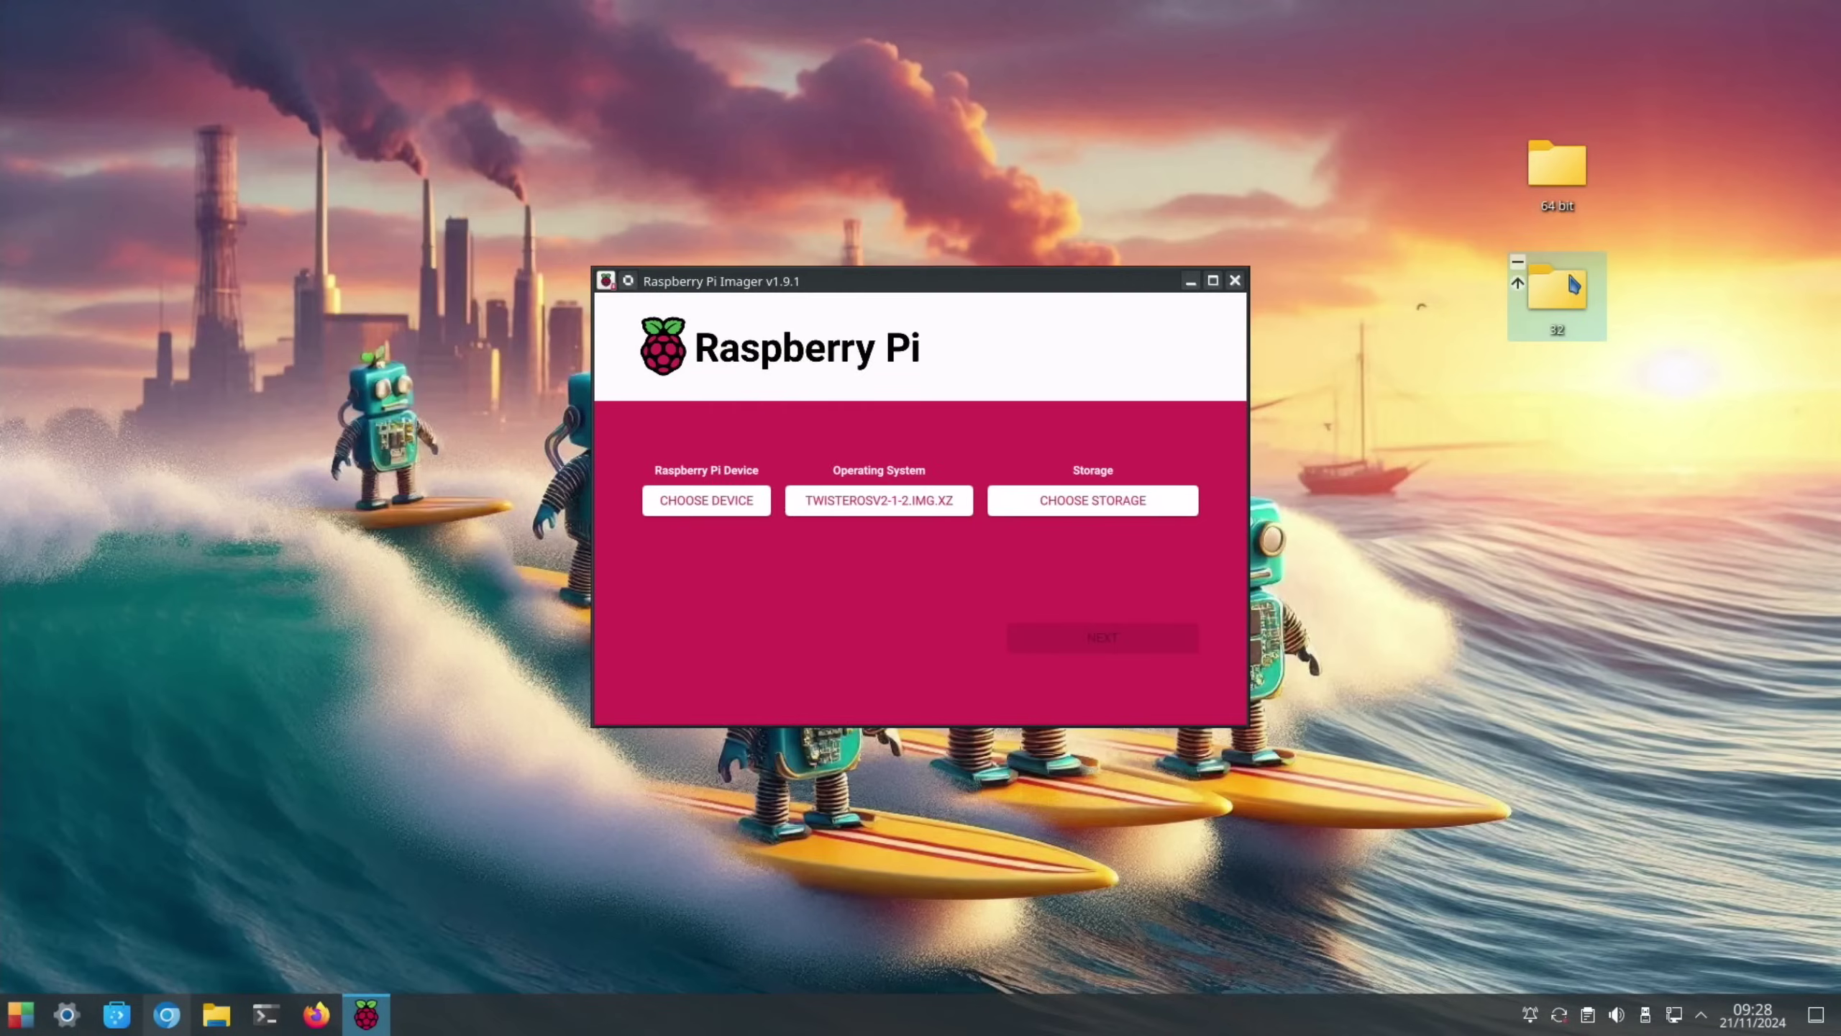
Save the os_check=0 note as oscheck.txt in the Desktop 32 folder.
double_click(1557, 287)
double_click(921, 454)
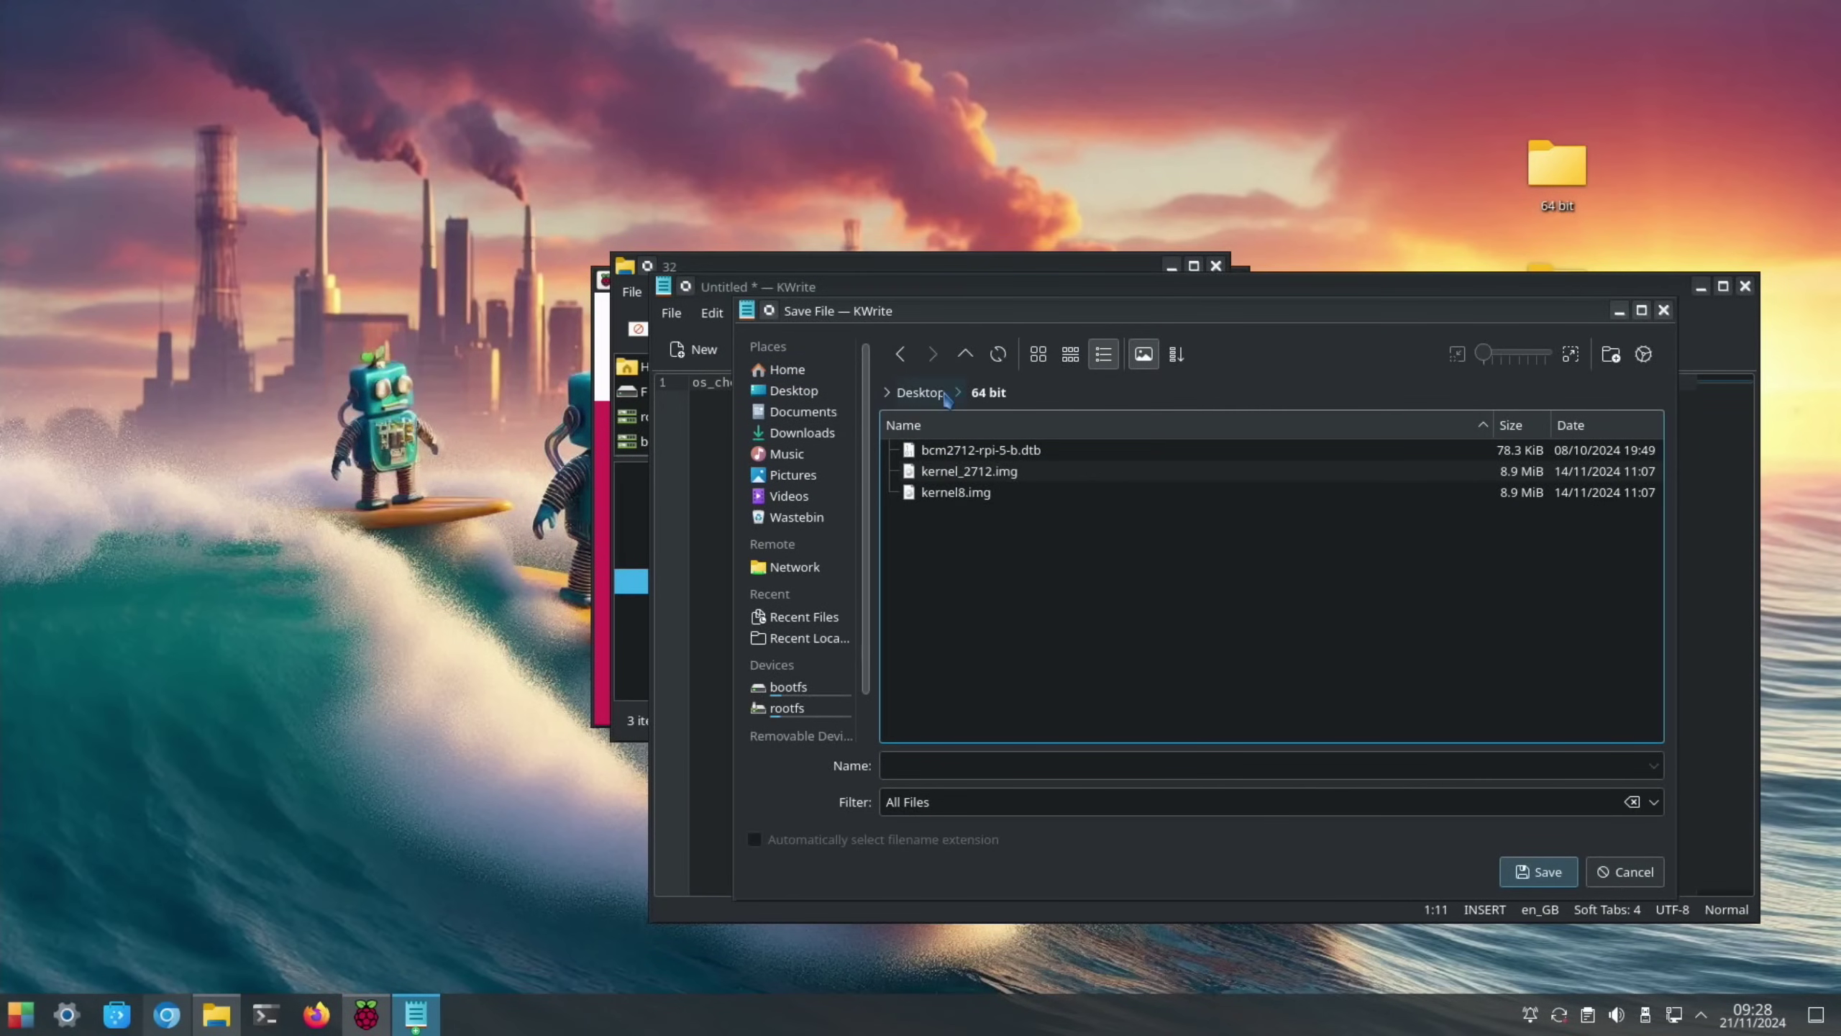
left_click(921, 392)
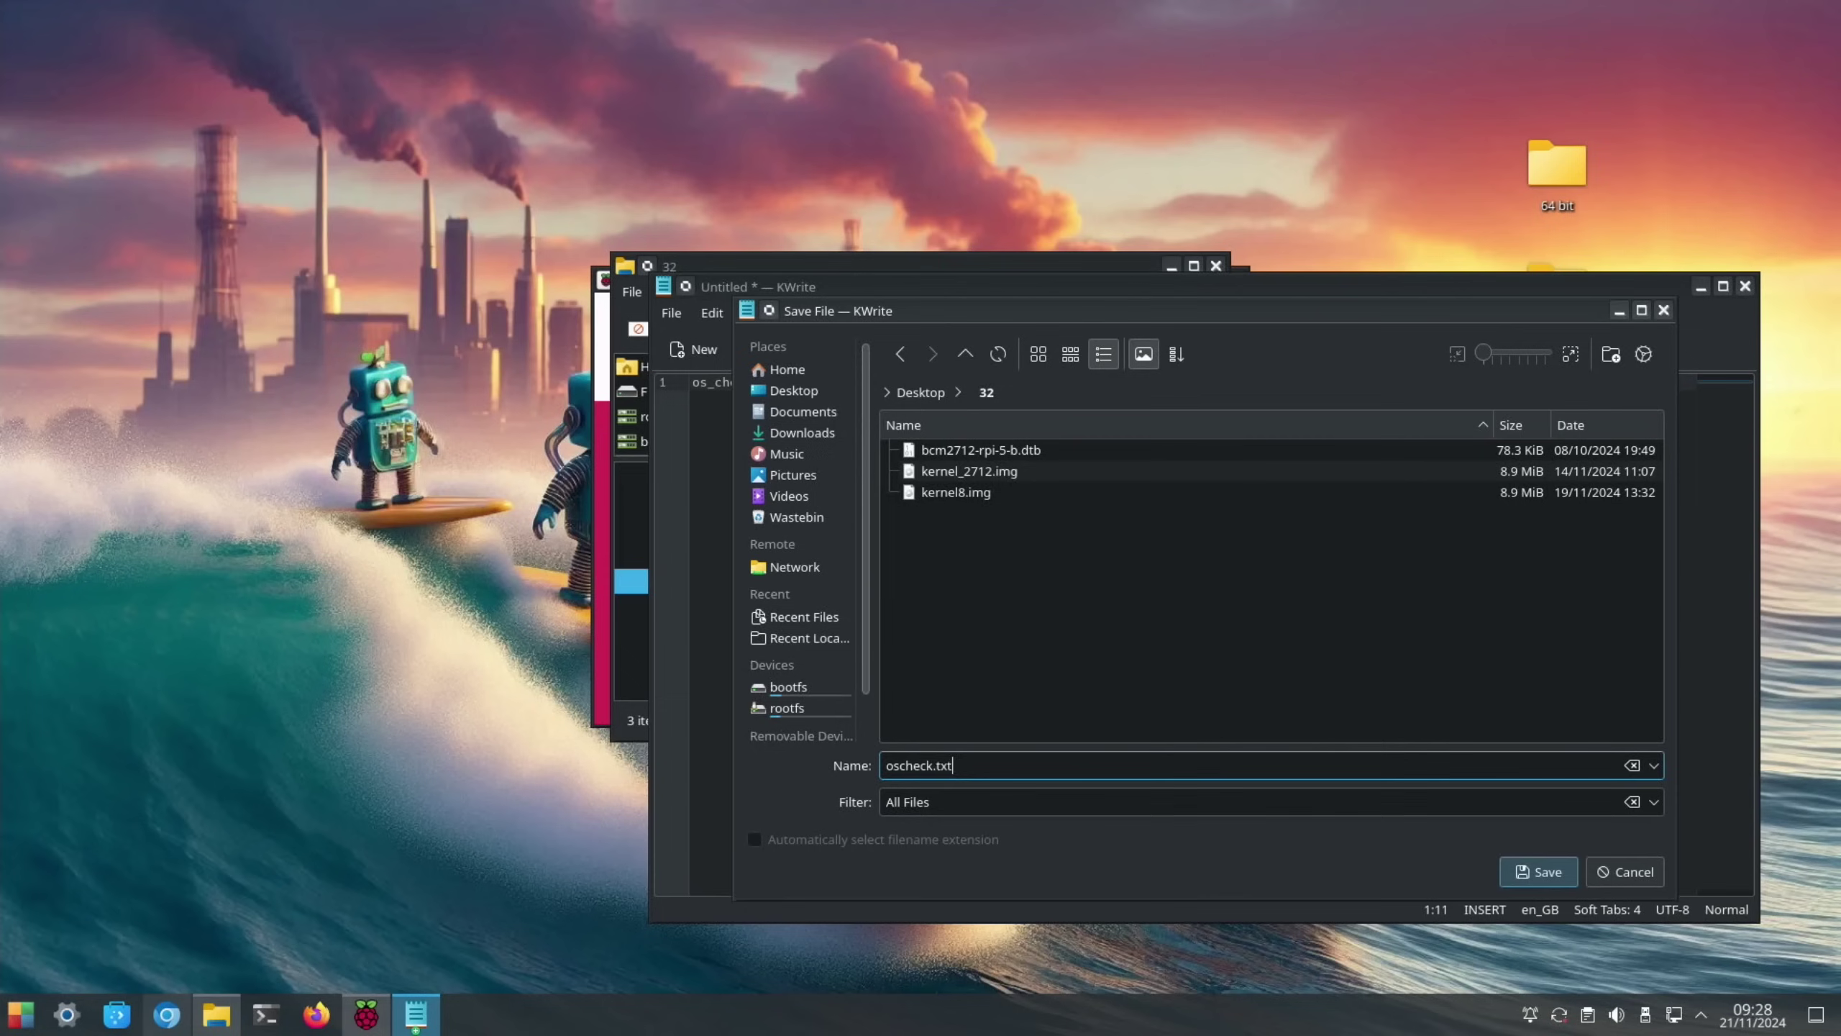
left_click(1537, 872)
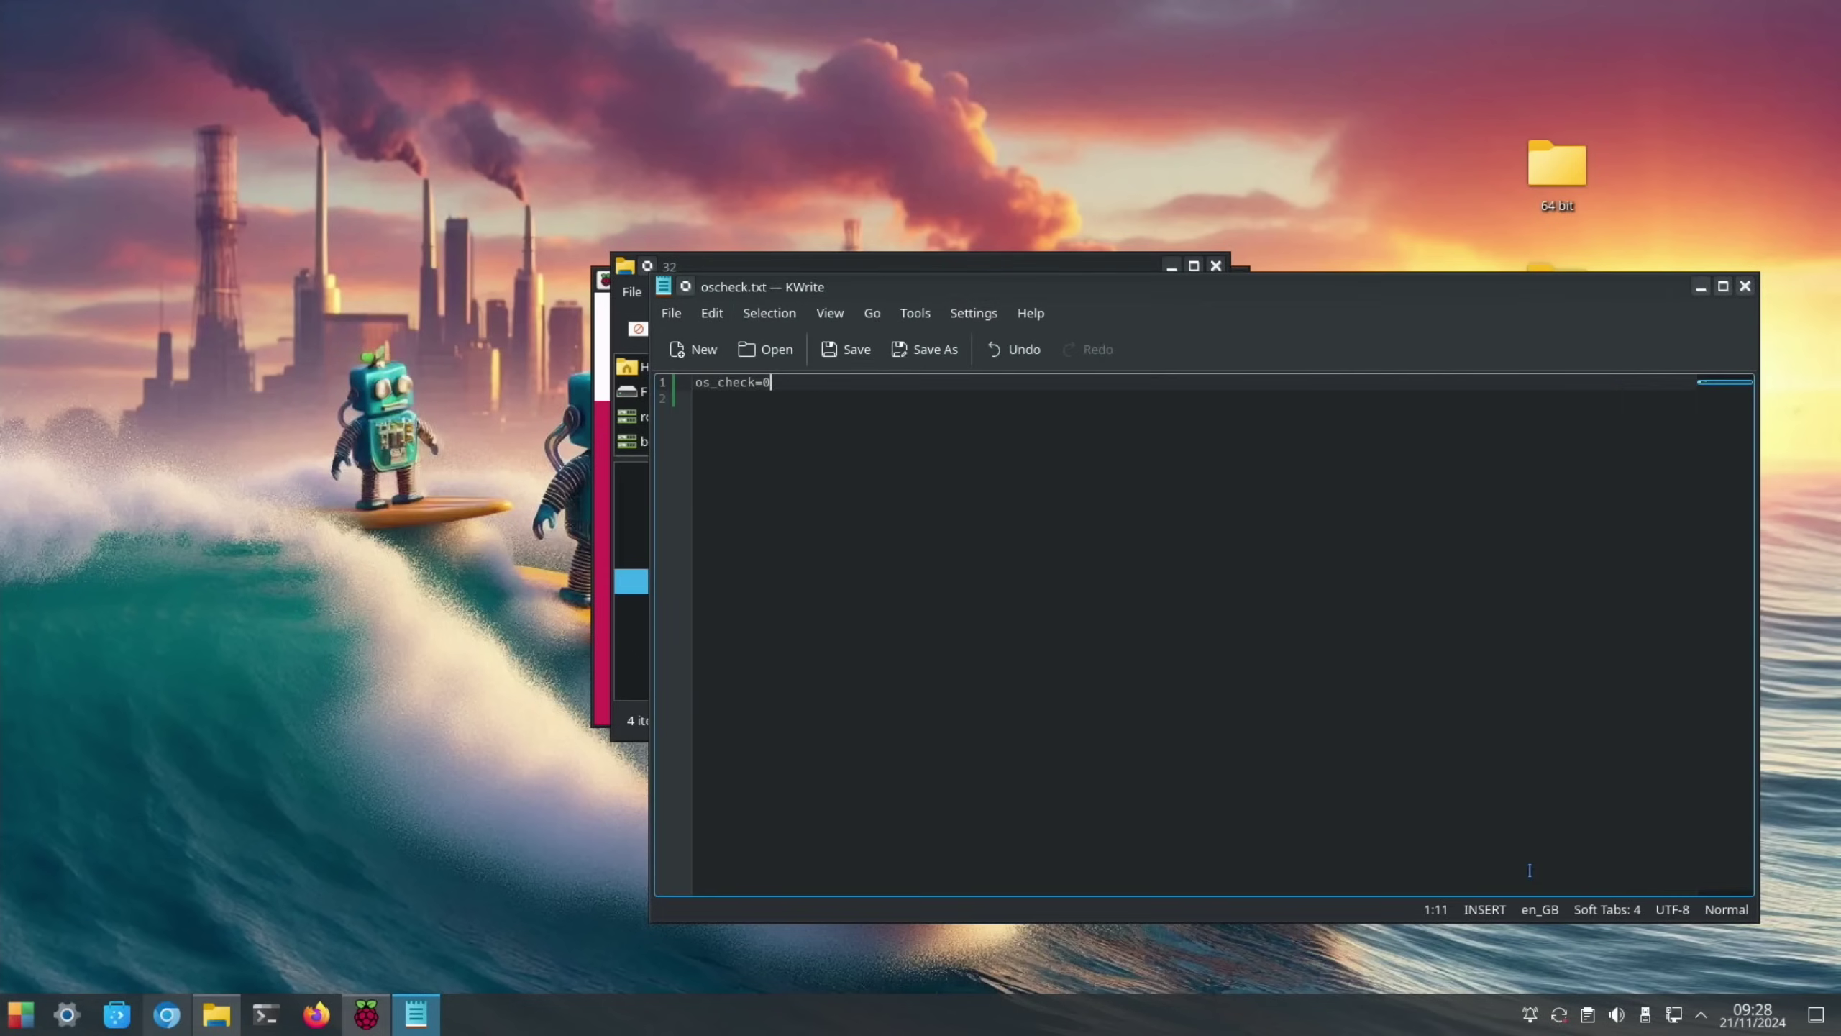
Close KWrite and the duplicate 32 folder window.
left_click(1746, 287)
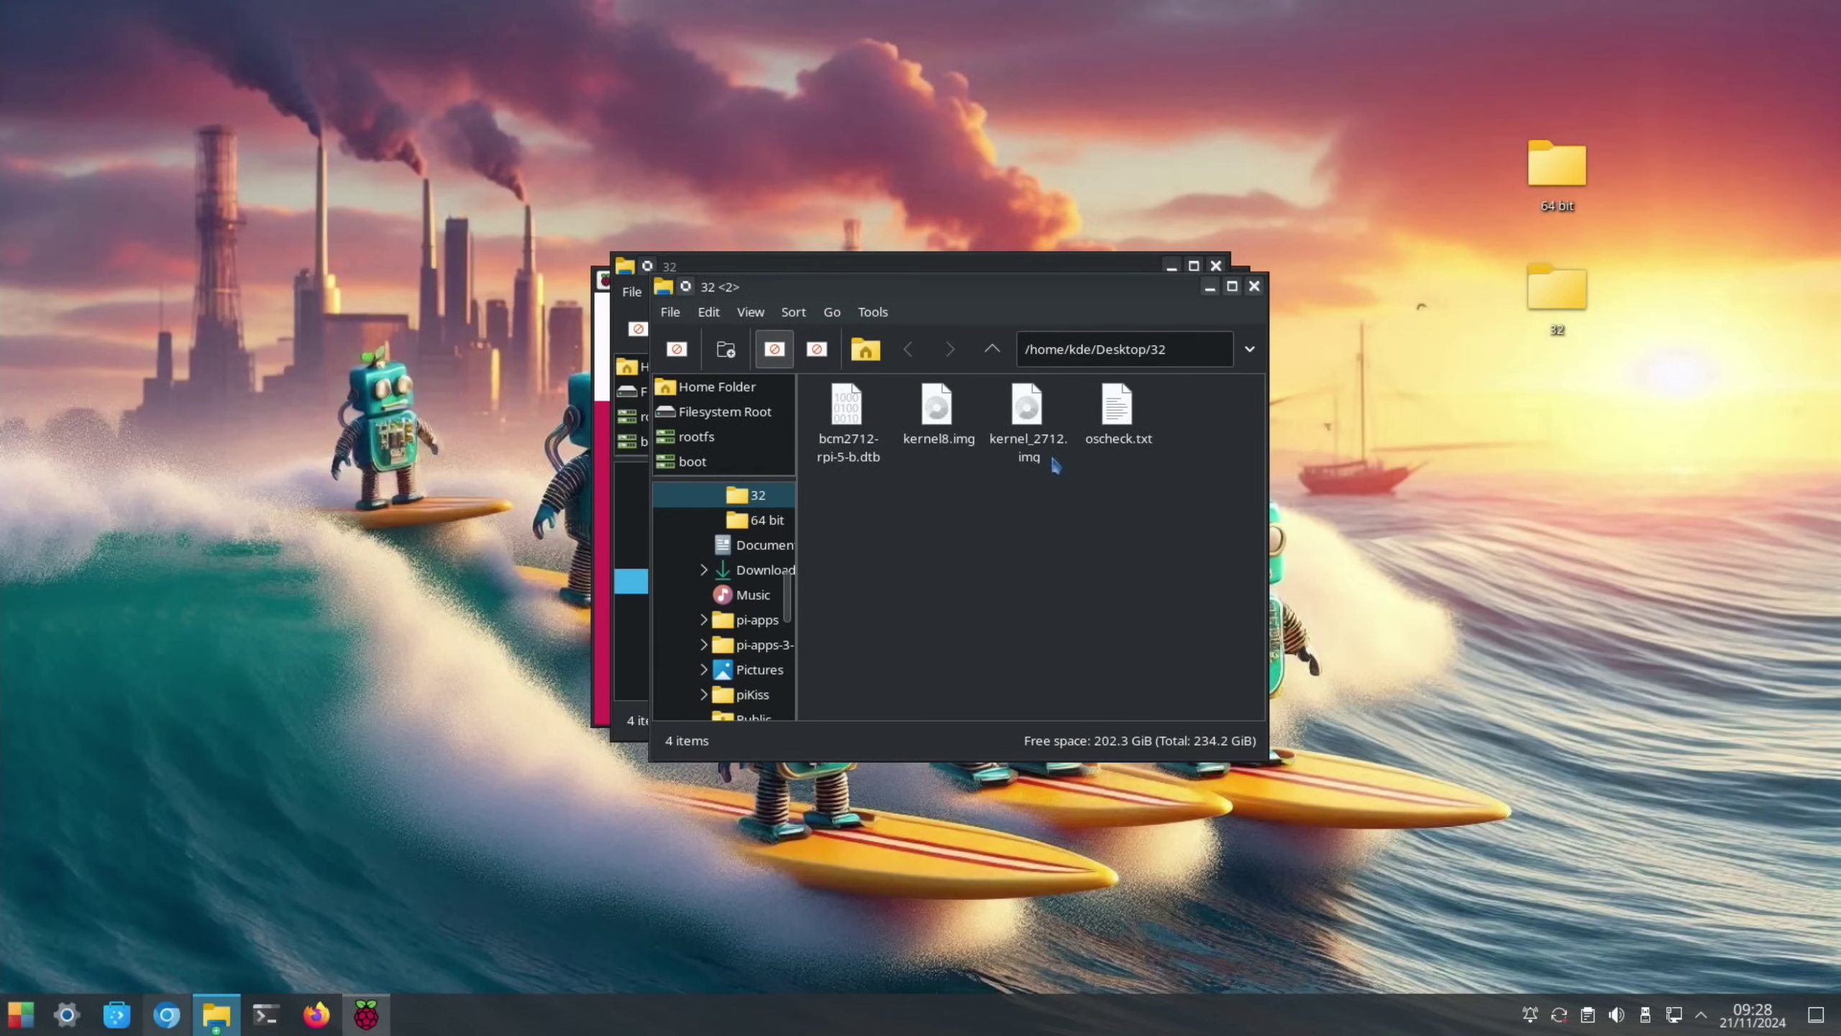
left_click(1255, 284)
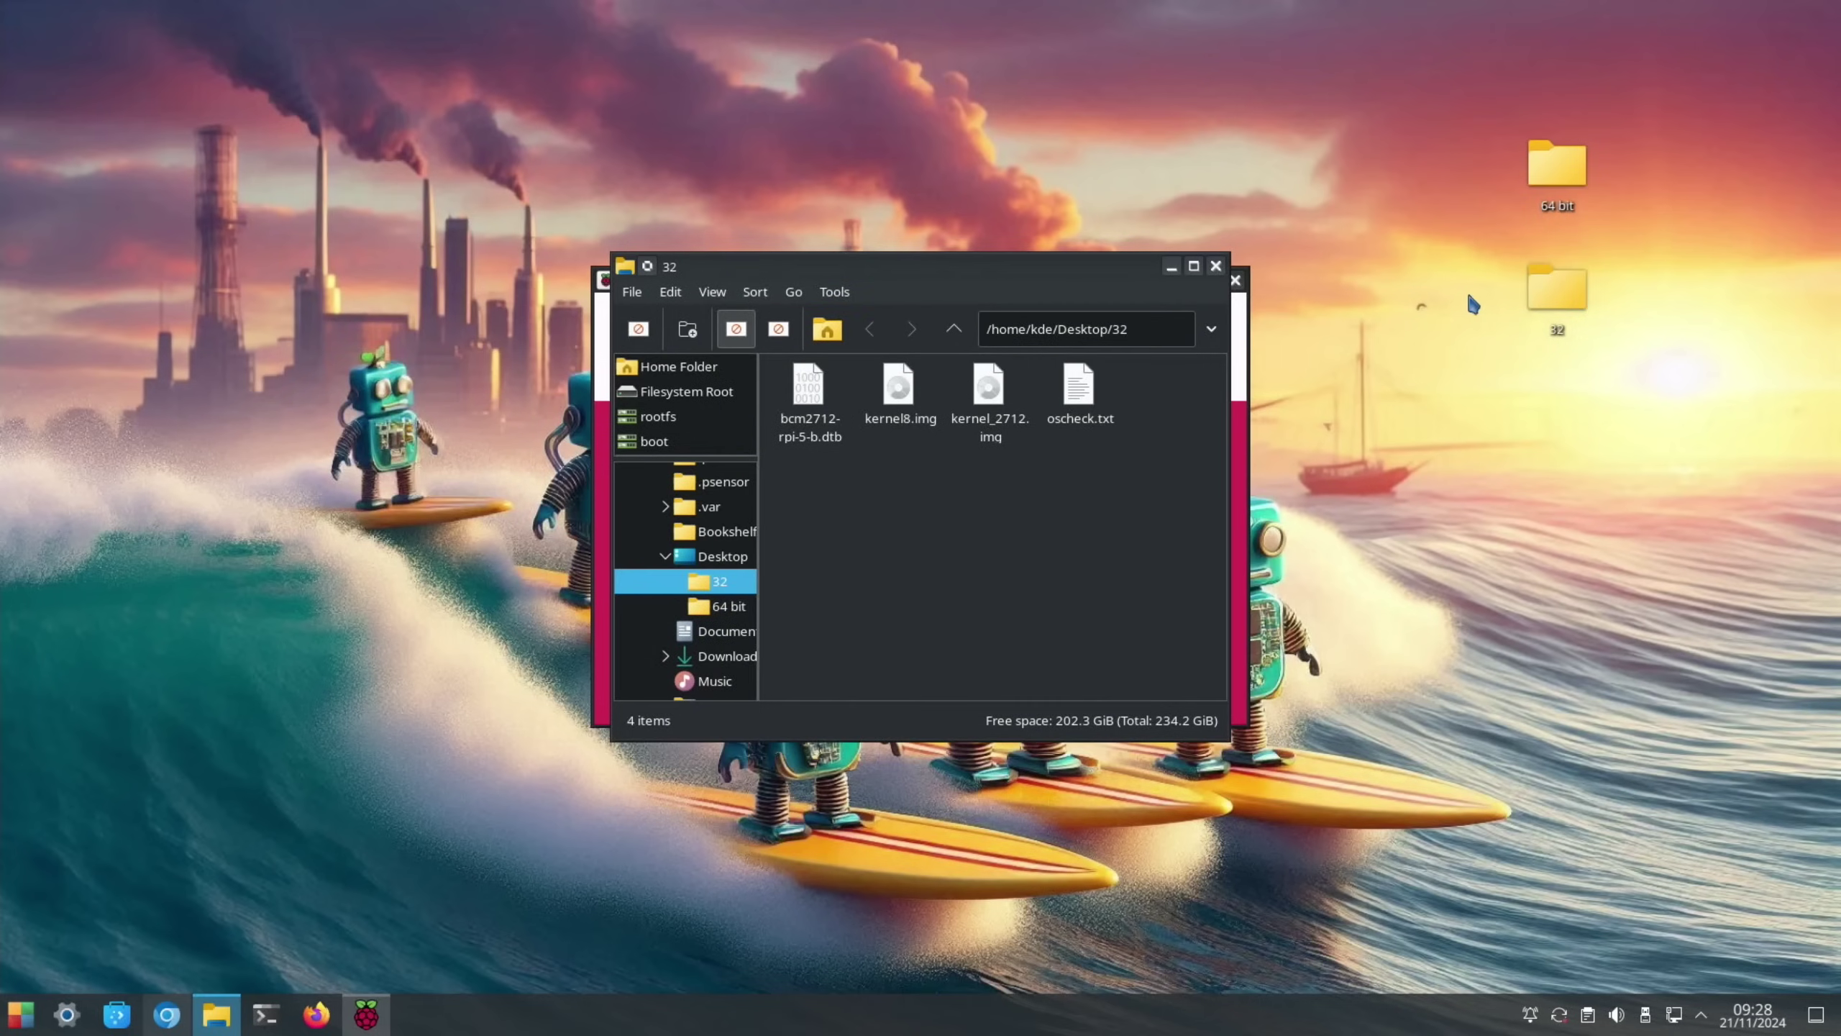
right_click(1561, 291)
key("Escape")
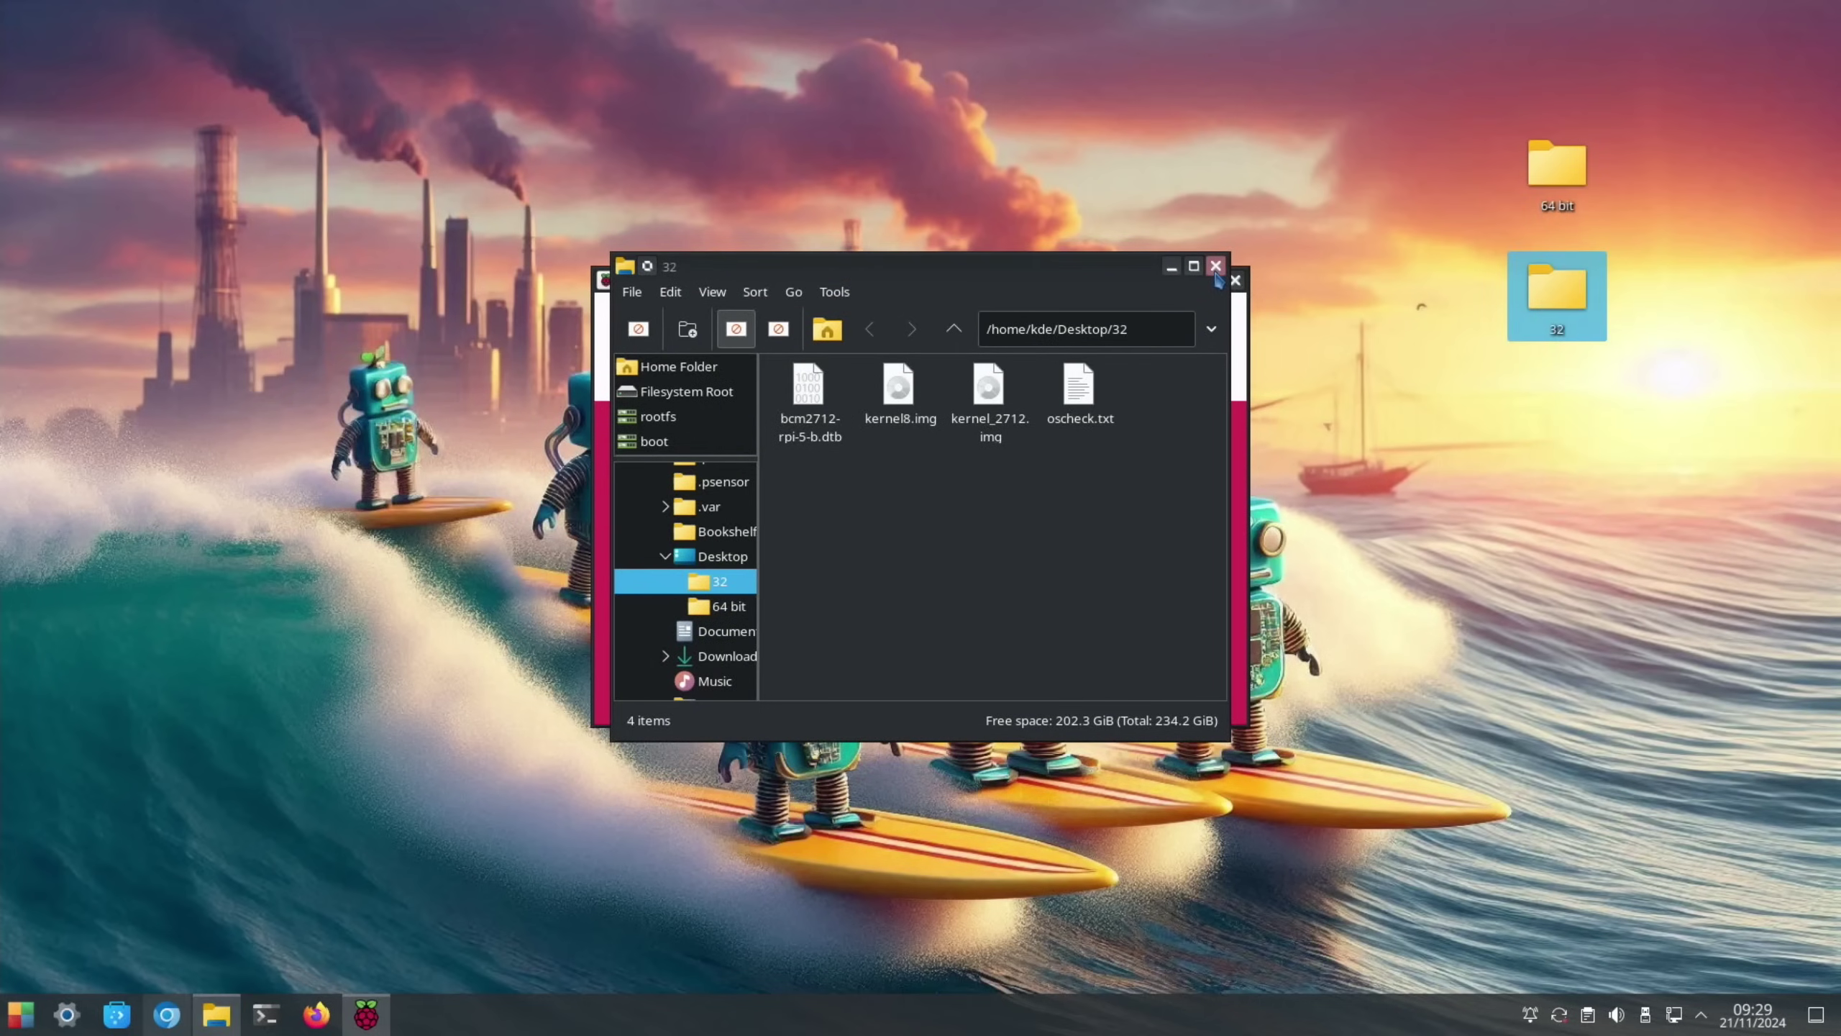
Close the Imager and open the card's boot partition from Disks & Devices in a file manager.
left_click(1216, 267)
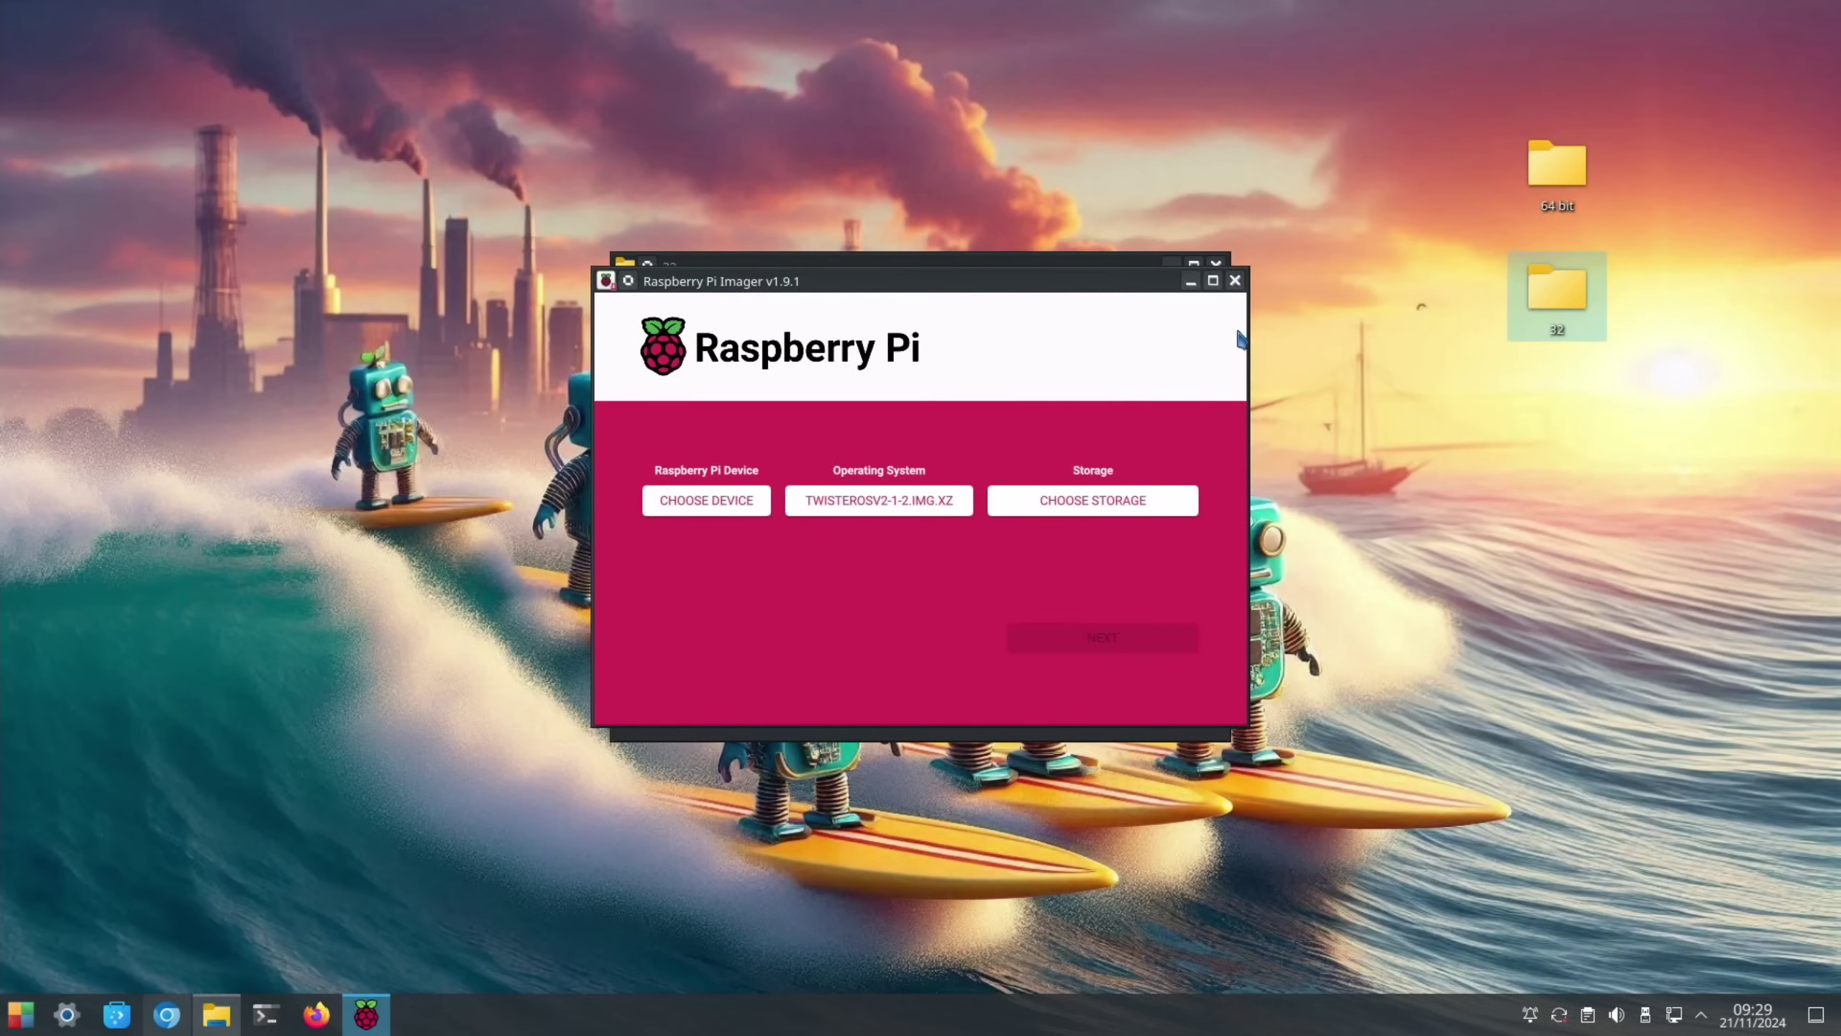
left_click(1235, 281)
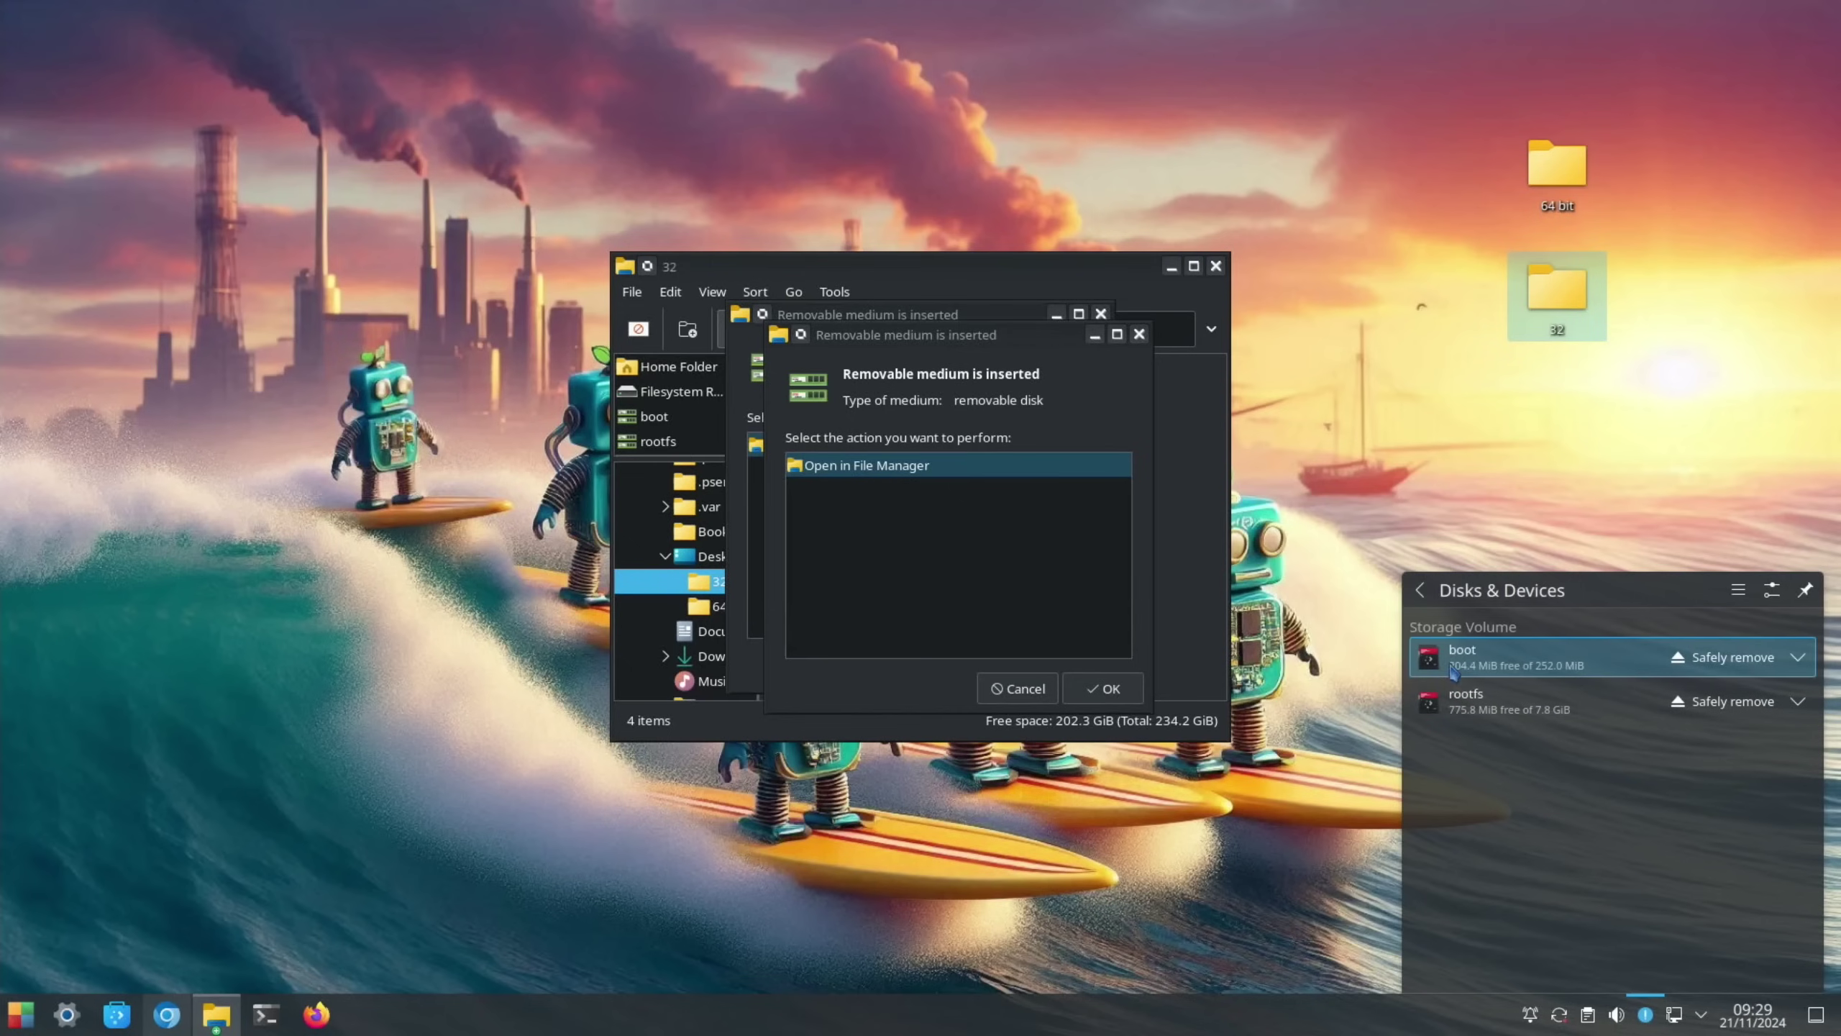
left_click(1528, 672)
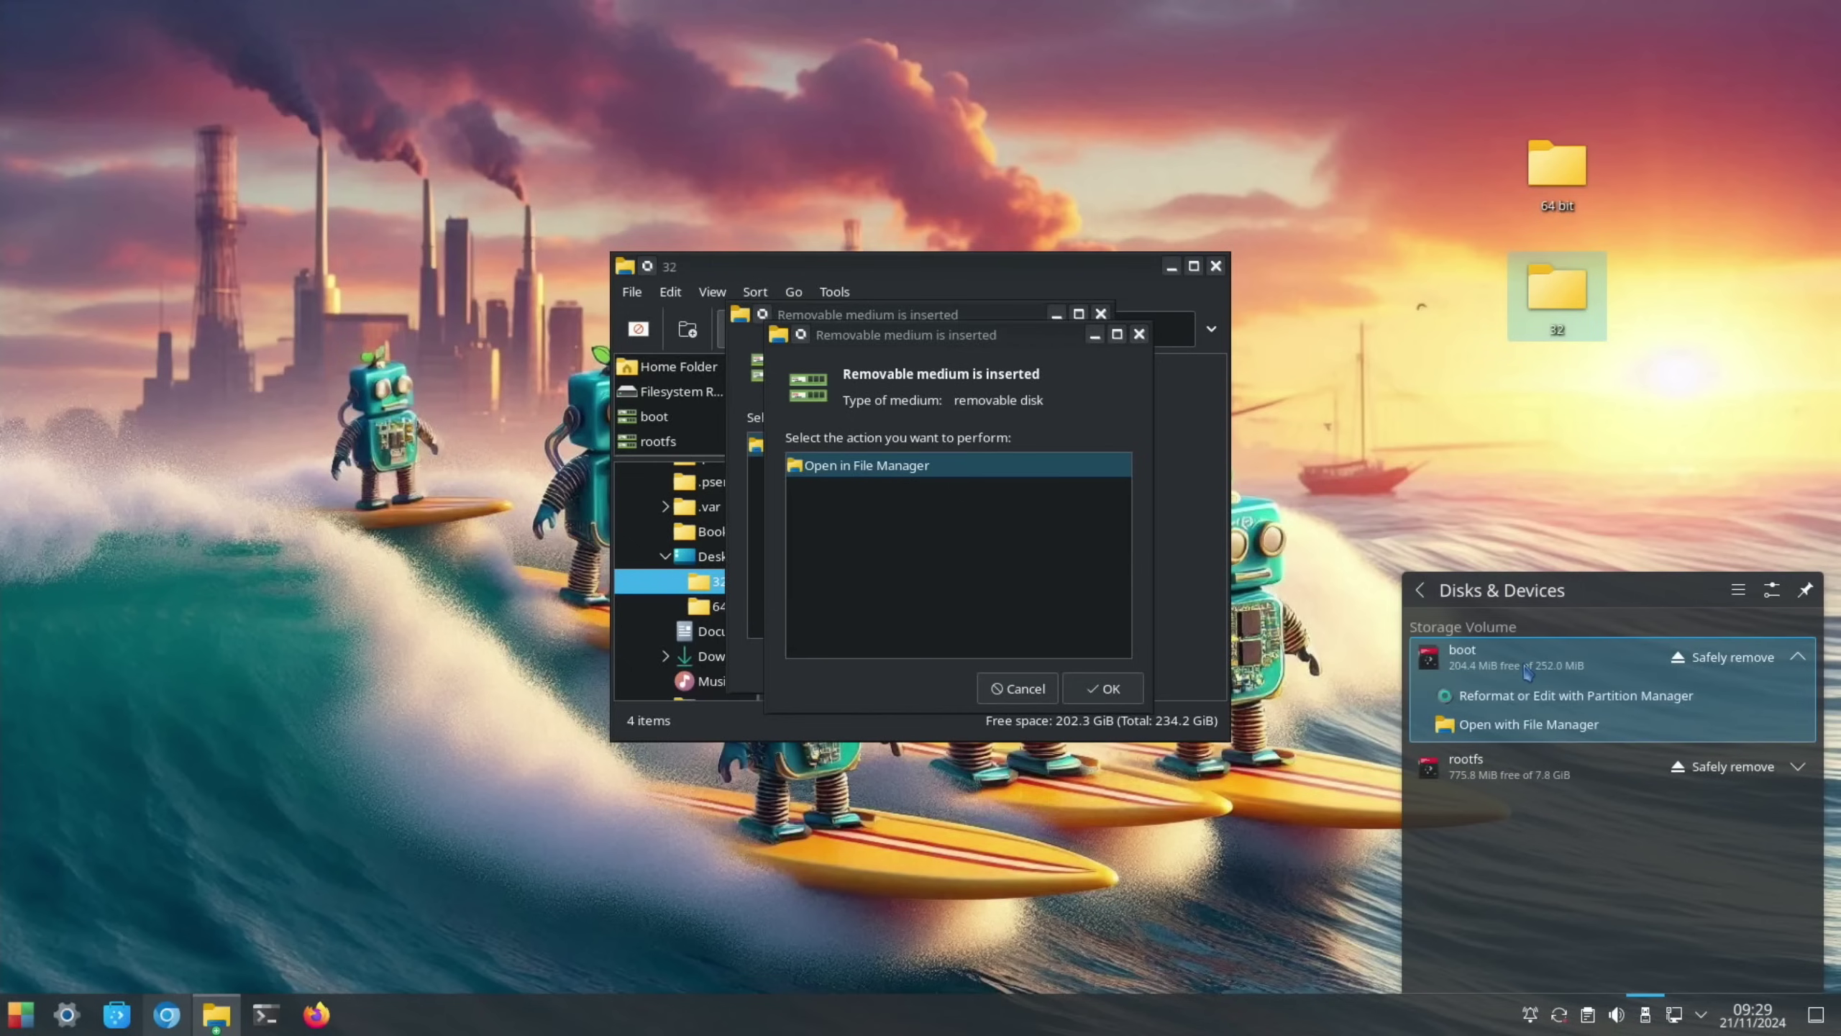
left_click_drag(1528, 673, 1523, 725)
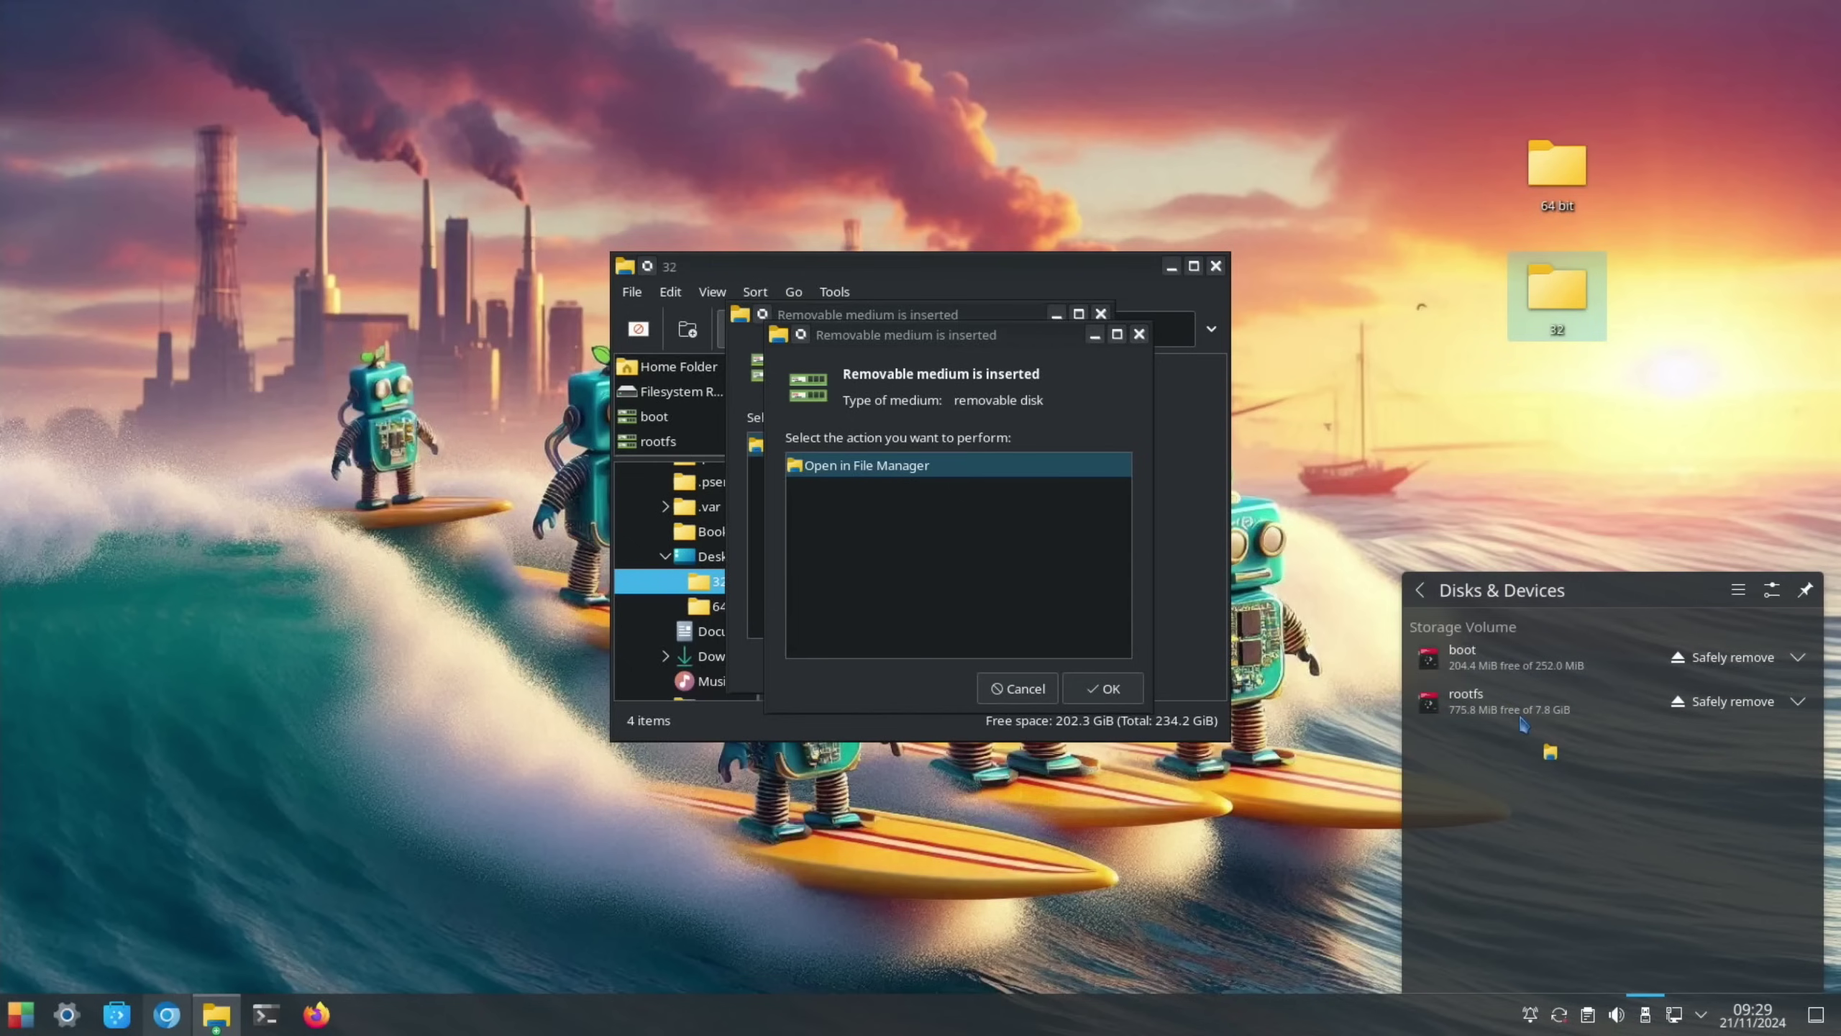
left_click(1523, 727)
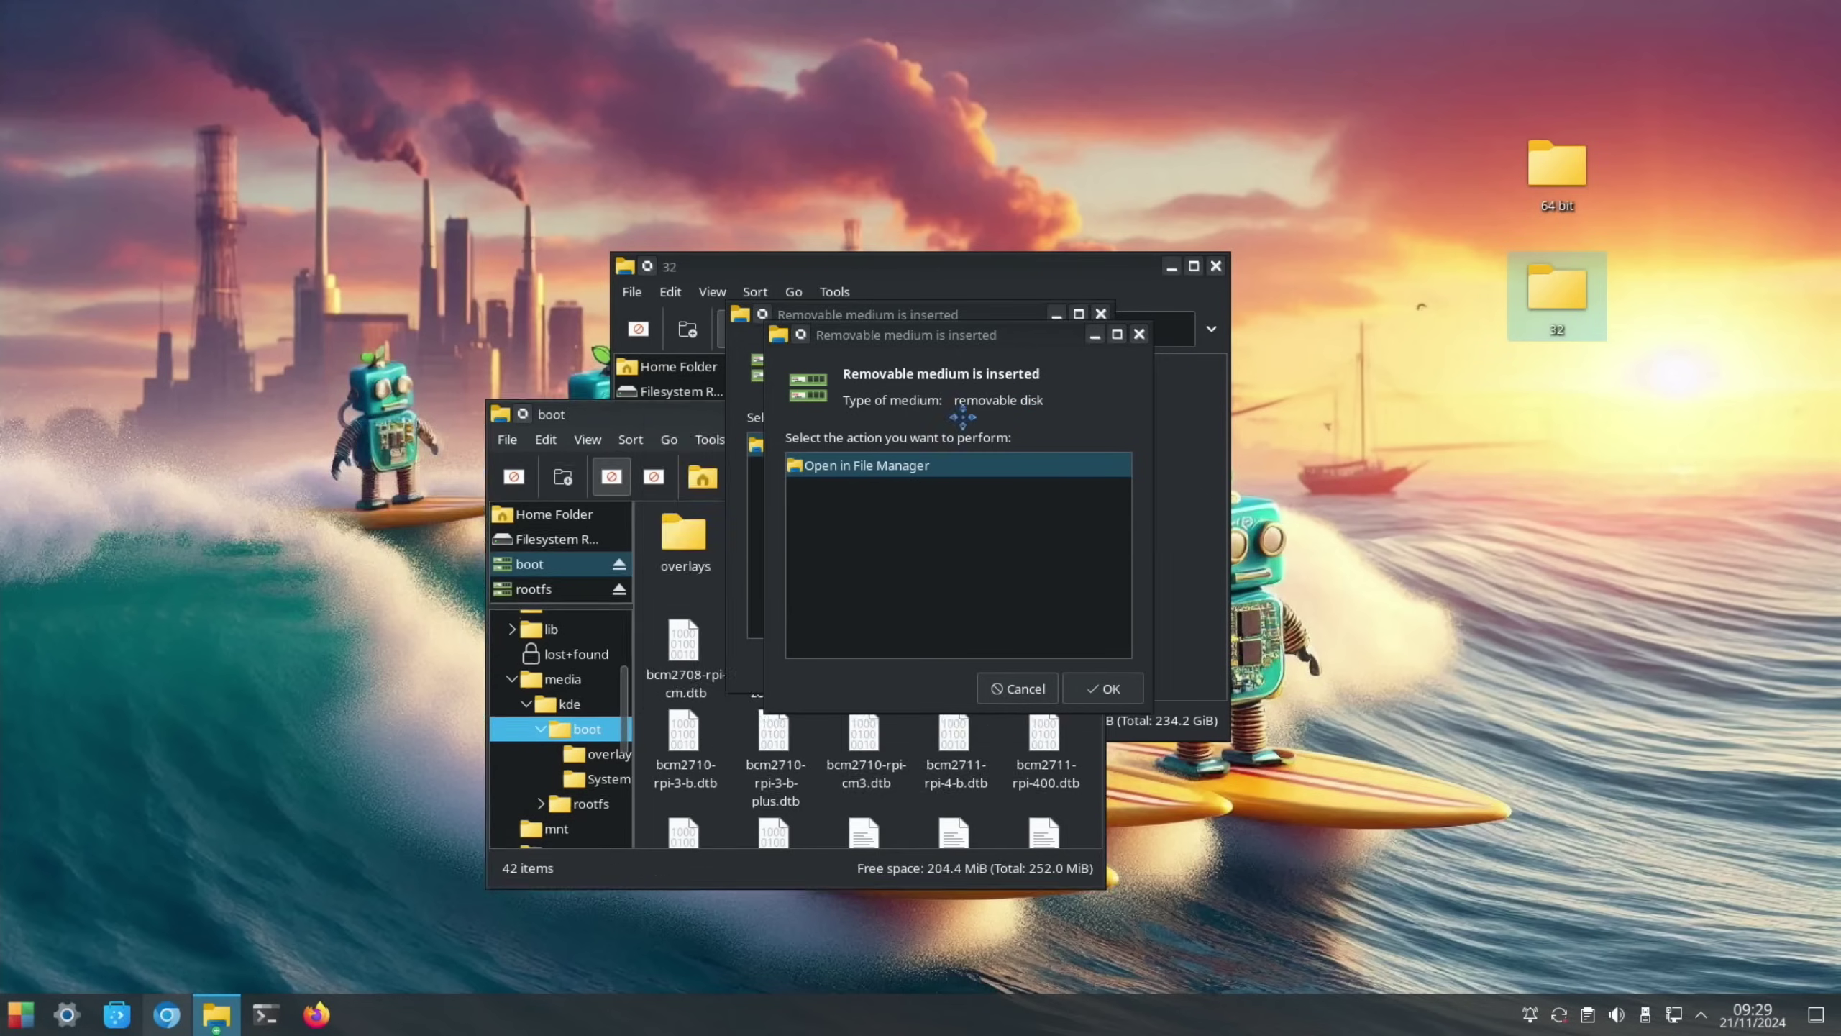
left_click_drag(1278, 374, 711, 462)
left_click(1139, 334)
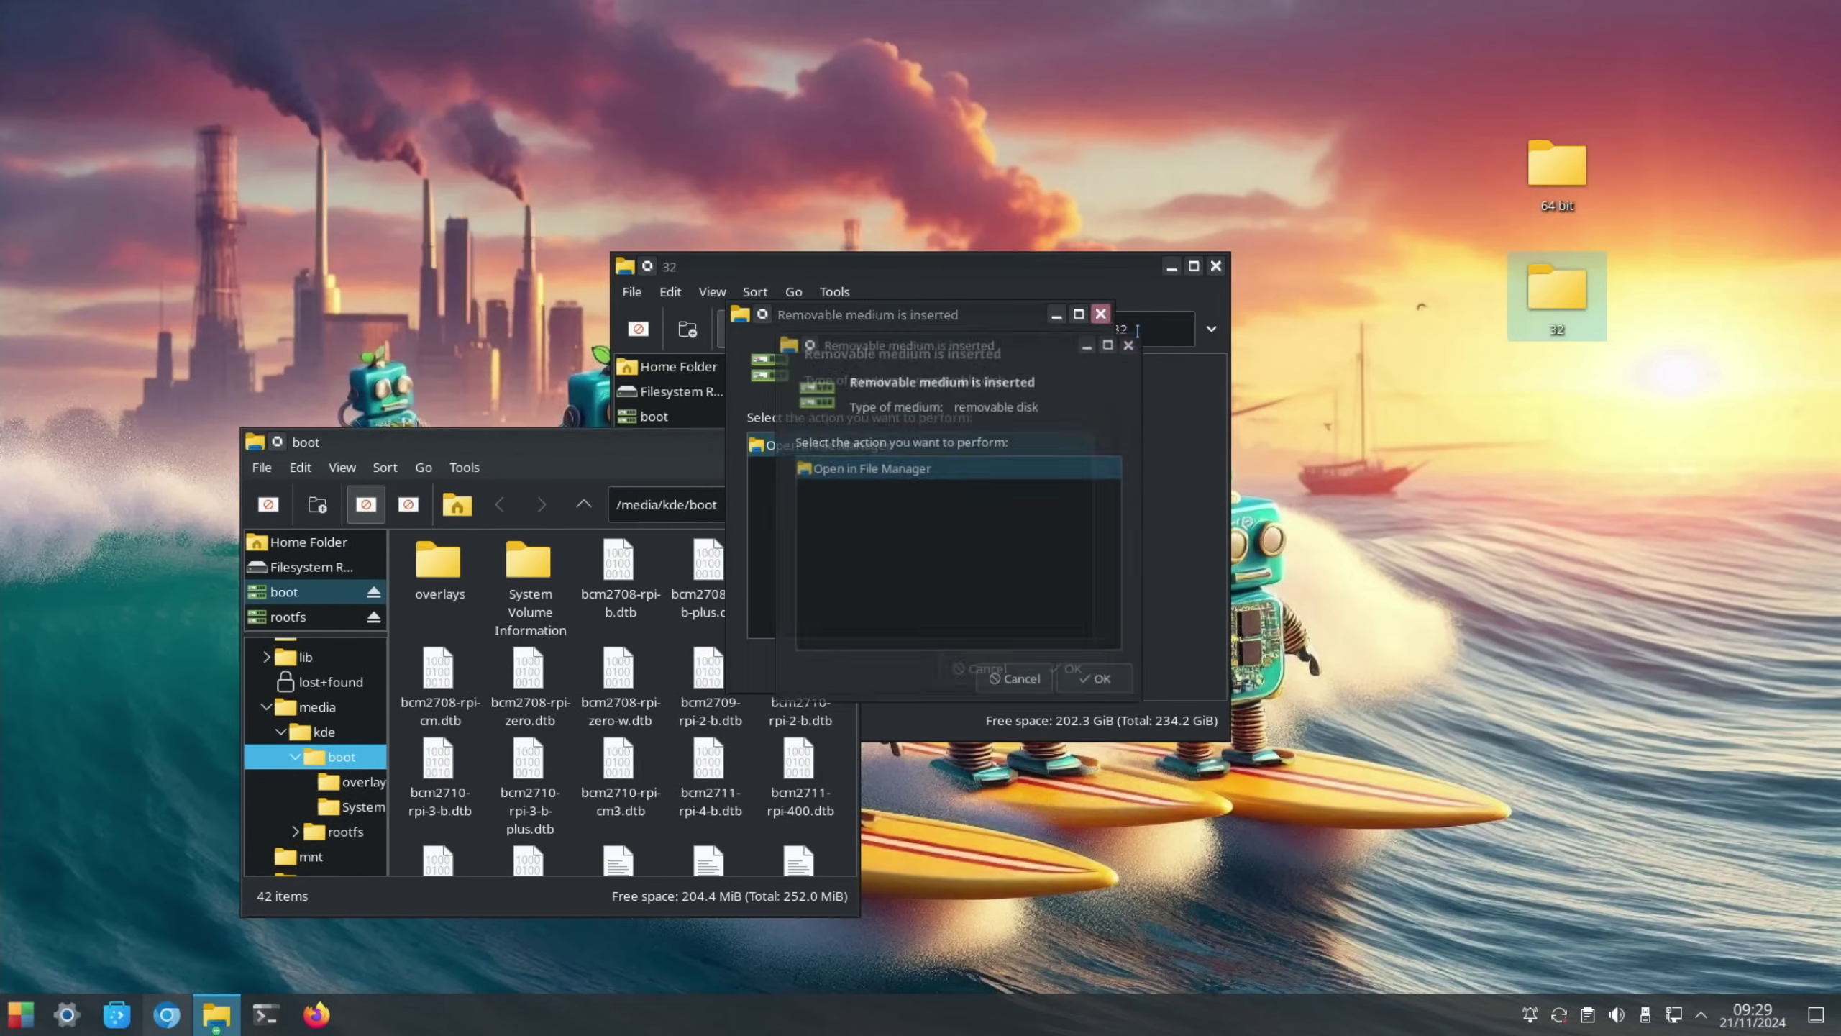
left_click(1103, 314)
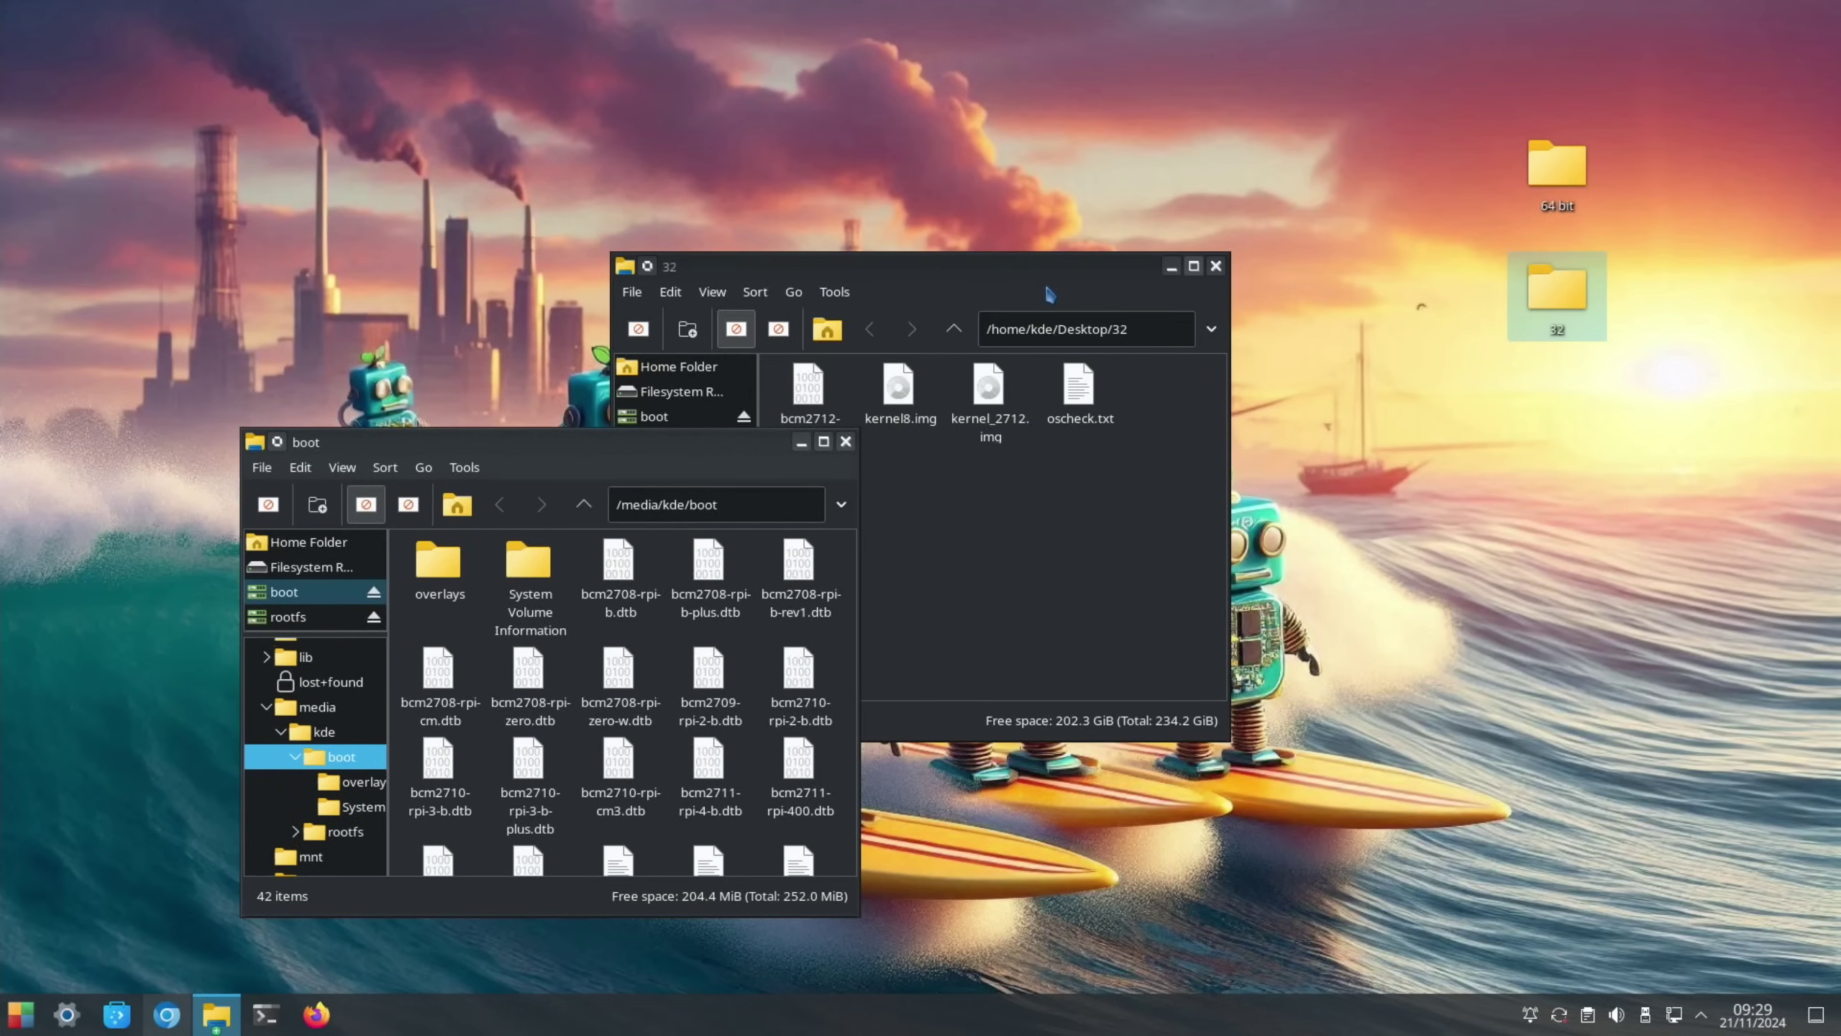
Copy bcm2712-rpi-5-b.dtb, kernel8.img and kernel_2712.img onto the boot partition, overwriting all existing copies.
left_click_drag(1050, 269, 1418, 402)
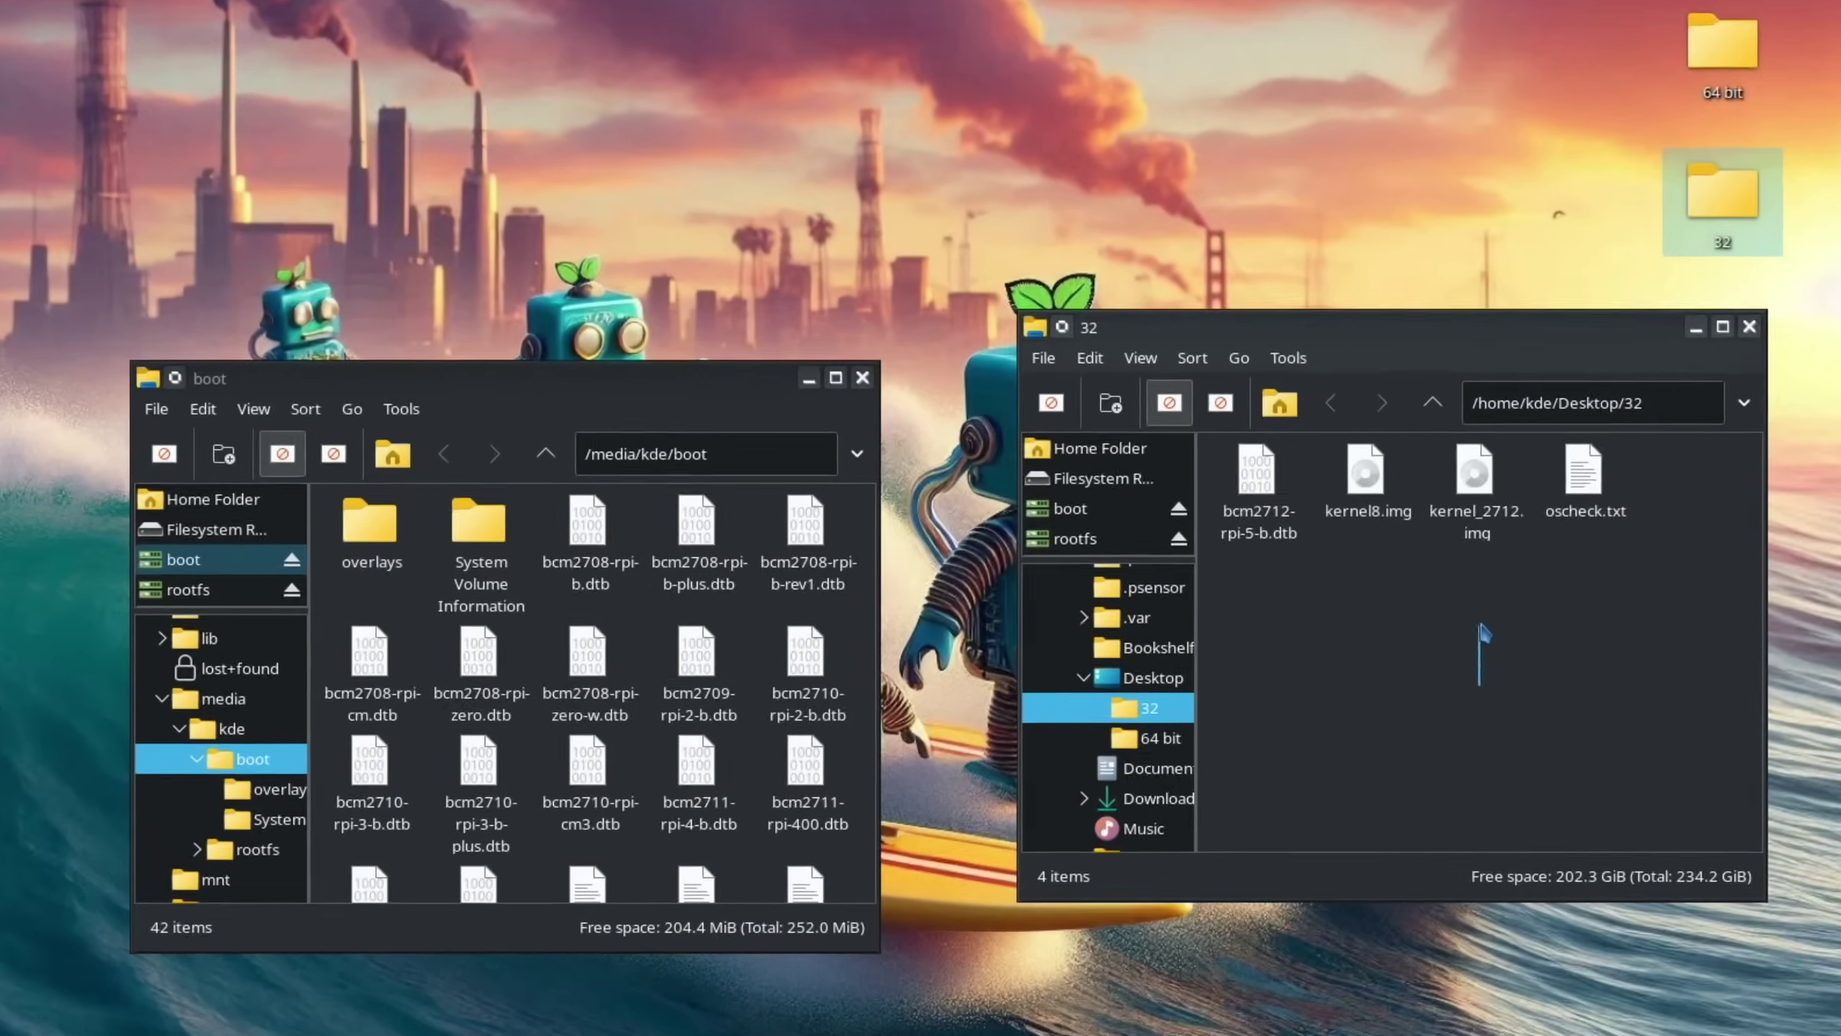
left_click_drag(1403, 633, 1152, 510)
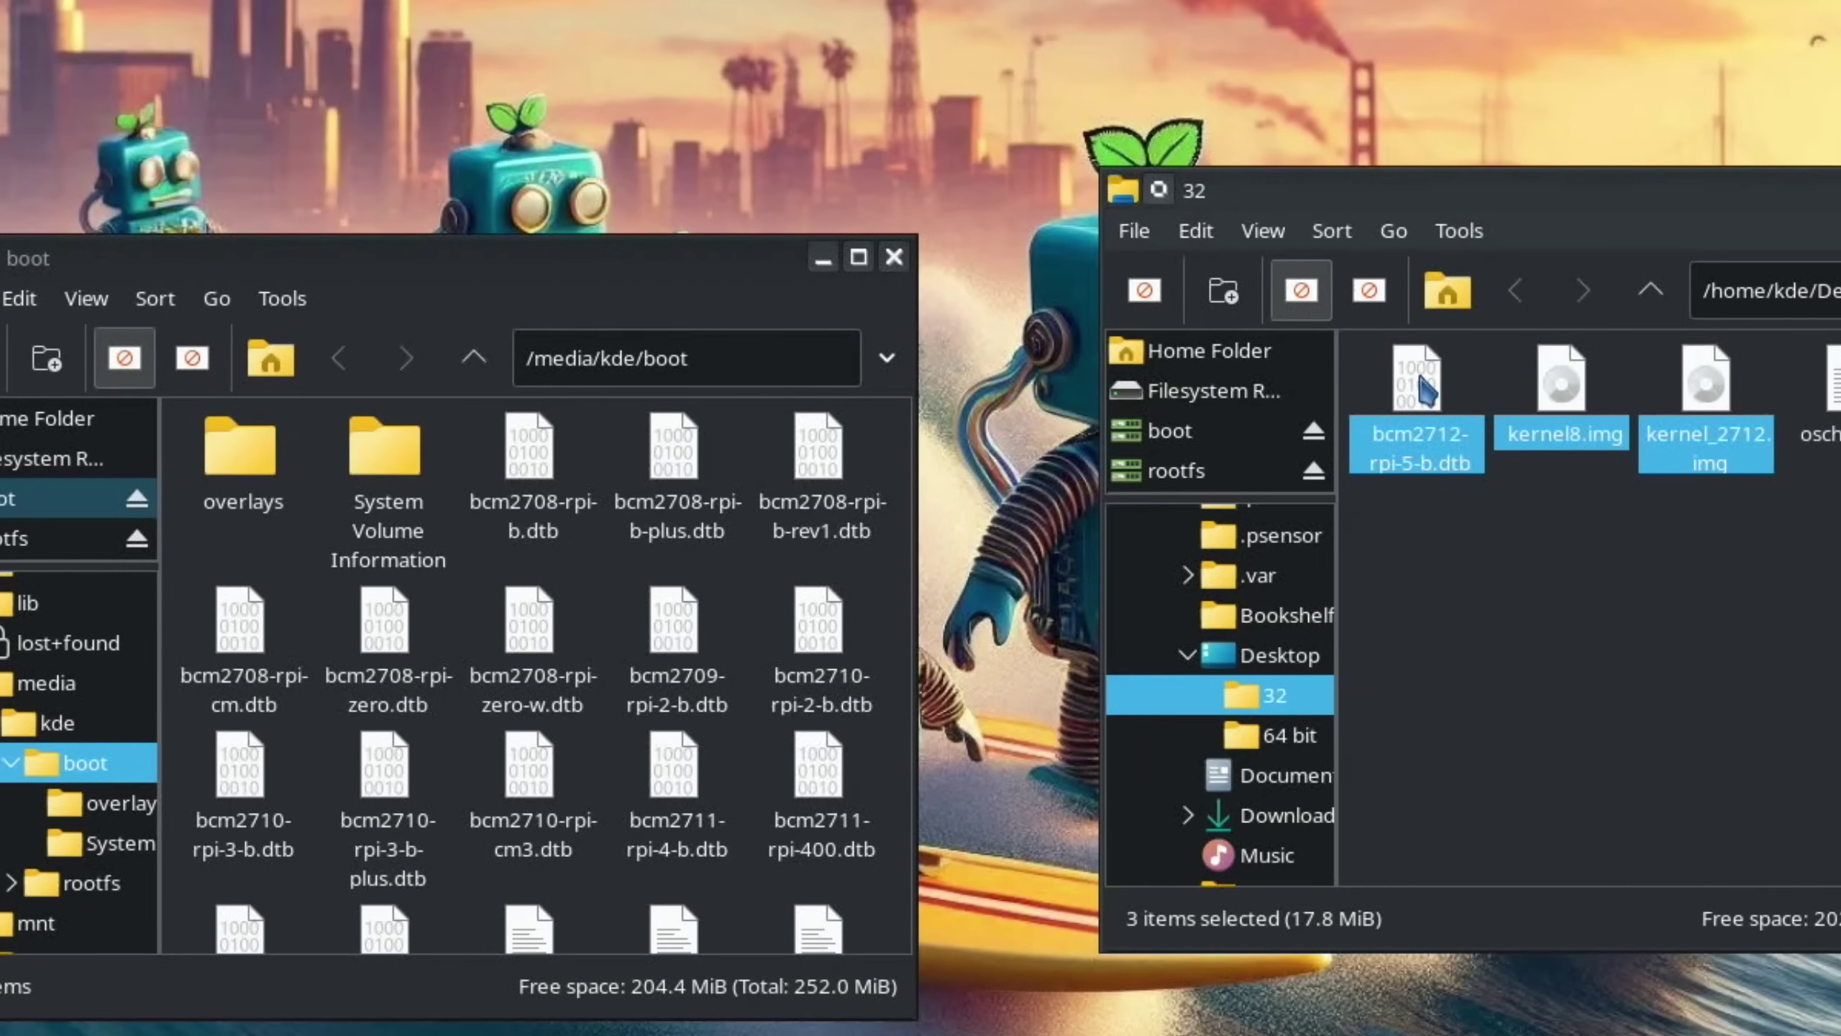
left_click_drag(1432, 377, 605, 598)
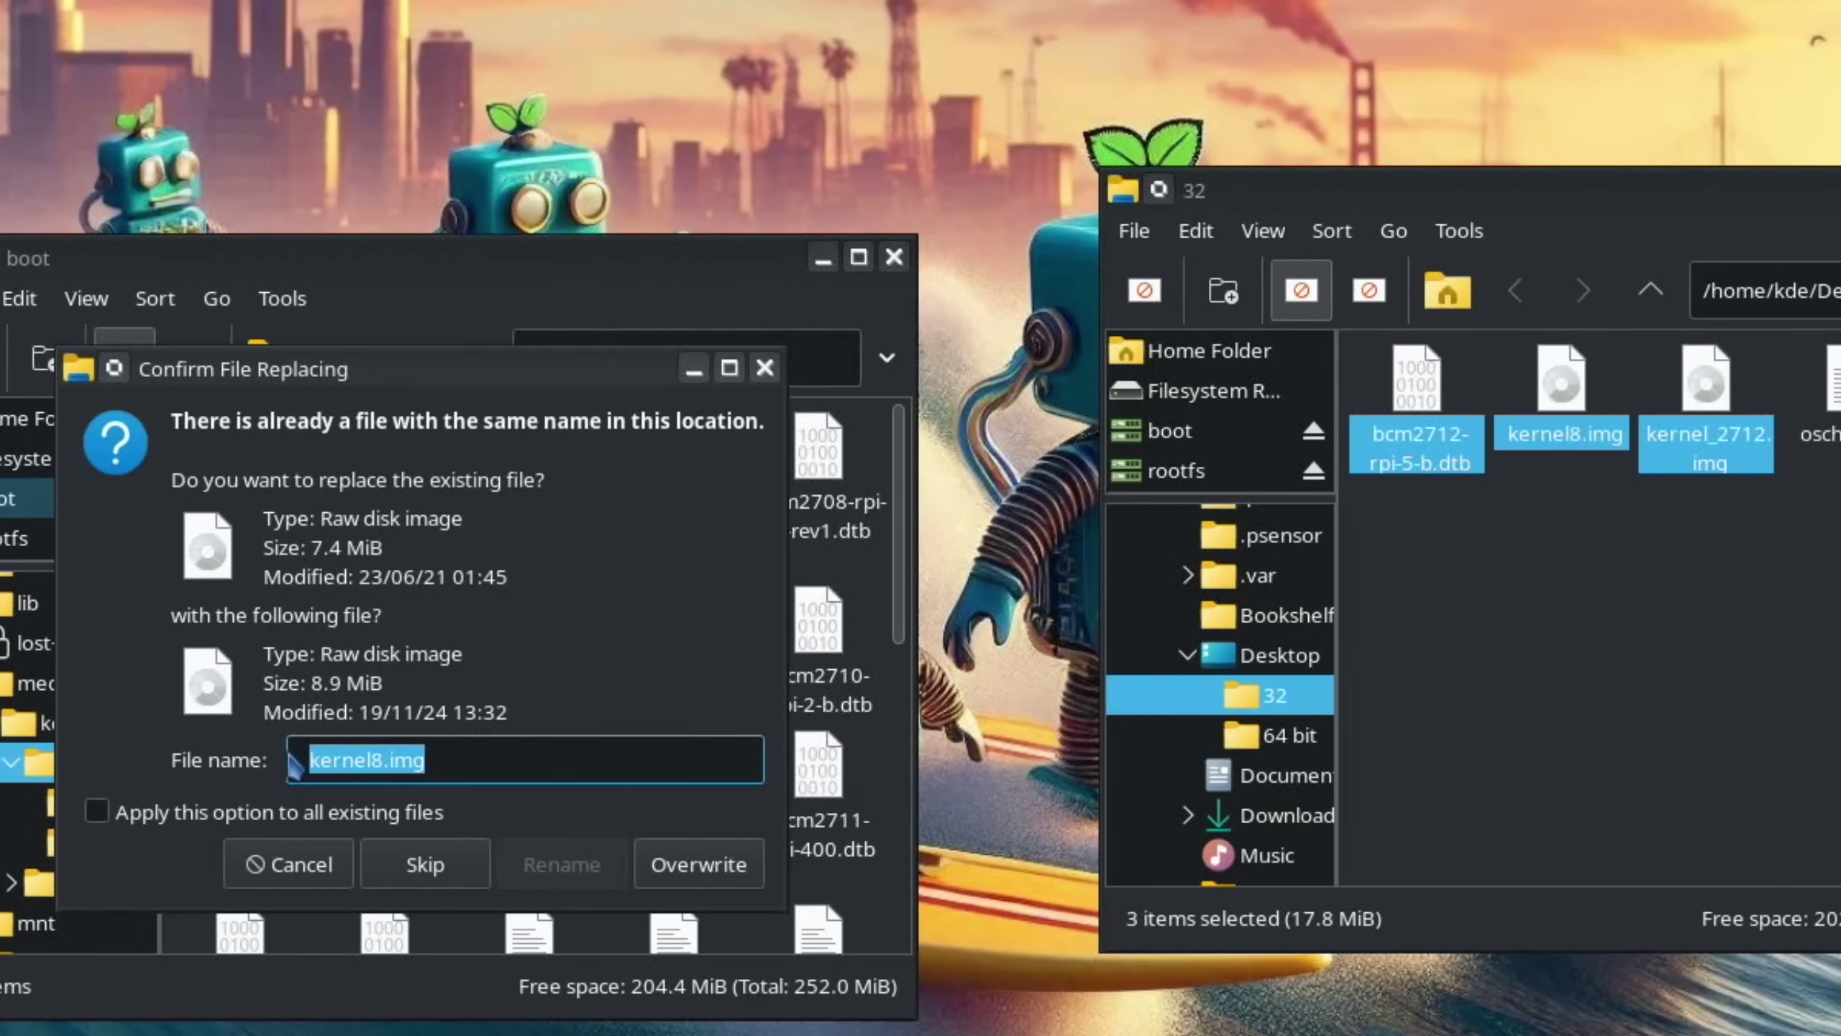
left_click(99, 813)
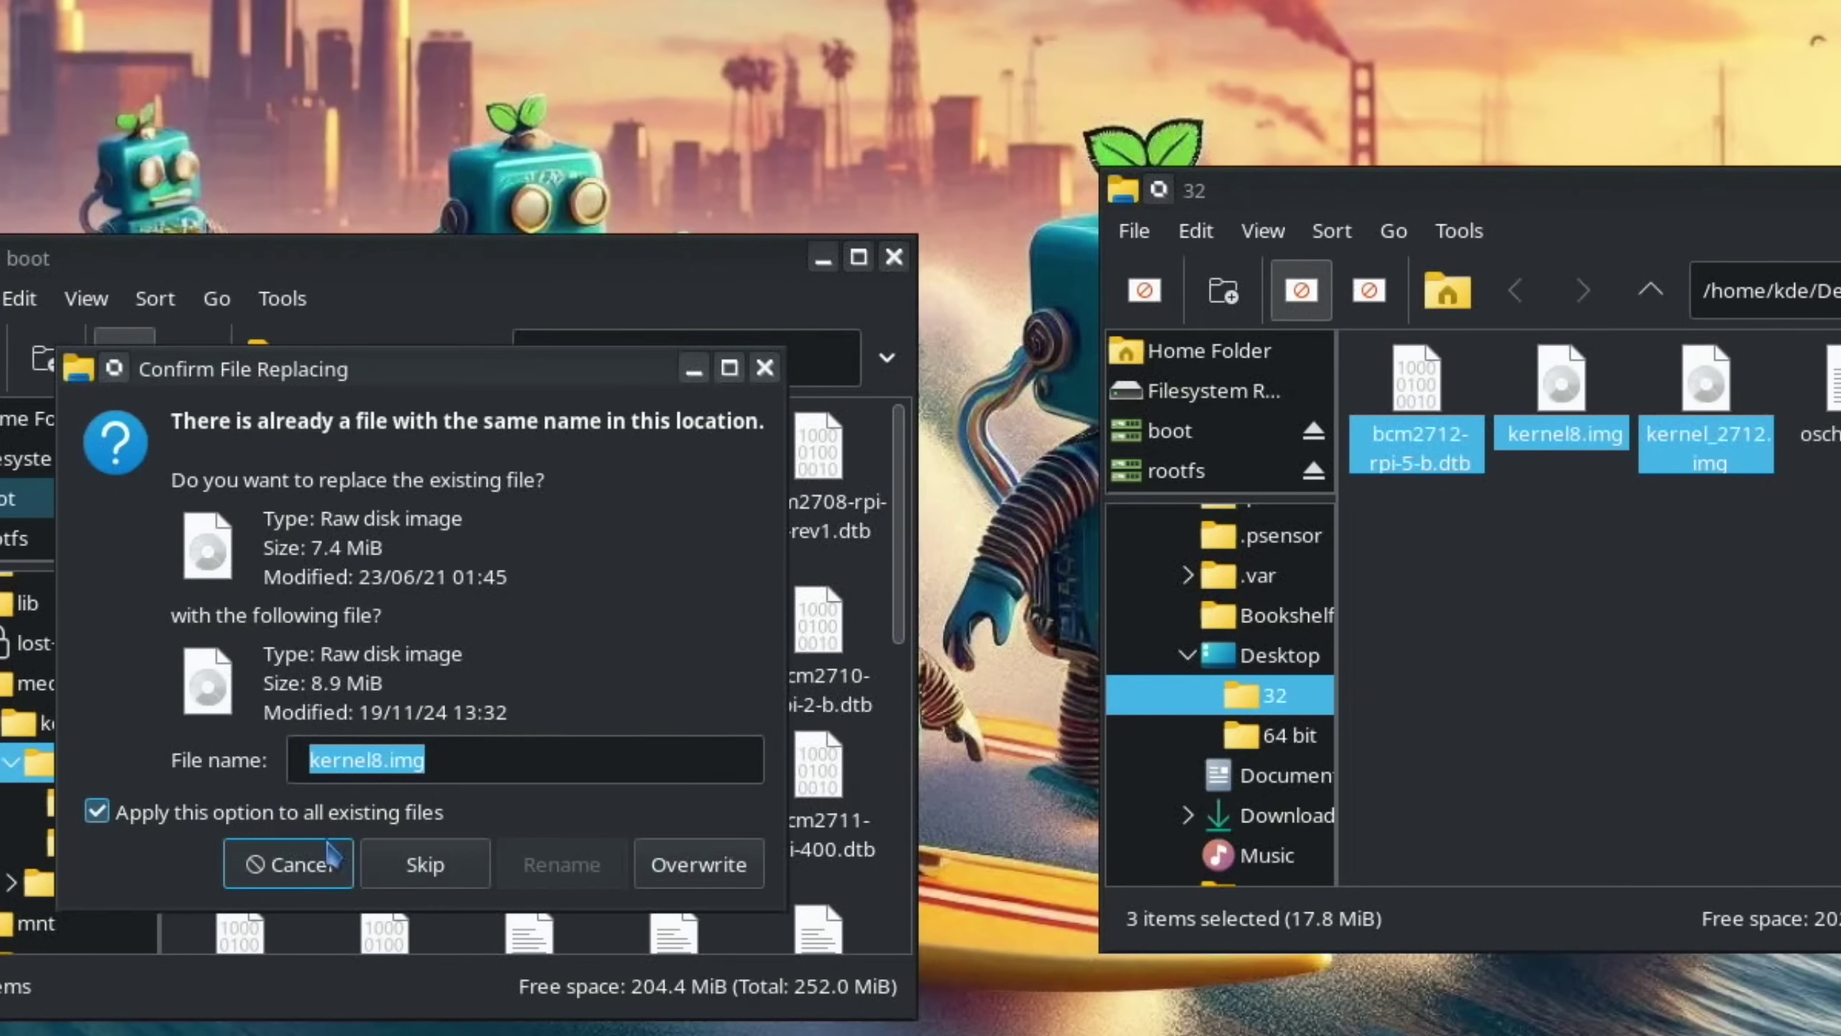
left_click(698, 864)
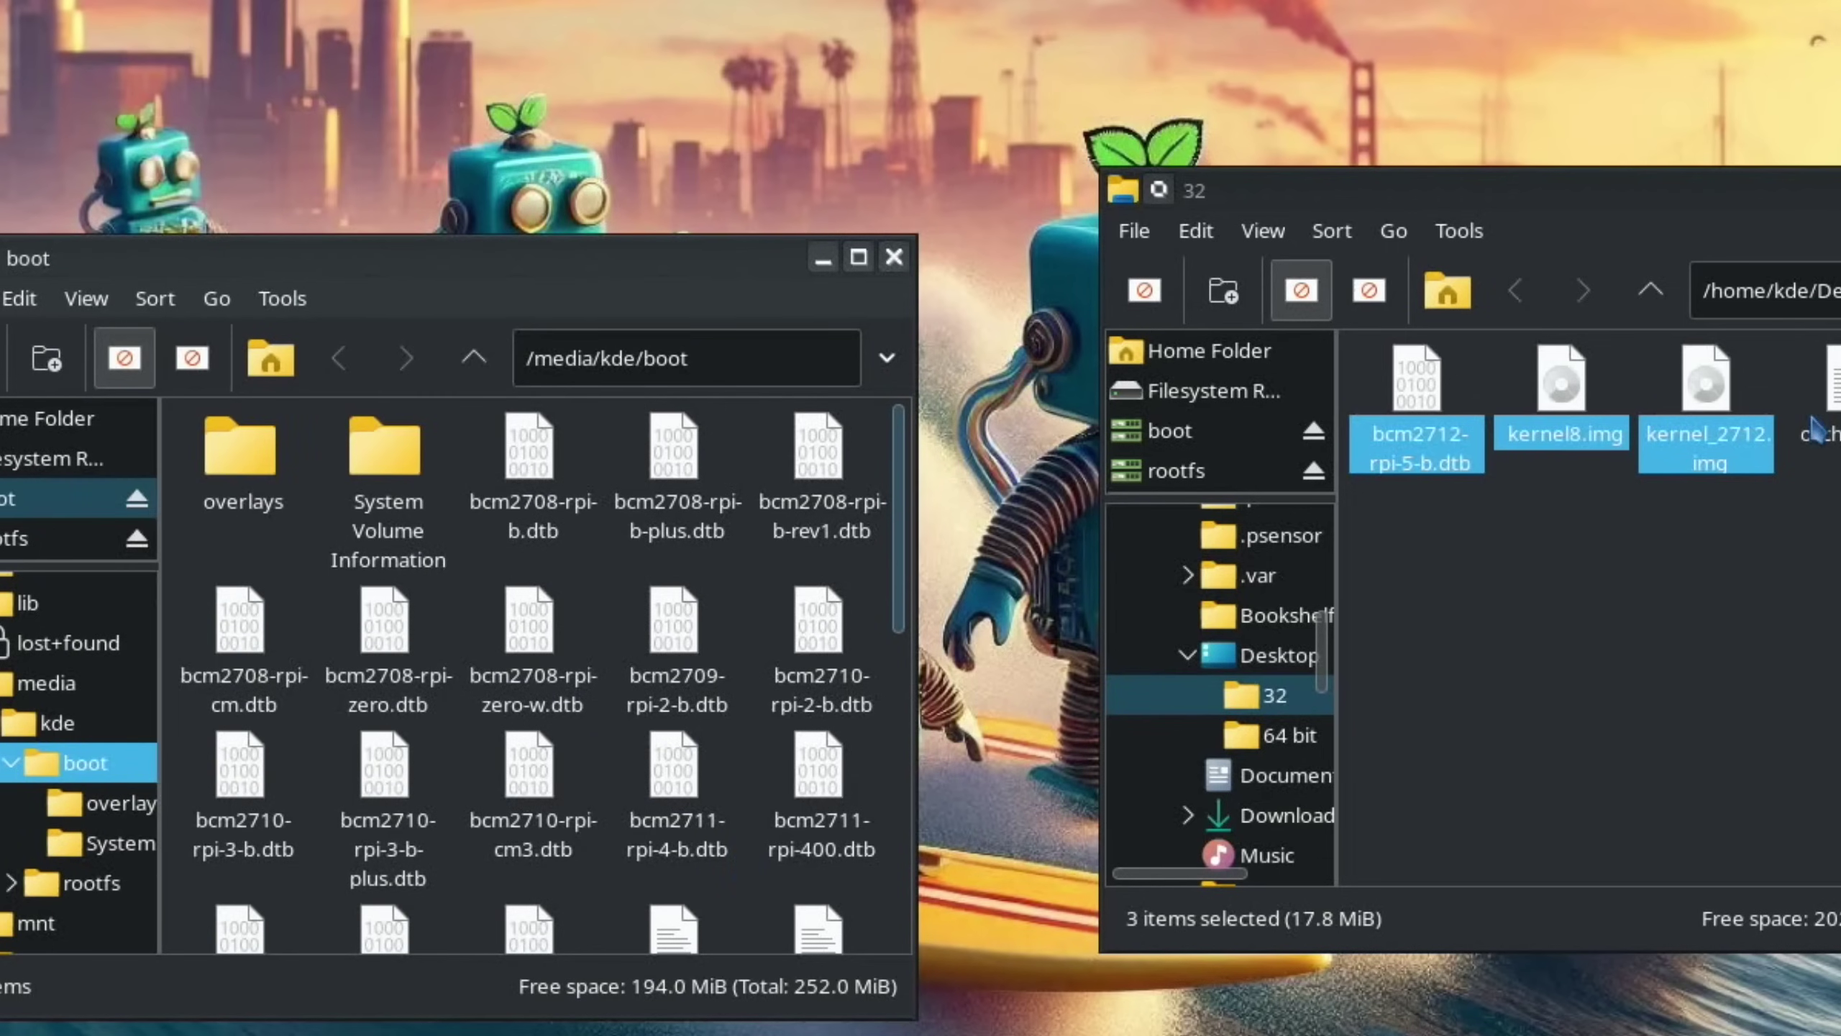
scroll(410, 602, "down", 2)
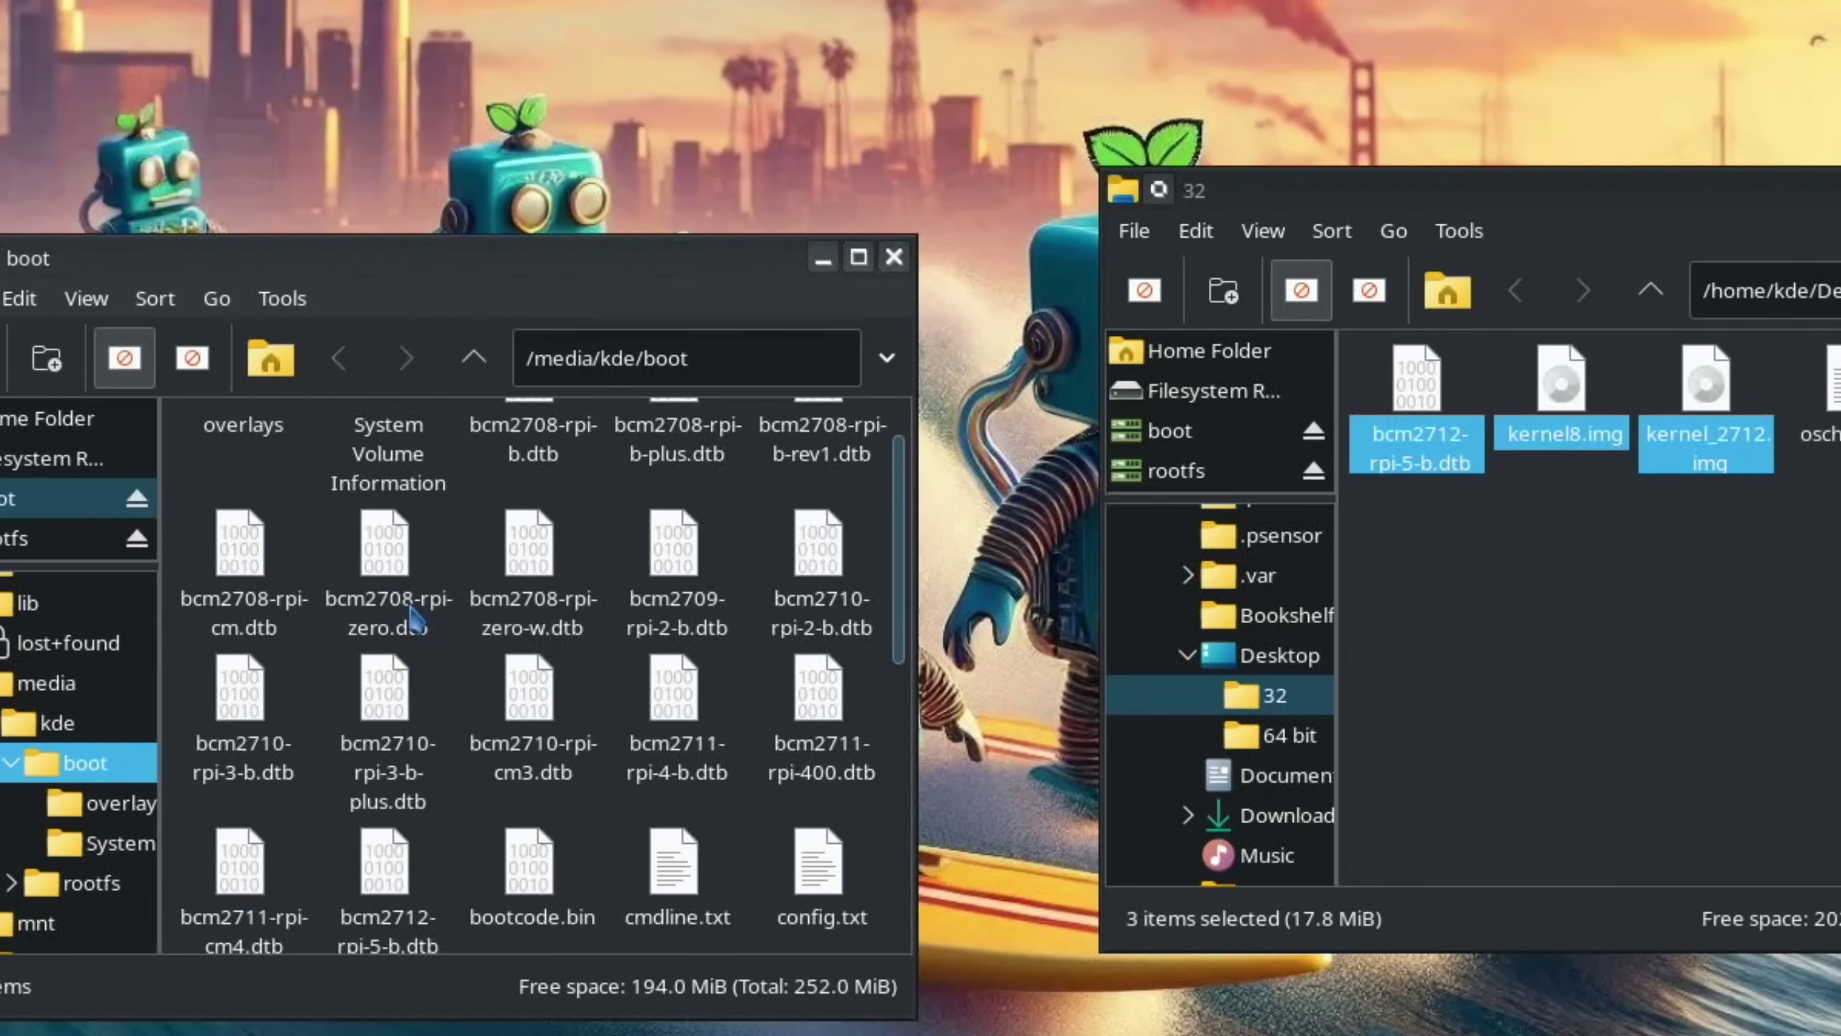
scroll(417, 619, "down", 1)
Open config.txt in Geany and insert blank lines to leave an empty line 5.
double_click(830, 794)
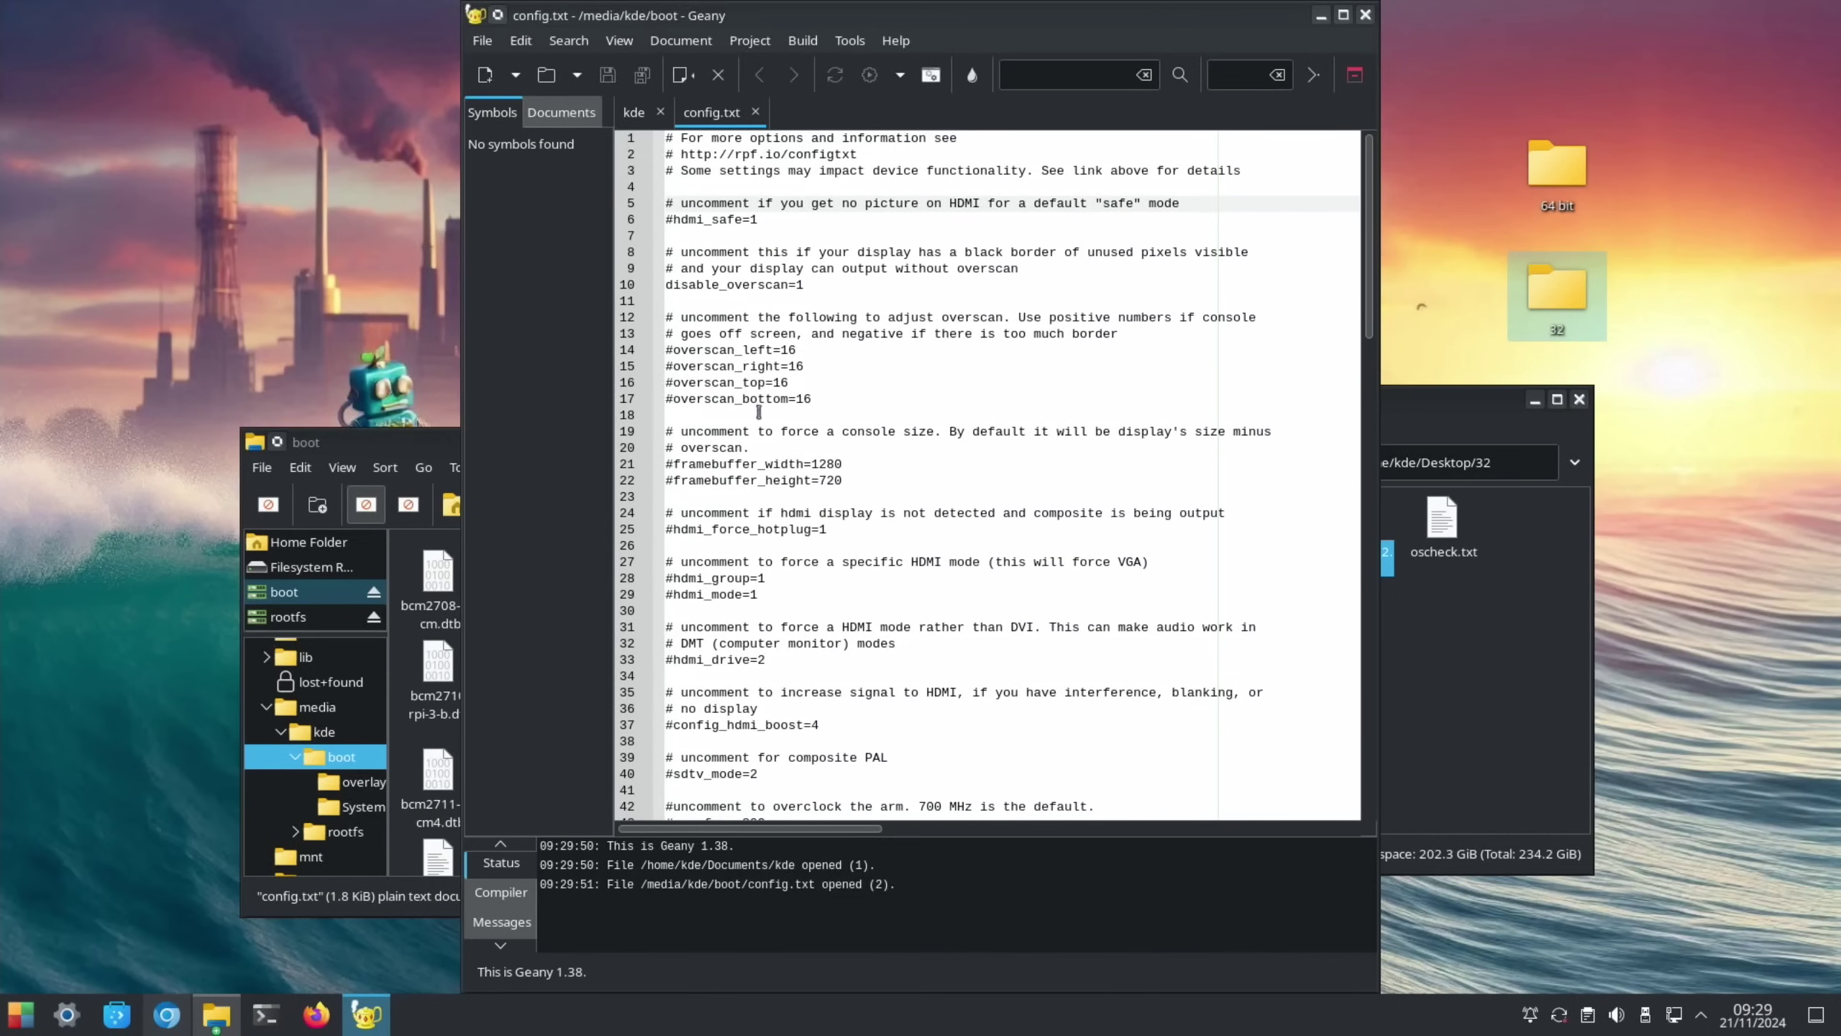
left_click(693, 187)
key("Return")
key("Return")
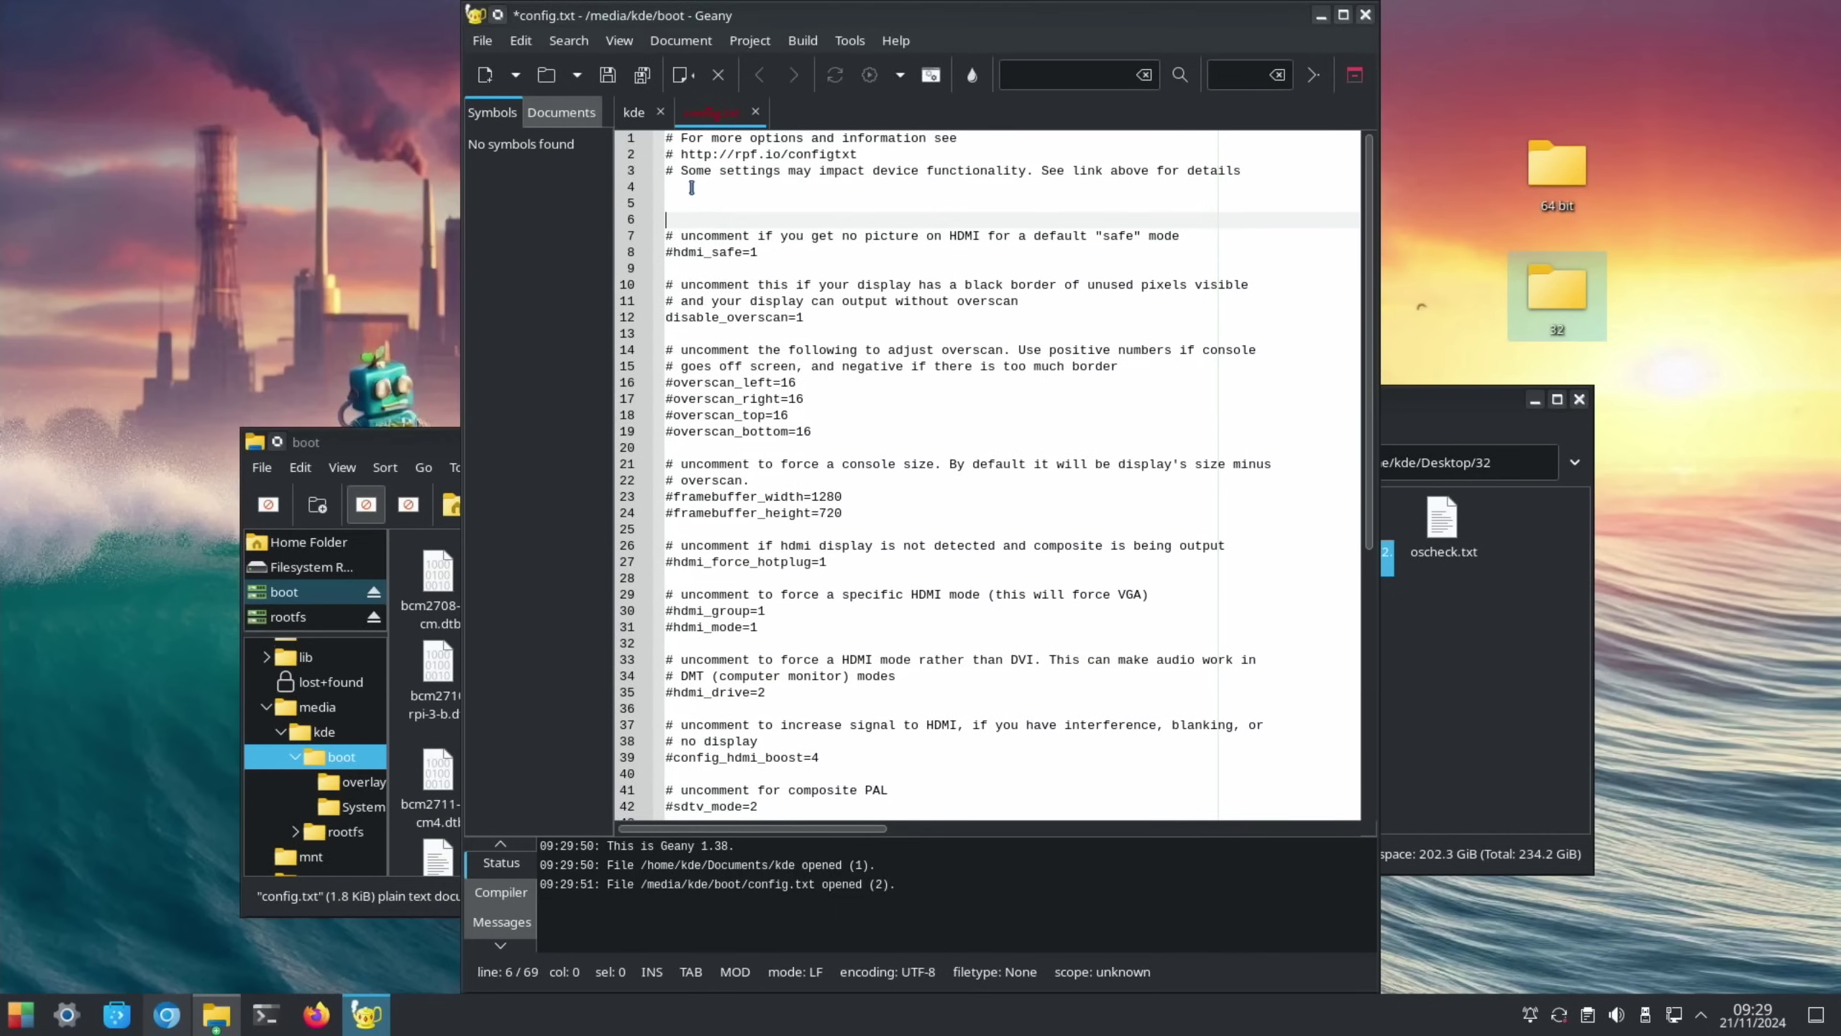
key("Up")
Open oscheck.txt in KWrite and copy its os_check=0 text.
left_click(1481, 647)
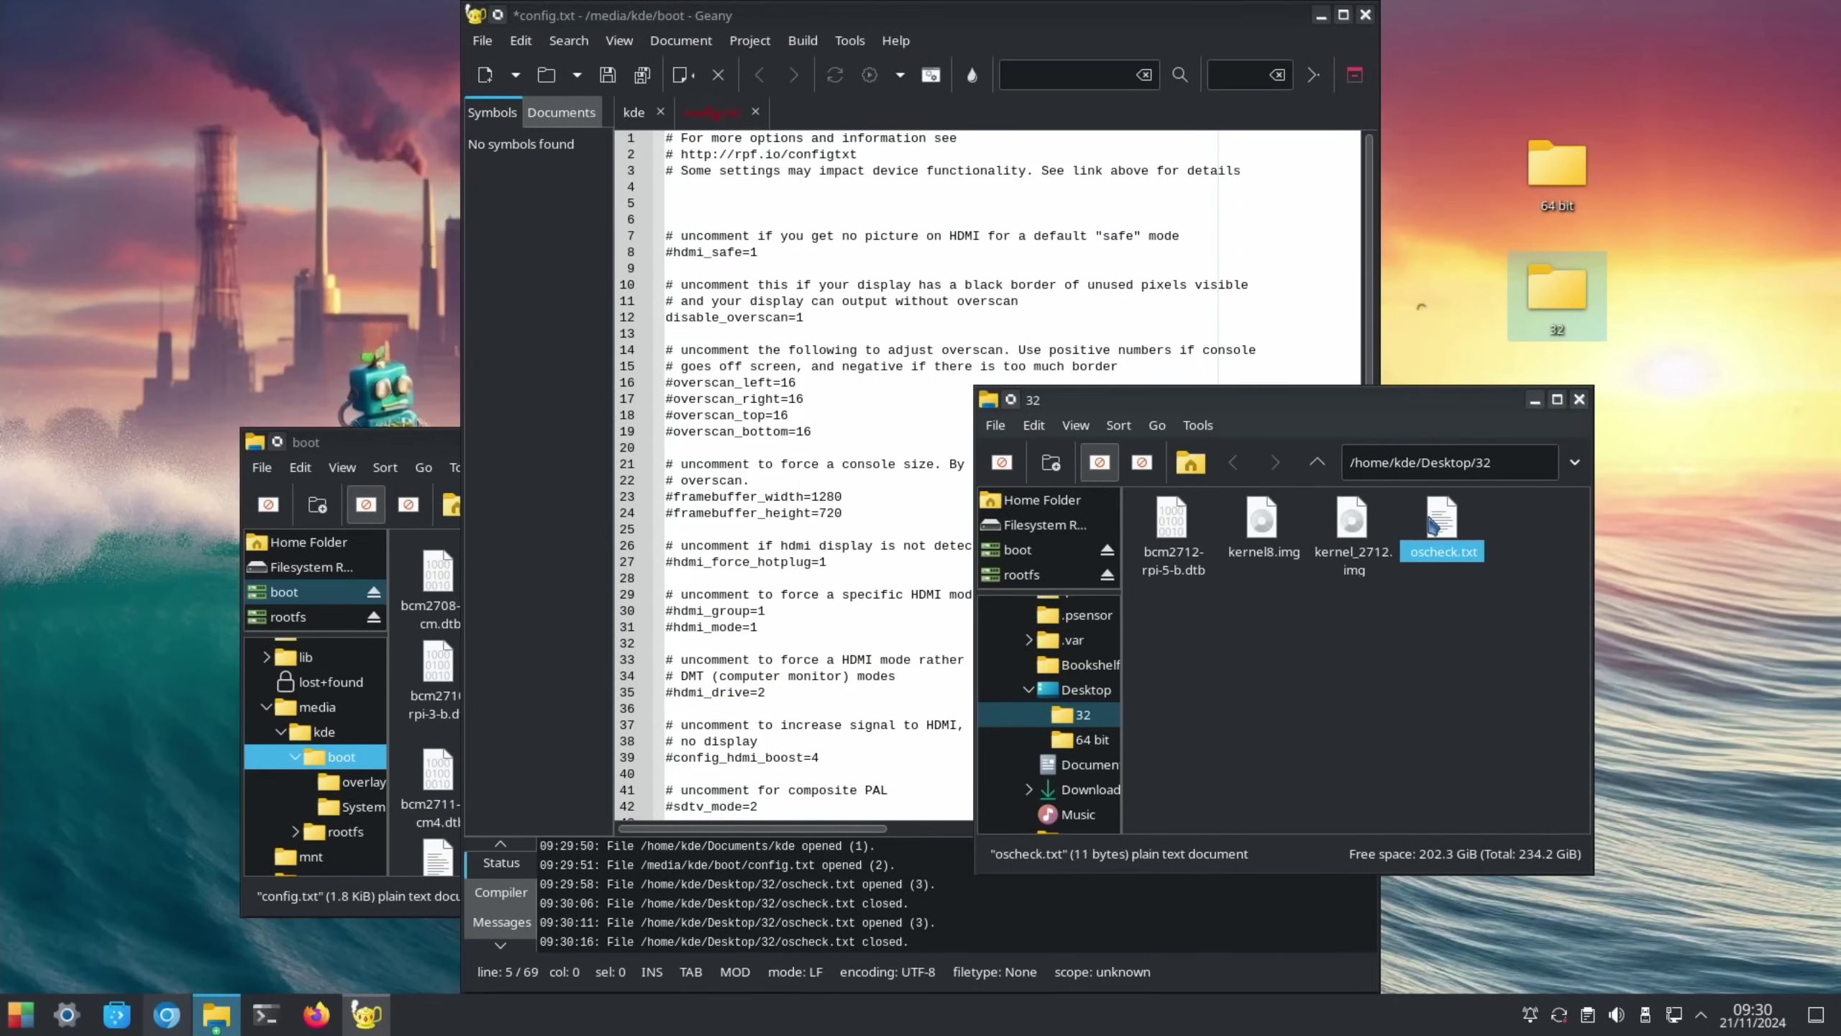
right_click(1432, 530)
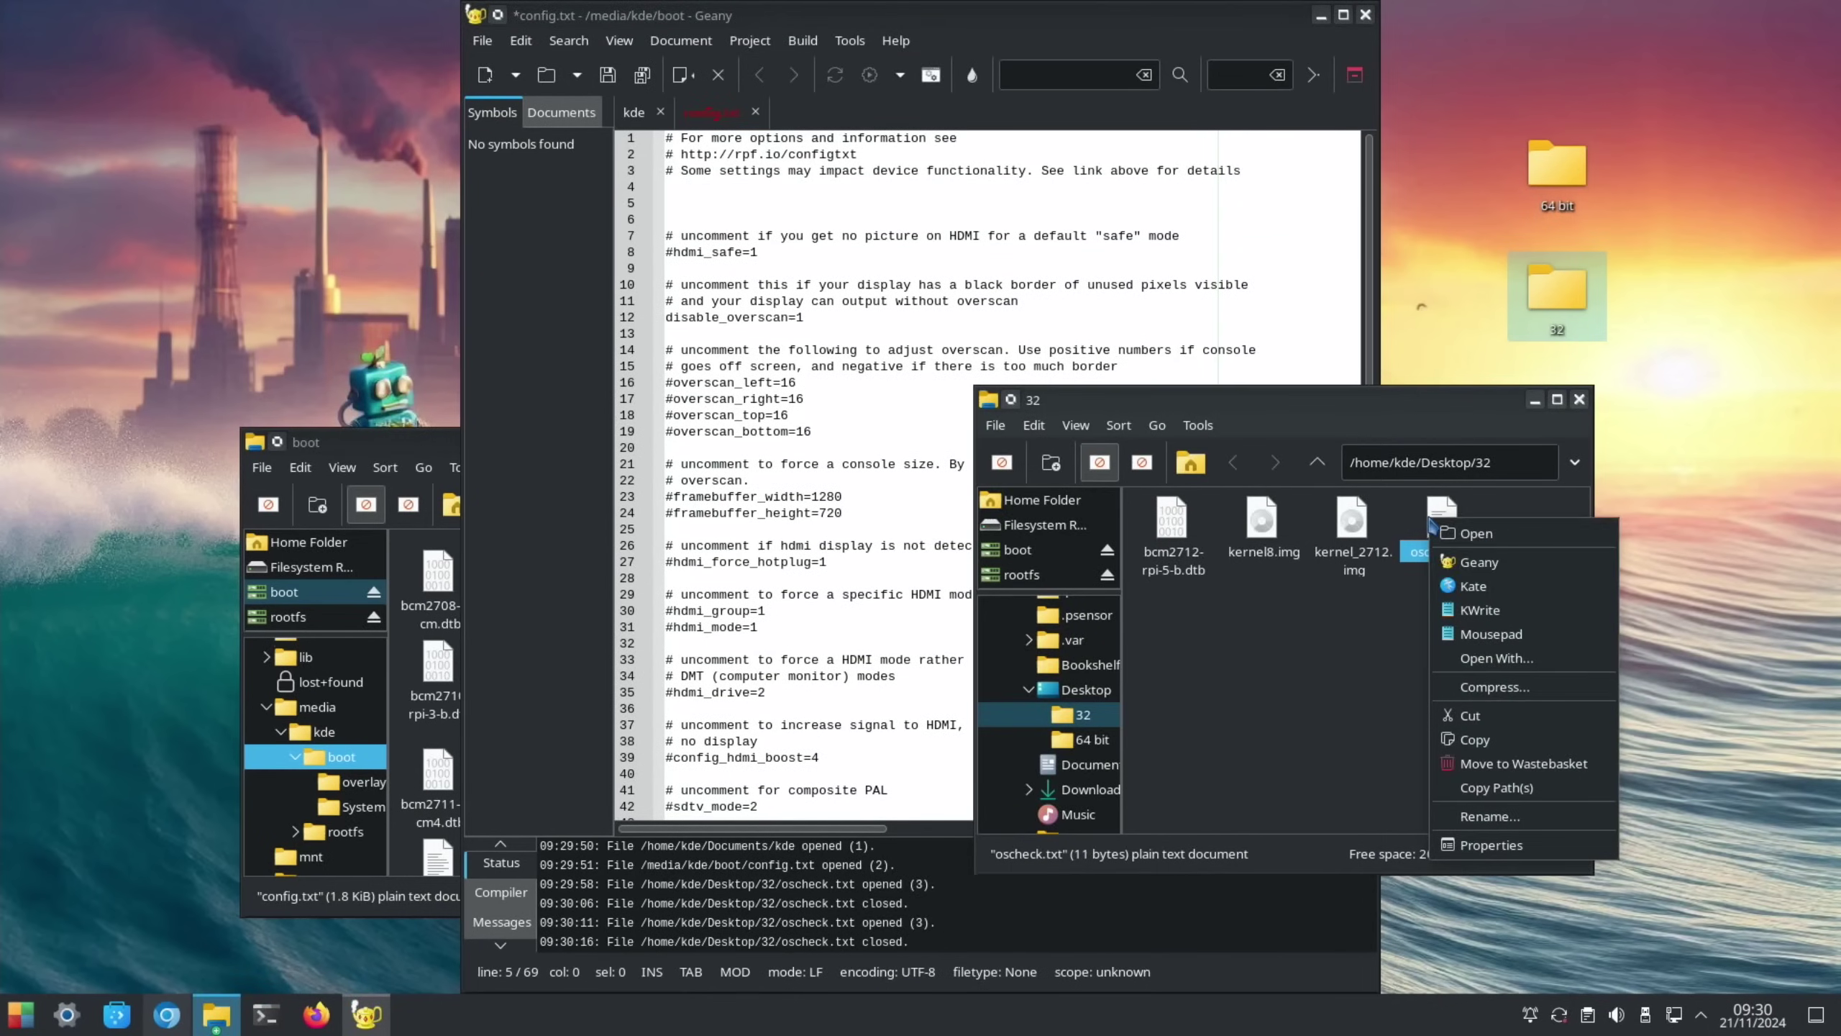
left_click(1479, 612)
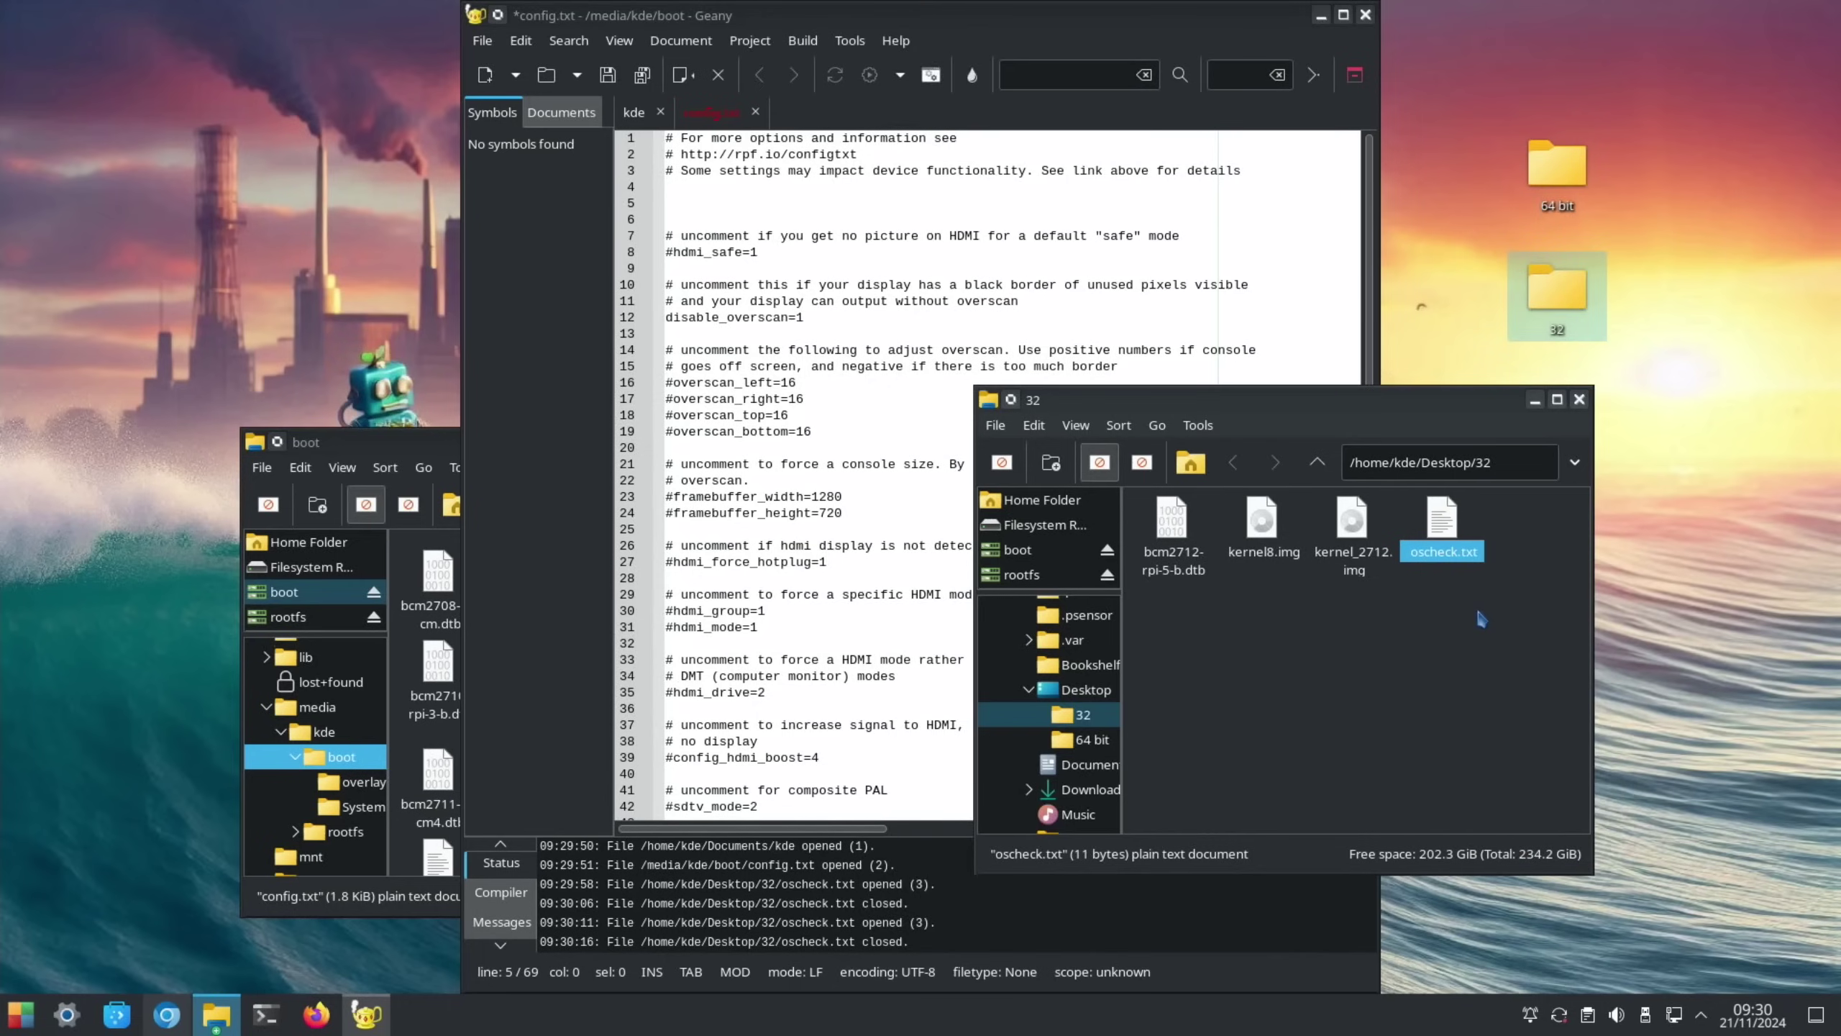
left_click_drag(944, 188, 1683, 425)
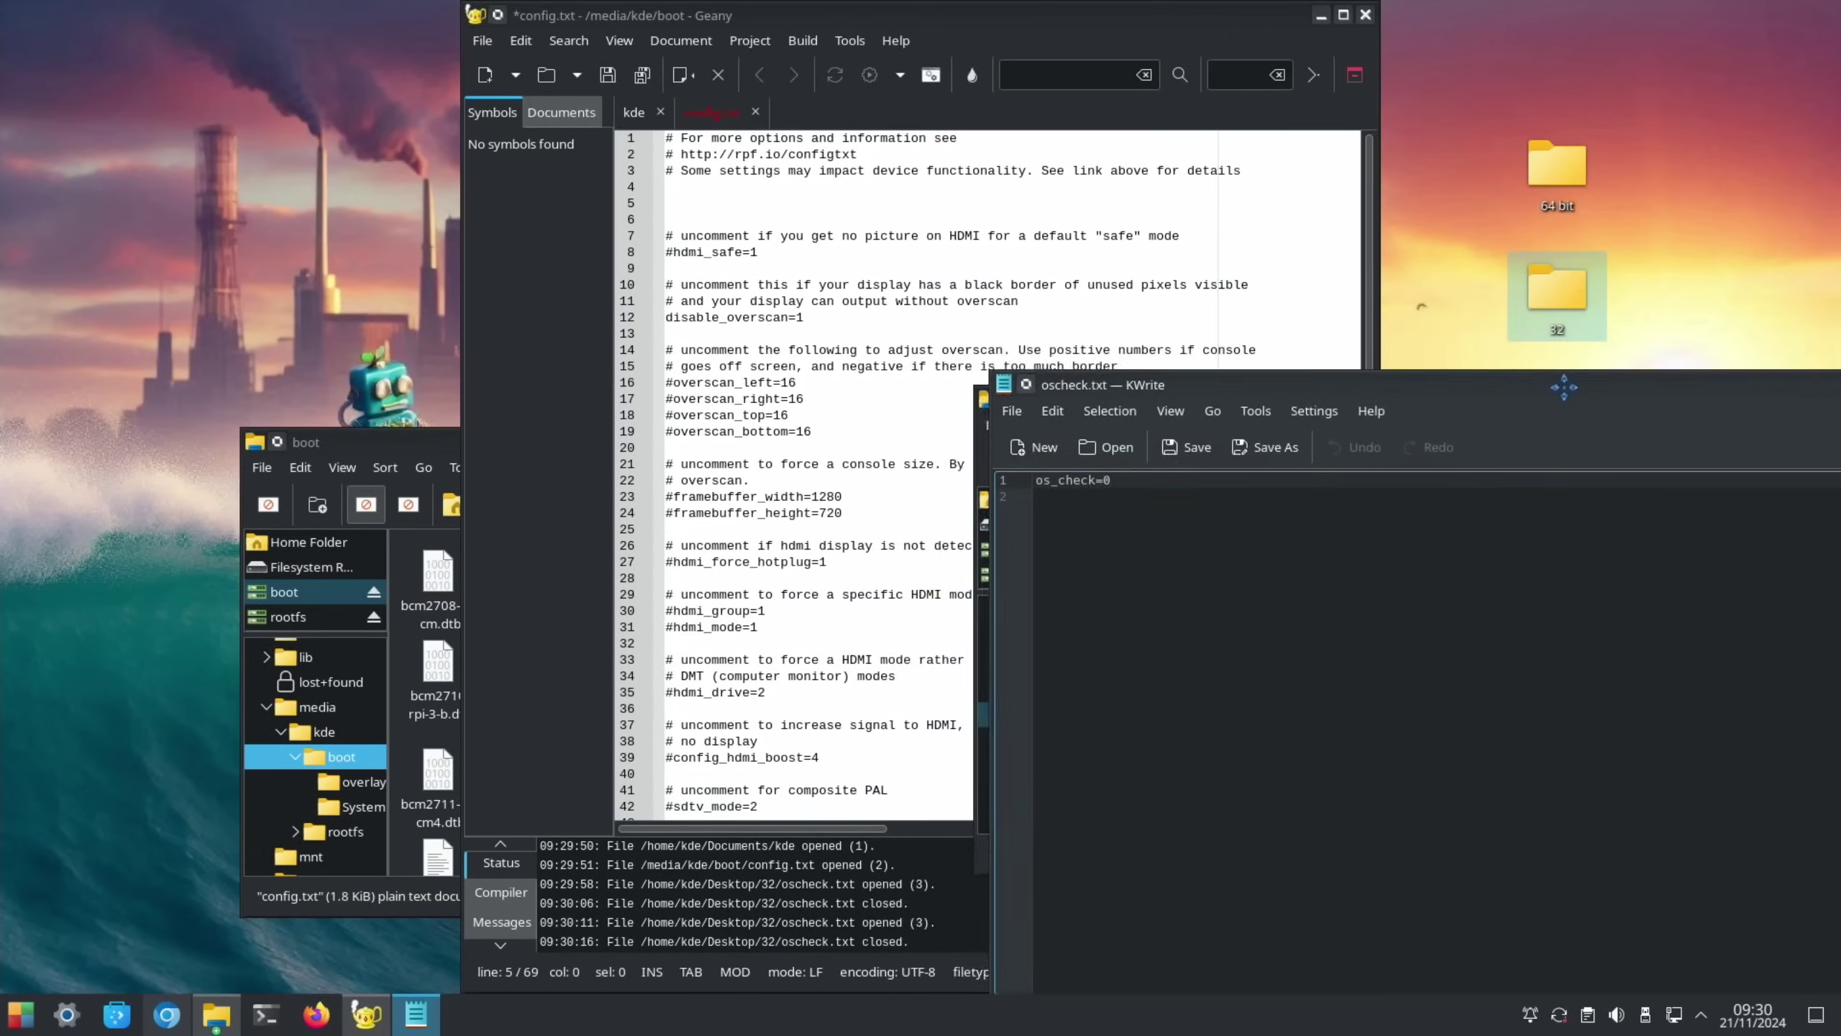
left_click(1277, 532)
left_click_drag(1227, 518, 1154, 518)
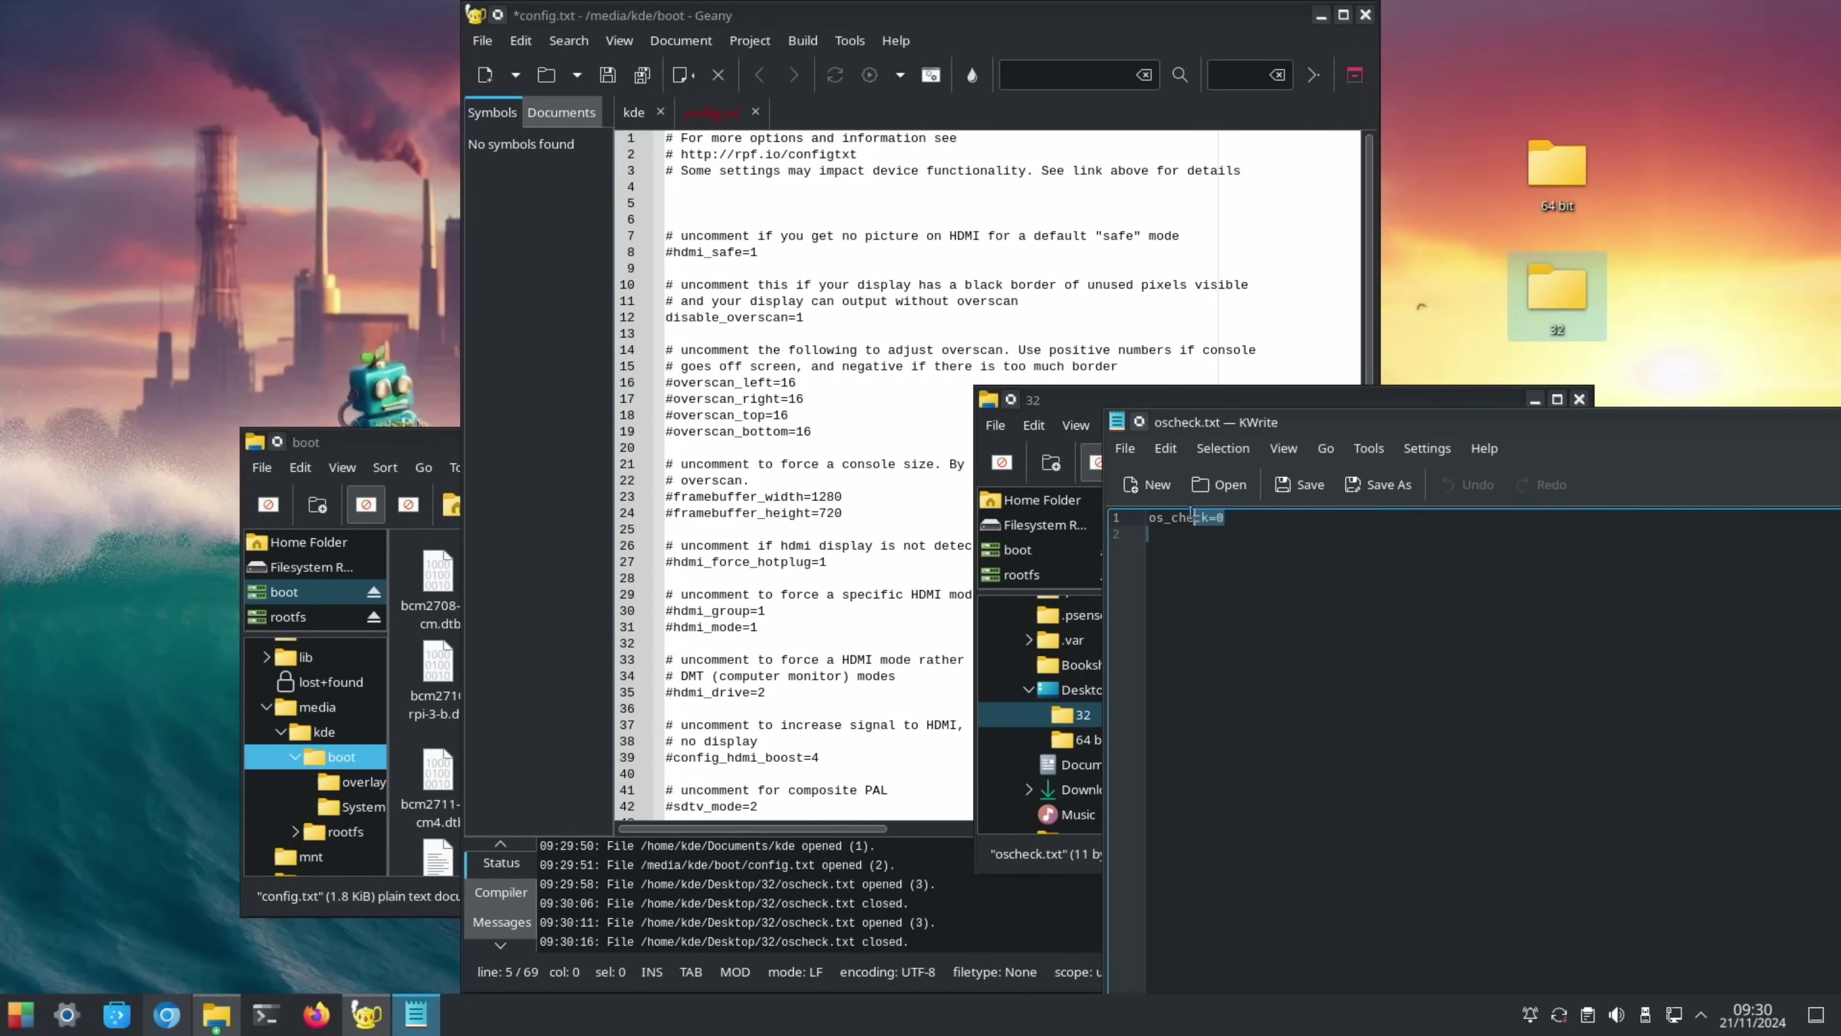
right_click(1195, 523)
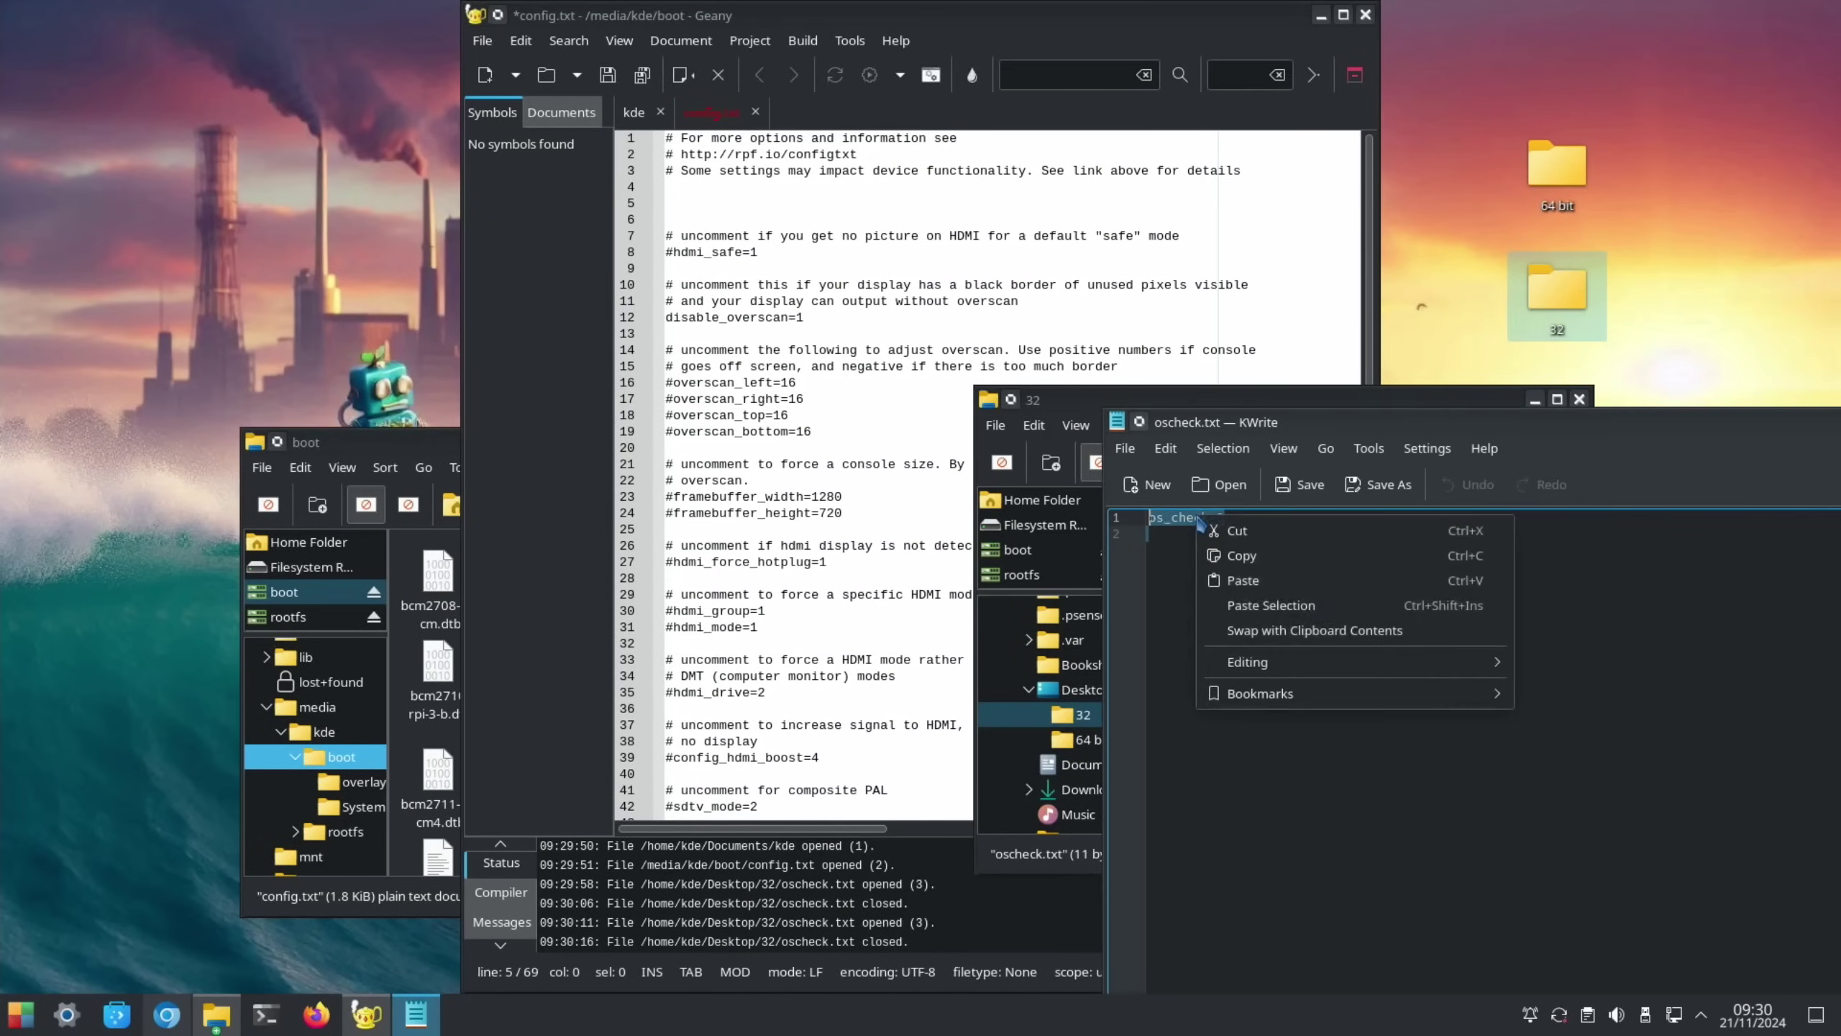
left_click(1232, 559)
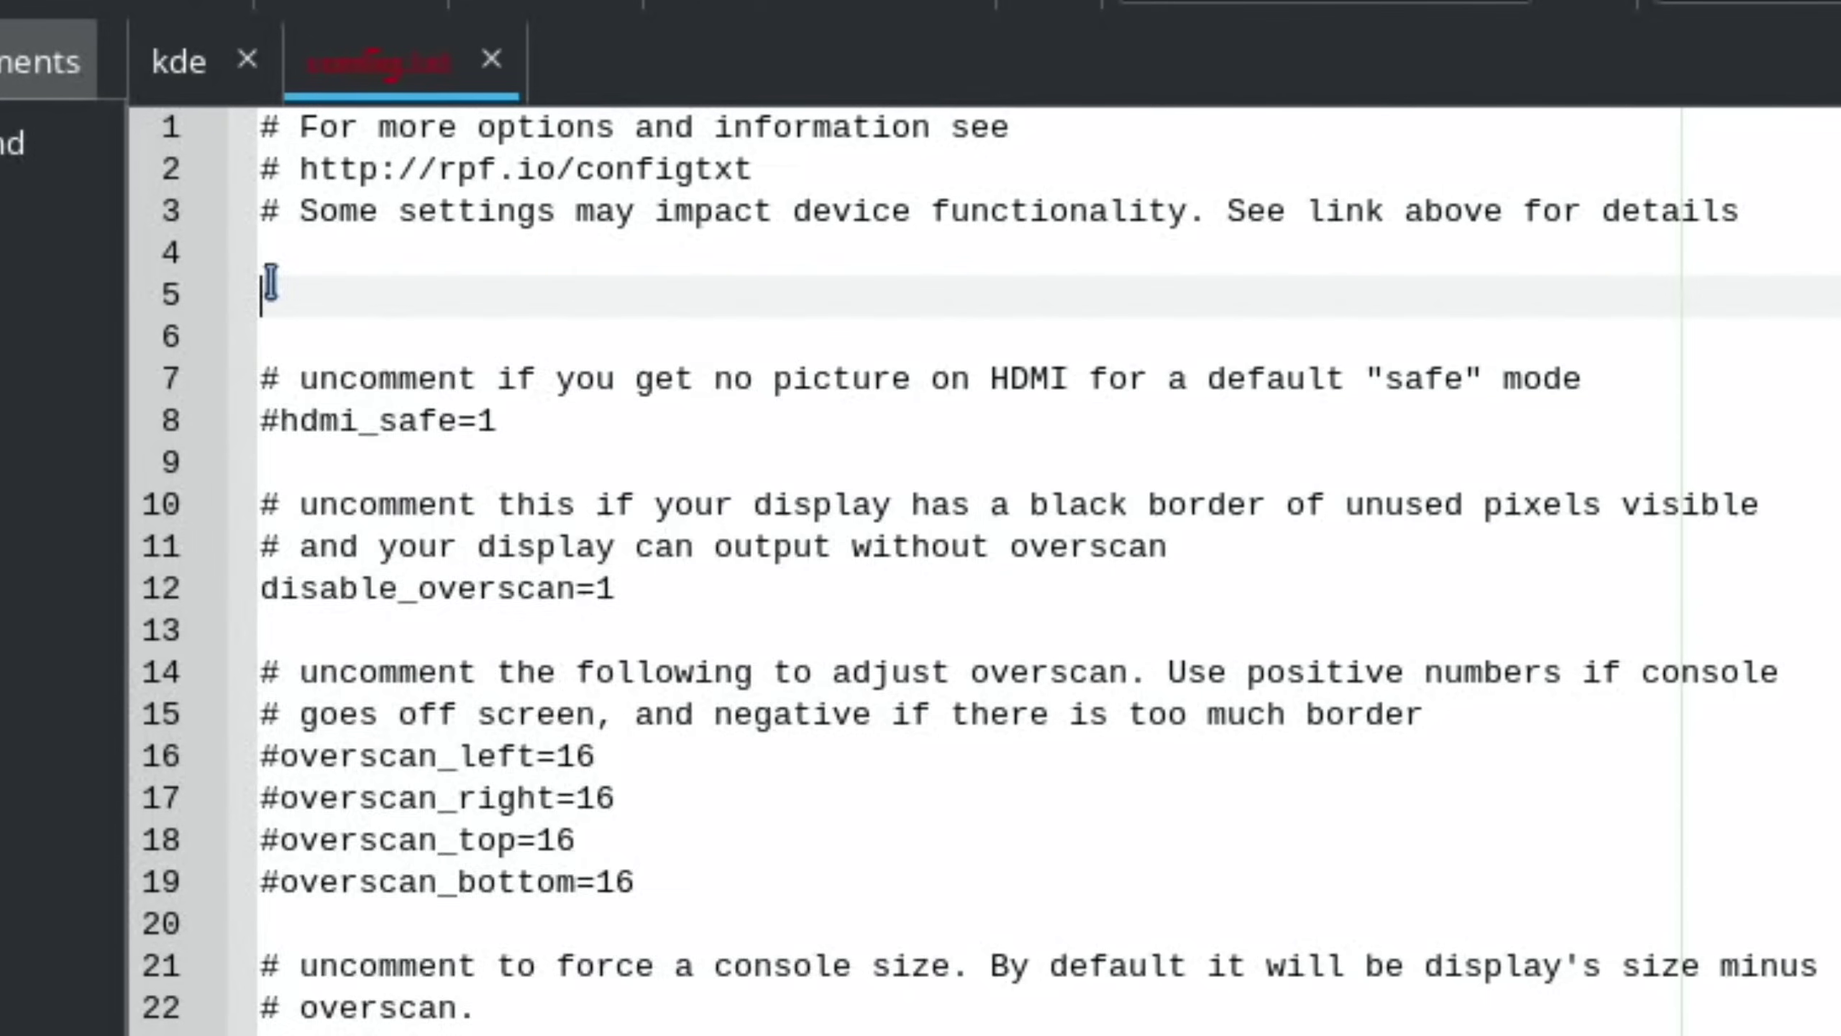
Paste os_check=0 onto line 5 of config.txt, save it and close Geany.
right_click(666, 202)
left_click(381, 571)
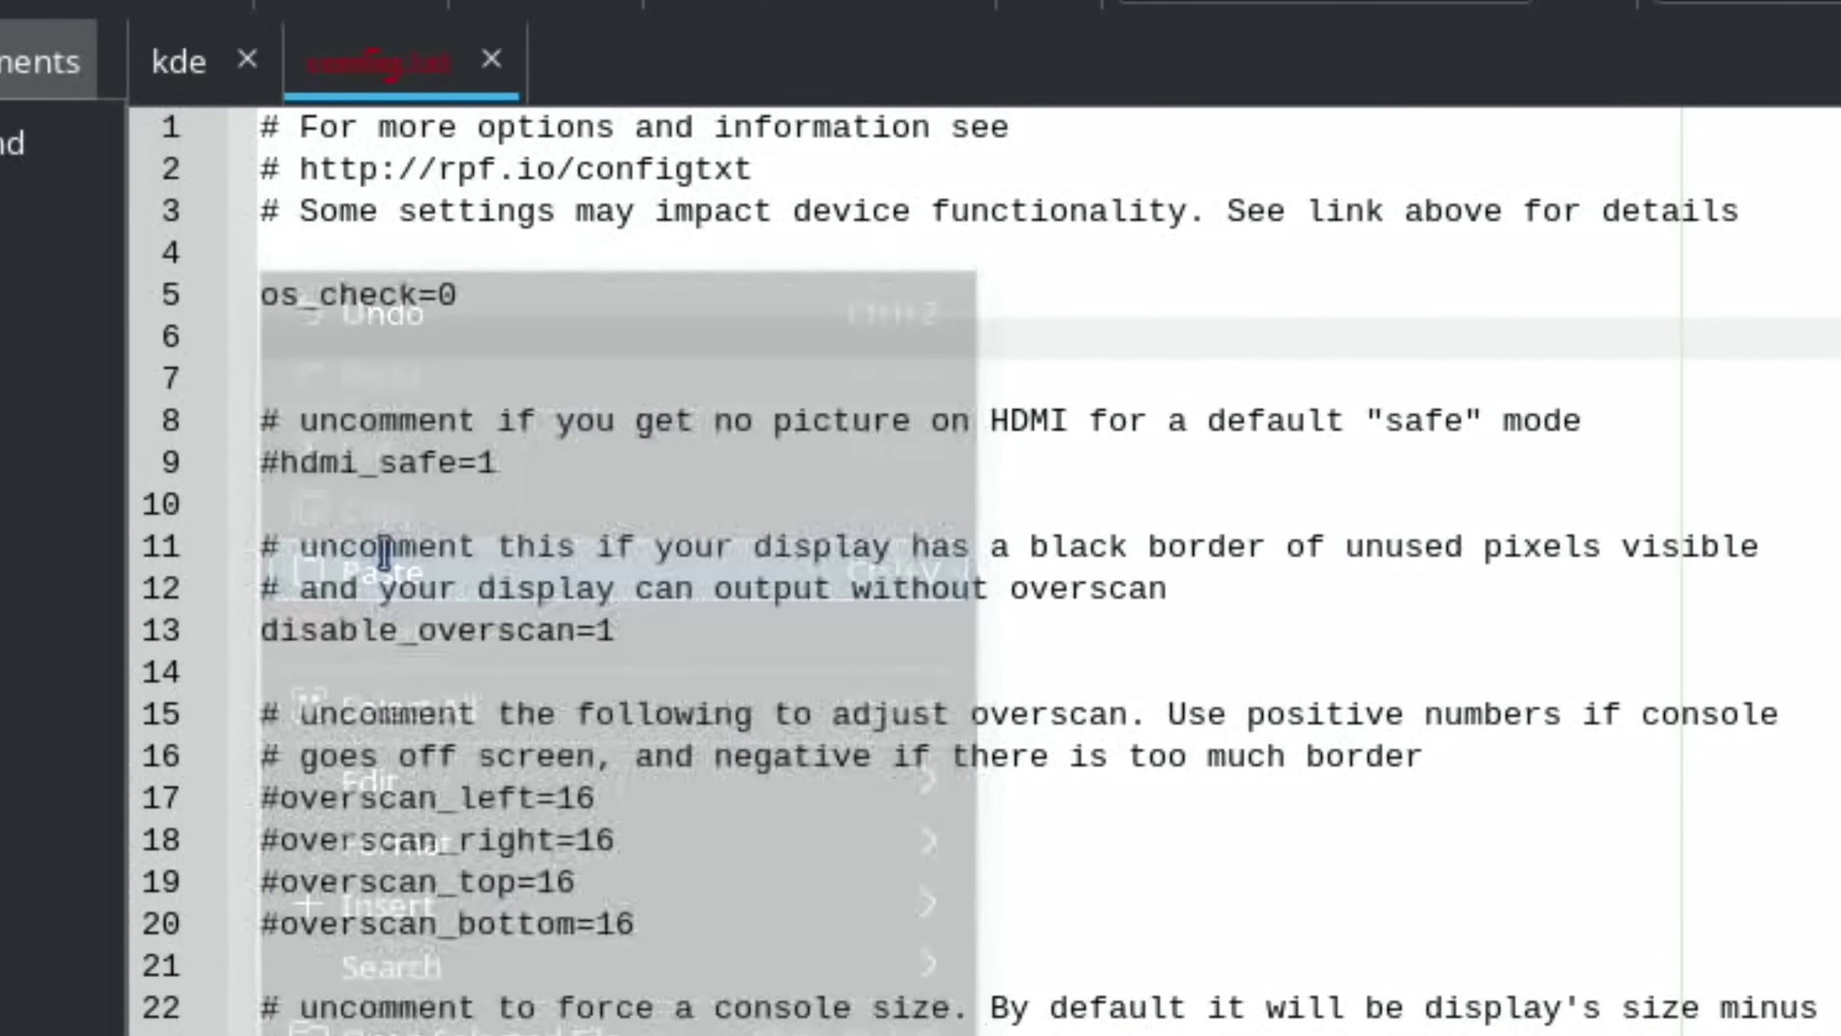
key("BackSpace")
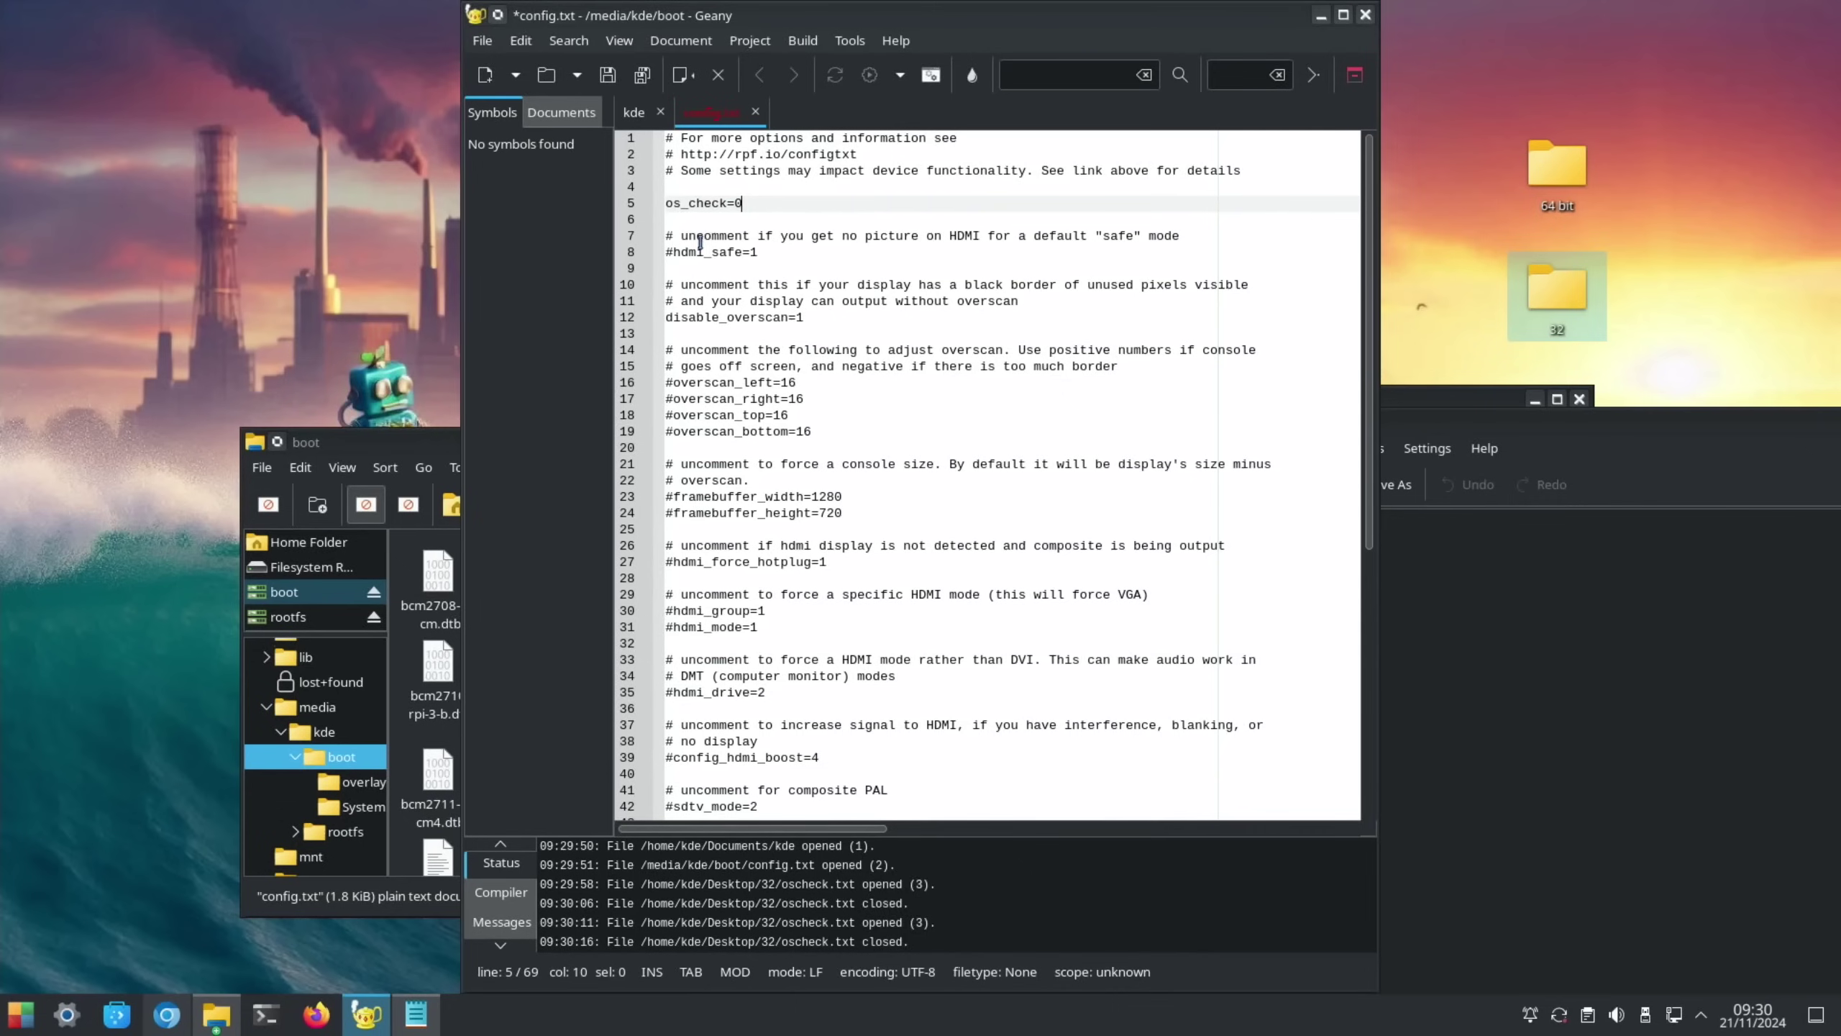
left_click(482, 41)
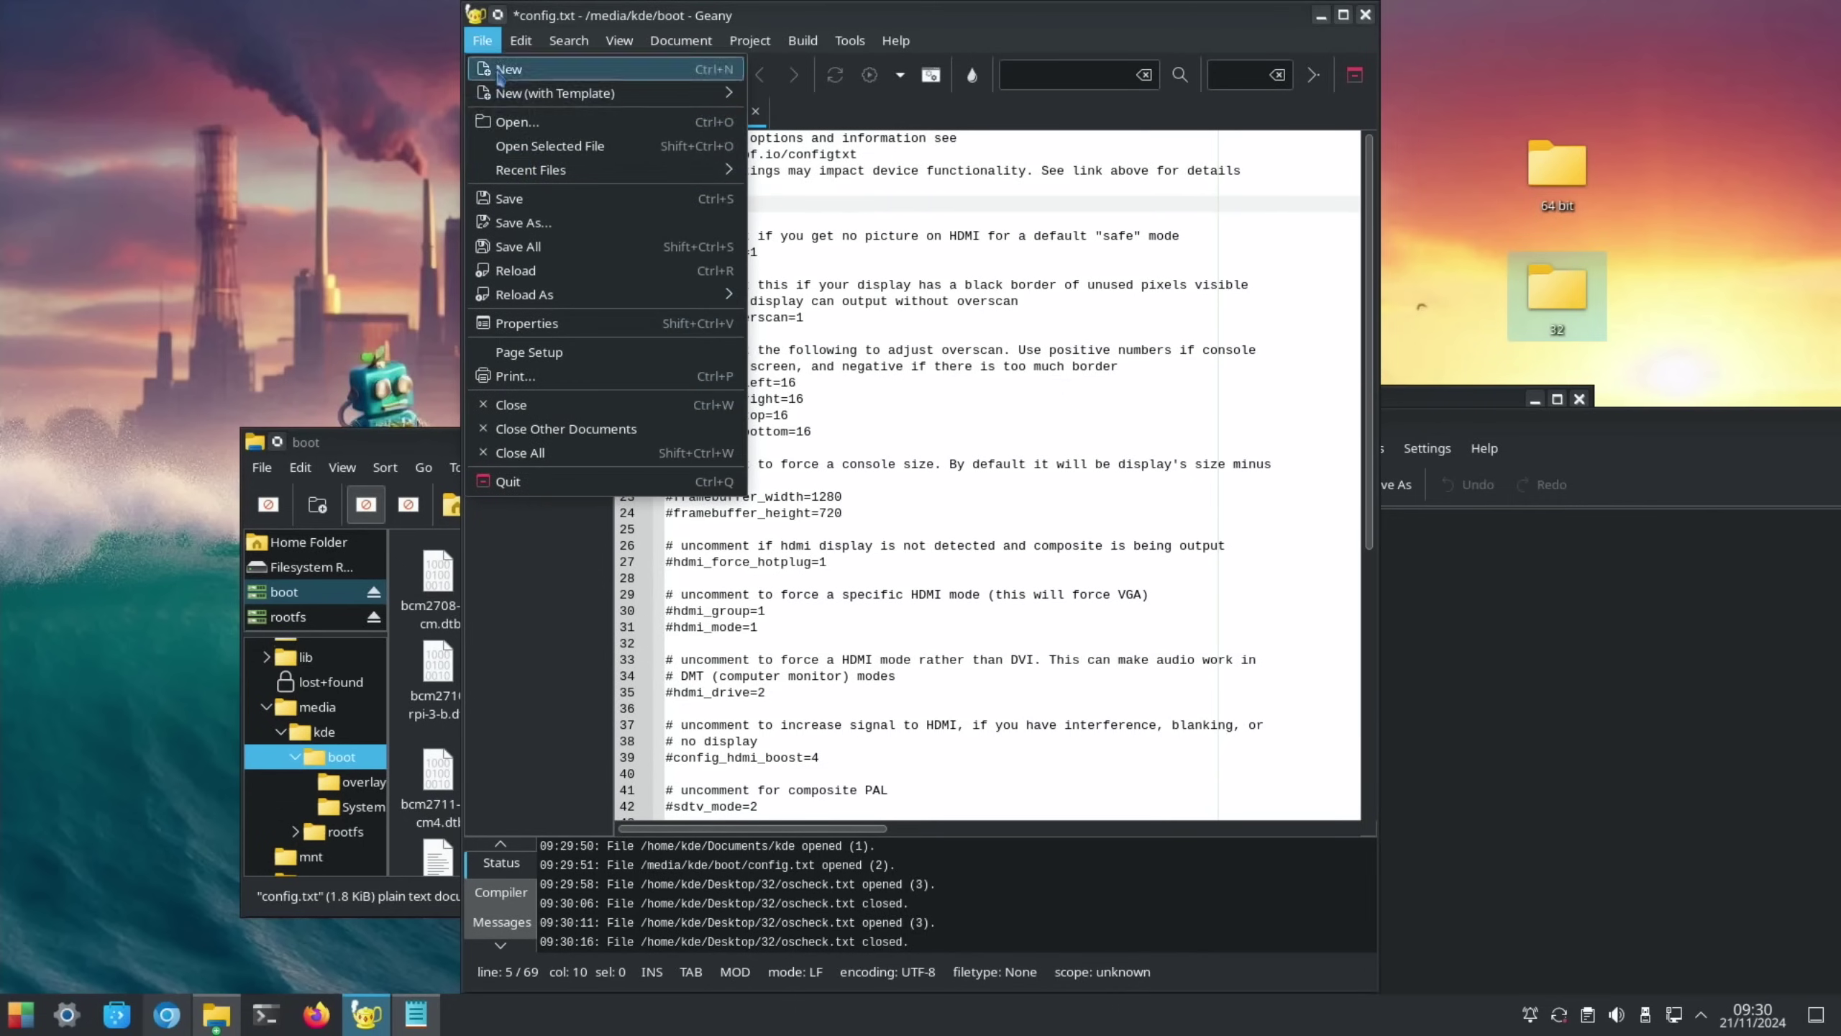
left_click(522, 200)
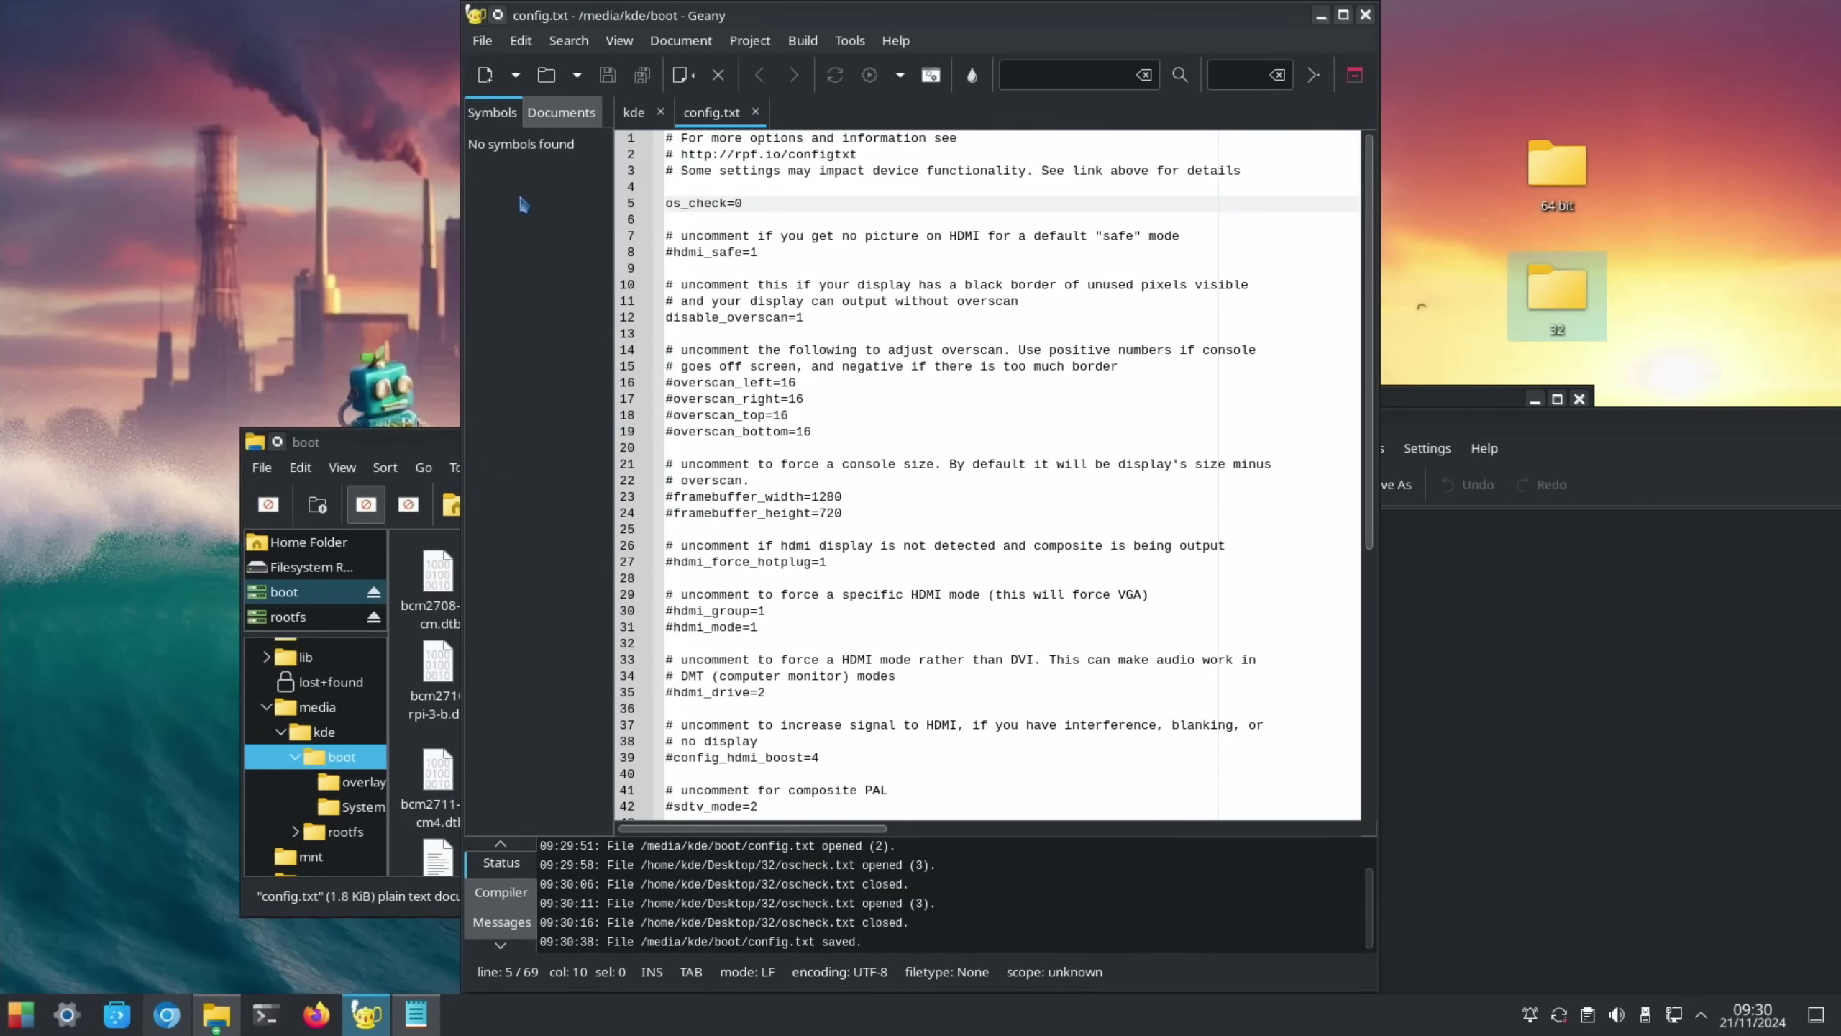
left_click(1366, 15)
Close the KWrite window, then the boot and 32 Dolphin folder windows.
left_click_drag(1397, 427, 689, 260)
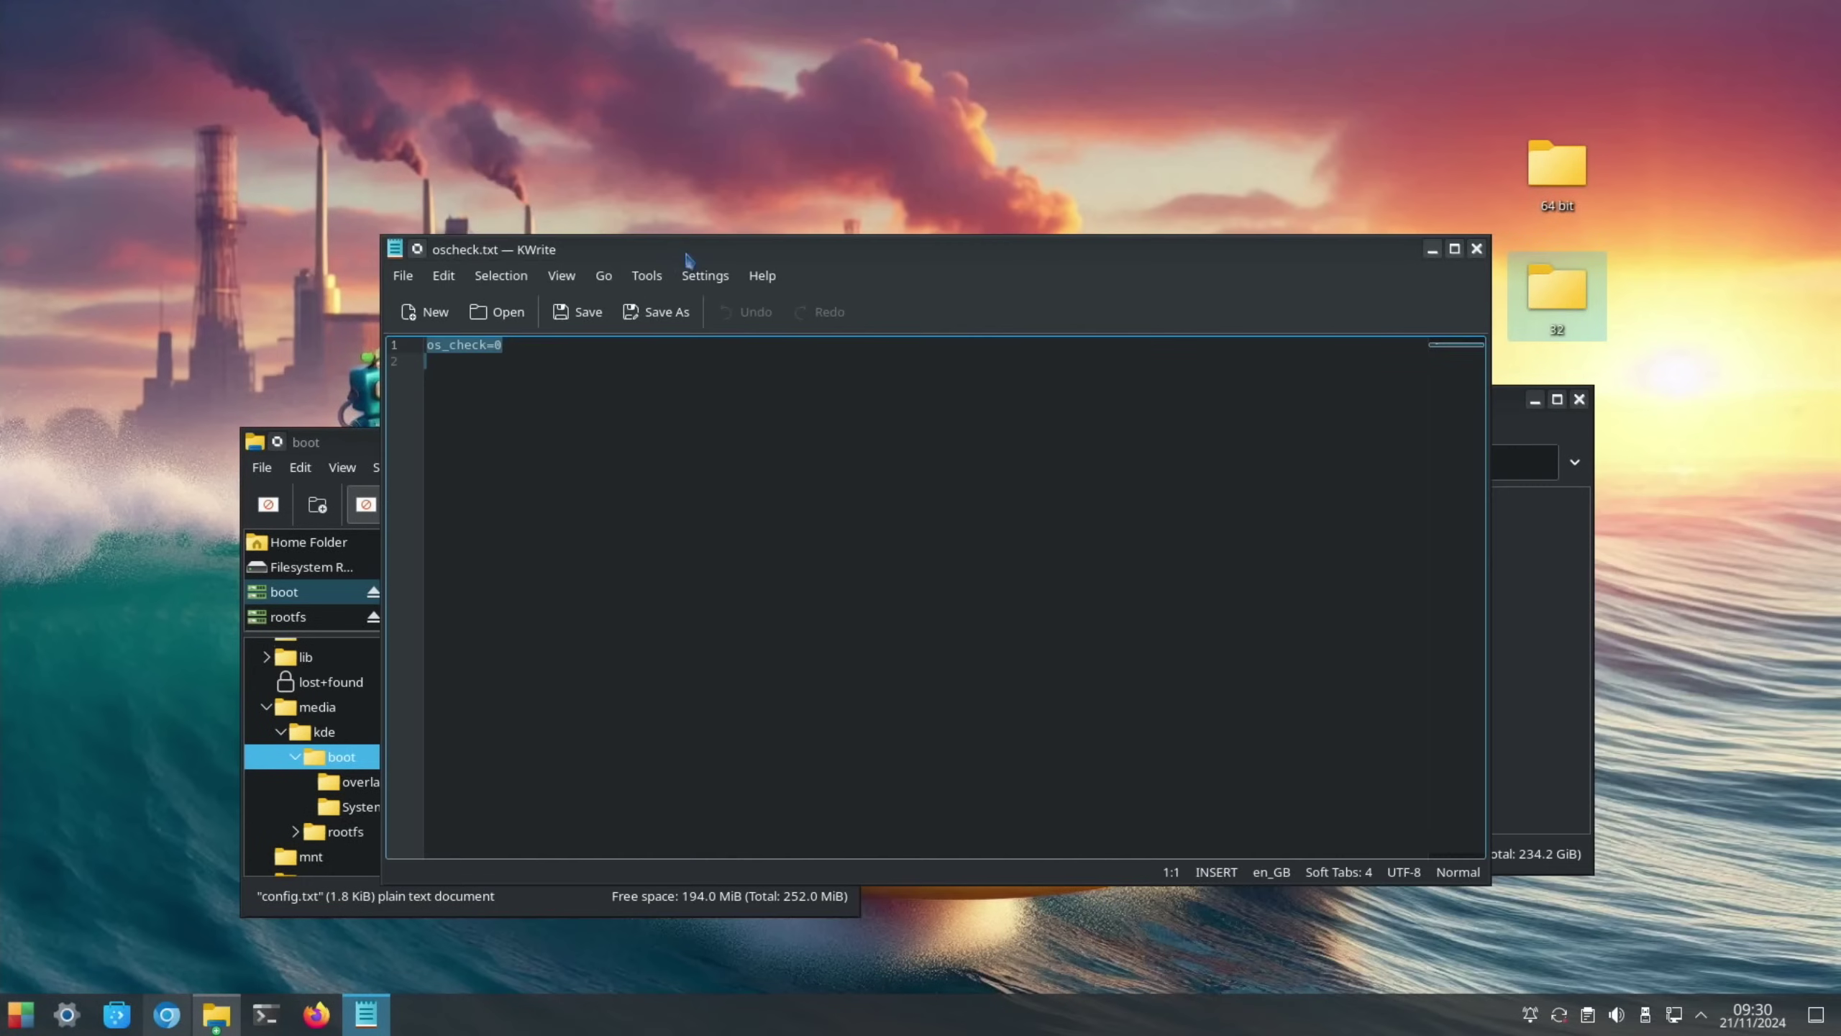
left_click(1477, 248)
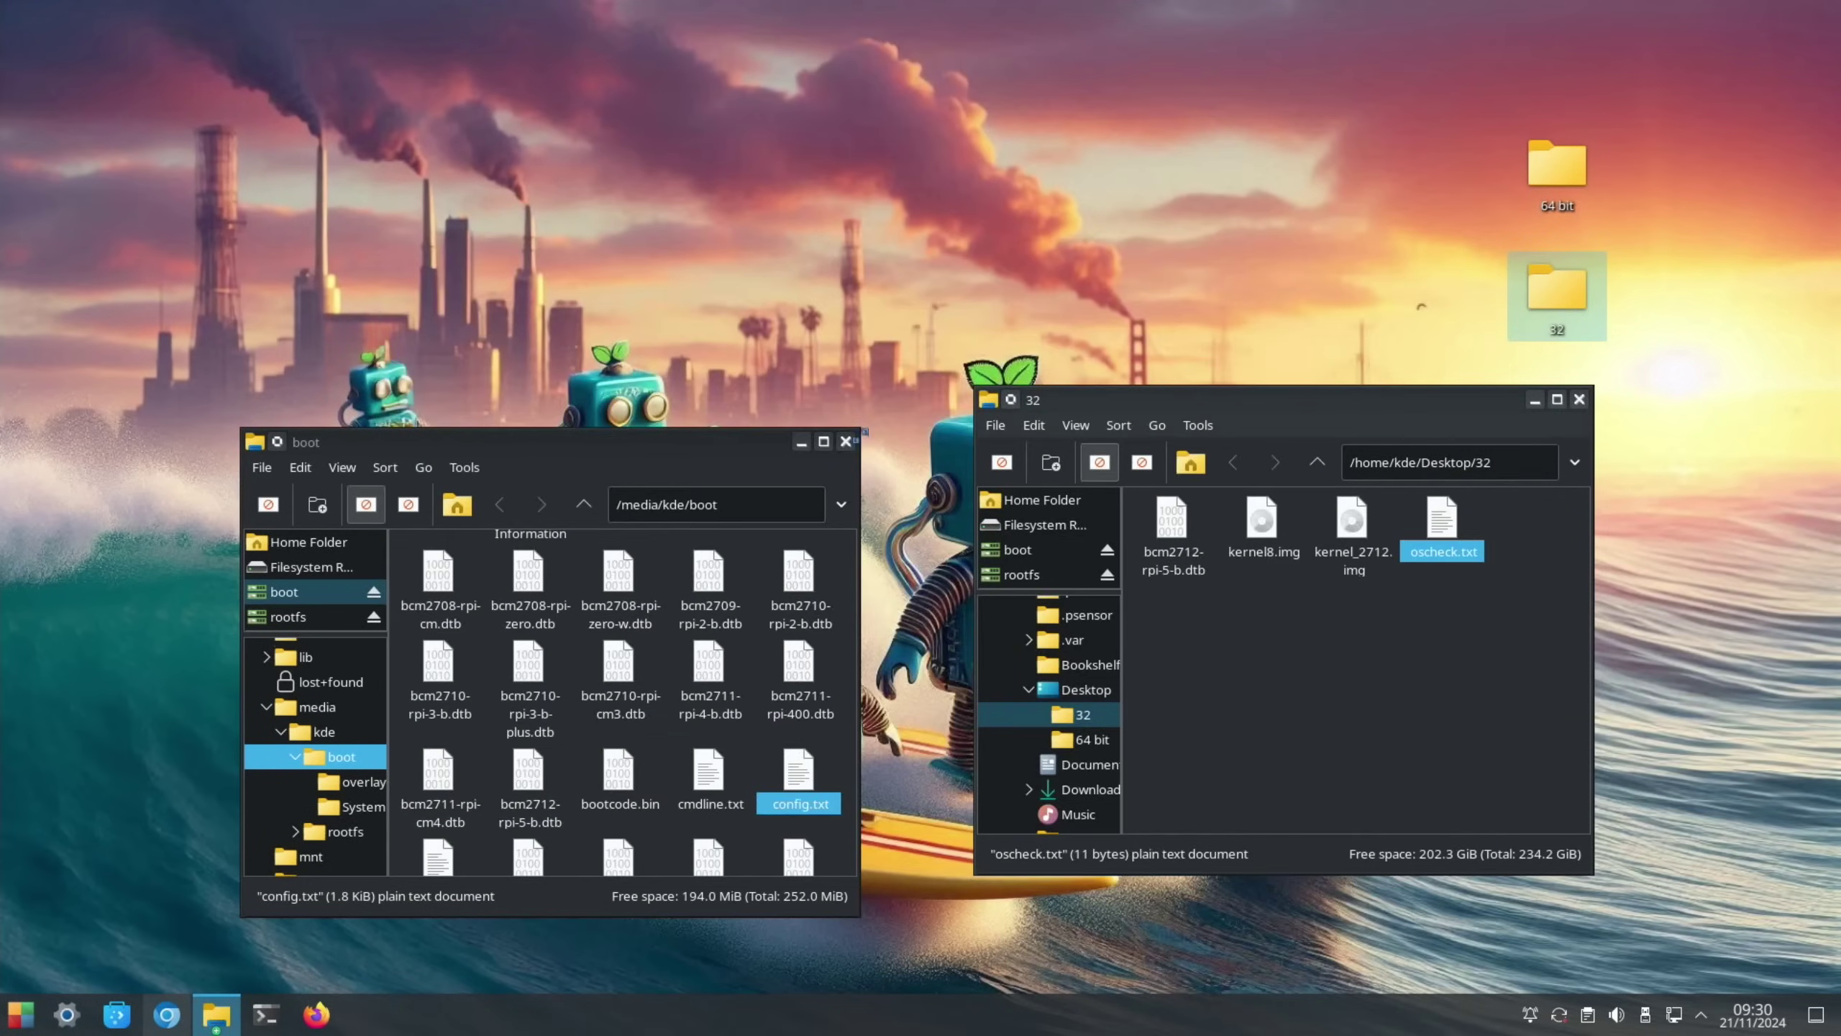
left_click(846, 442)
left_click(1581, 400)
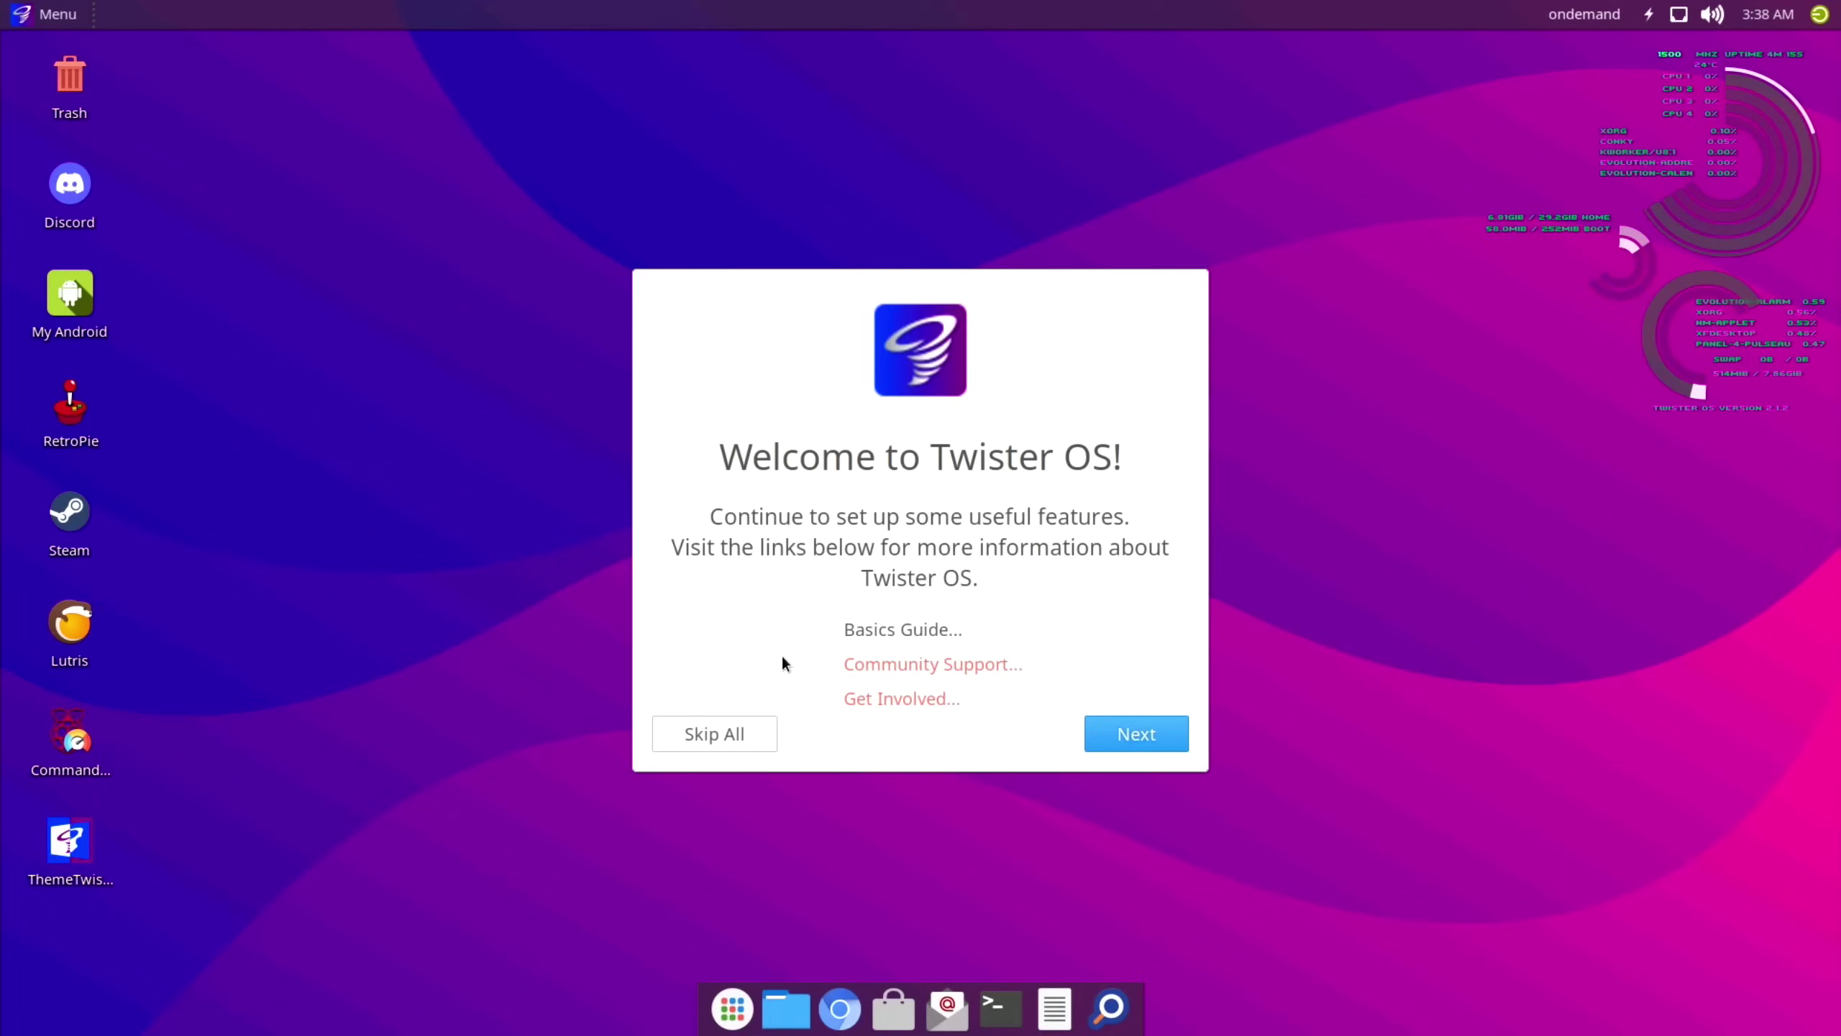
Skip the welcome setup and run neofetch, confirming Twister OS 2.1.2 on a Pi 5 Model B.
left_click(746, 735)
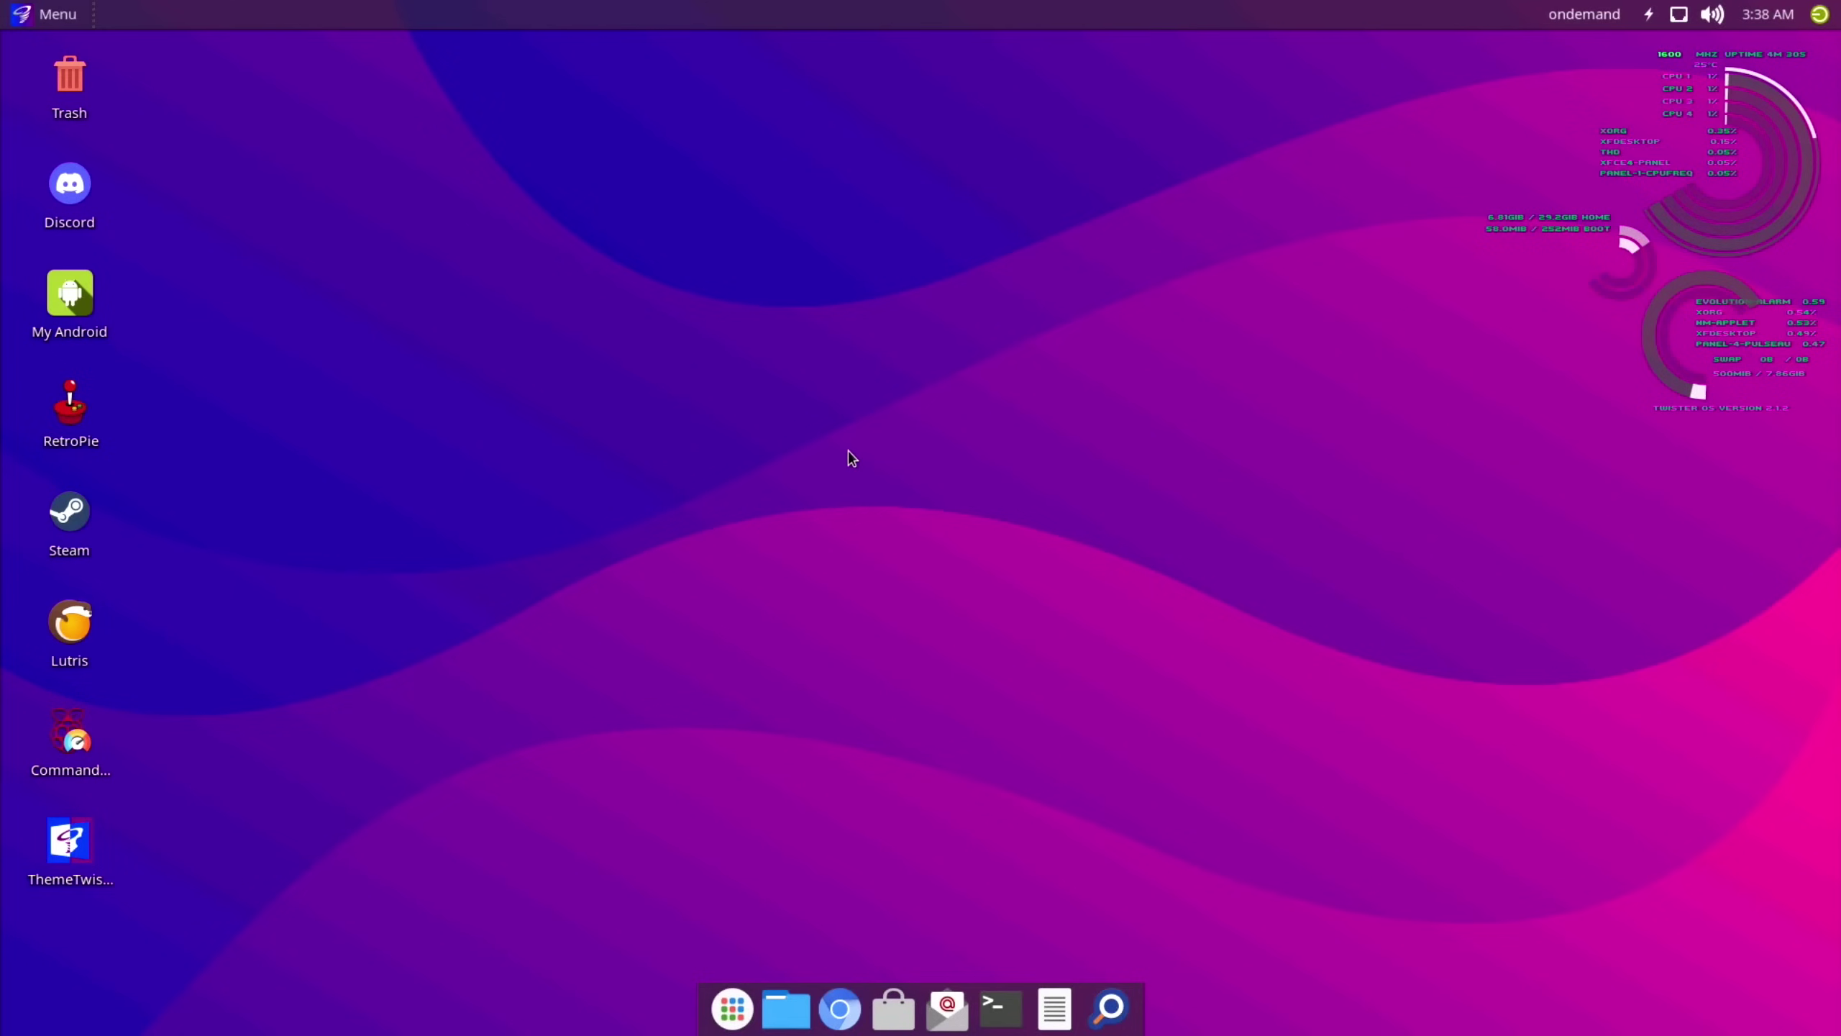
left_click(1018, 1018)
type("ne")
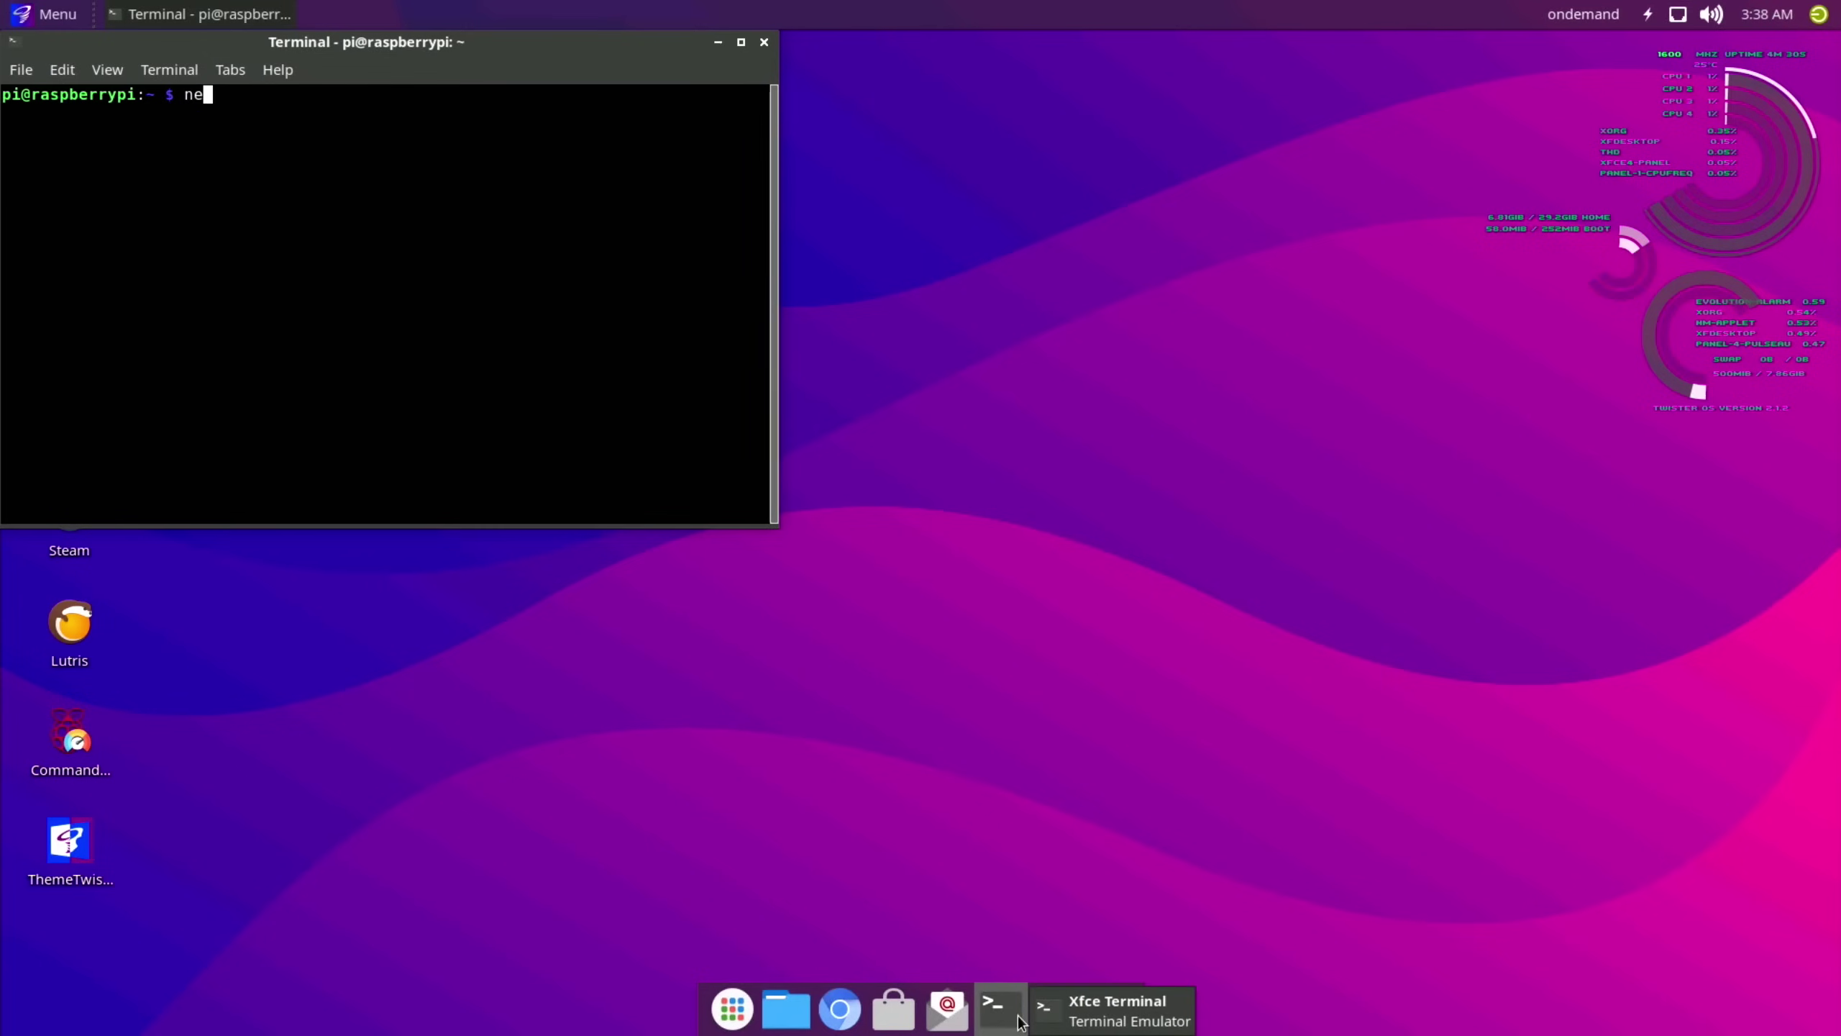
type("ofetch")
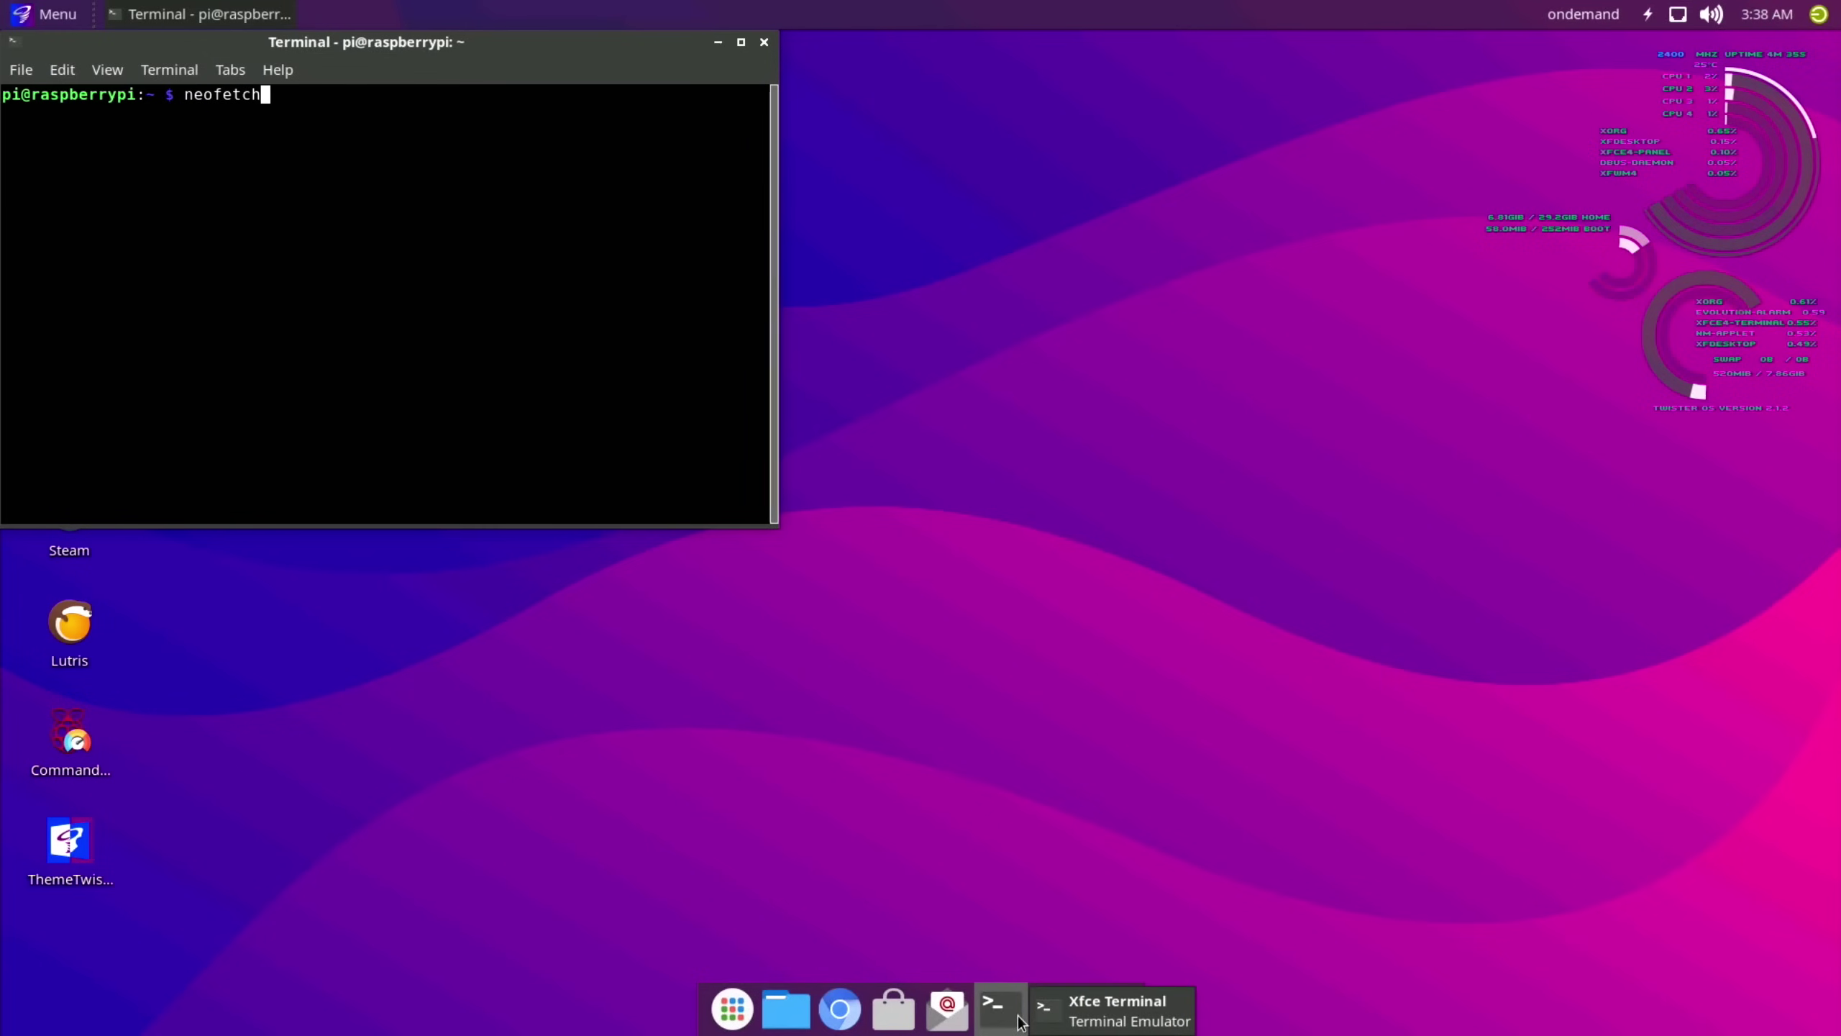
key("Return")
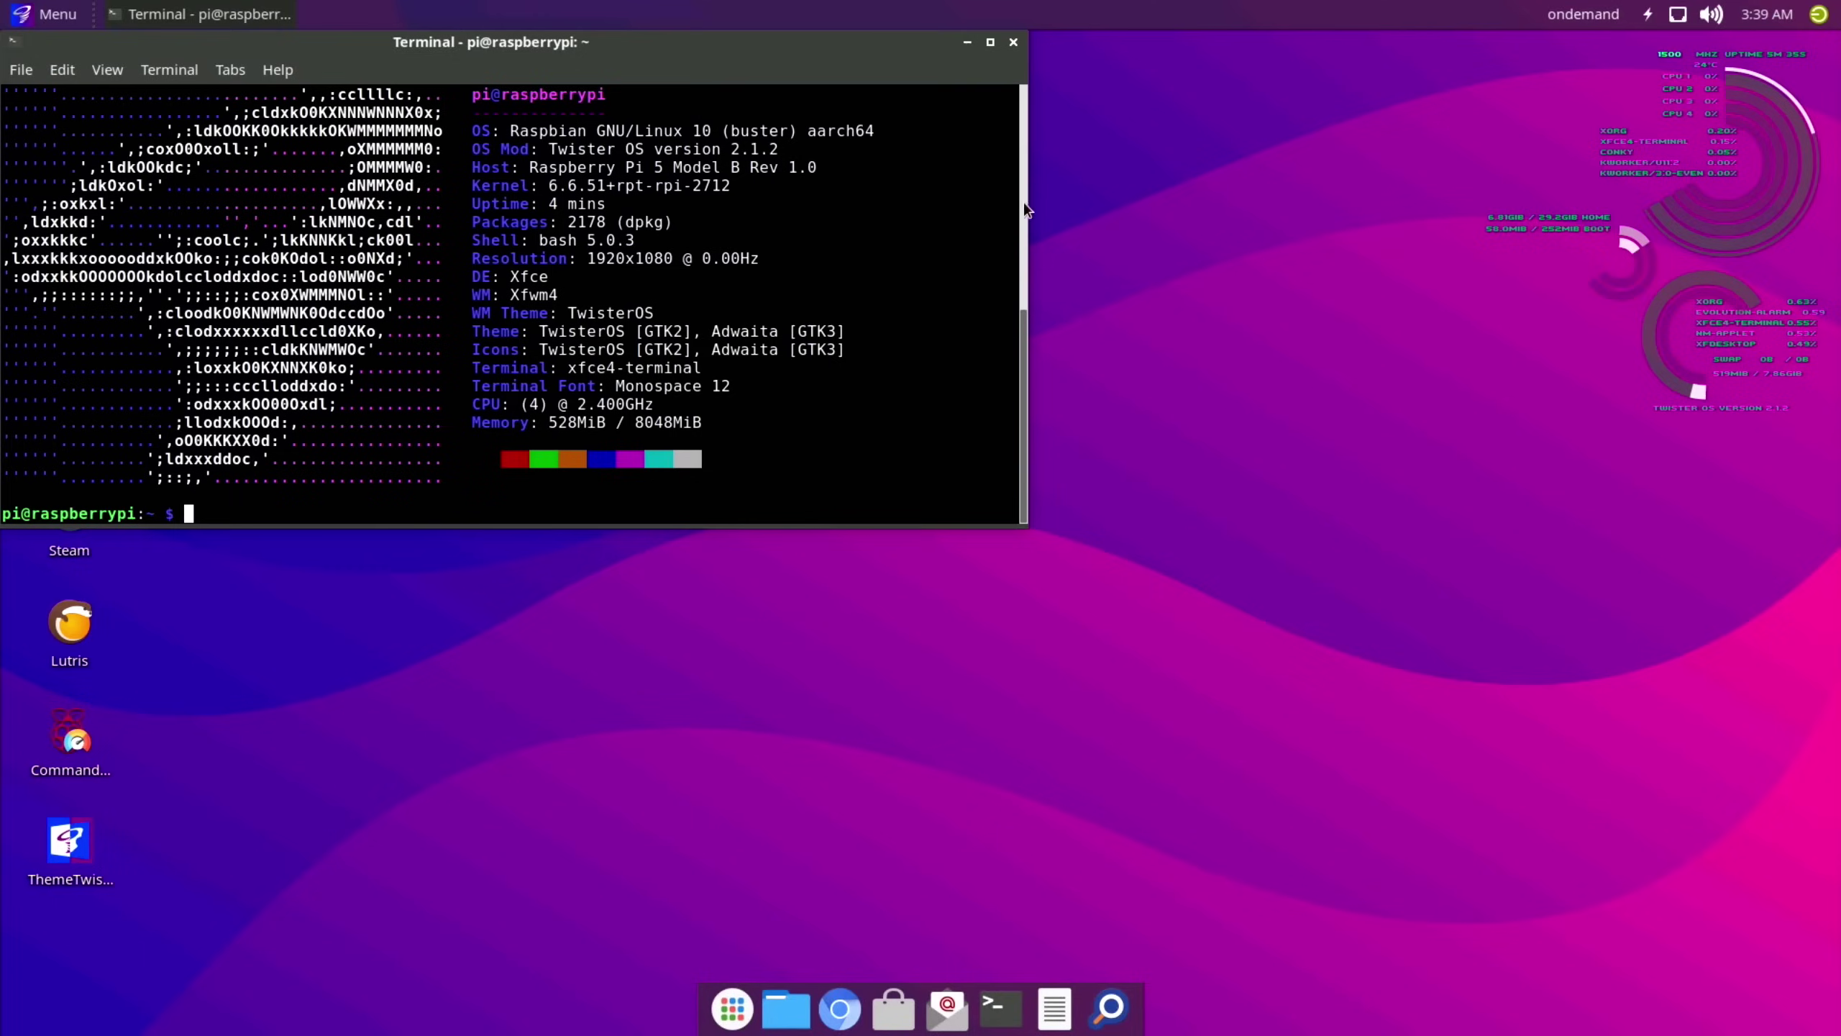
Close the terminal, launch AM2R: Return of Samus from Games, and dismiss the Vulkan warning.
left_click(1013, 43)
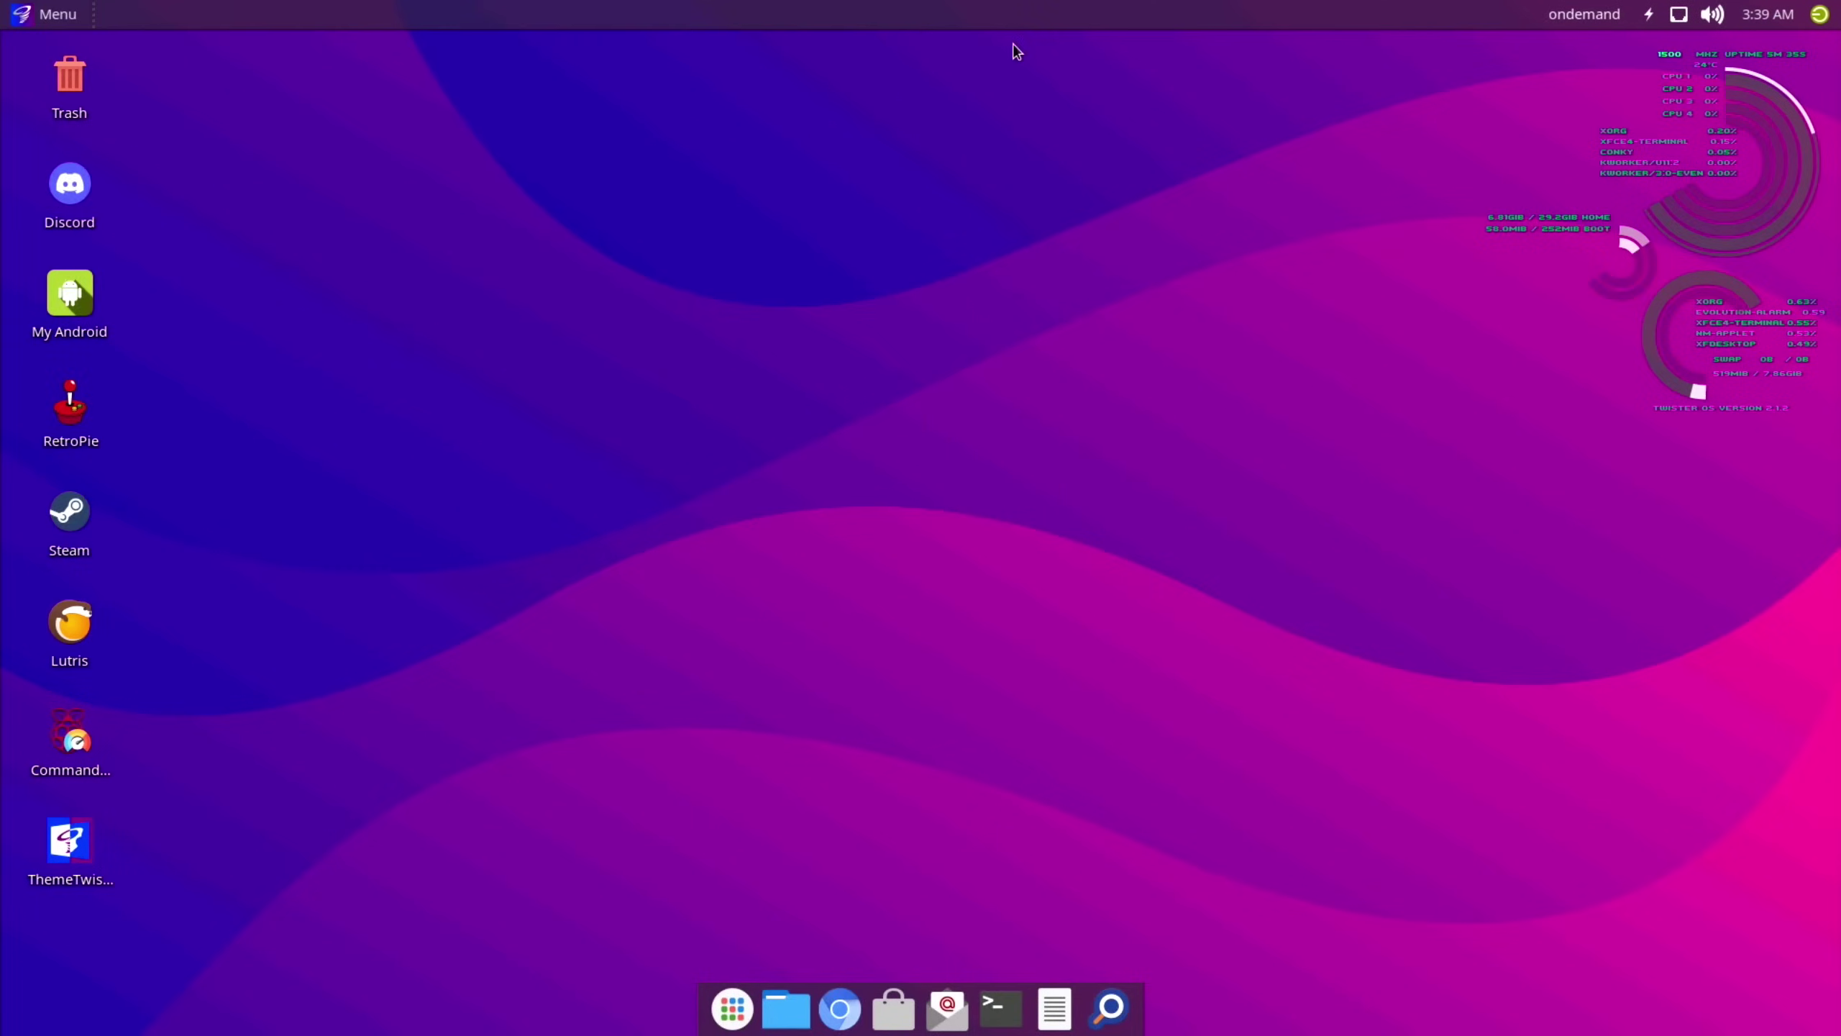
left_click(72, 515)
left_click(51, 15)
mouse_move(58, 224)
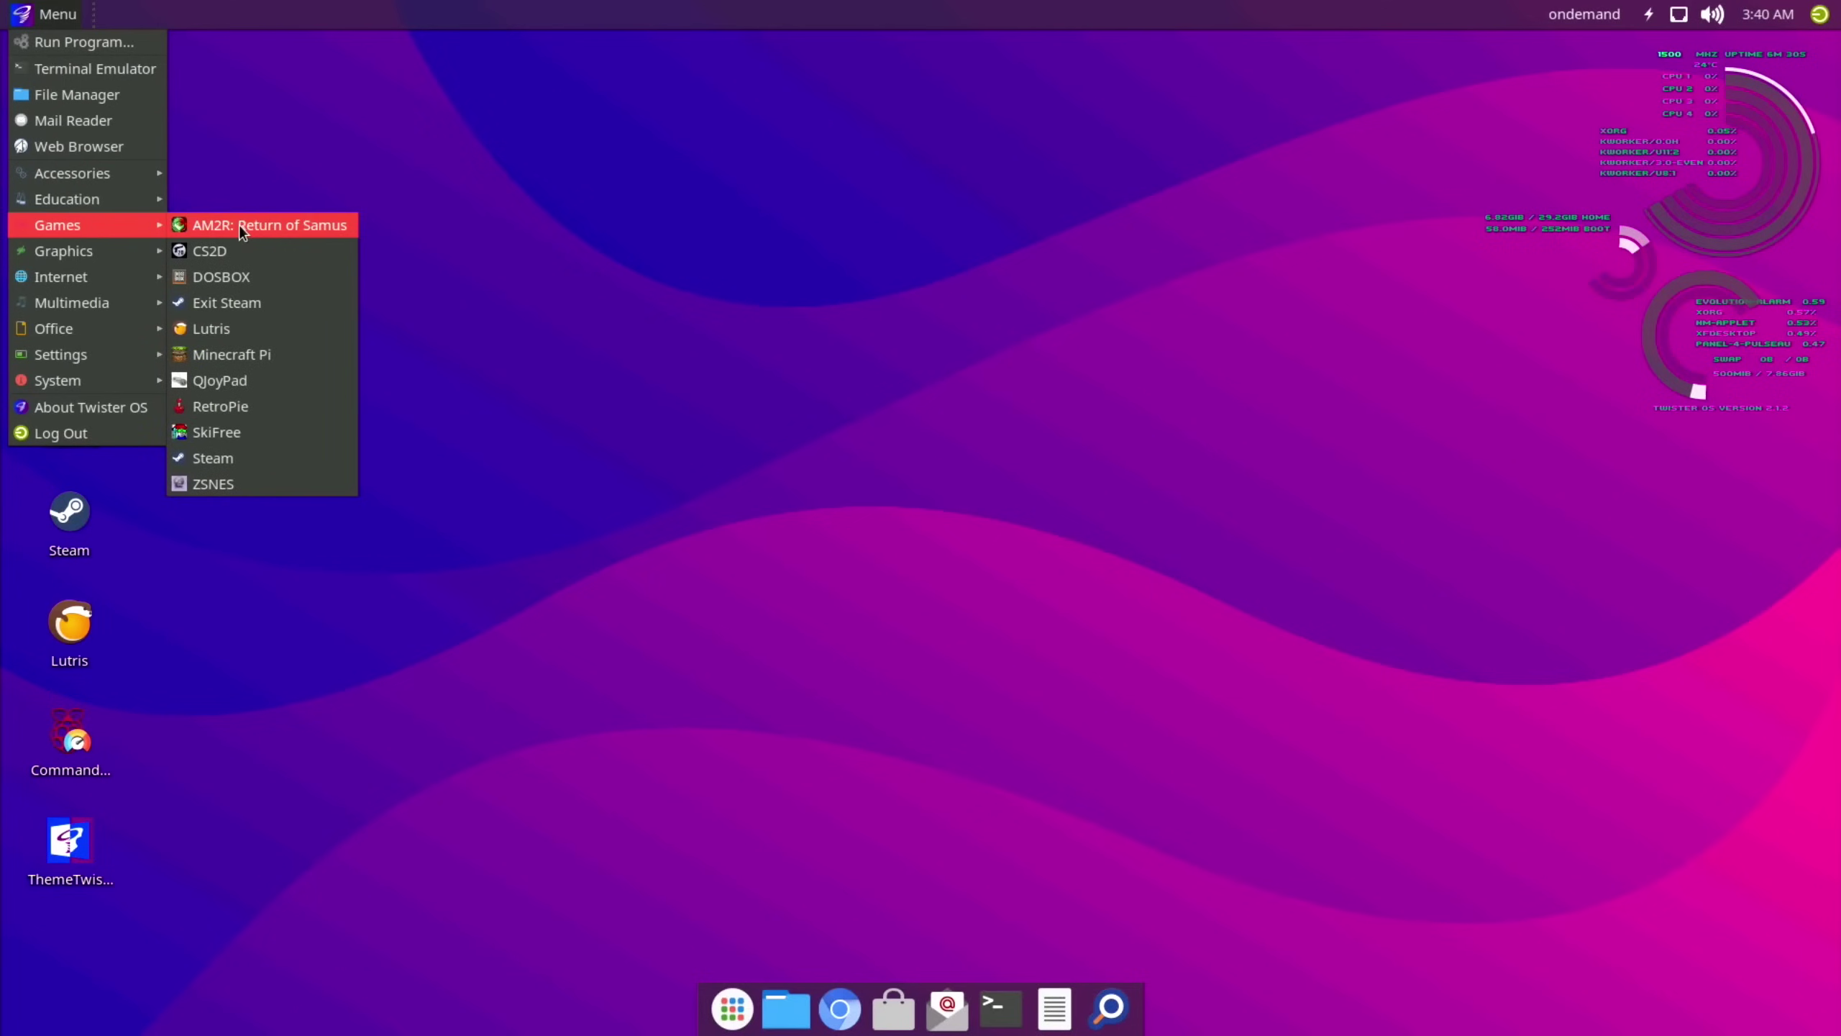
left_click(240, 225)
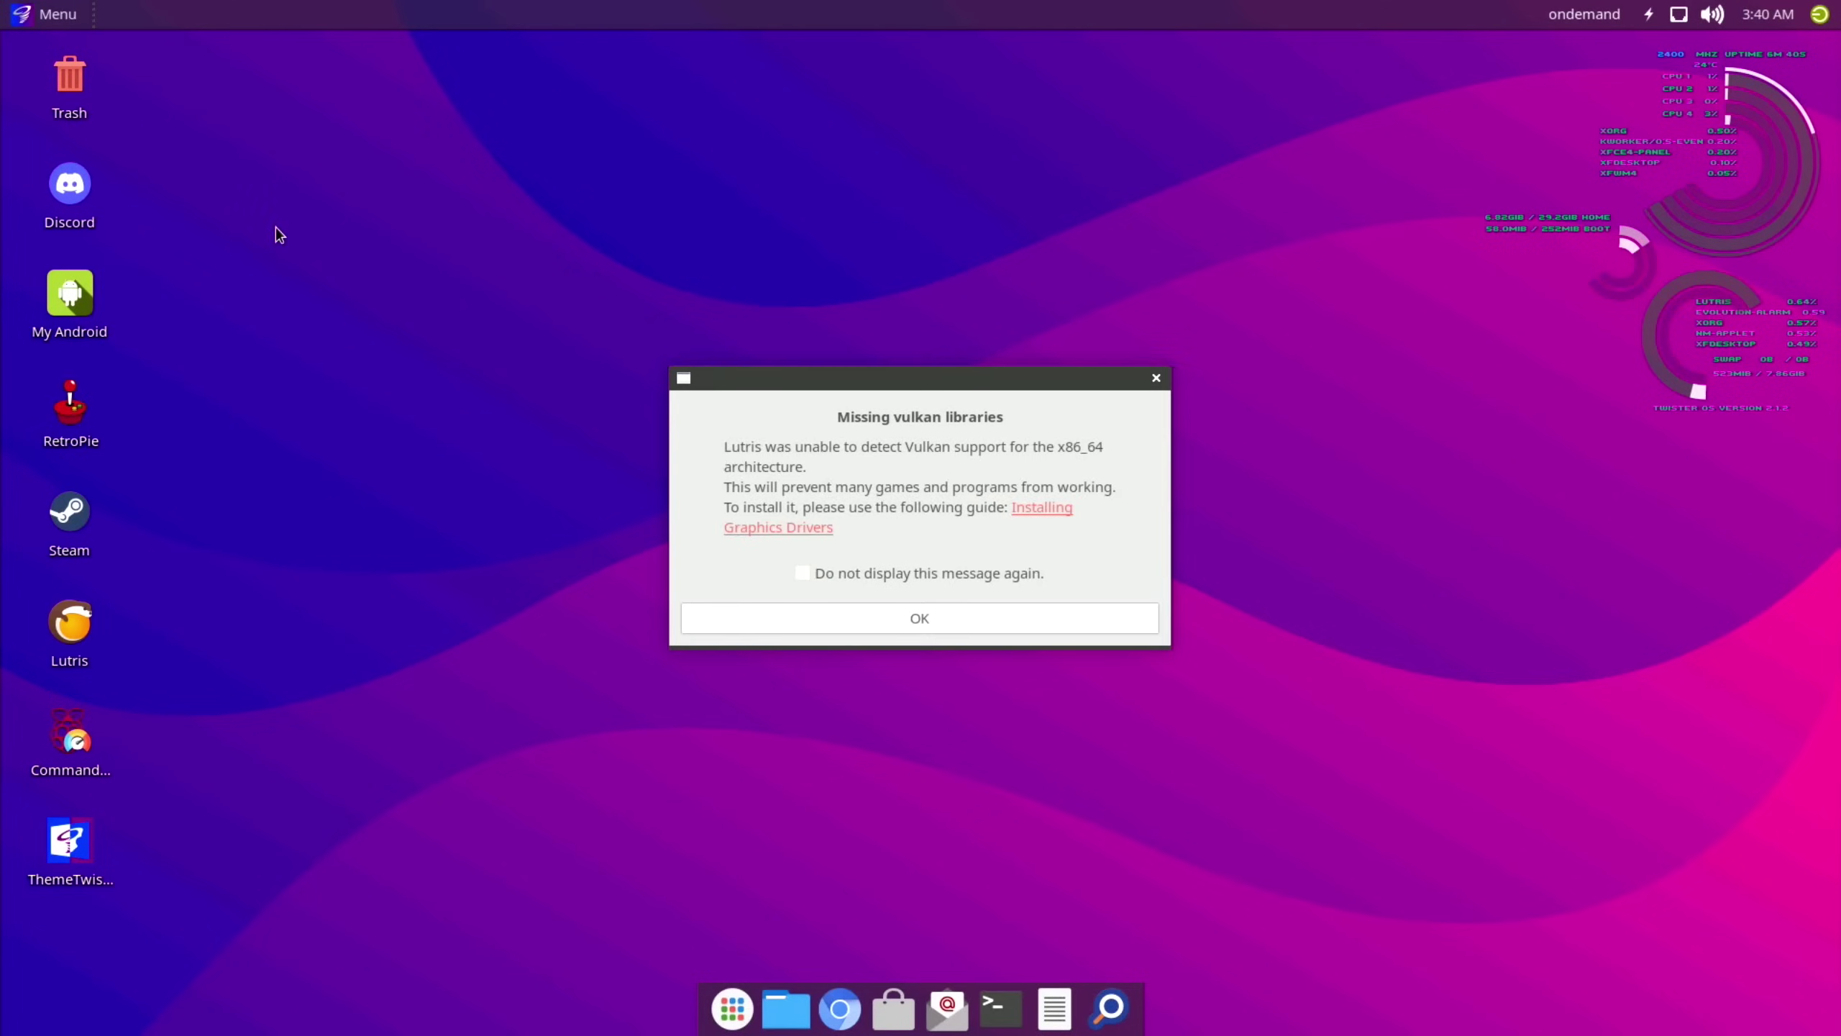
left_click(904, 616)
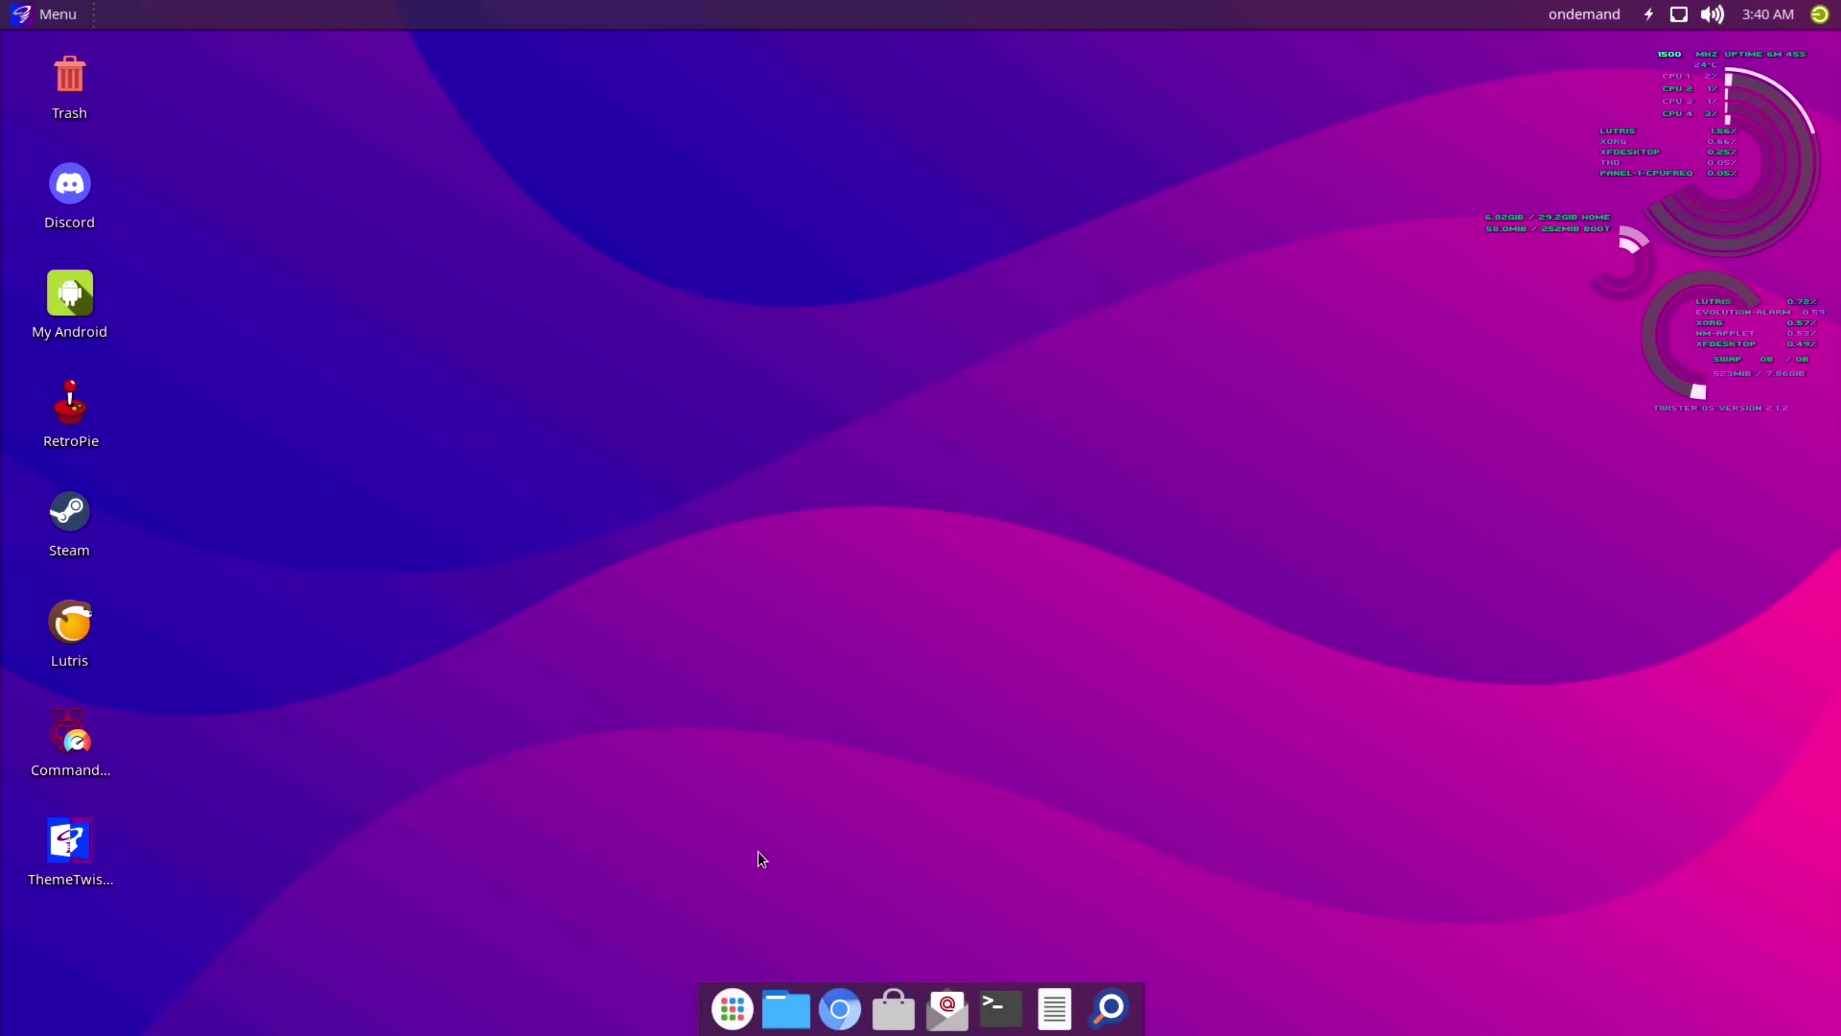
Run sudo apt install libgcc-8-dev gcc-8-base libc6-dev in a terminal, then close it.
left_click(990, 1009)
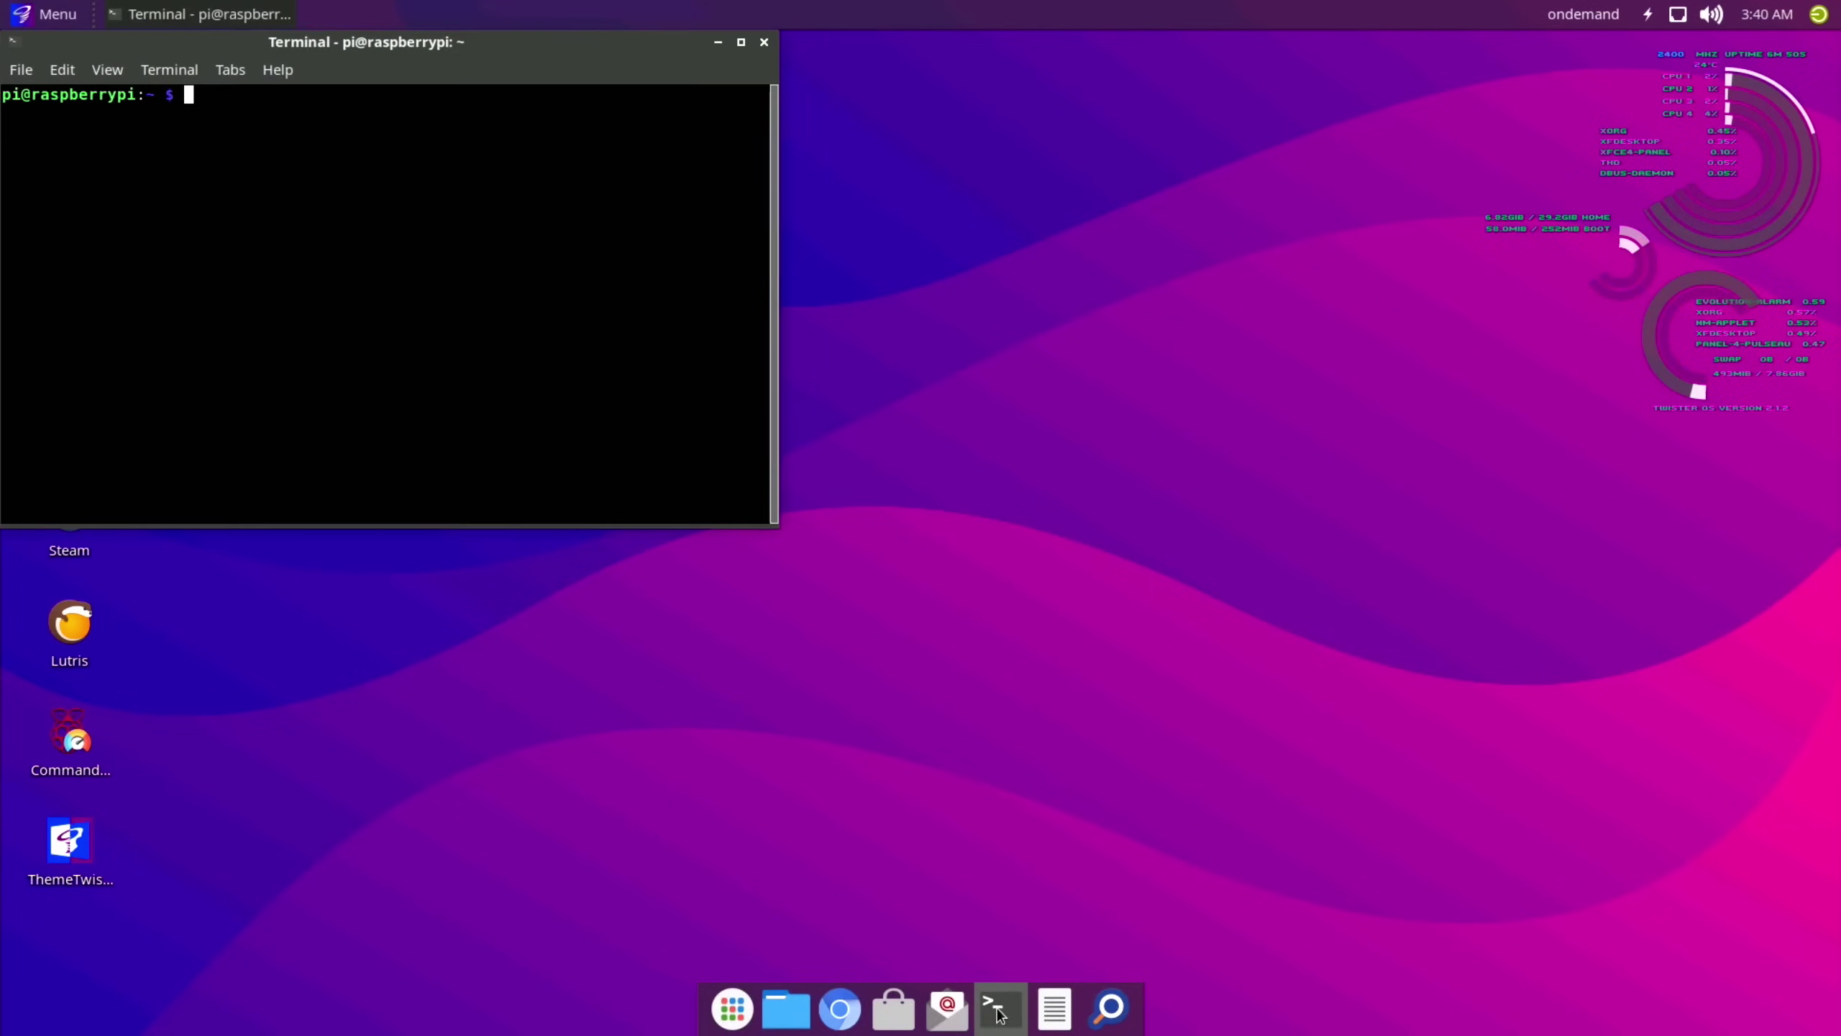
type("sudo apt install libgcc-8-dev gcc-8-base libc6-dev")
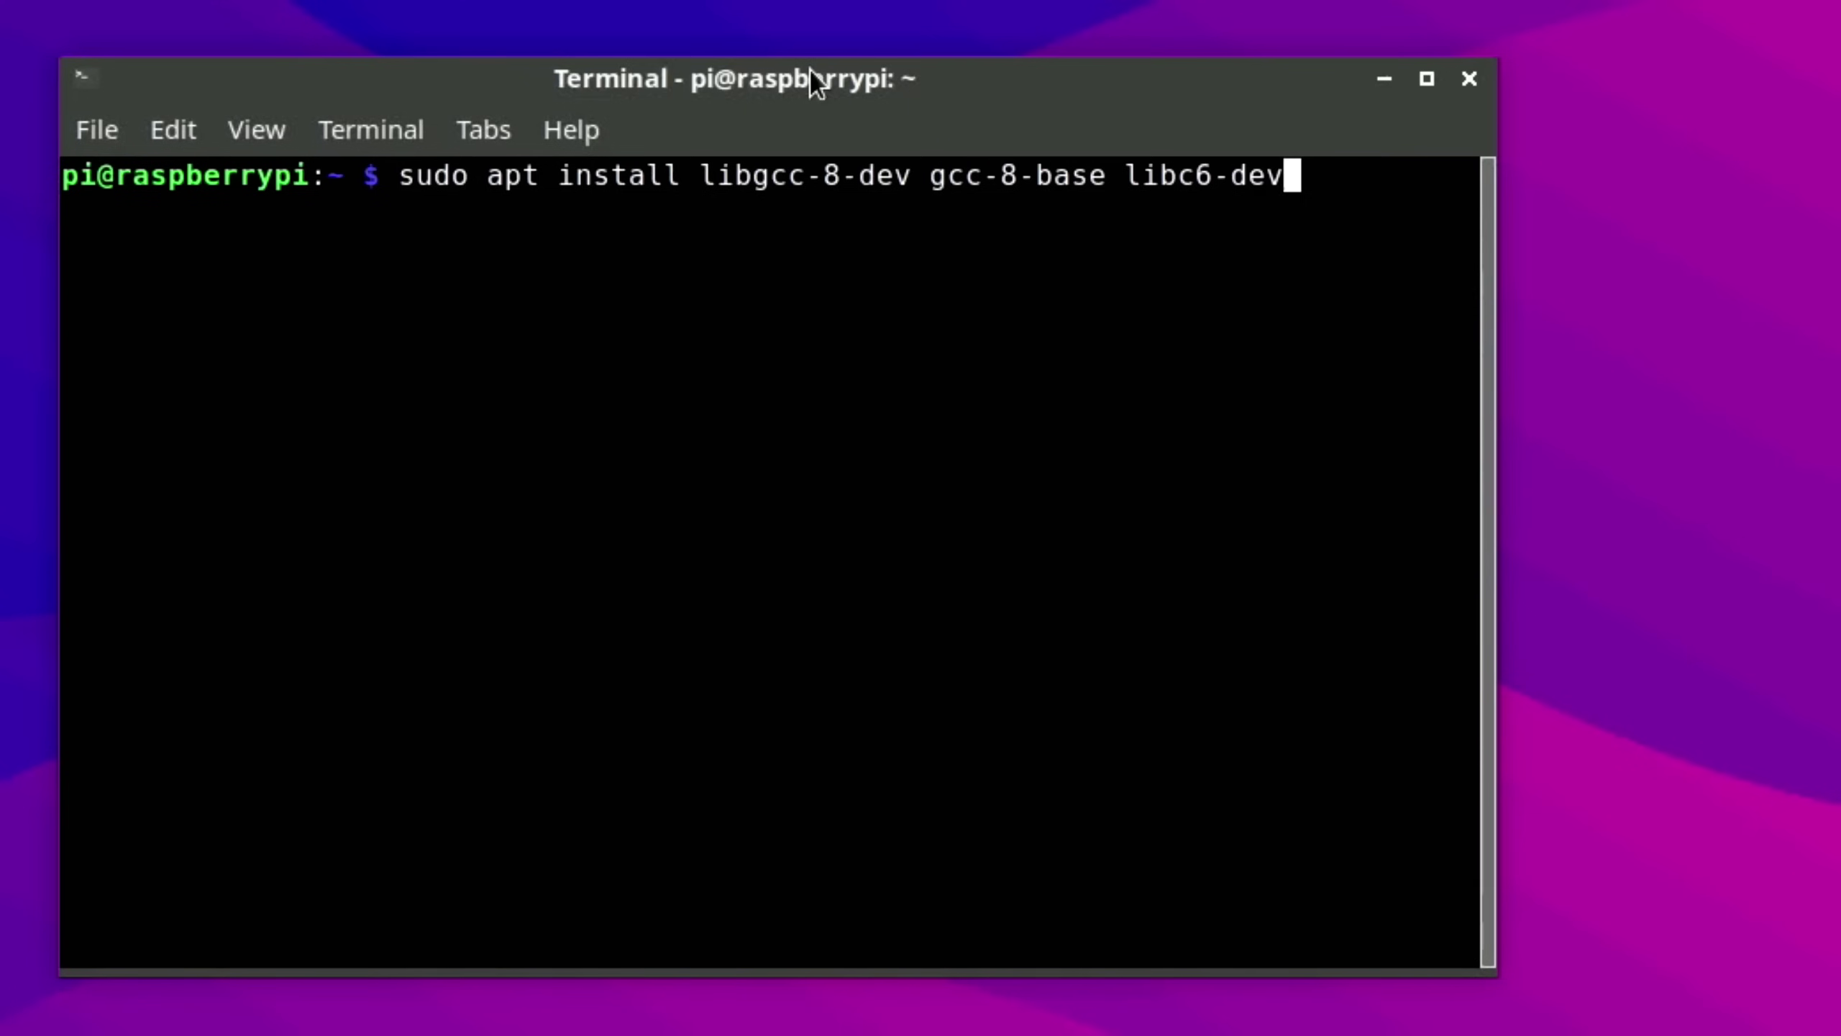
key("Return")
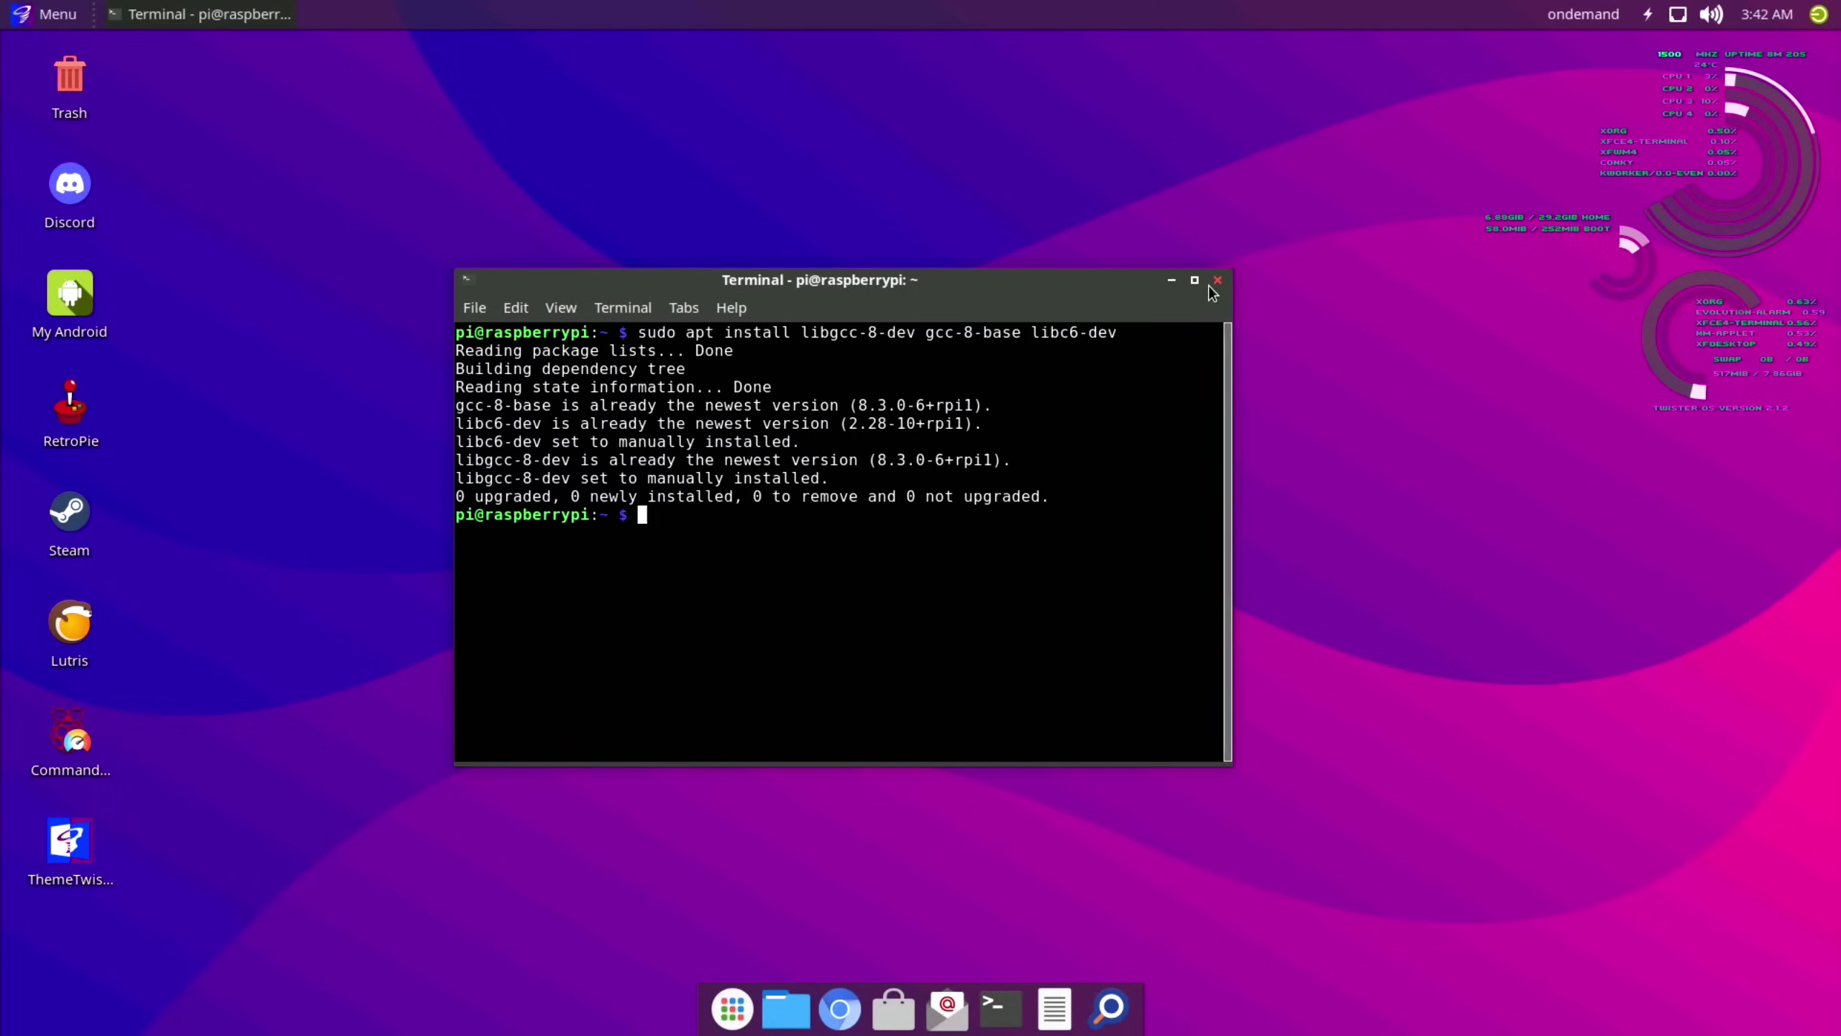
left_click(1213, 284)
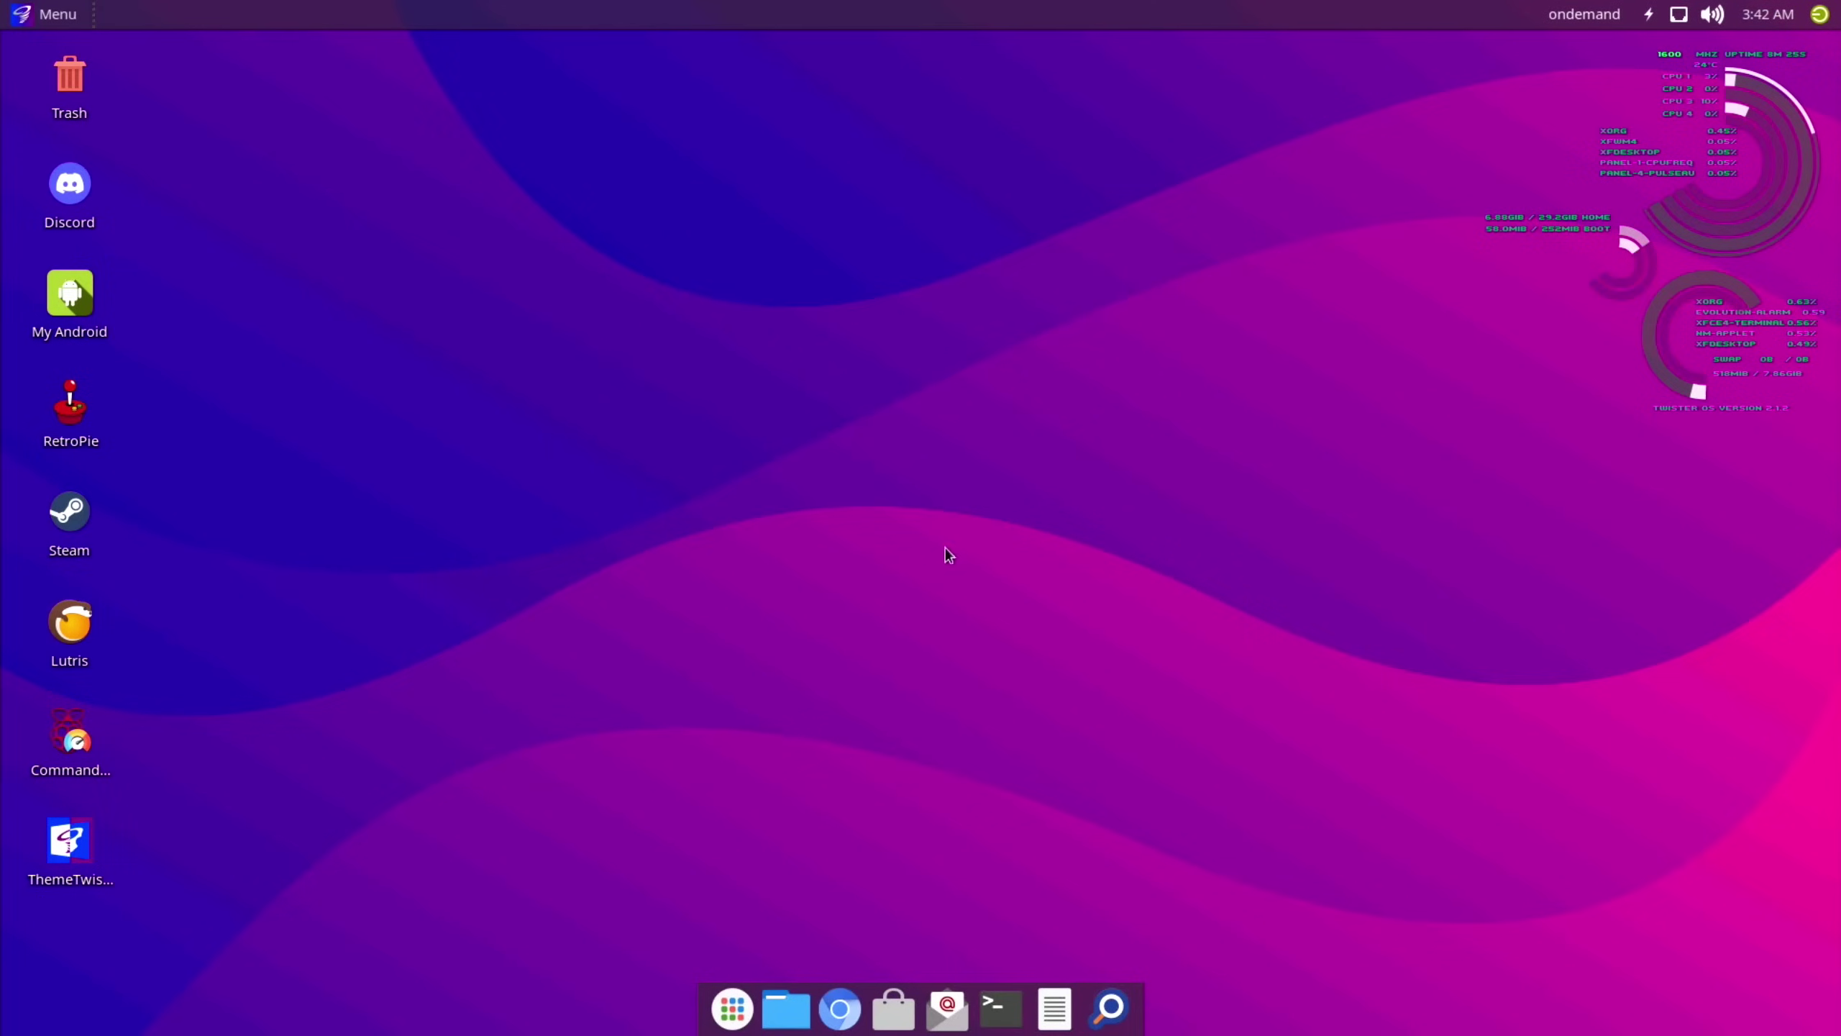